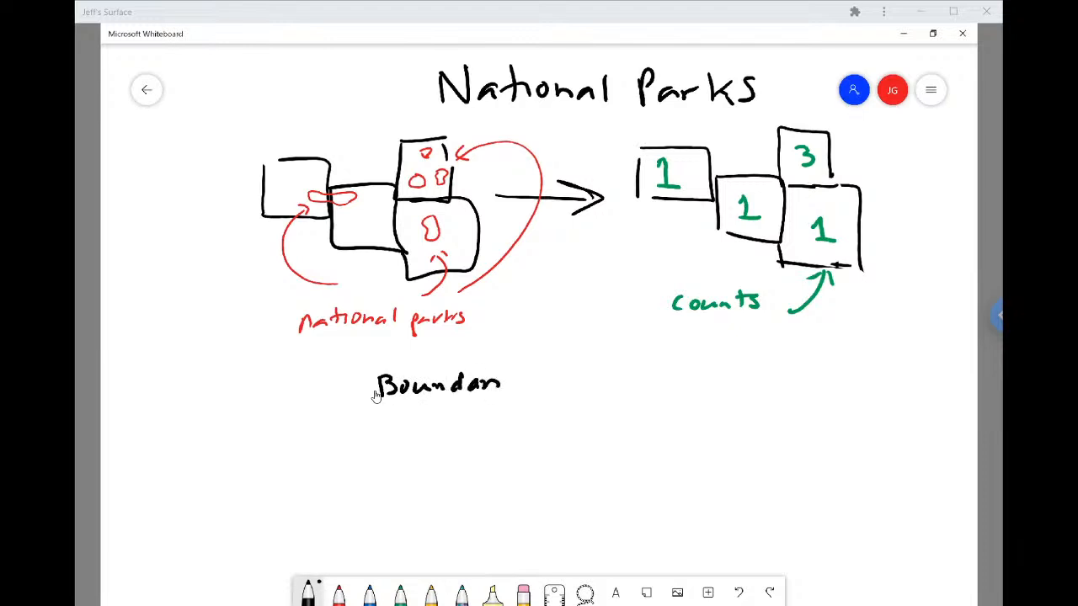
- Finish handwriting the line "Boundaries of States" in black ink below the national parks sketch
mouse_move(522, 375)
mouse_down()
mouse_move(515, 387)
mouse_move(550, 381)
mouse_up()
mouse_move(558, 382)
mouse_down()
mouse_move(570, 364)
mouse_move(594, 380)
mouse_move(644, 382)
mouse_up()
mouse_move(649, 362)
mouse_down()
mouse_move(650, 381)
mouse_move(660, 370)
mouse_up()
drag(657, 376, 667, 371)
- Handwrite "Boundaries of National Parks" under the states line and enclose both lines in a pair of curly braces
mouse_move(385, 426)
mouse_down()
mouse_move(385, 448)
mouse_move(410, 435)
mouse_move(453, 443)
mouse_up()
mouse_move(461, 419)
mouse_down()
mouse_move(462, 442)
mouse_move(498, 433)
mouse_up()
mouse_move(502, 432)
mouse_down()
mouse_move(502, 441)
mouse_move(517, 438)
mouse_up()
mouse_move(522, 430)
mouse_down()
mouse_move(522, 441)
mouse_move(558, 428)
mouse_up()
mouse_move(579, 416)
mouse_down()
mouse_move(575, 431)
mouse_move(618, 438)
mouse_up()
mouse_move(622, 437)
mouse_down()
mouse_move(622, 418)
mouse_move(645, 438)
mouse_up()
drag(636, 430, 649, 427)
drag(653, 428, 672, 435)
mouse_move(678, 418)
mouse_down()
mouse_move(680, 437)
mouse_move(705, 441)
mouse_up()
mouse_move(702, 412)
mouse_down()
mouse_move(726, 437)
mouse_move(745, 434)
mouse_up()
drag(745, 428, 763, 436)
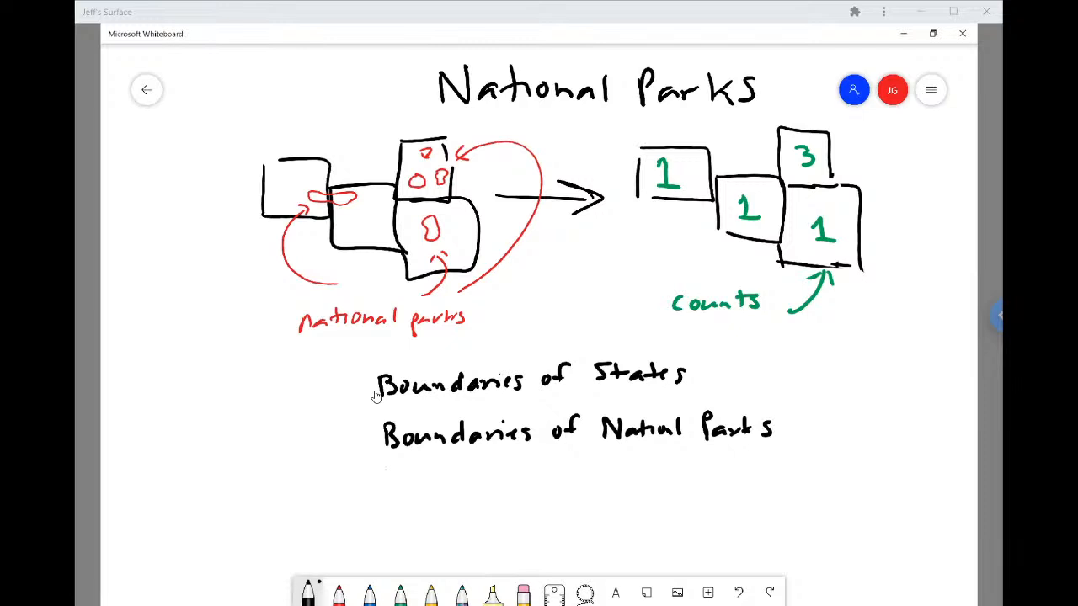
mouse_move(367, 370)
mouse_down()
mouse_move(347, 385)
mouse_move(357, 436)
mouse_up()
drag(781, 354, 821, 433)
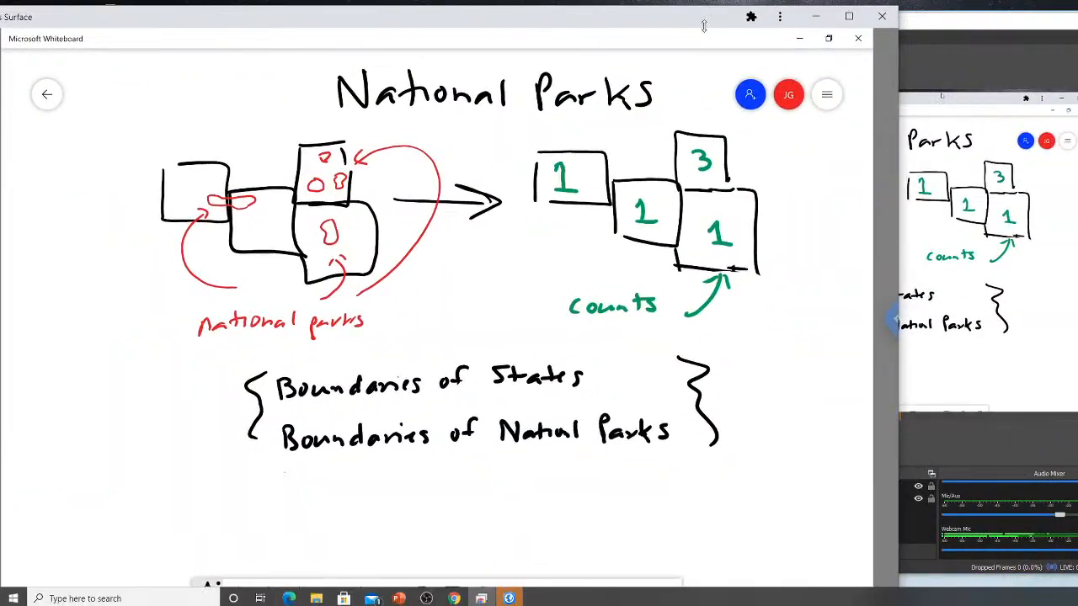
- Switch from the whiteboard to the ArcGIS Pro start page and clear the other windows out of its way
click(815, 17)
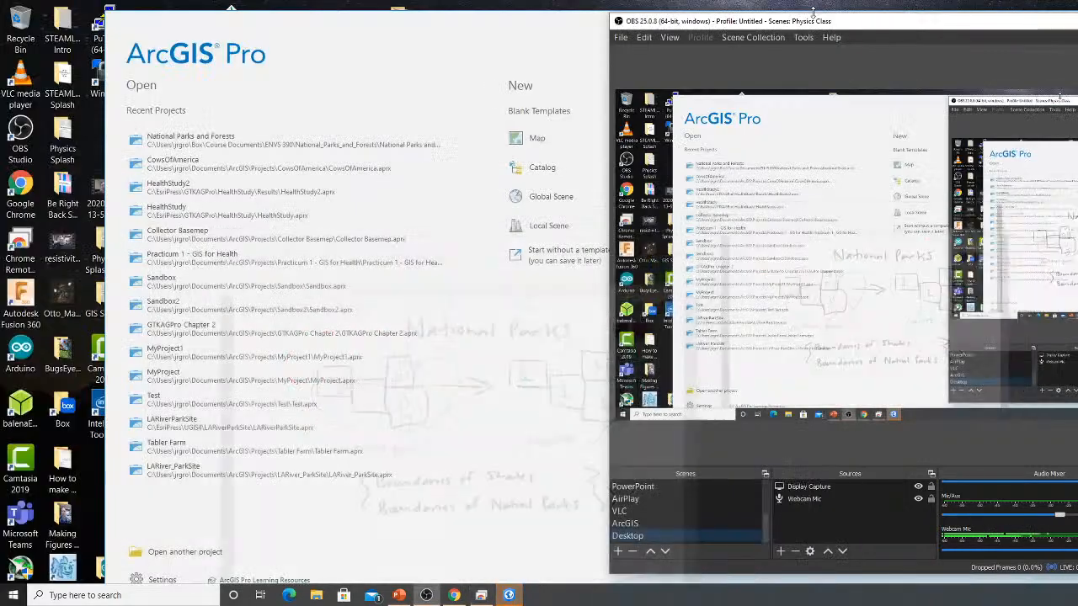
click(480, 595)
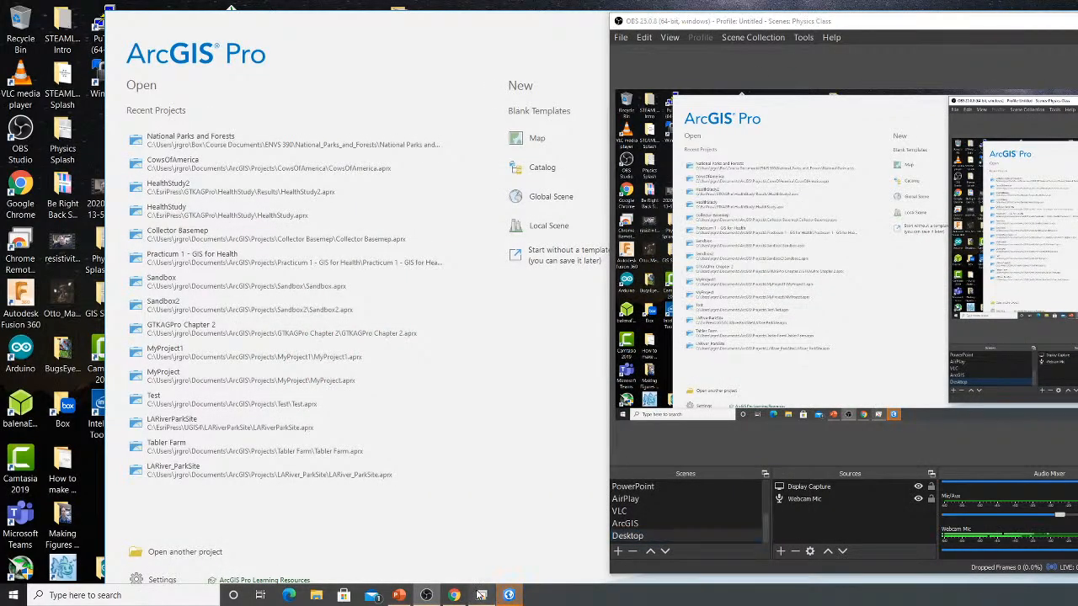
drag(646, 23, 686, 61)
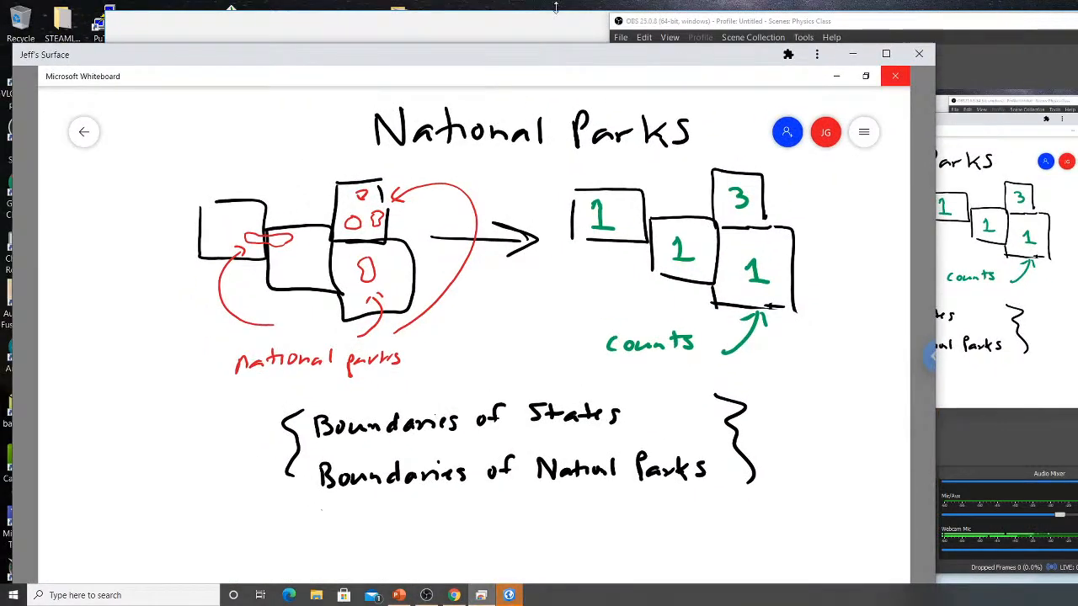
drag(556, 26, 463, 2)
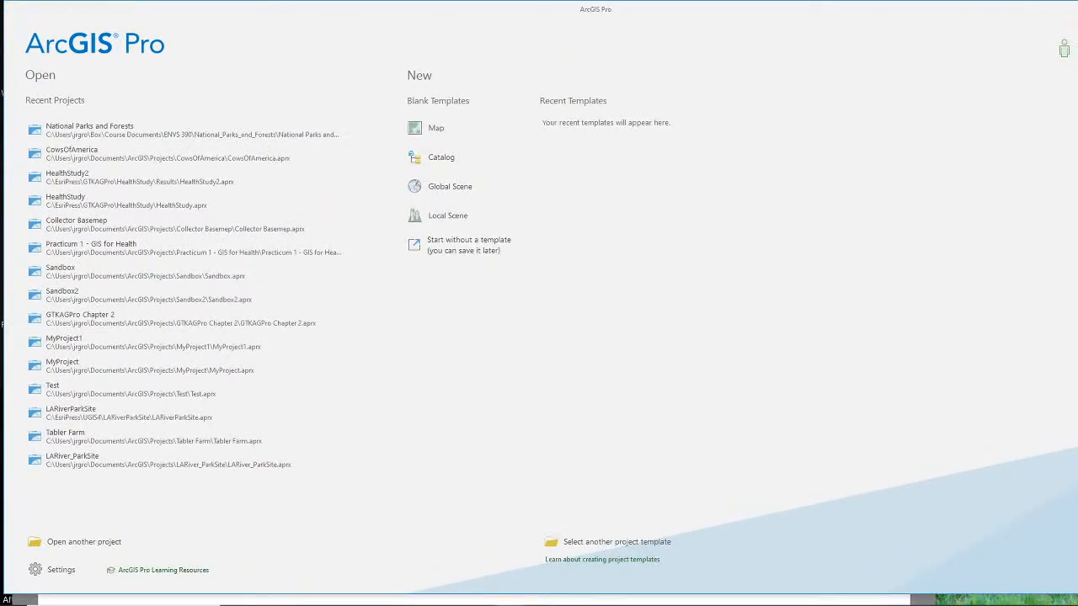
key(alt+Tab)
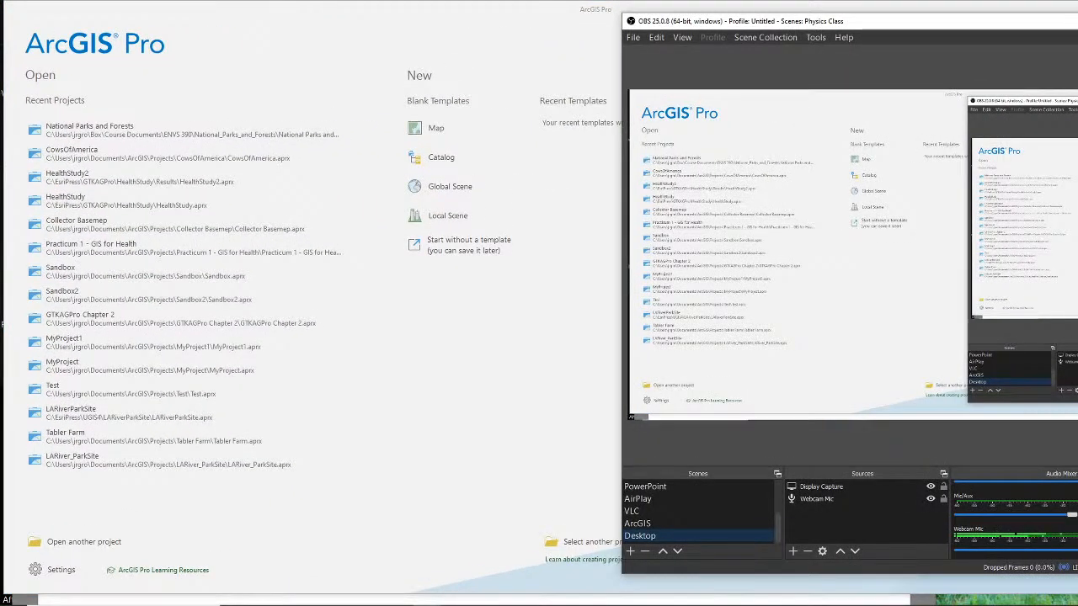
drag(1076, 21, 1075, 76)
click(1058, 56)
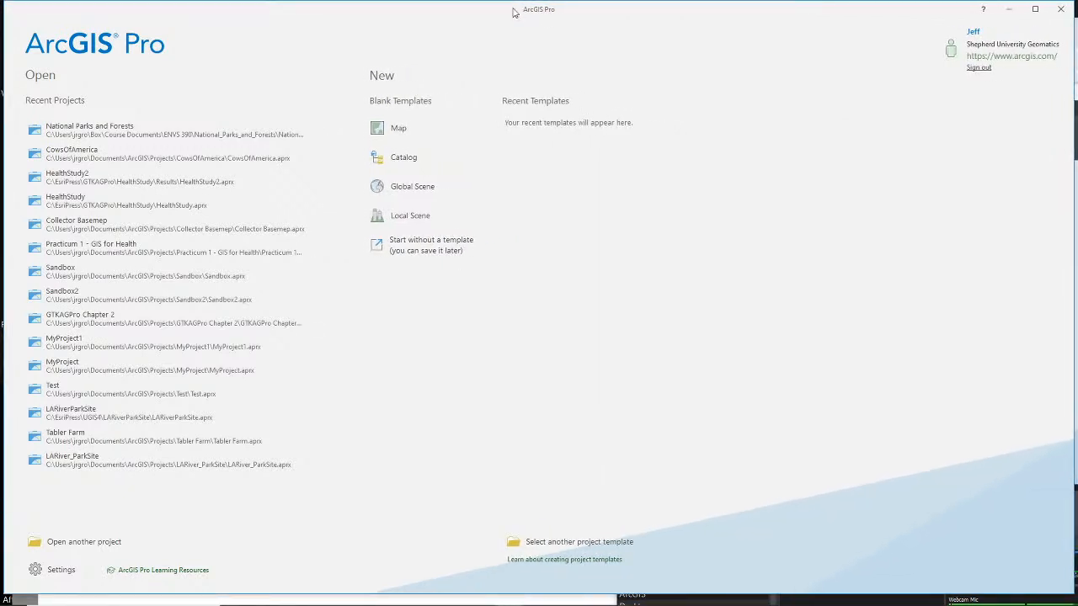
drag(589, 8, 592, 17)
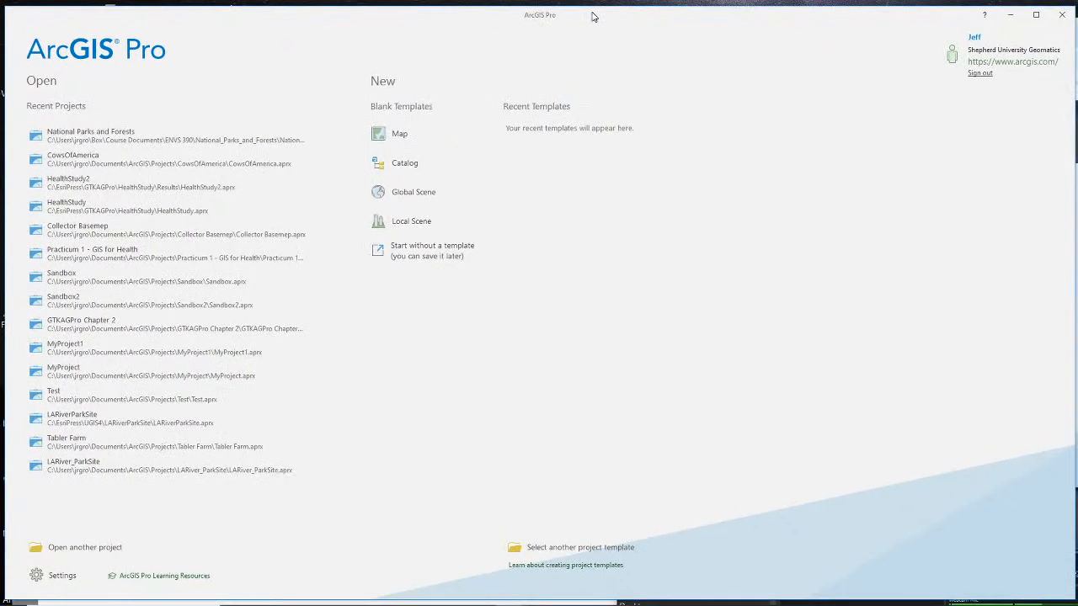
click(539, 605)
click(539, 604)
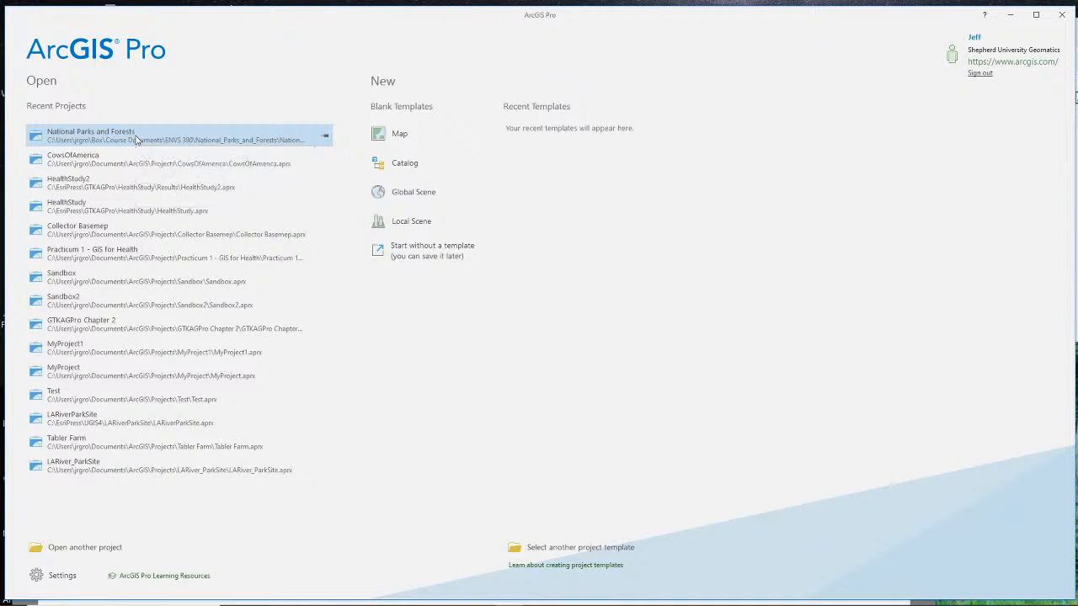
- Create a new project from the blank Map template, named "National Parks in the States", in its own folder under the default Projects location
click(378, 136)
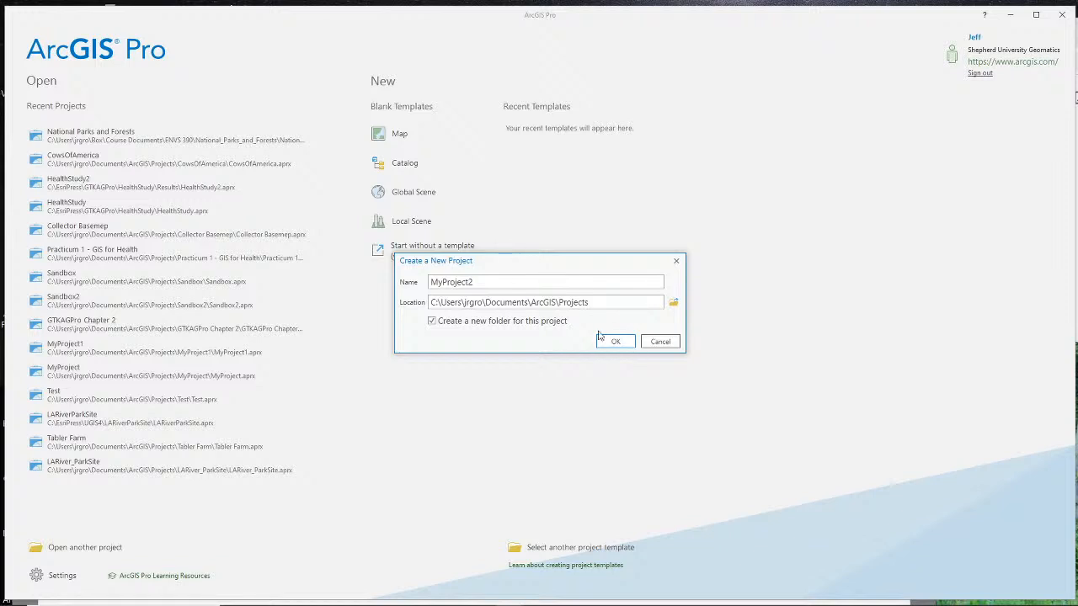
double_click(555, 282)
click(672, 305)
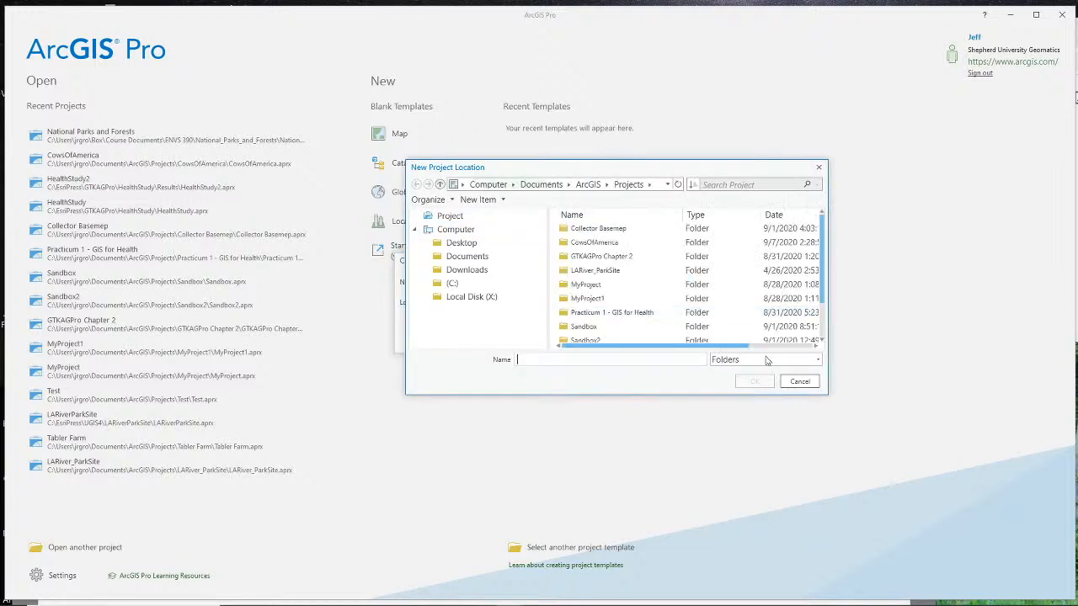
click(798, 448)
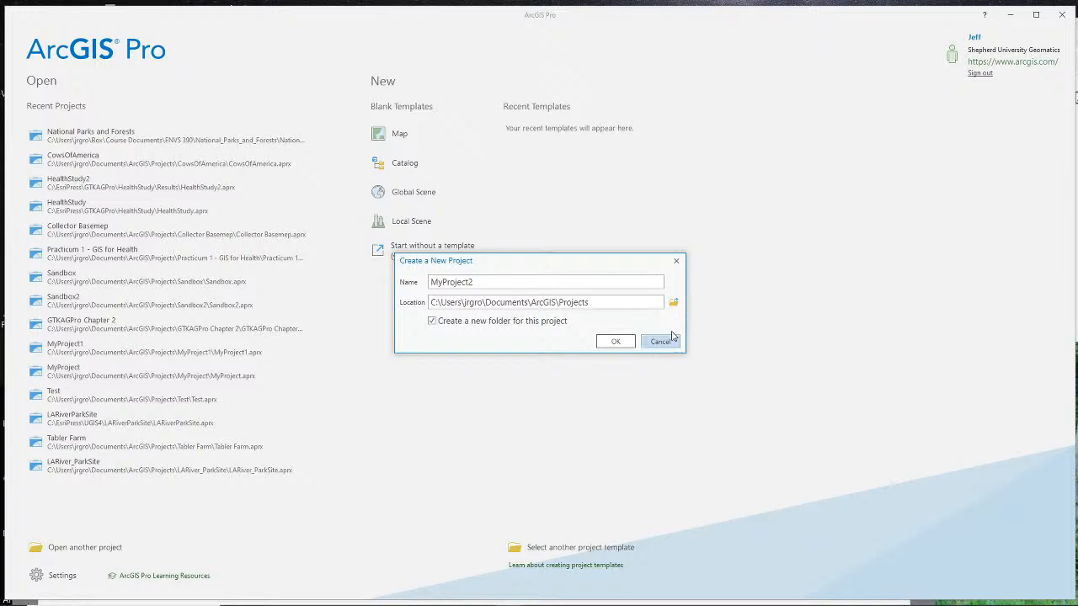
double_click(613, 282)
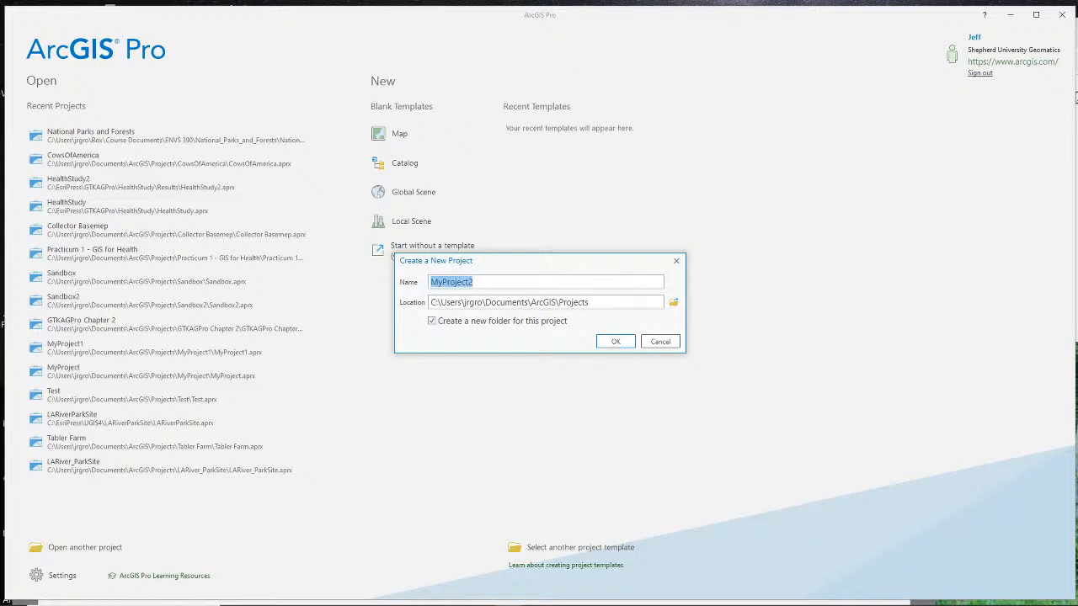
text(National Parks)
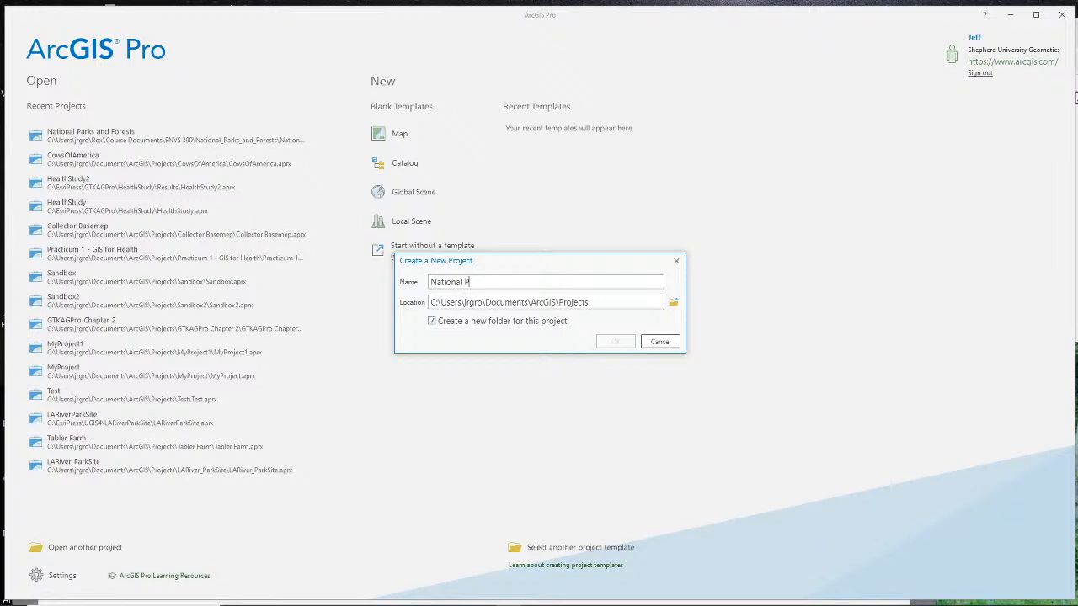
key(Return)
text(in the States)
click(604, 346)
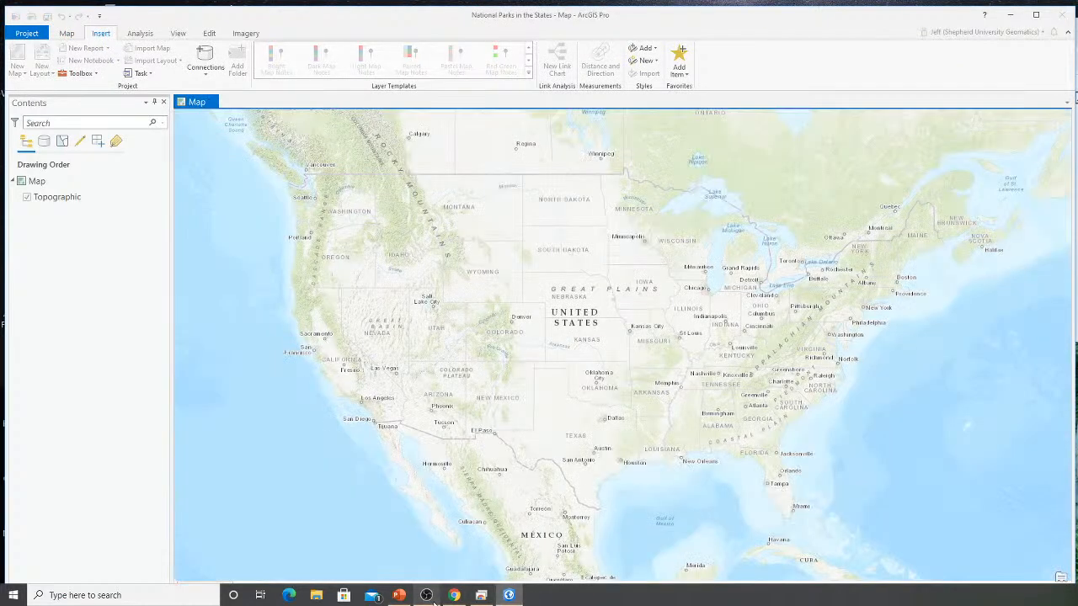
click(426, 596)
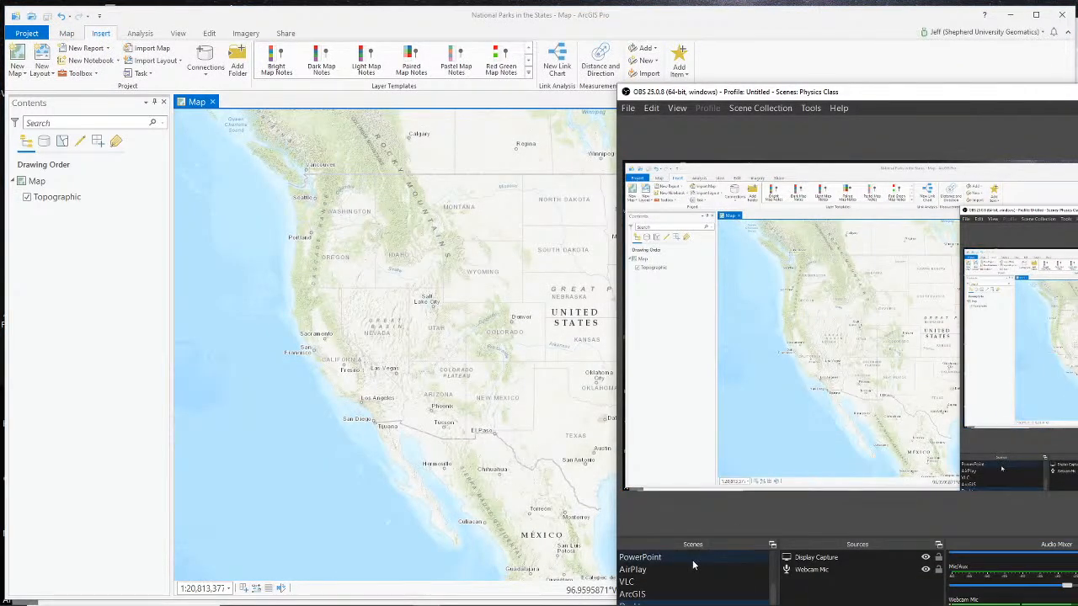
scroll(690, 572, up, 3)
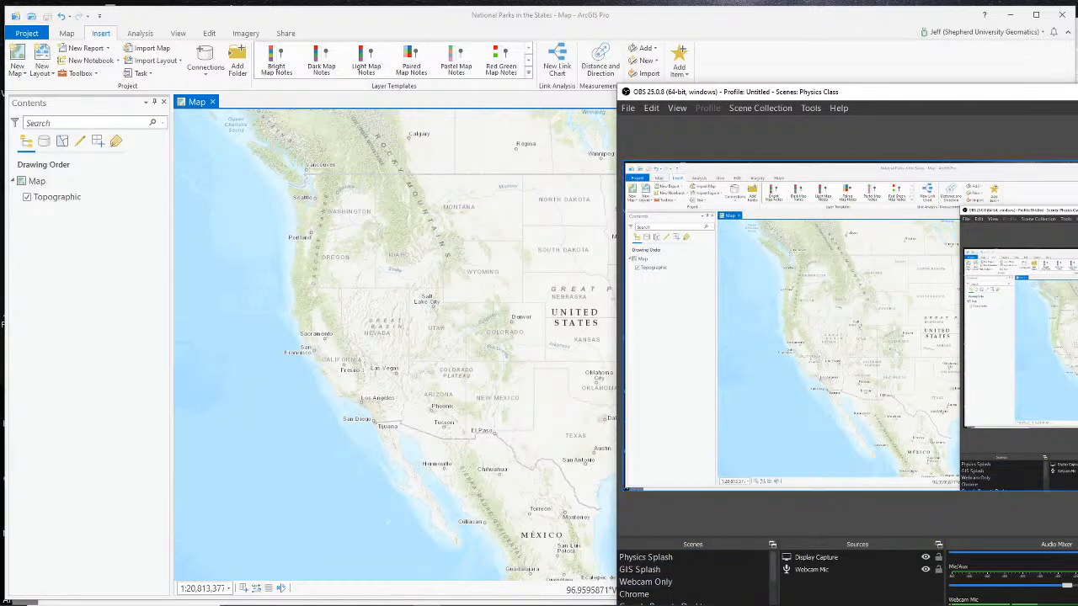
click(1077, 91)
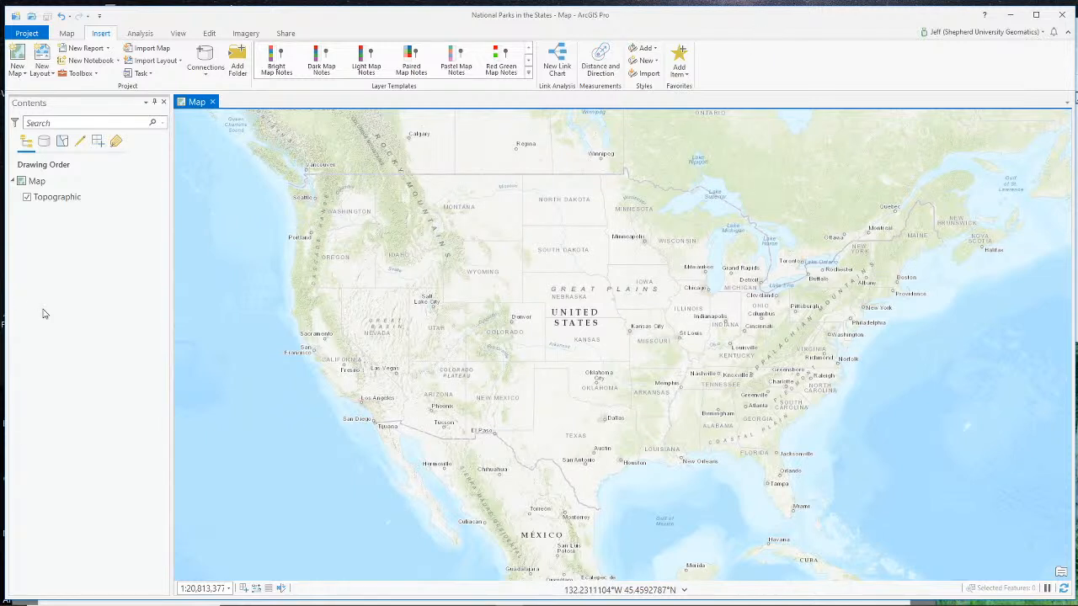
- Review the current project's name, location, home folder, default geodatabase and default toolbox settings, and return to the map
click(26, 33)
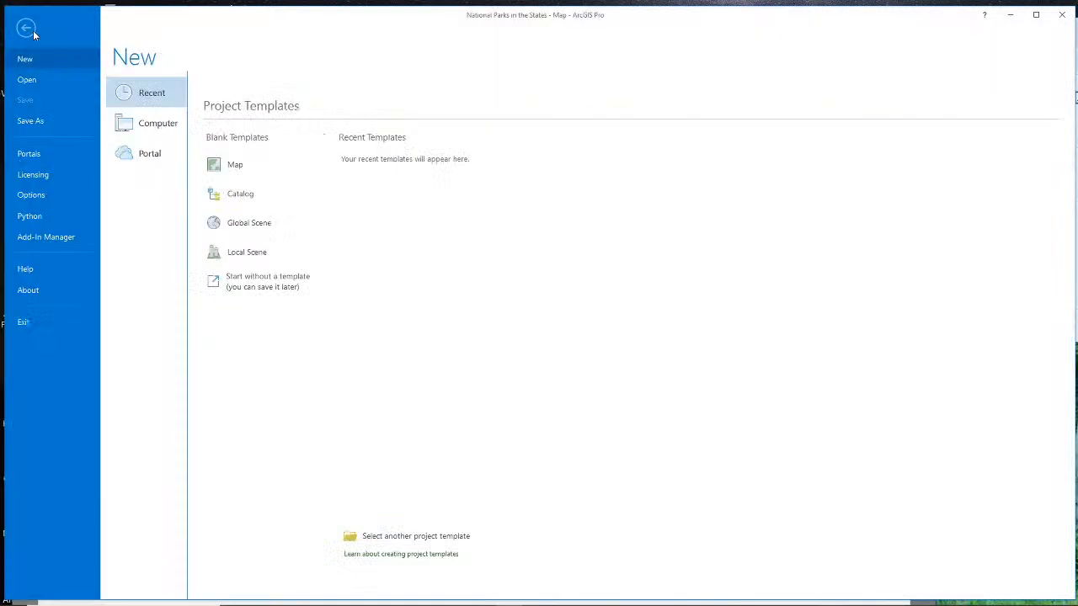
click(41, 193)
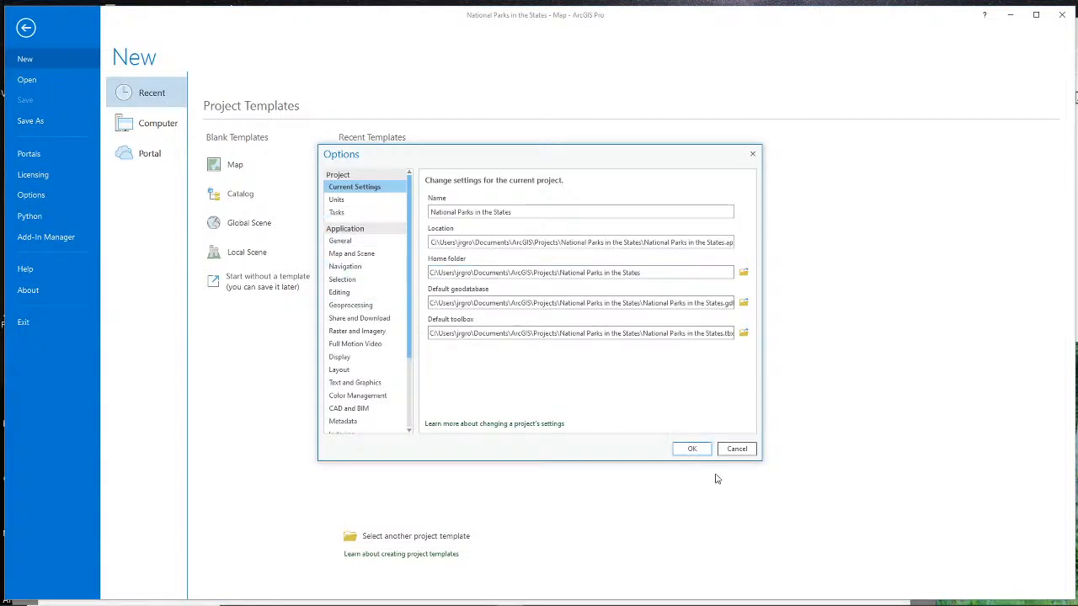
click(737, 449)
click(26, 30)
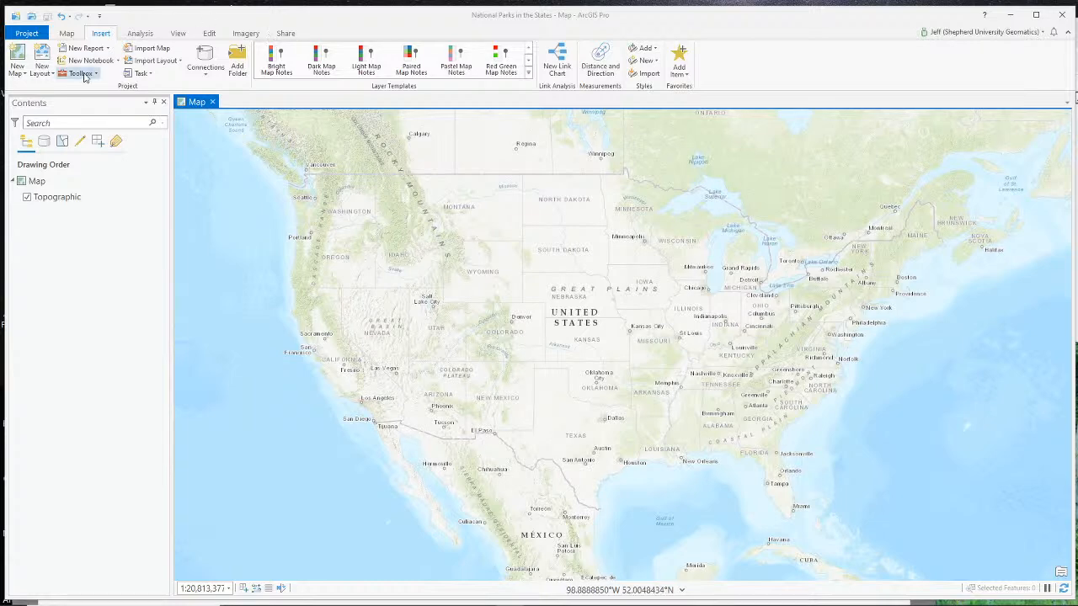
- Show the Catalog pane beside the map and make it narrower
click(174, 34)
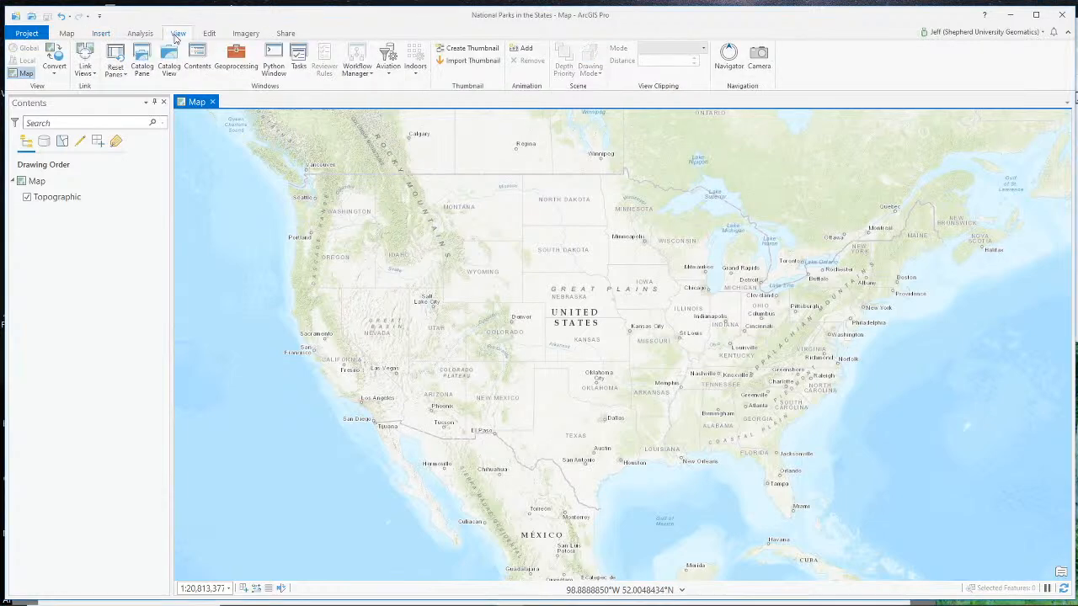
click(142, 64)
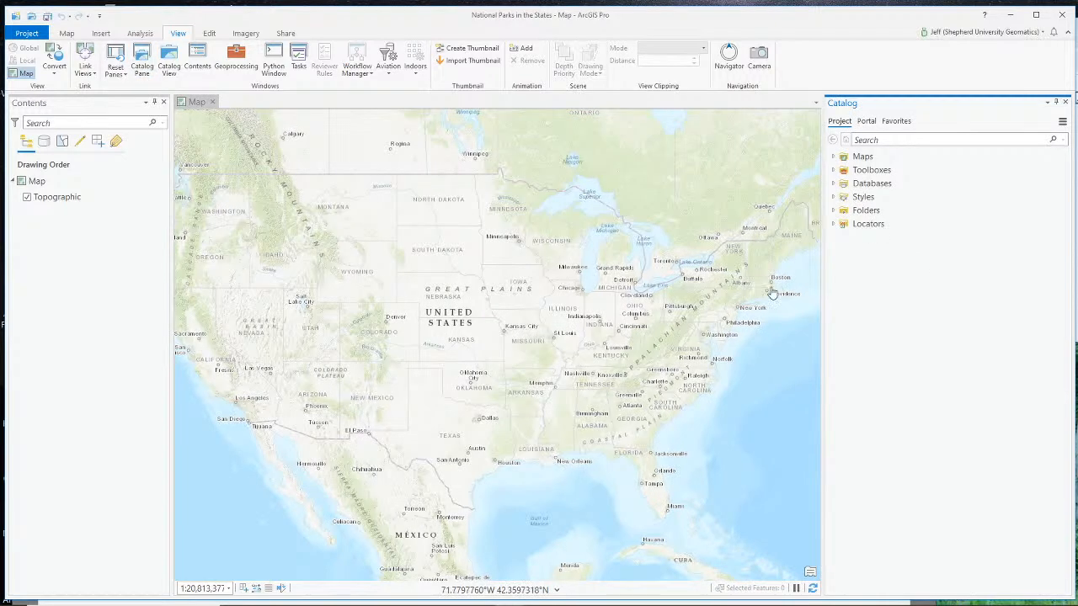
drag(820, 313, 889, 313)
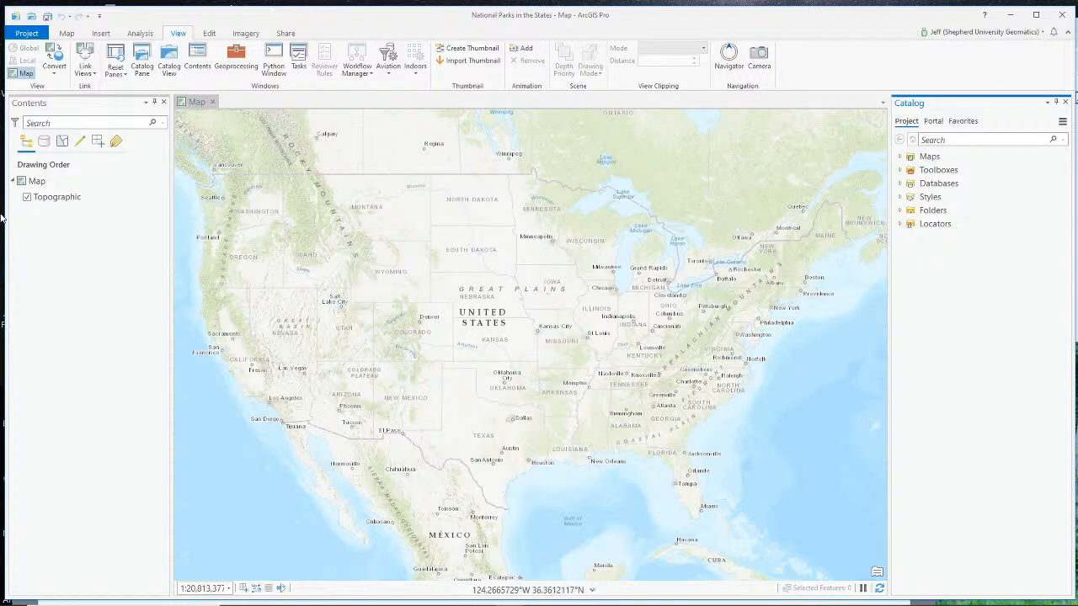
- Start adding data to the map and bring up the Living Atlas portal content
click(66, 35)
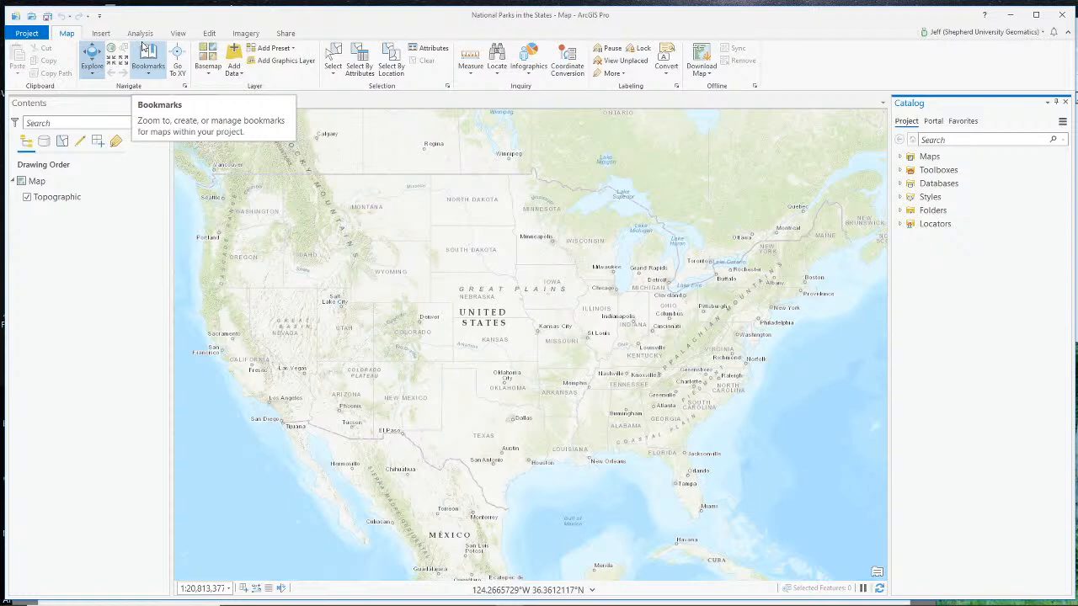
click(238, 74)
click(264, 96)
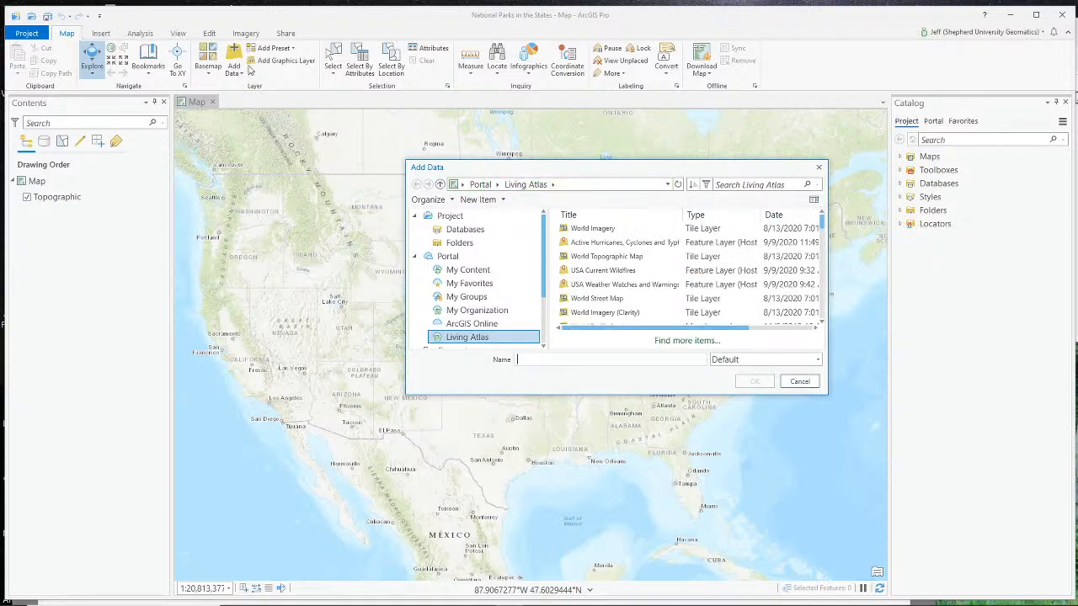
scroll(490, 311, down, 1)
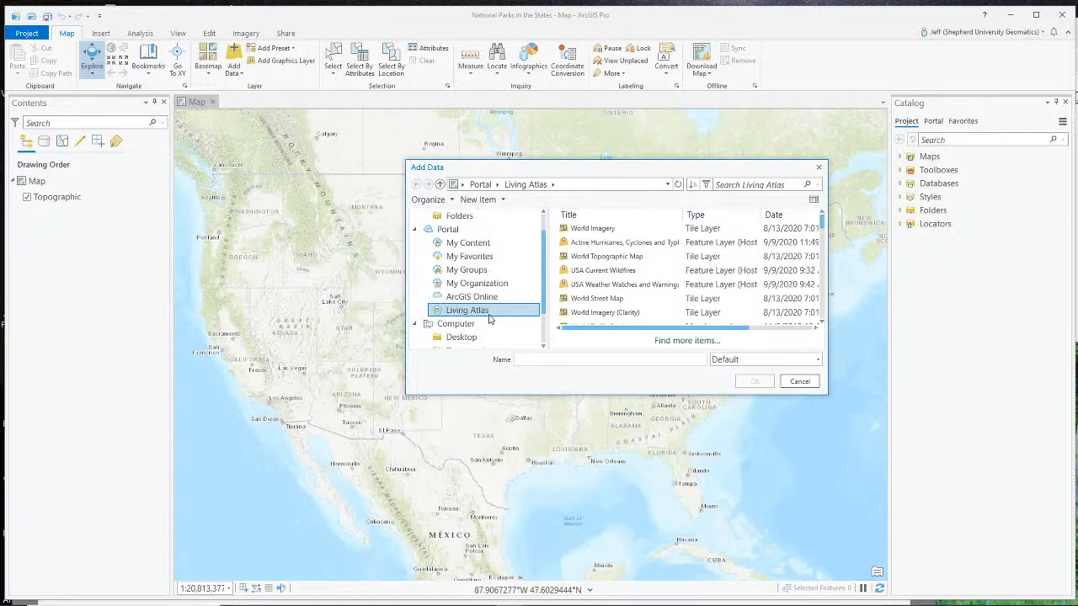
- Search the Living Atlas for "states" and refine the search to "us states"
click(732, 185)
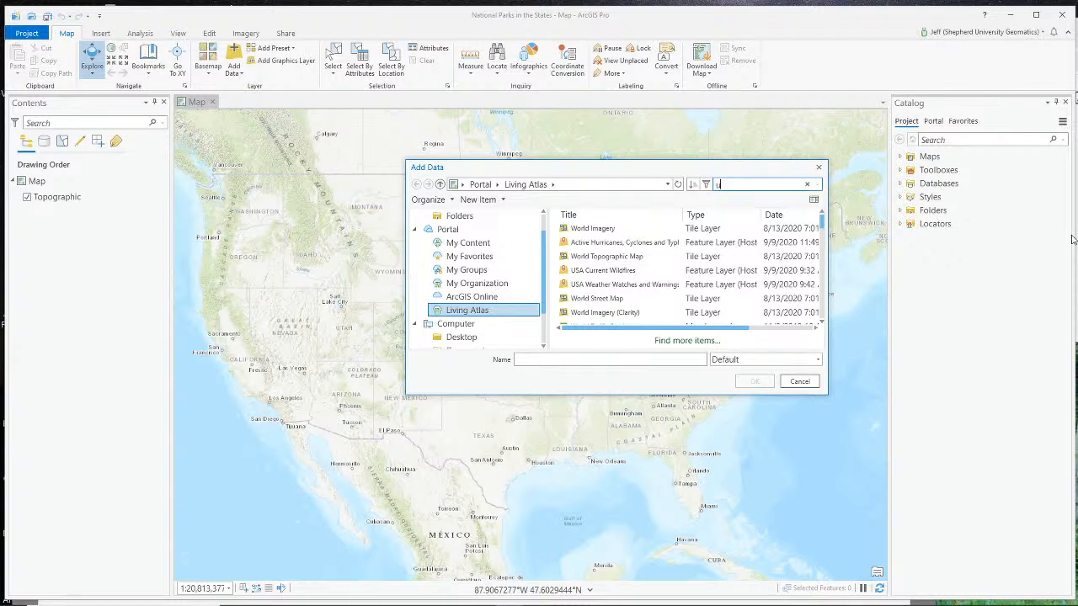
text(statesw)
key(Return)
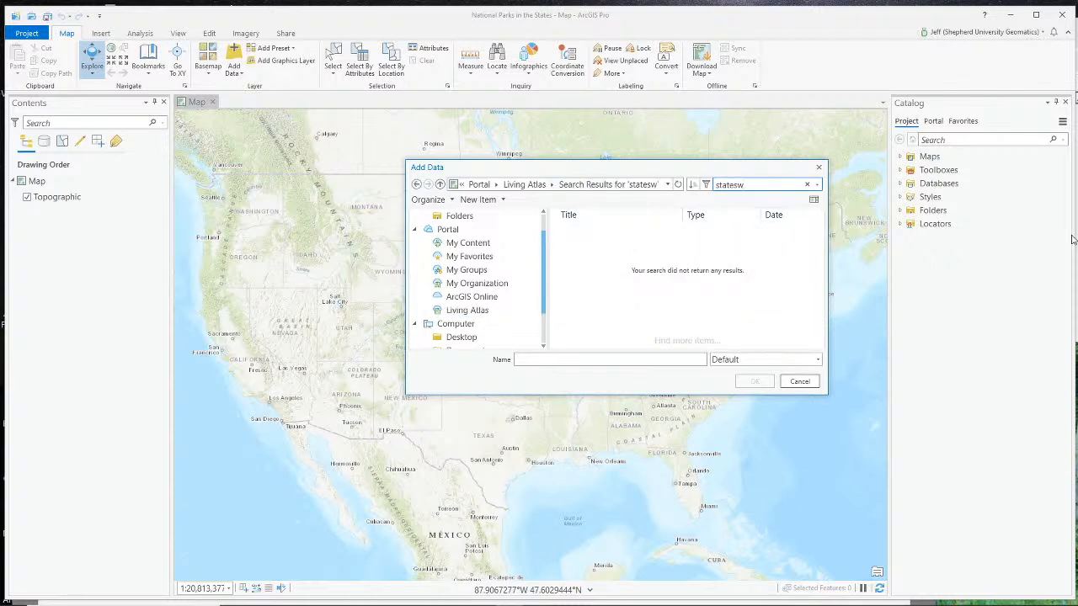
key(Return)
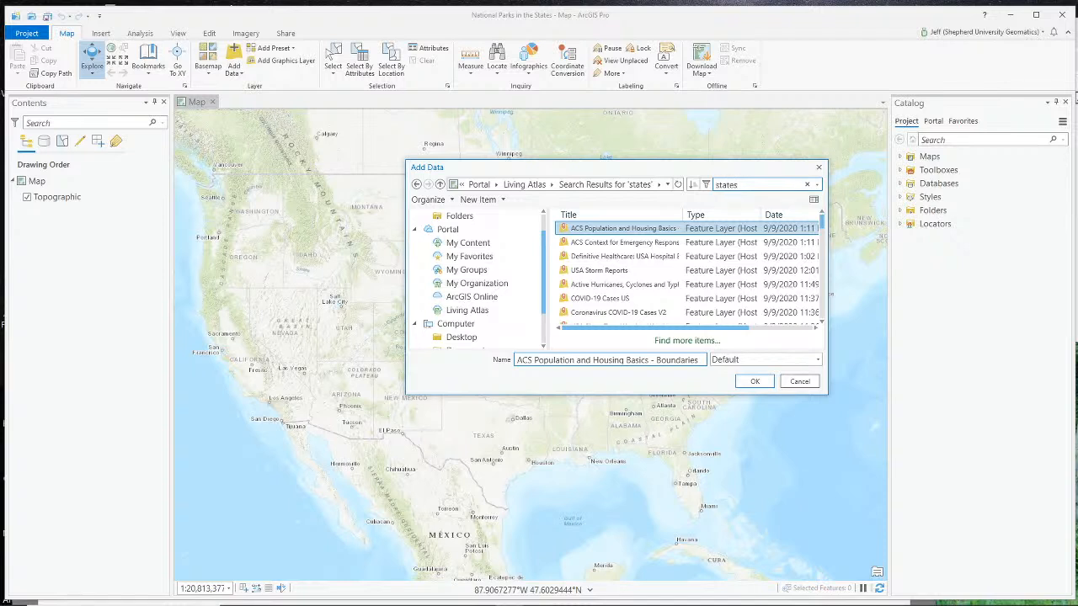
text(us)
key(Return)
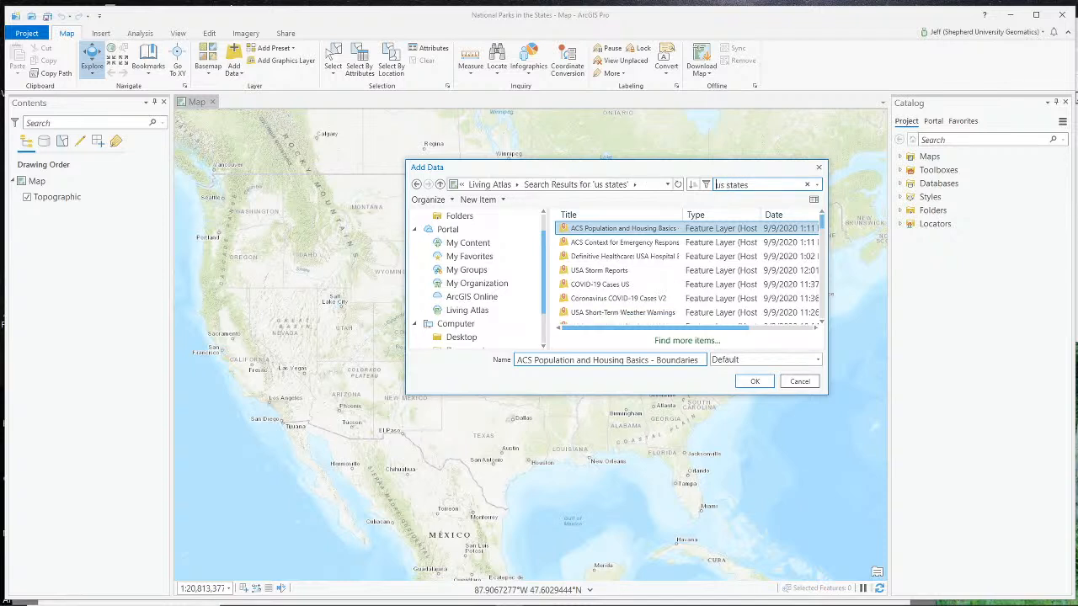
- Search the whole Living Atlas for "us states", add the USA States (Generalized) feature layer to the map, and expand the project's databases
click(466, 310)
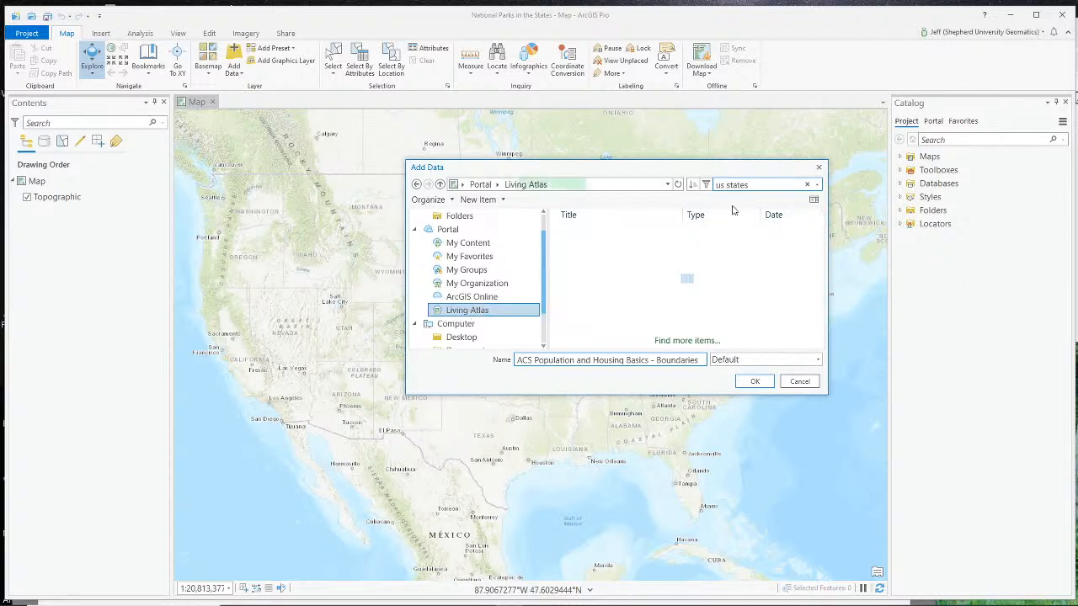
click(765, 183)
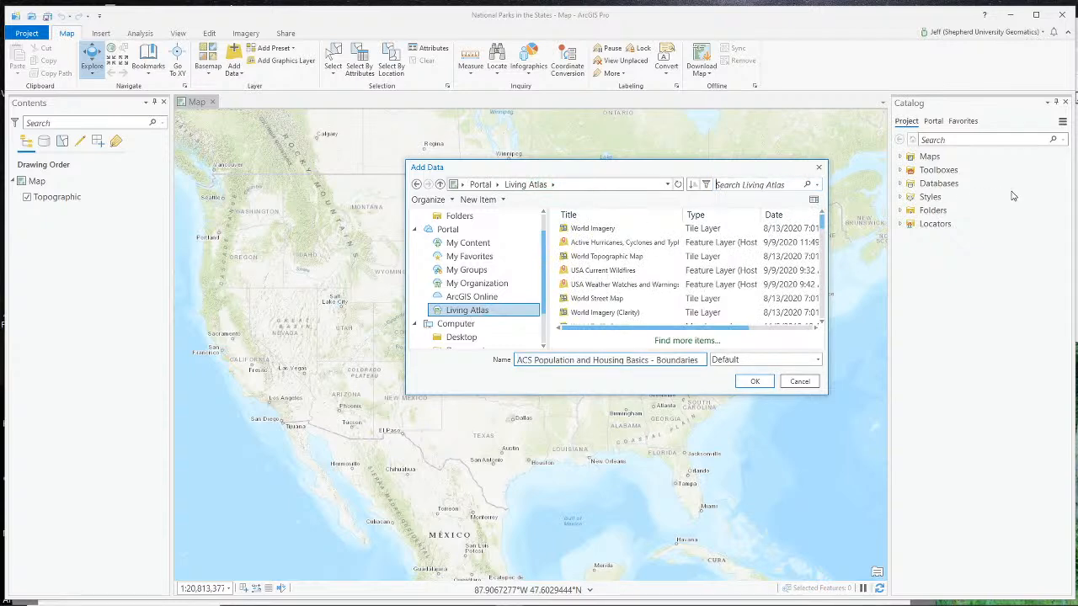
text(us states)
key(Return)
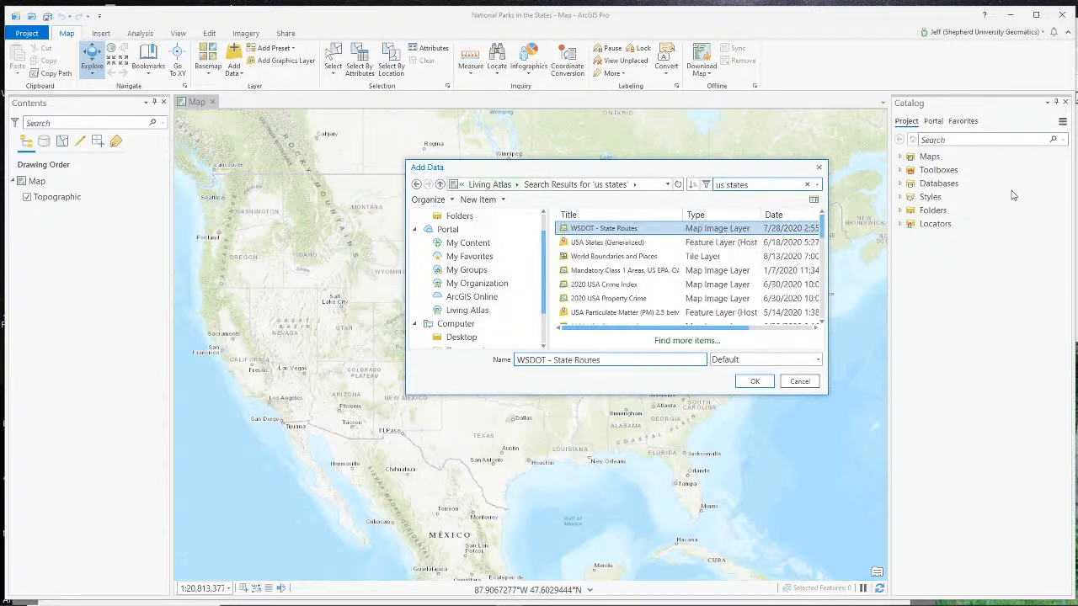
click(598, 243)
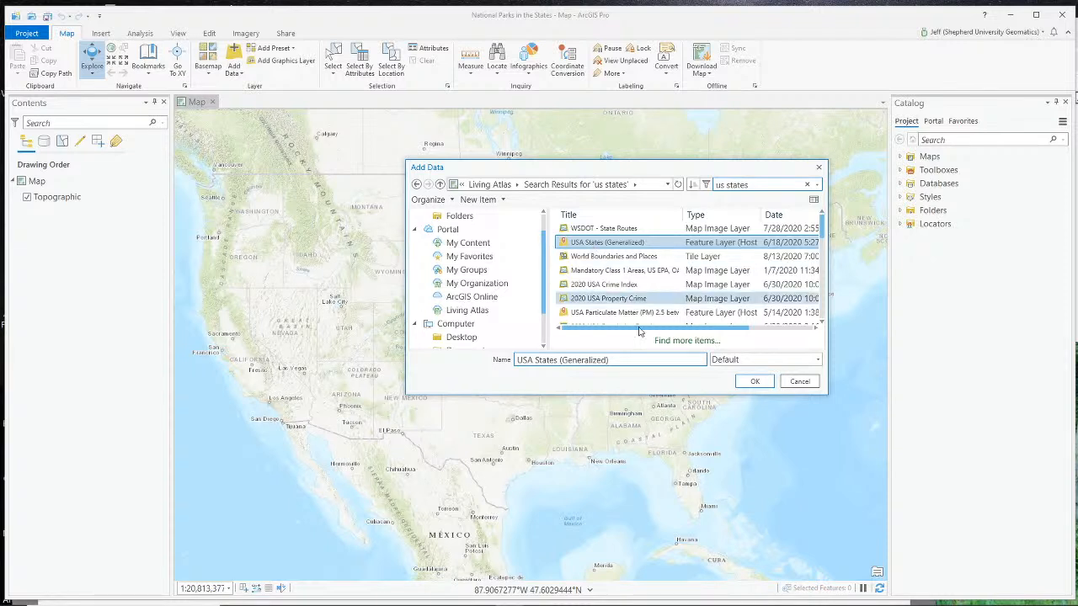
click(754, 382)
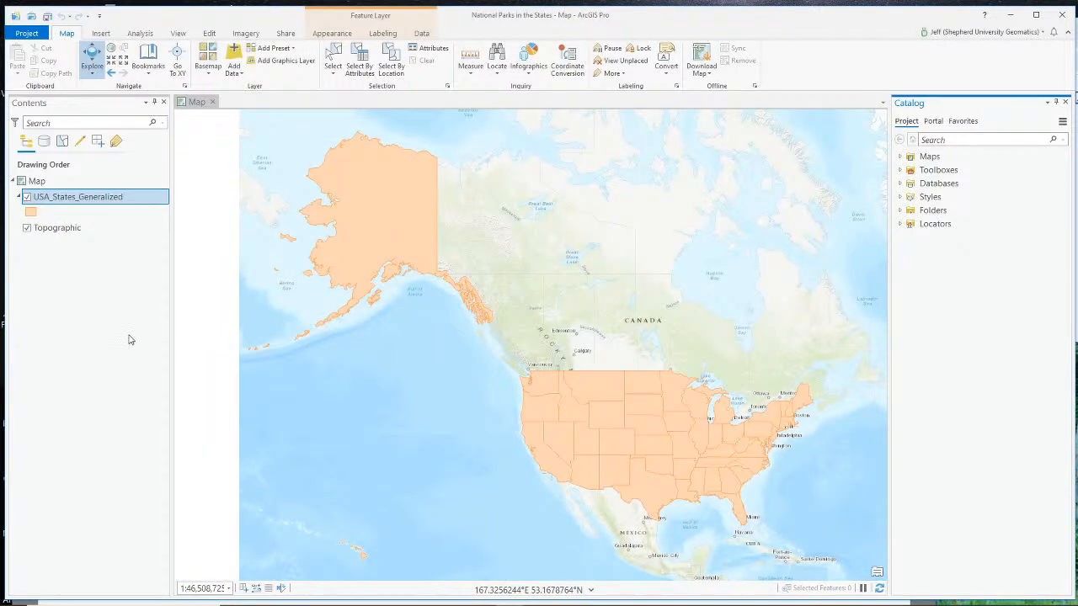
click(899, 183)
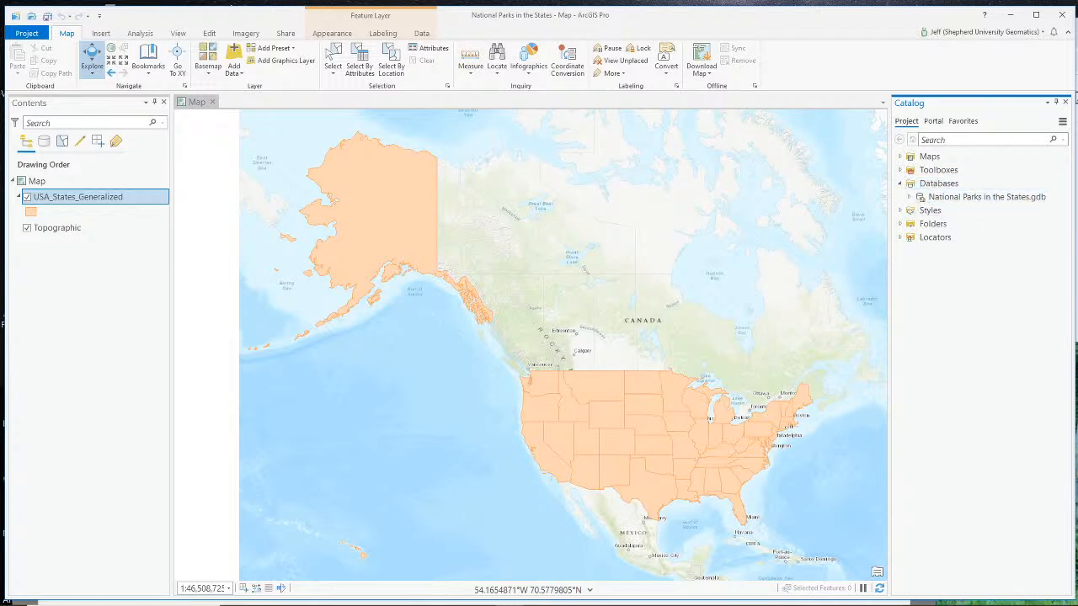
key(alt+Tab)
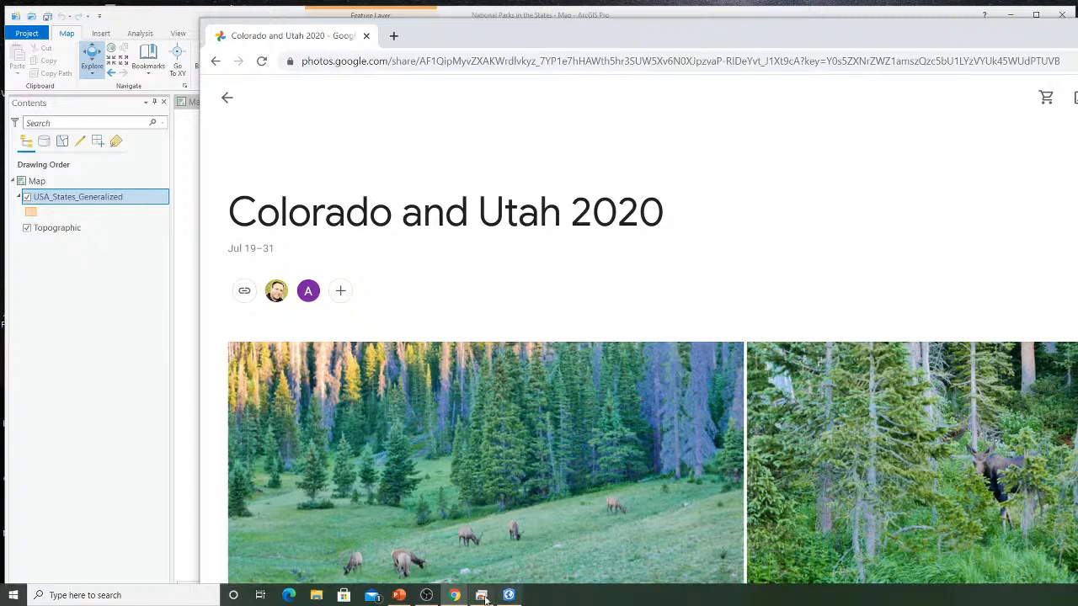
click(429, 596)
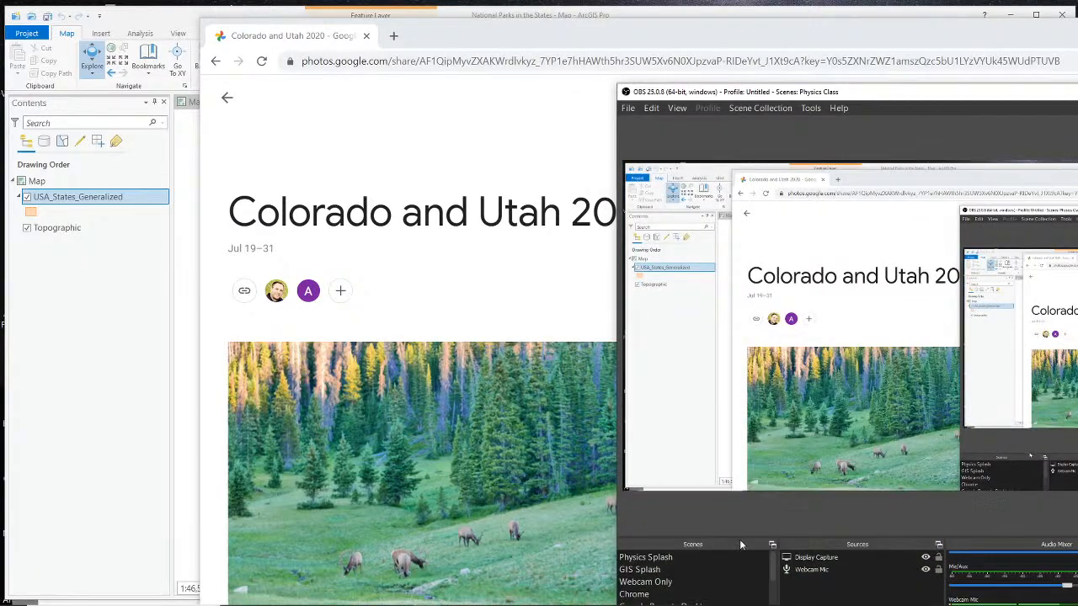
click(701, 588)
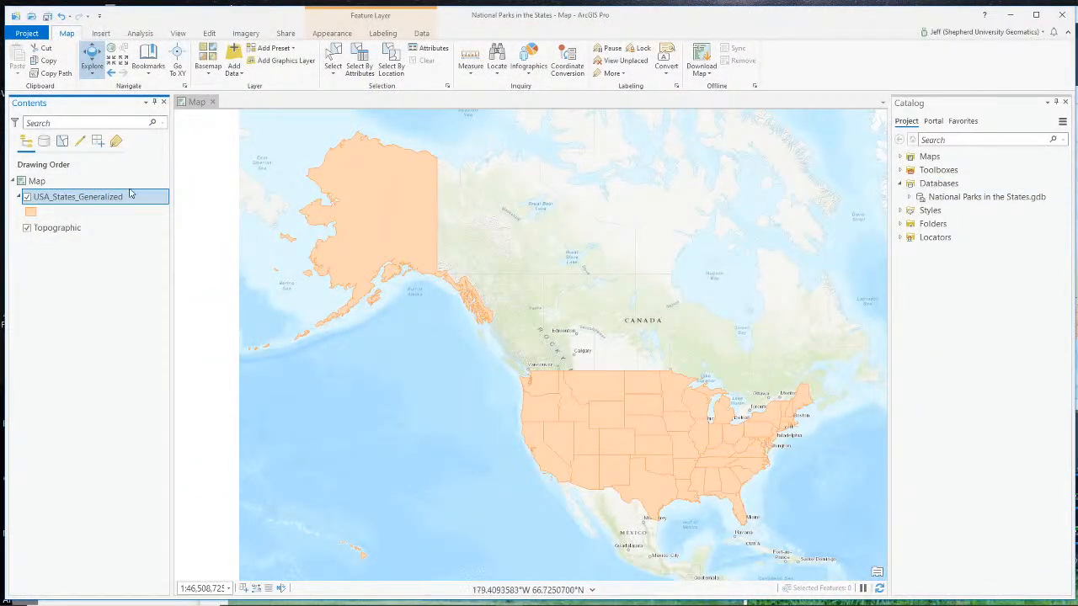
- Bring up the geoprocessing tools and search them for "export" and "export feature"
right_click(63, 199)
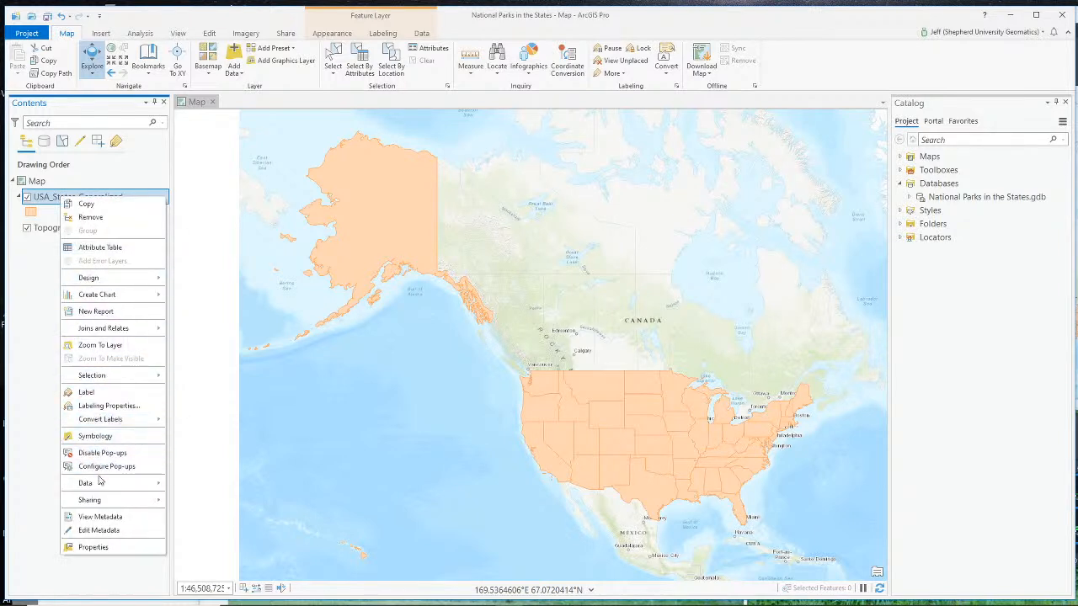
mouse_move(107, 489)
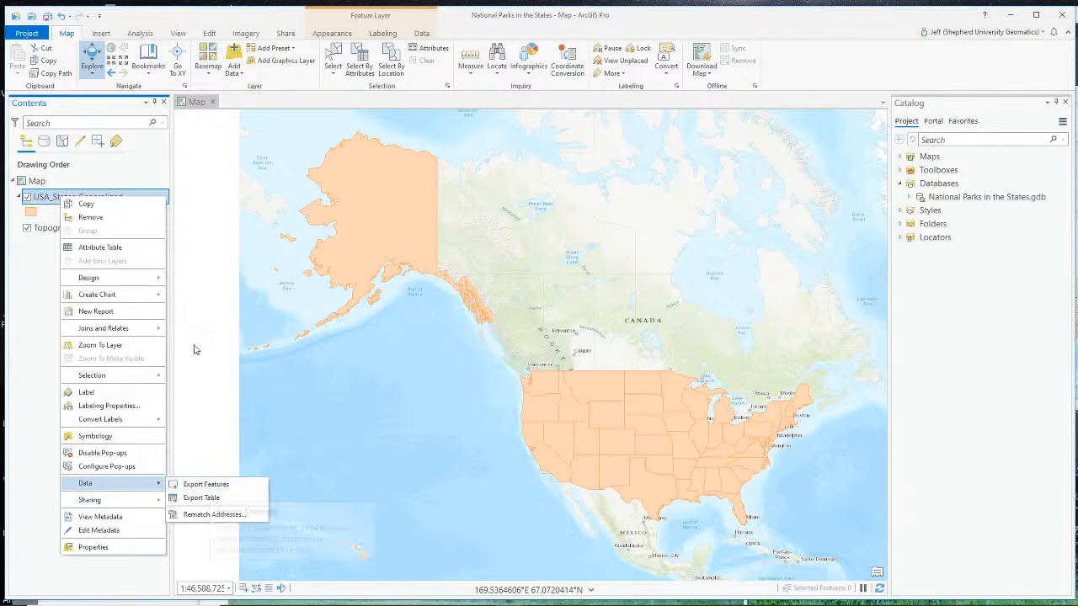
click(180, 34)
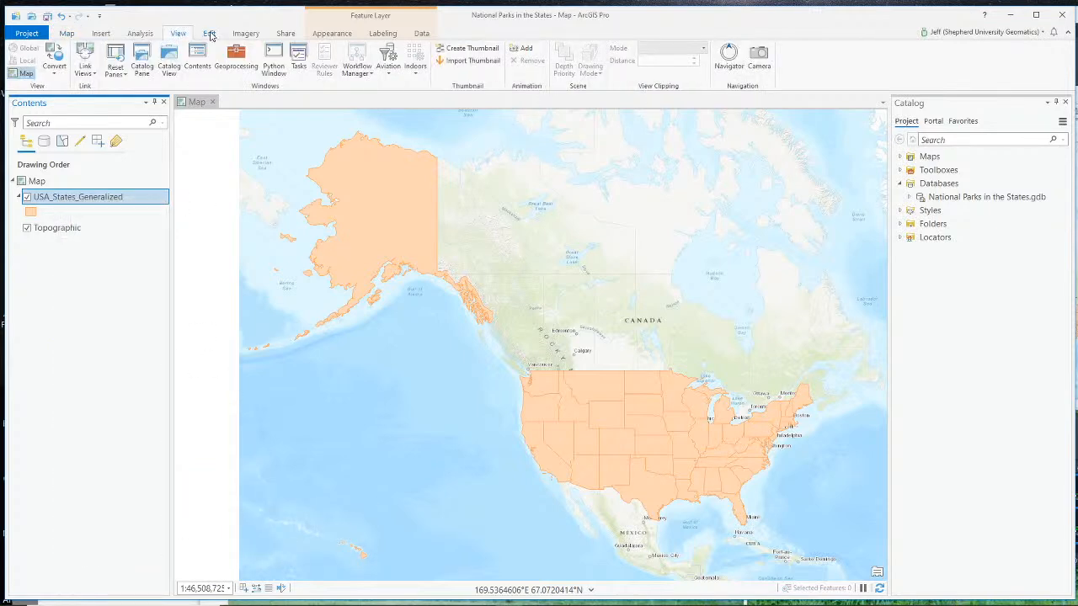
click(236, 60)
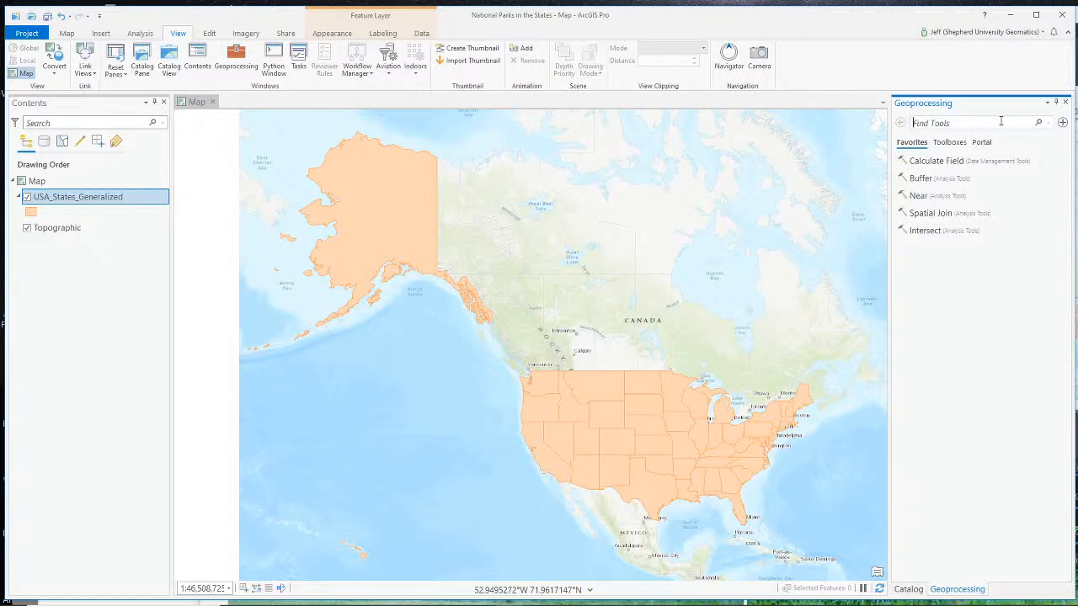
text(c)
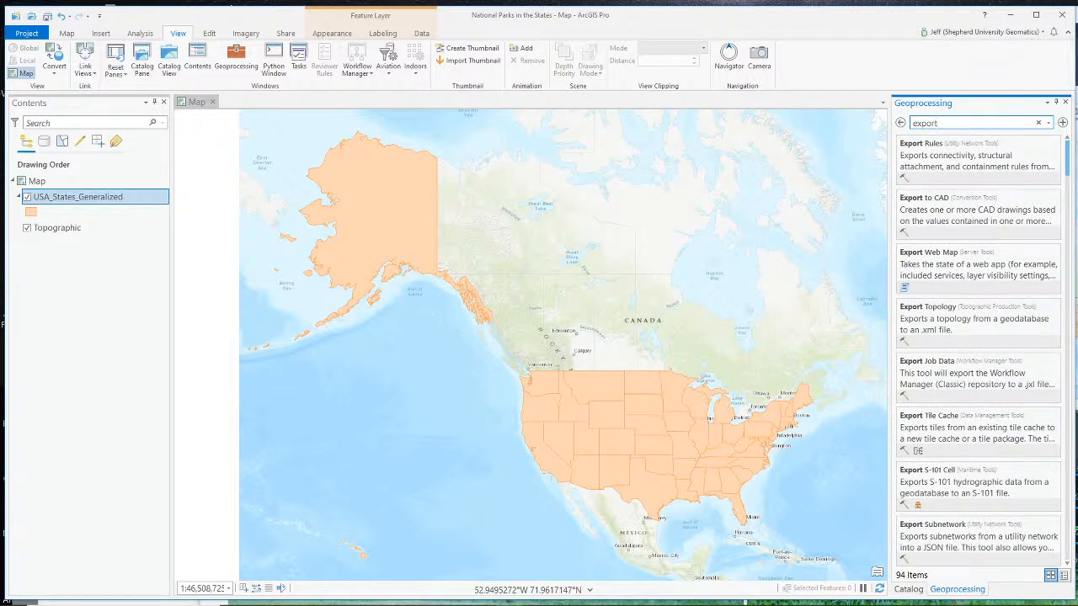
double_click(960, 122)
click(940, 123)
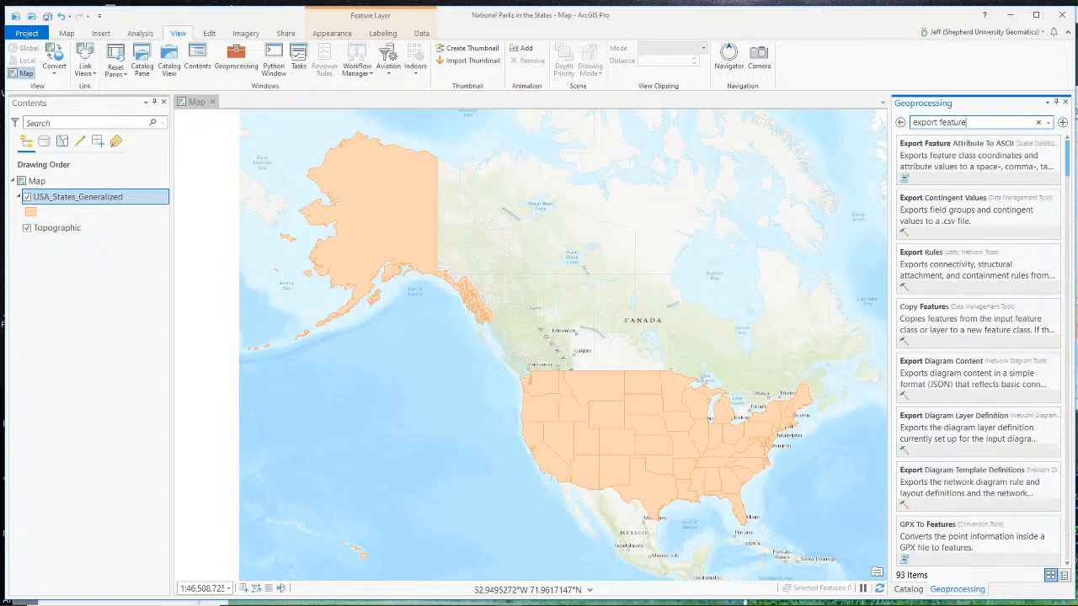
- Change the geoprocessing tool search to "geodatabase feature"
drag(940, 122, 901, 122)
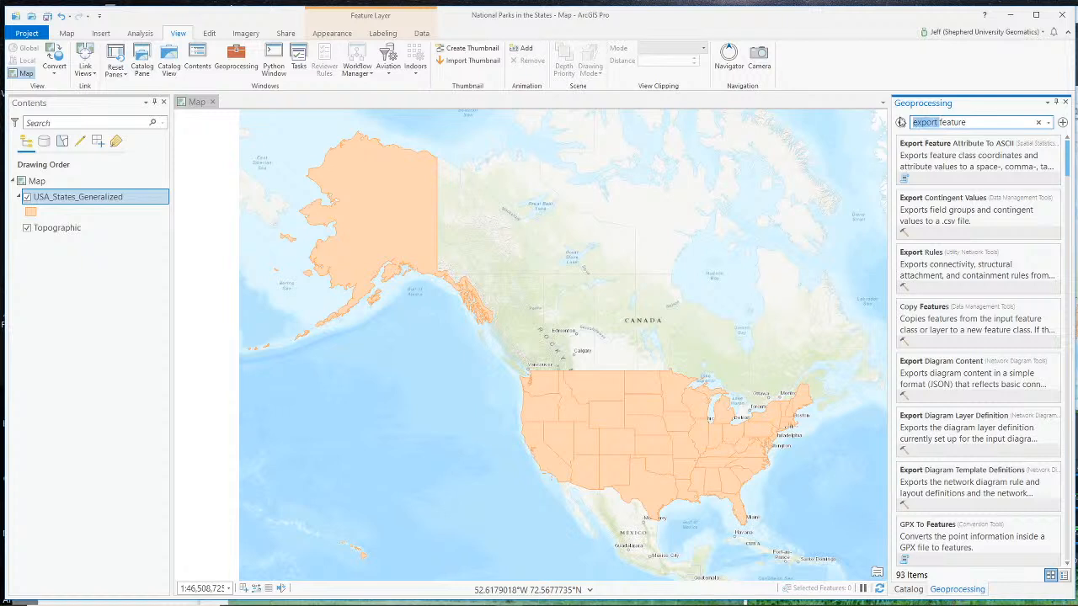
key(BackSpace)
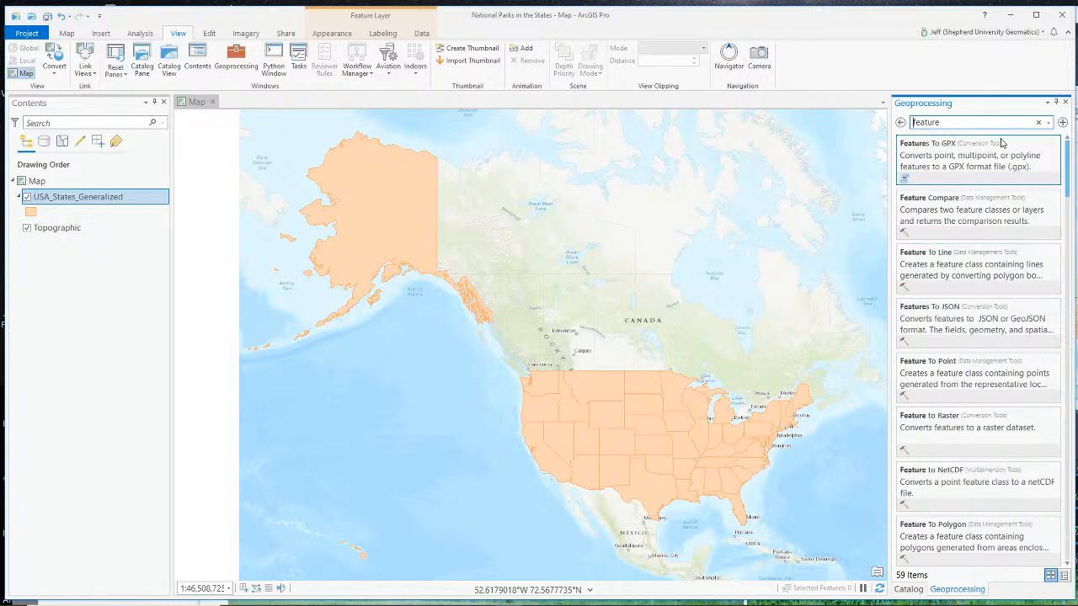
text(geodatabase)
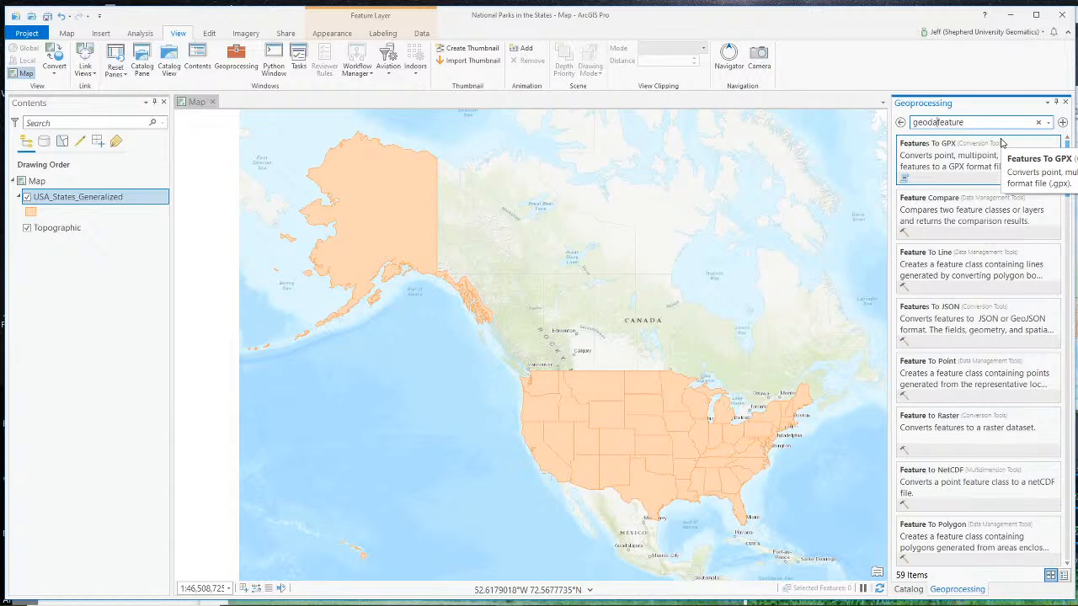
text(se)
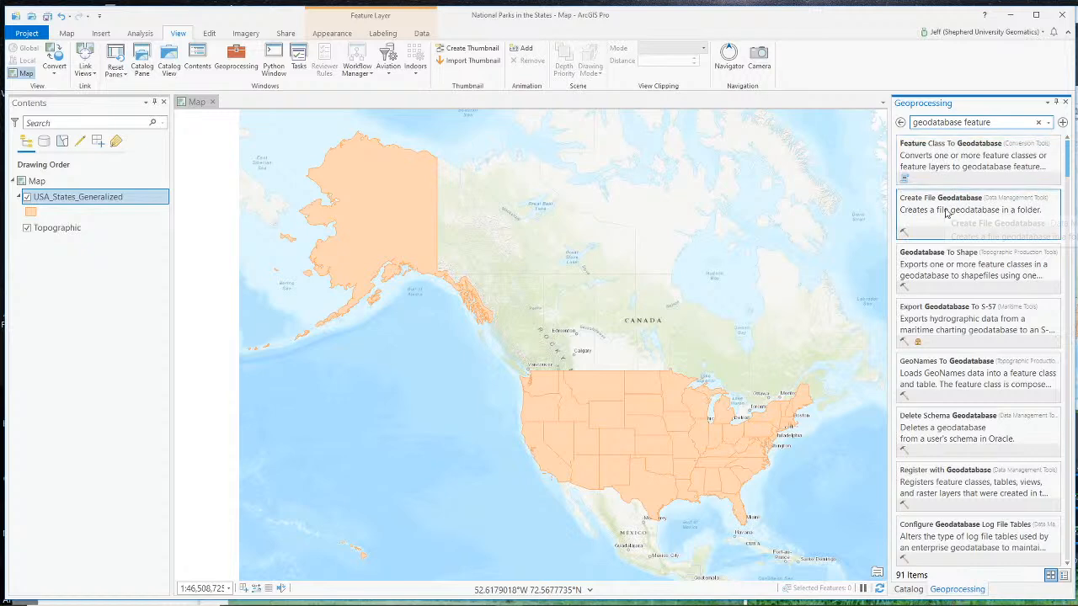
- Search the geoprocessing tools for "layer to feature" and "layer to geodatabase", and look through the results for a suitable conversion tool
drag(965, 121, 883, 116)
text(layer to)
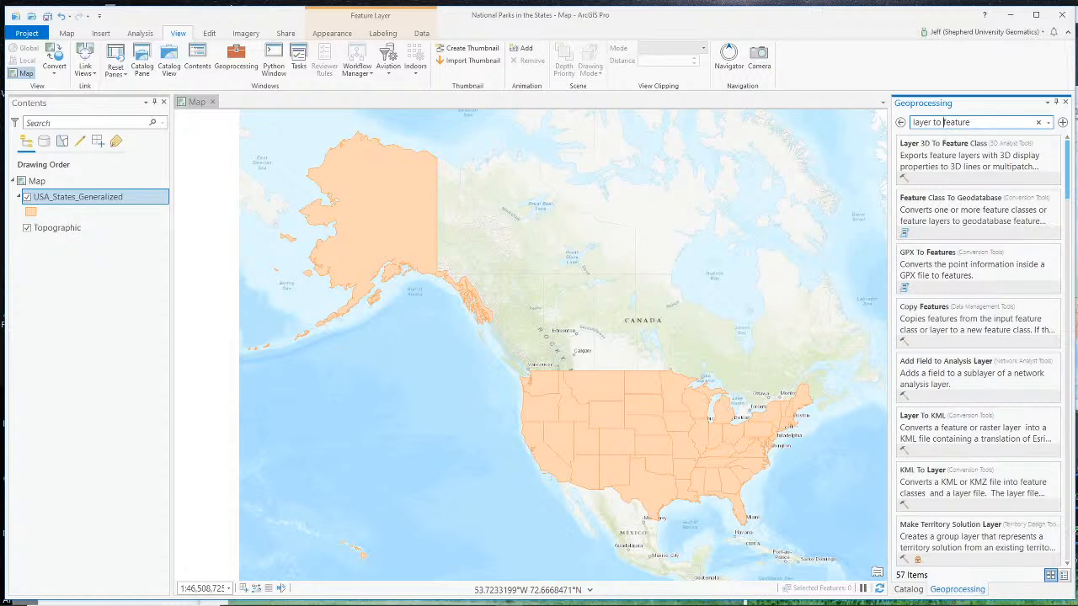
key(Delete)
key(Delete)
key(Delete)
key(Delete)
key(Delete)
text(tabas)
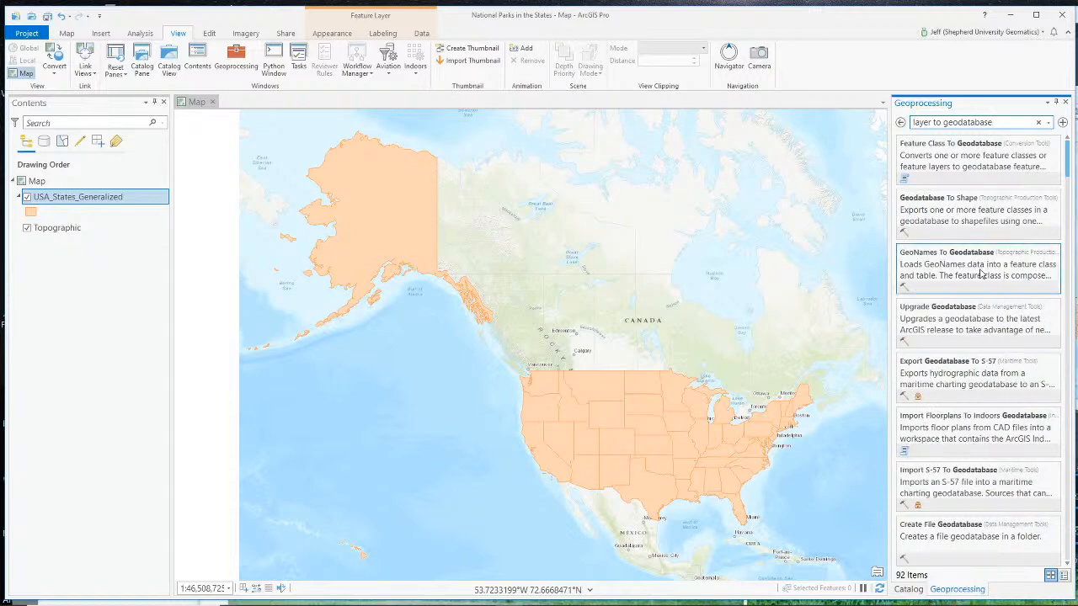
scroll(963, 378, down, 3)
scroll(963, 379, down, 8)
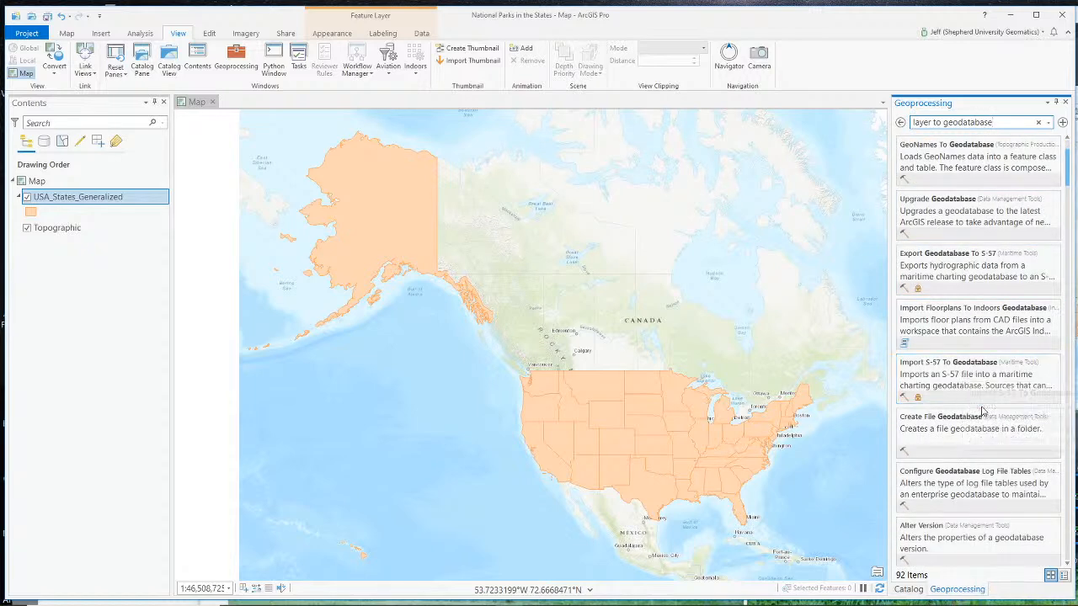
scroll(975, 430, down, 4)
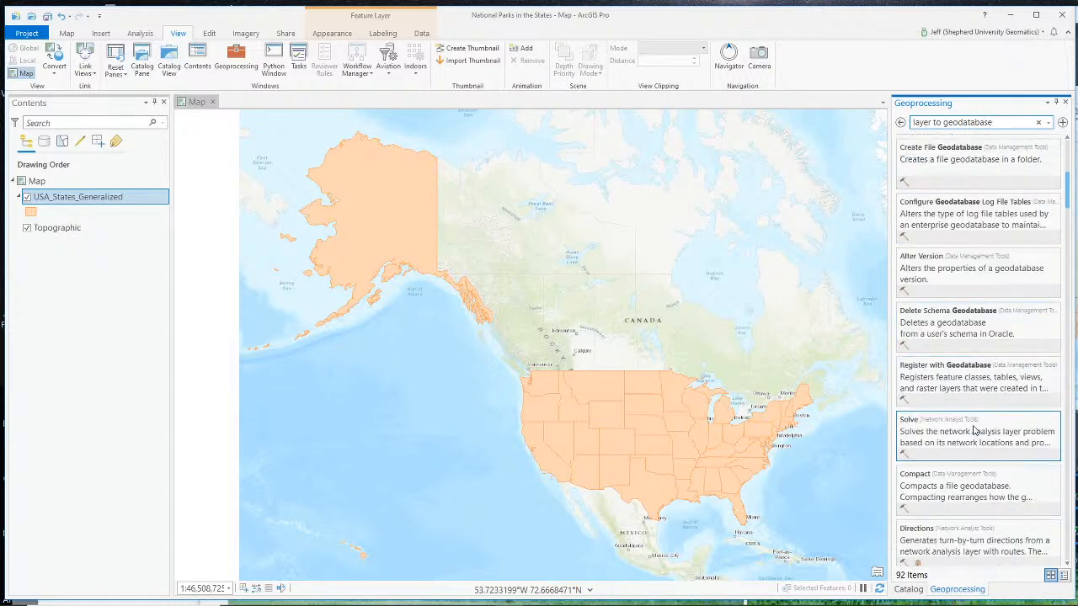
scroll(974, 404, up, 15)
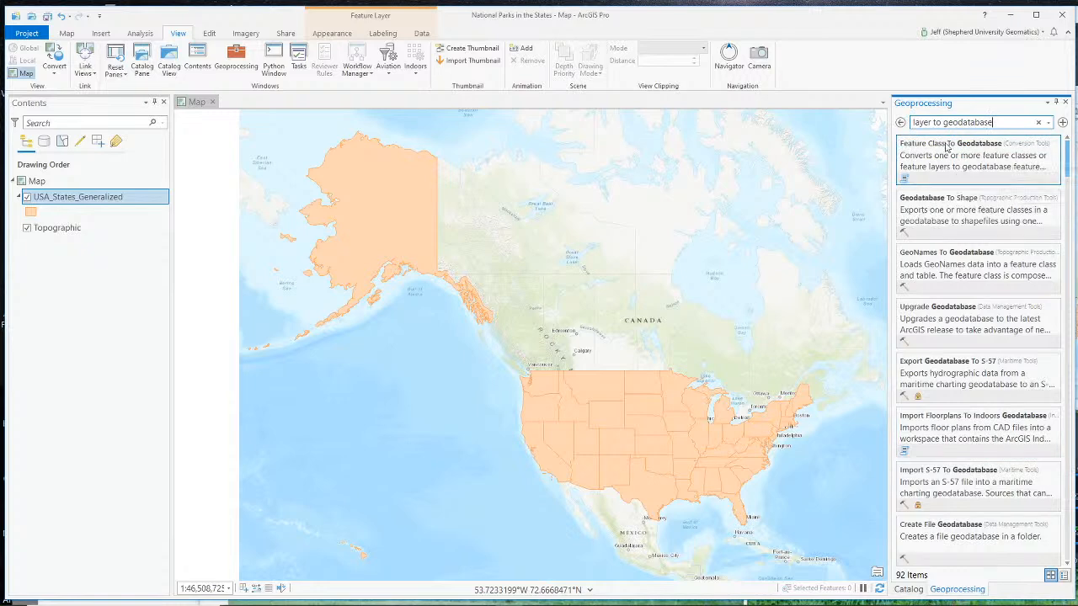
click(934, 149)
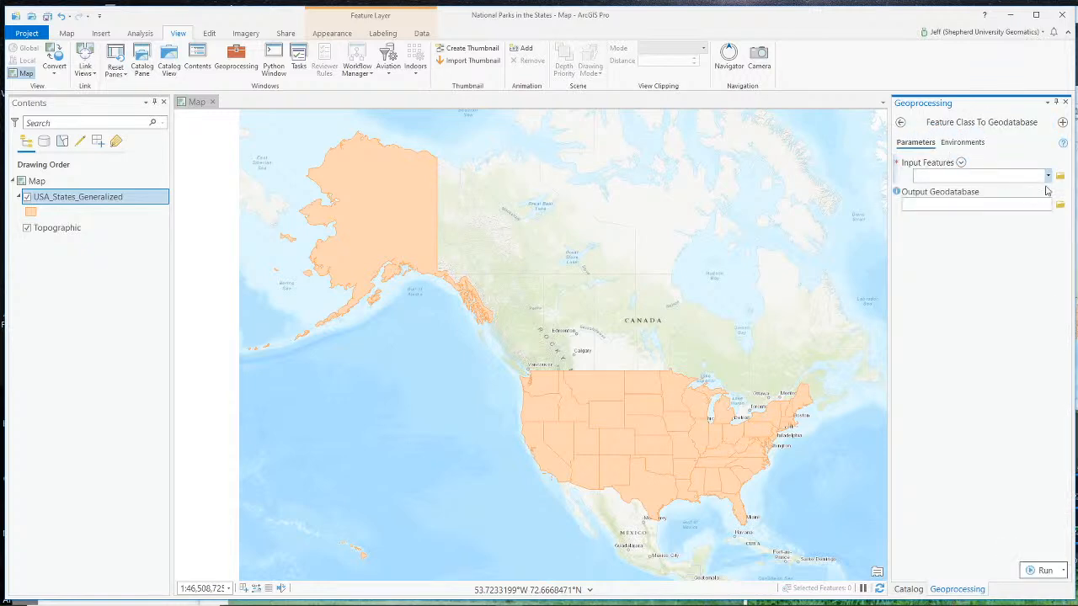
click(1048, 176)
click(964, 191)
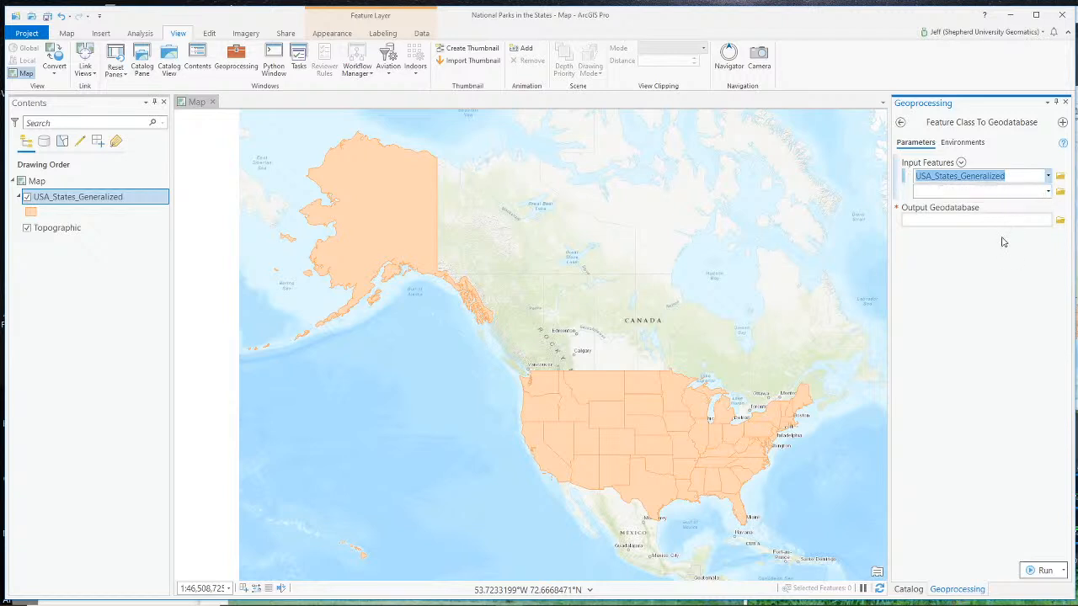
click(900, 123)
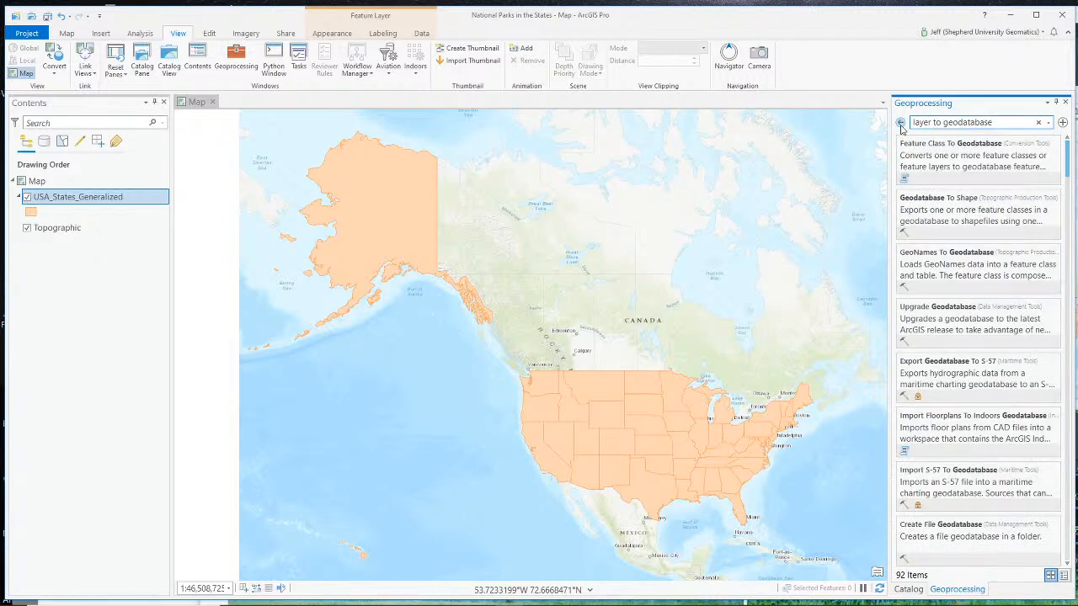
click(900, 124)
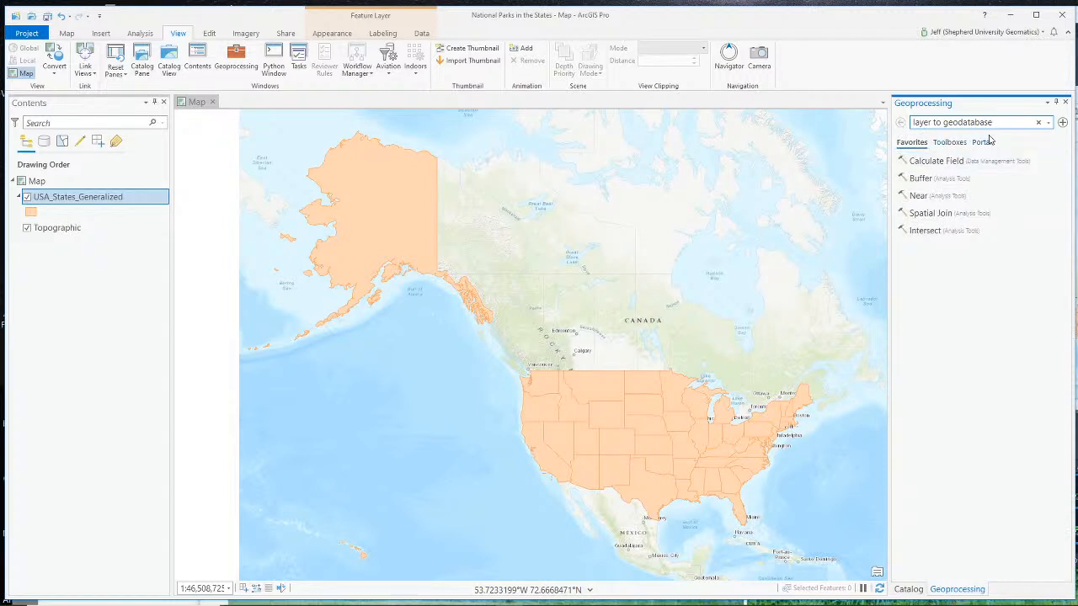
click(1065, 102)
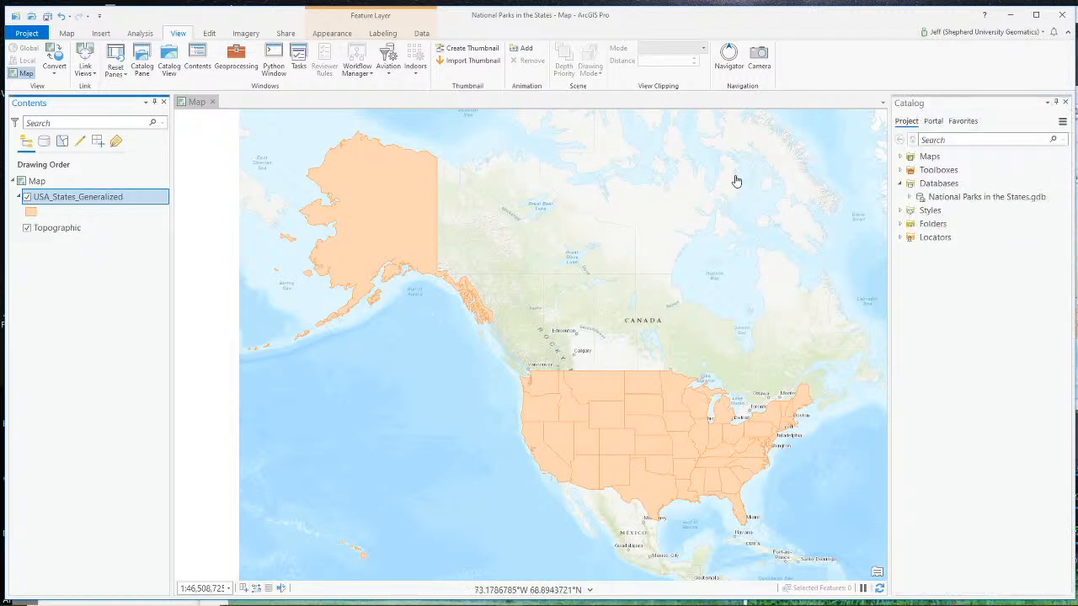
- Start exporting features from the states layer, with USA_States_Generalized as the input and National Parks in the States.gdb as the output location
right_click(59, 199)
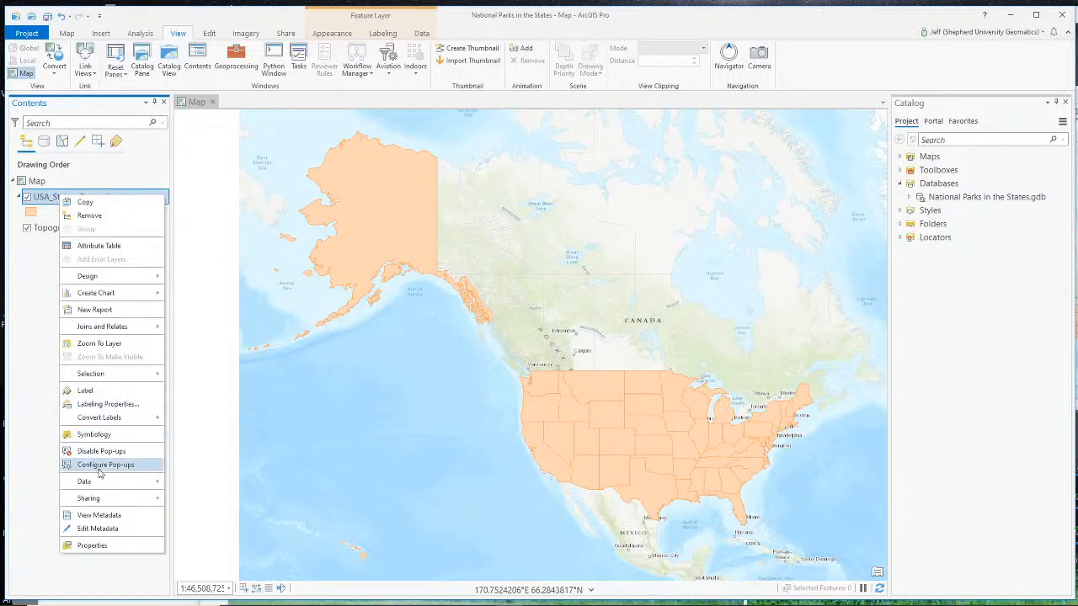
mouse_move(113, 486)
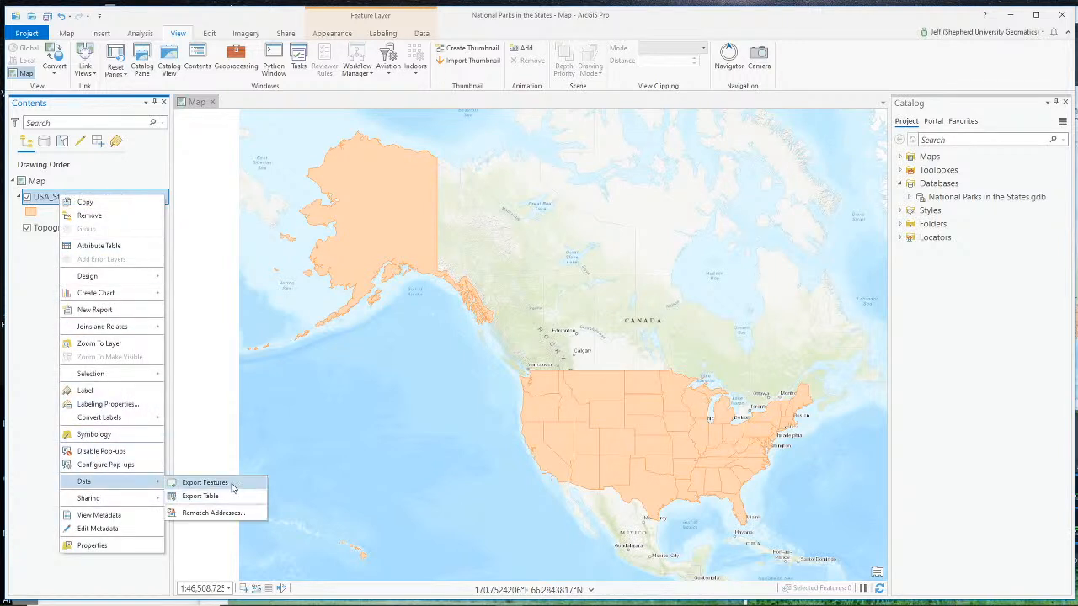
click(204, 482)
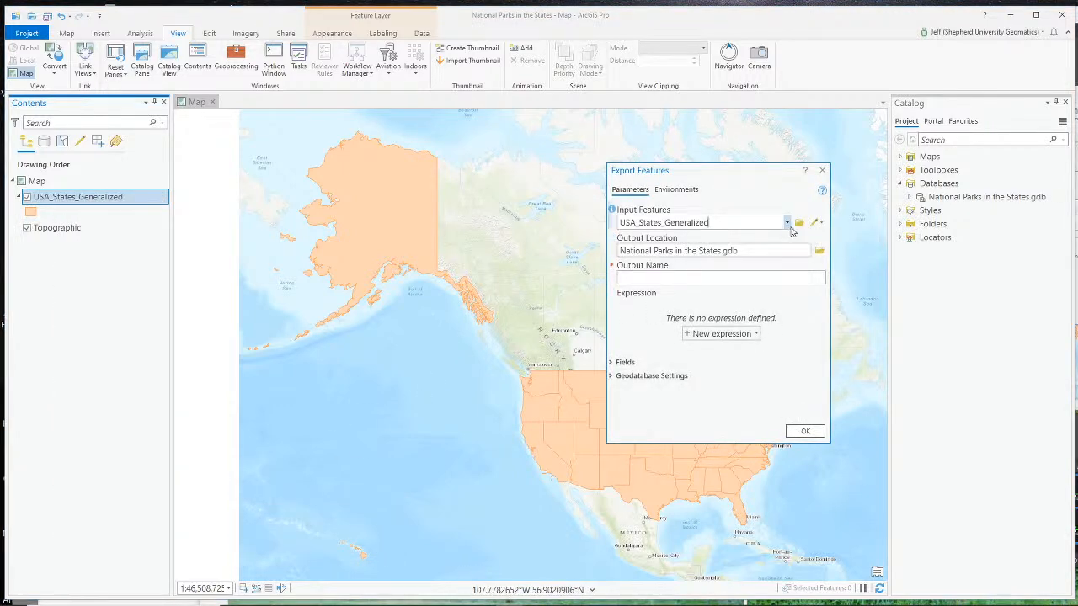
click(787, 222)
click(757, 241)
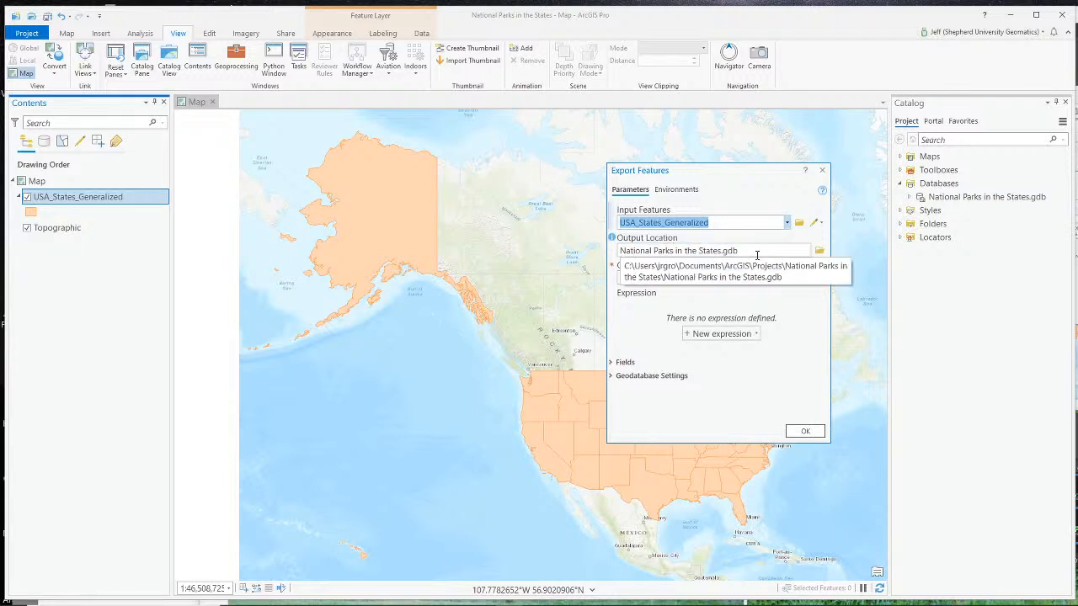
- Set the output name of the feature export to USA_States_Boundaries
click(724, 278)
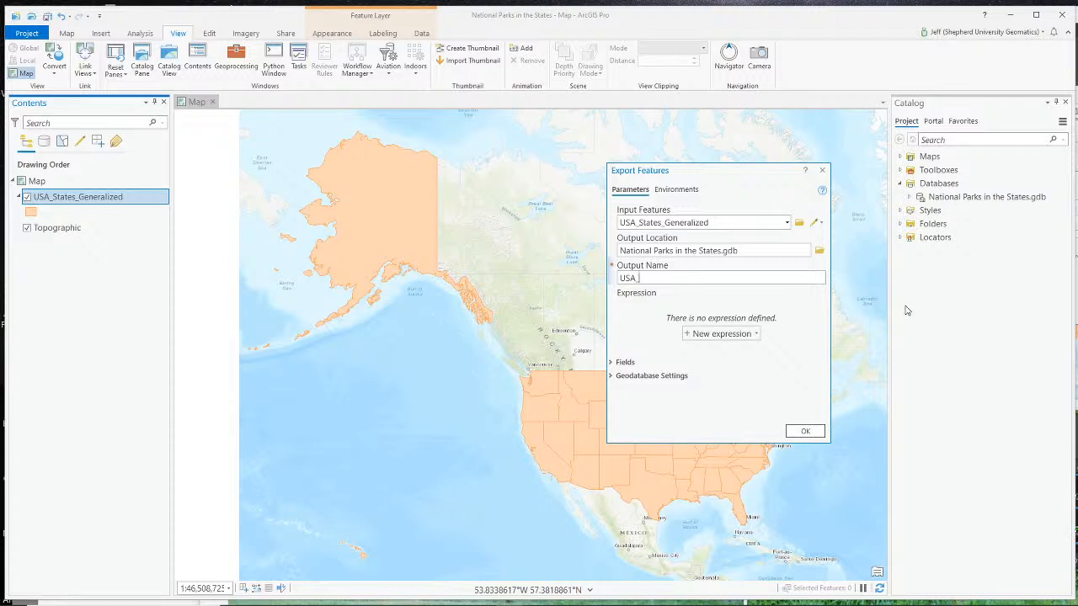
text(States_Bou)
key(BackSpace)
key(BackSpace)
key(BackSpace)
key(BackSpace)
key(BackSpace)
text(s_Boundaries)
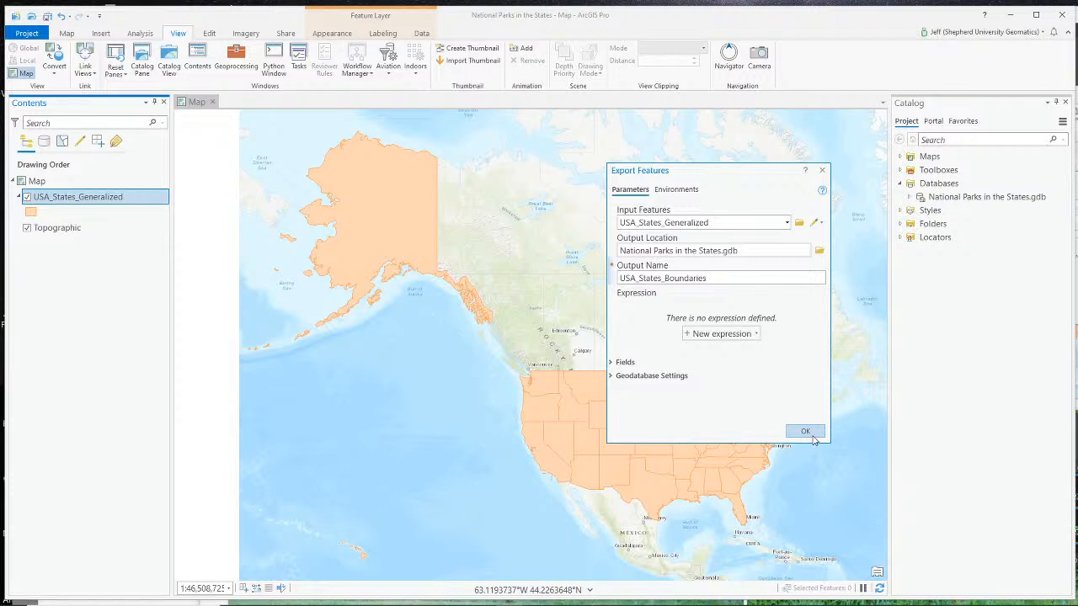
- Run the export of the state boundaries and remove the original USA_States_Generalized layer from the map
click(805, 432)
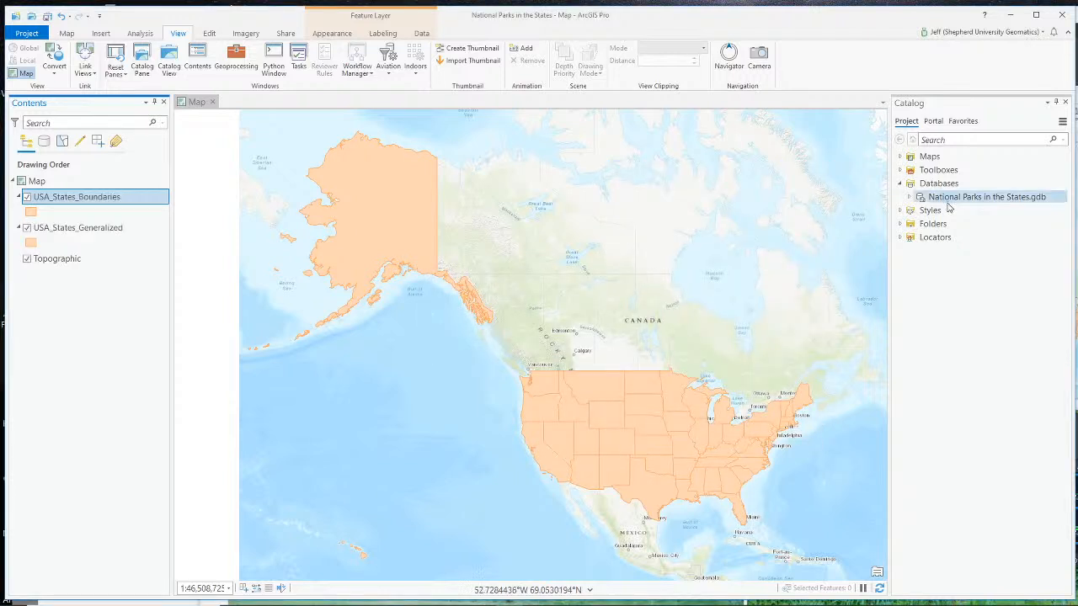
right_click(54, 228)
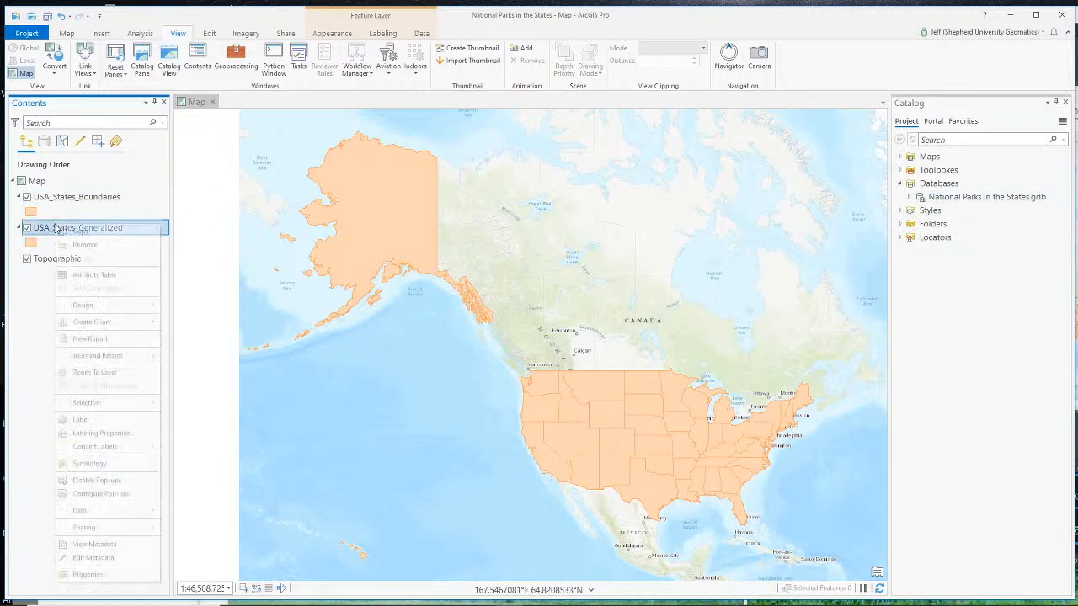
click(92, 244)
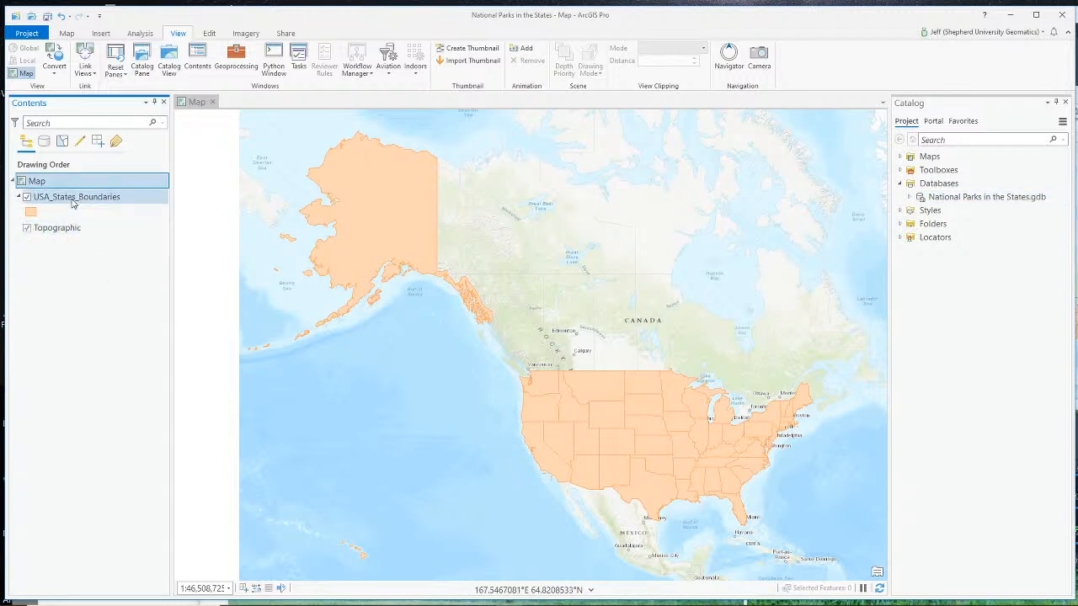
- Expand the National Parks in the States.gdb geodatabase in the catalog to check for the exported feature class
click(909, 197)
click(957, 200)
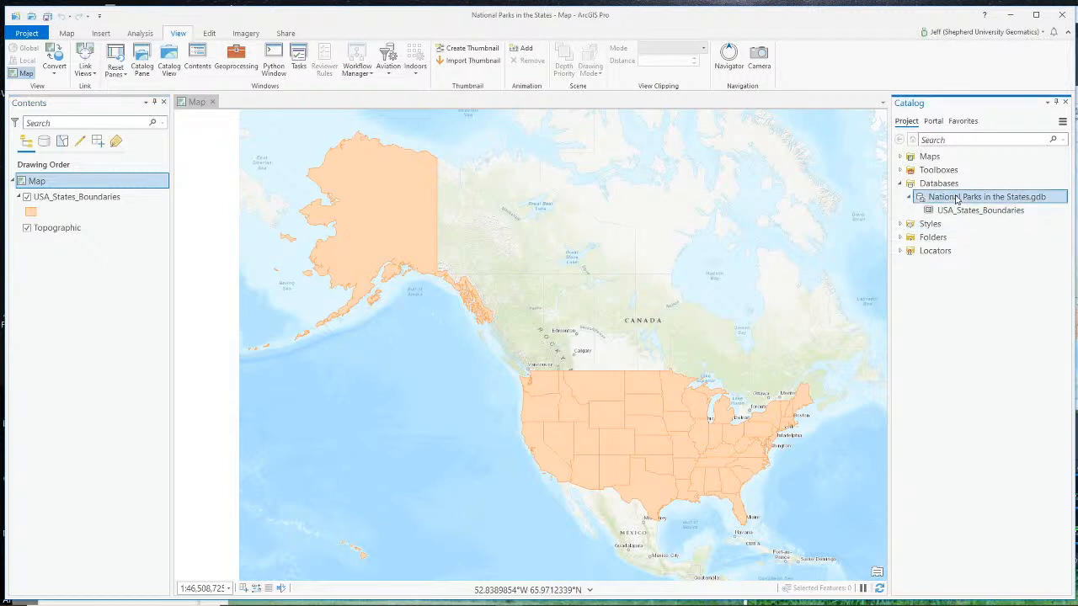
right_click(957, 200)
click(988, 414)
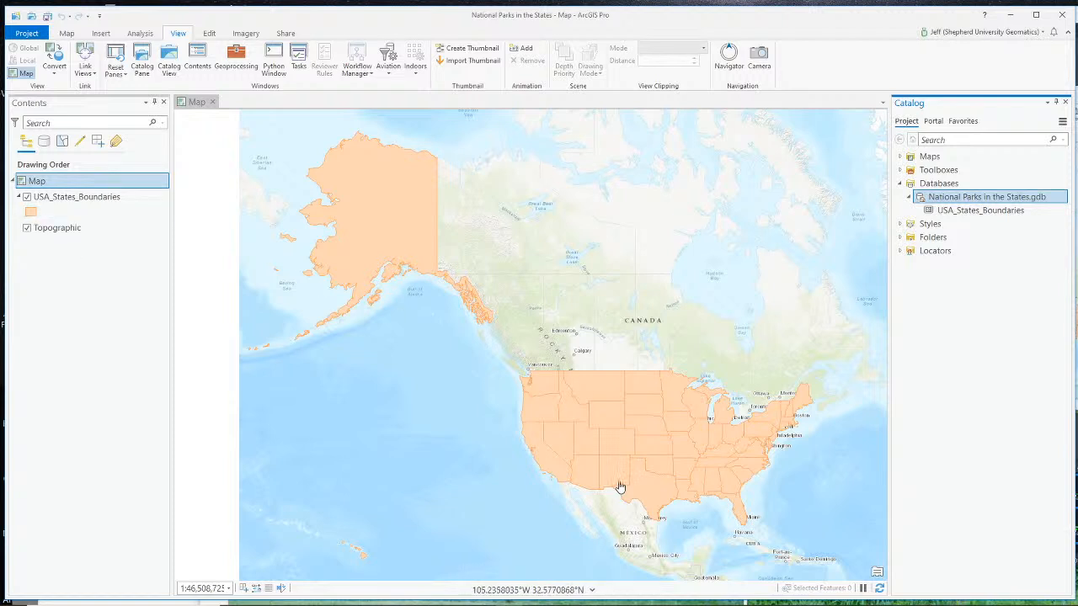
- Change the fill color of the USA_States_Boundaries polygon symbol to light blue and apply it
click(42, 213)
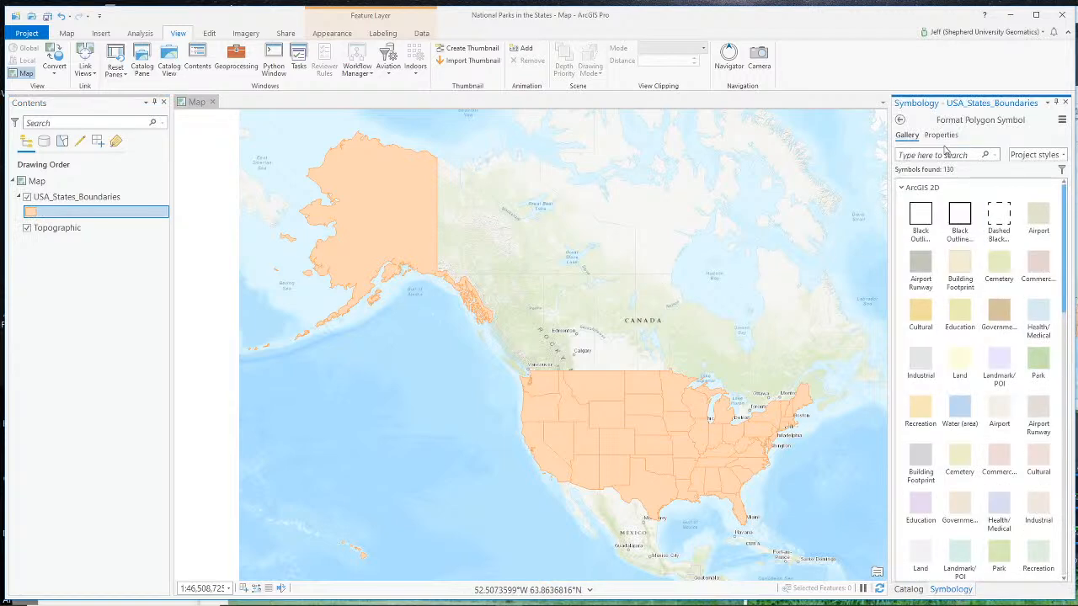
click(941, 136)
click(1058, 205)
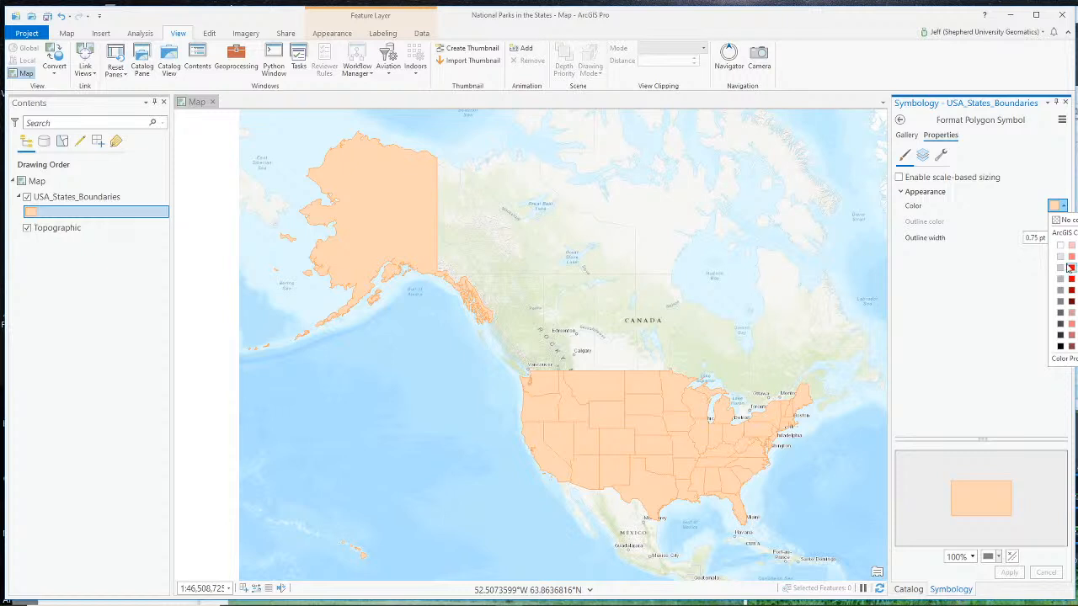
click(1077, 257)
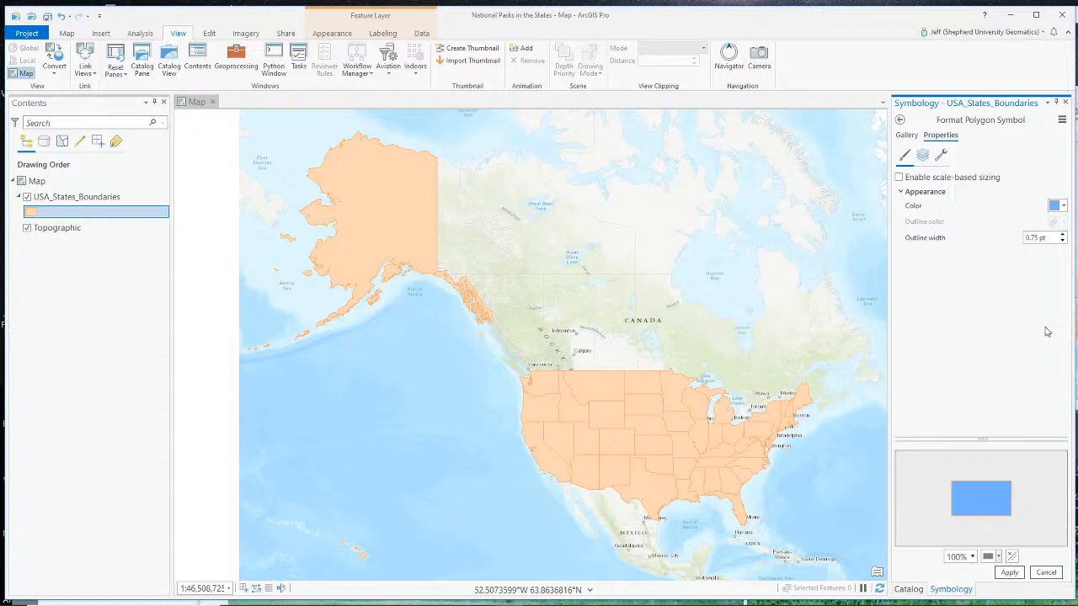
click(1006, 571)
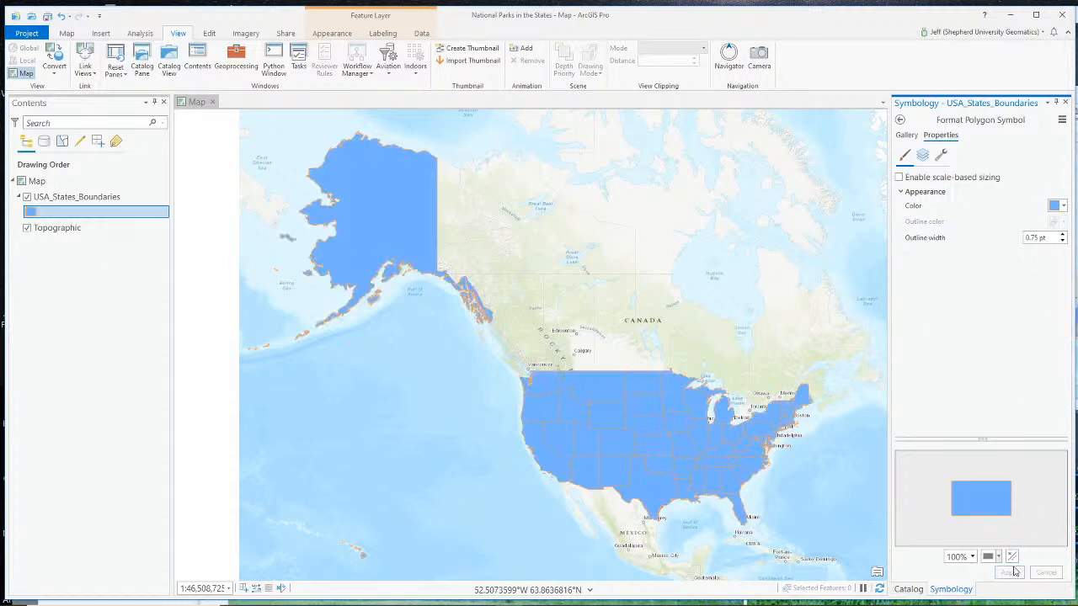
click(471, 379)
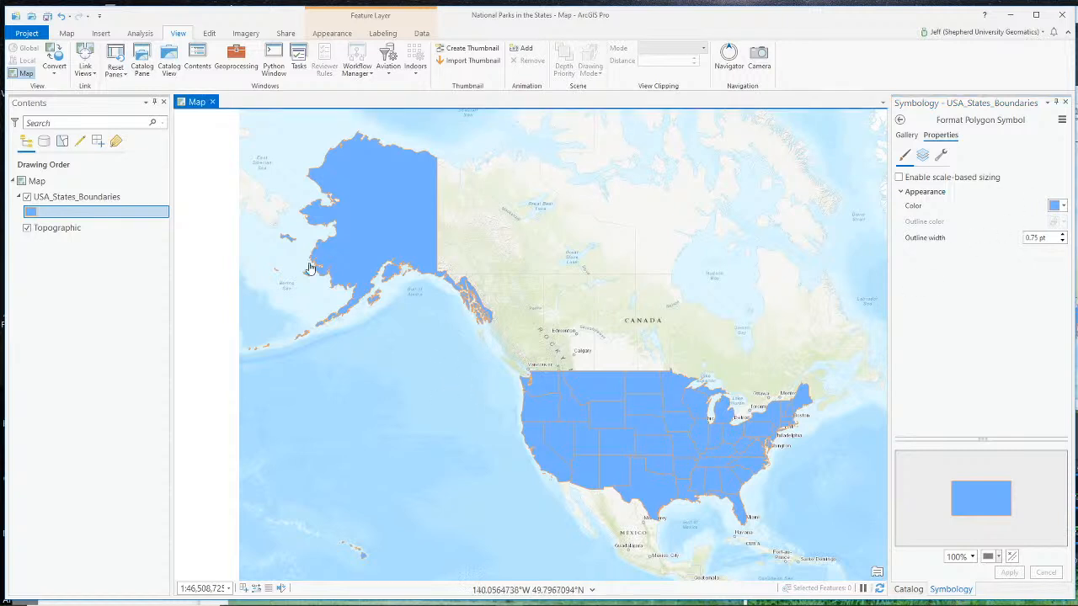
- Try the same light blue for the solid stroke of the USA_States_Boundaries polygon symbol
click(30, 214)
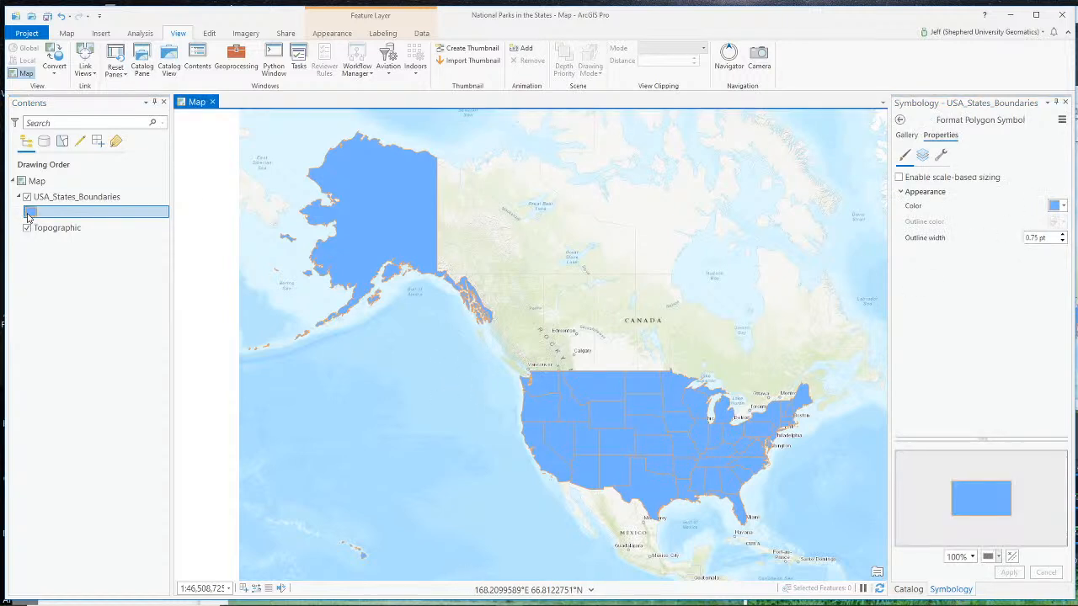
click(922, 155)
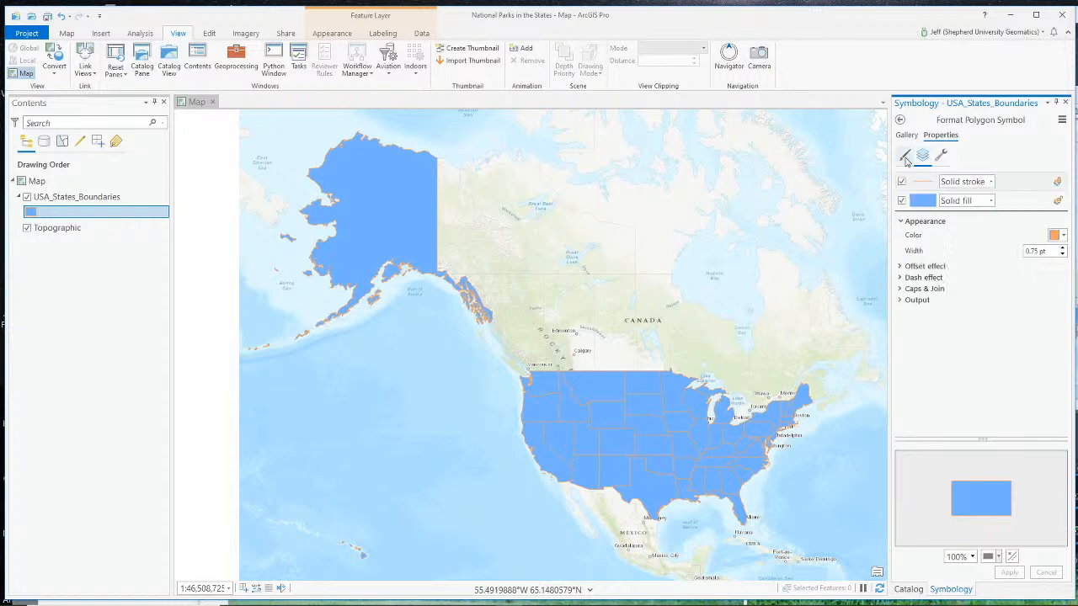
click(1064, 236)
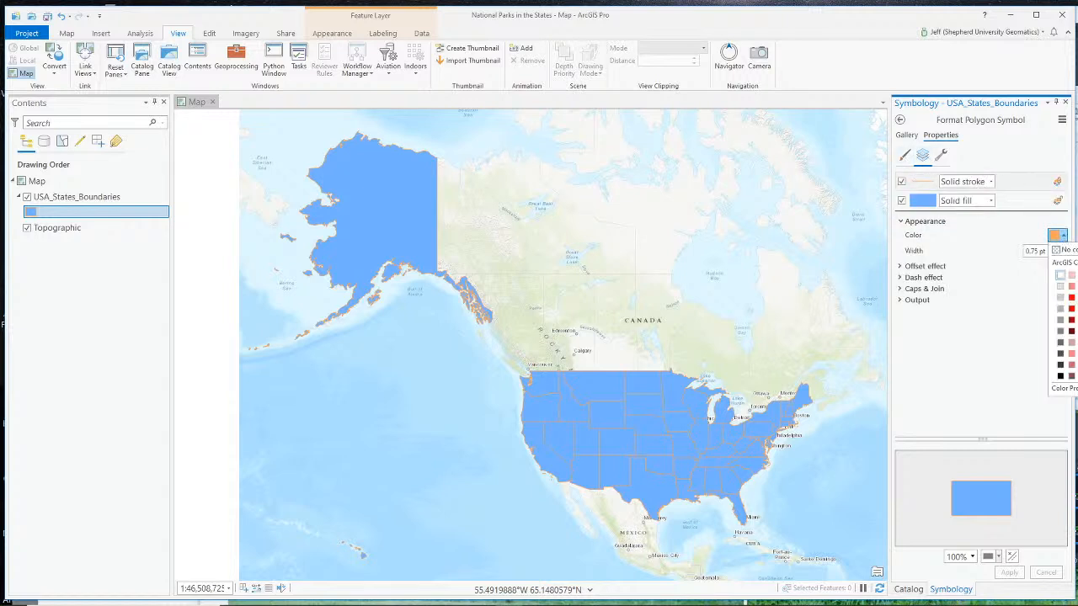
click(1077, 286)
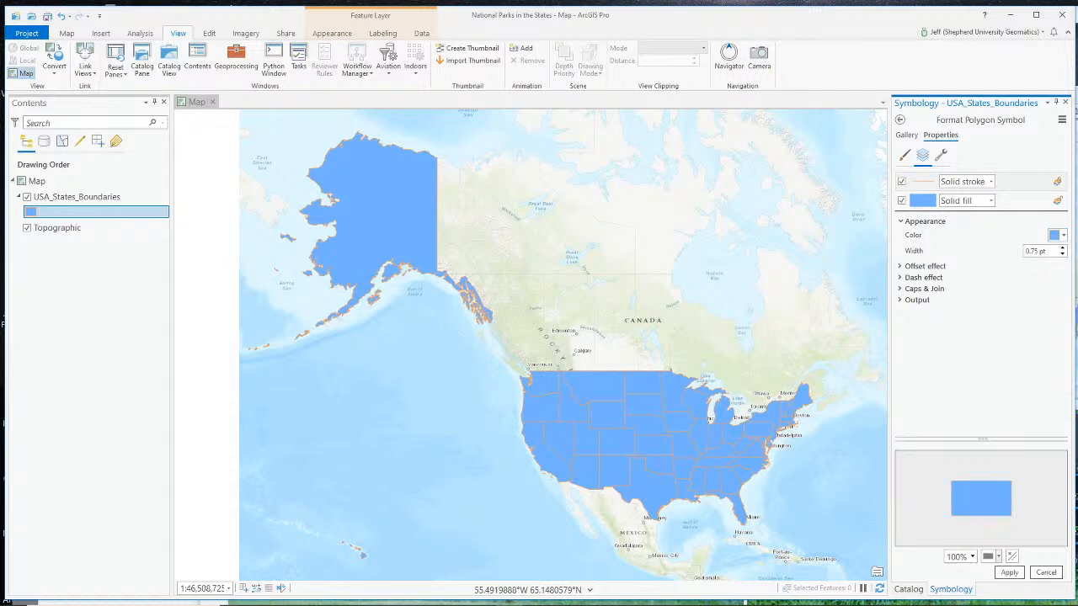
click(1018, 574)
click(351, 409)
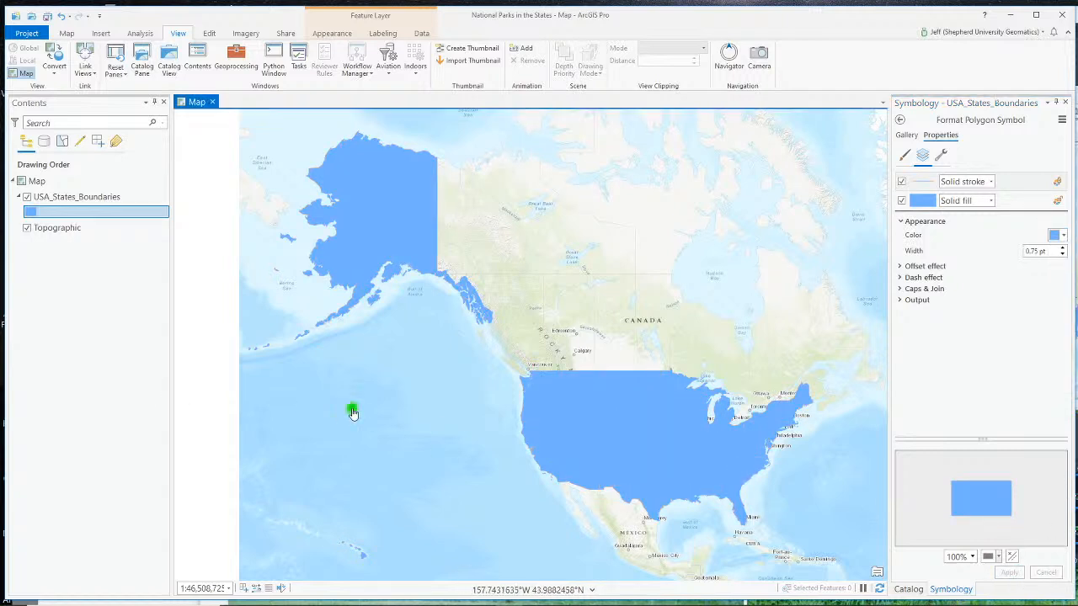
- Recolor the state outlines with a light gray, replace it with a darker gray, and close the symbology settings
click(1063, 235)
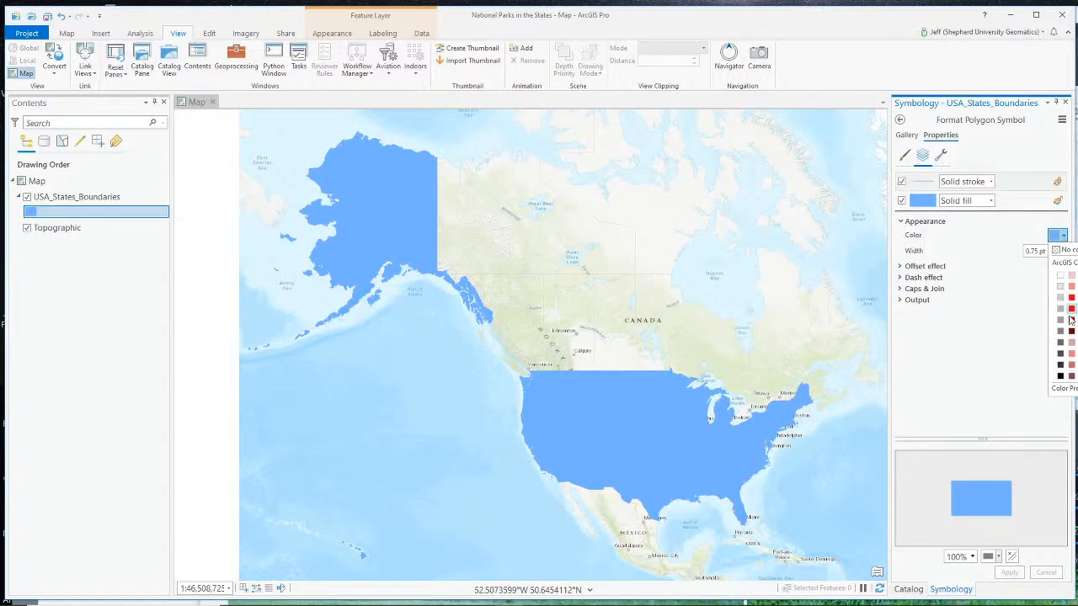
click(1060, 310)
click(1008, 573)
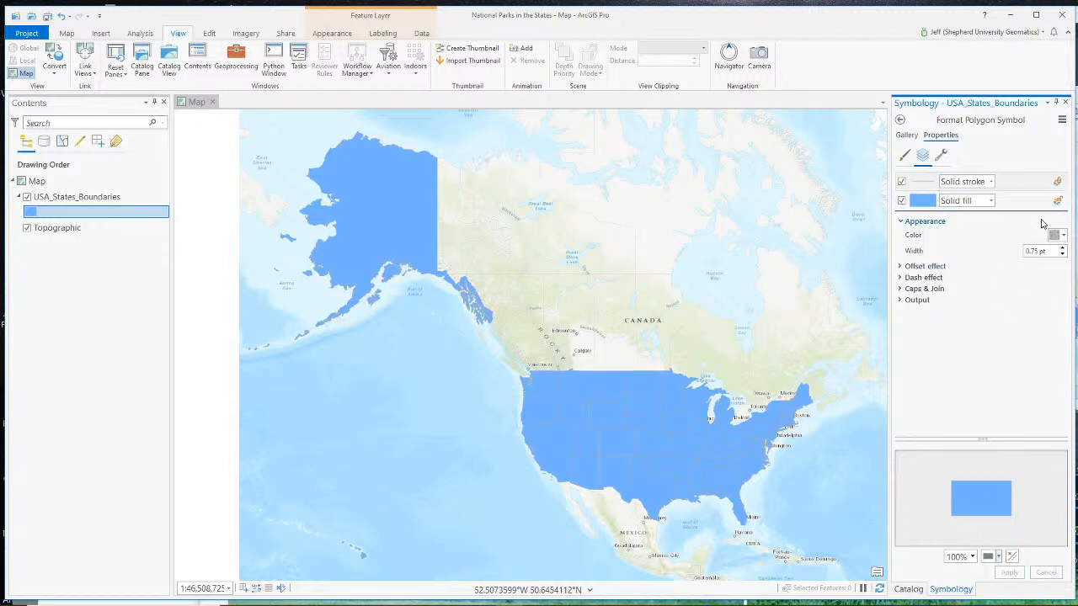
click(1062, 236)
click(1060, 331)
click(1009, 572)
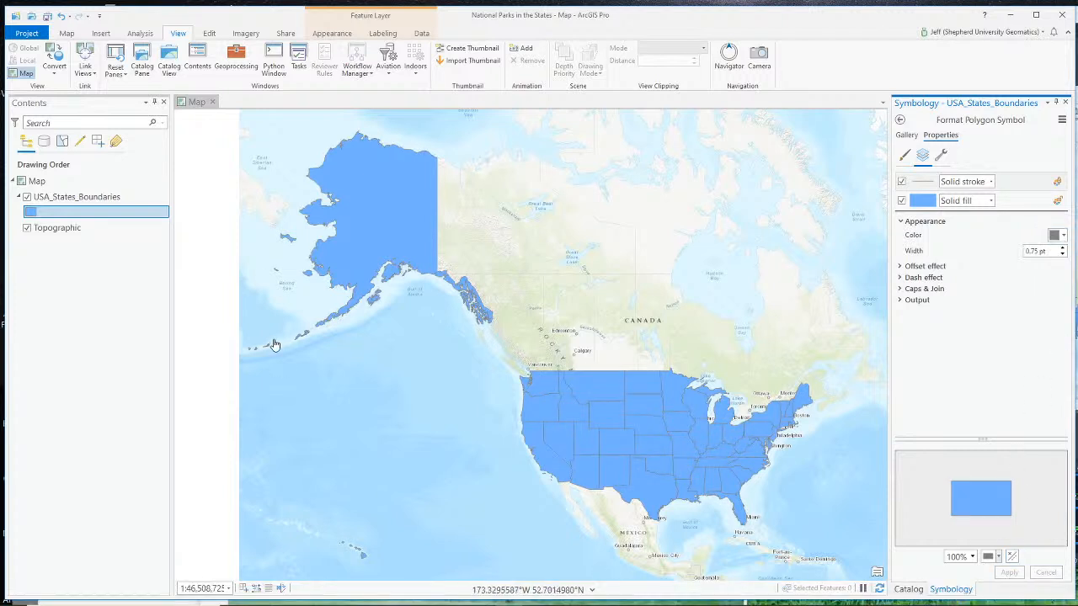
click(1065, 102)
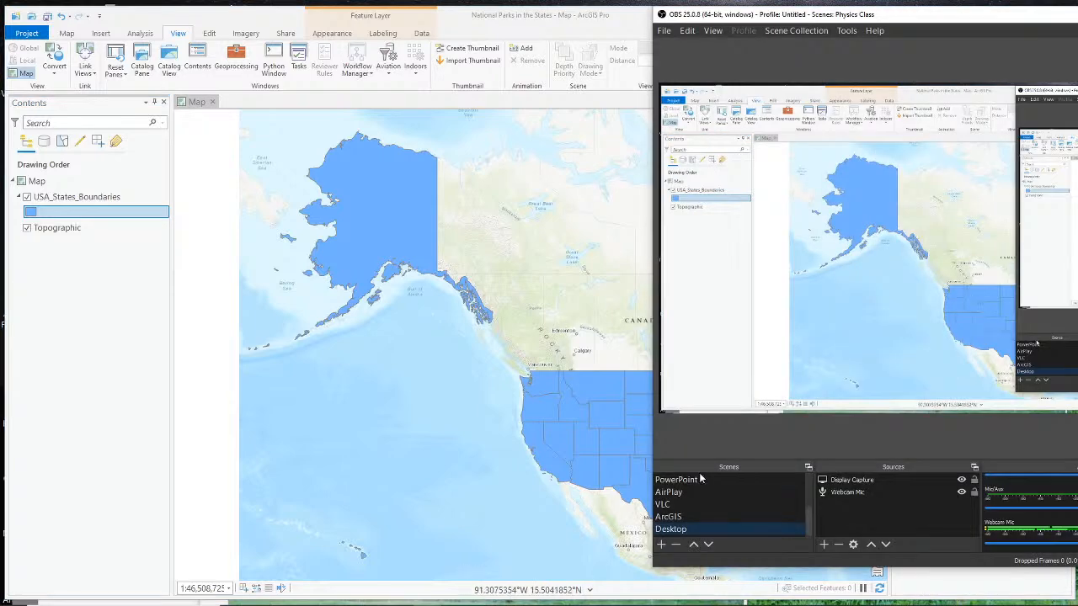
scroll(692, 510, up, 2)
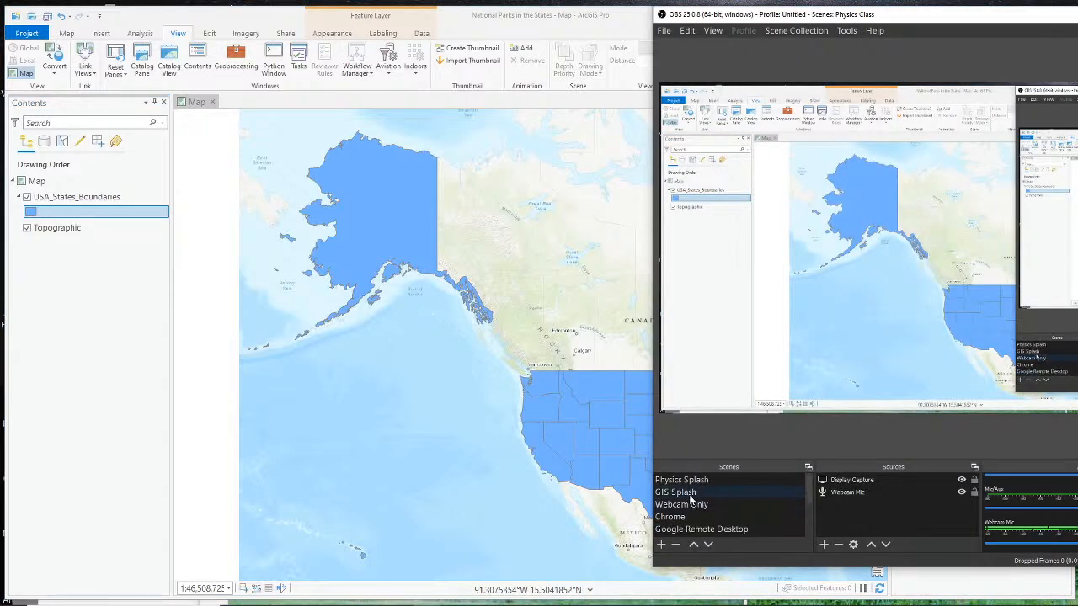
click(686, 504)
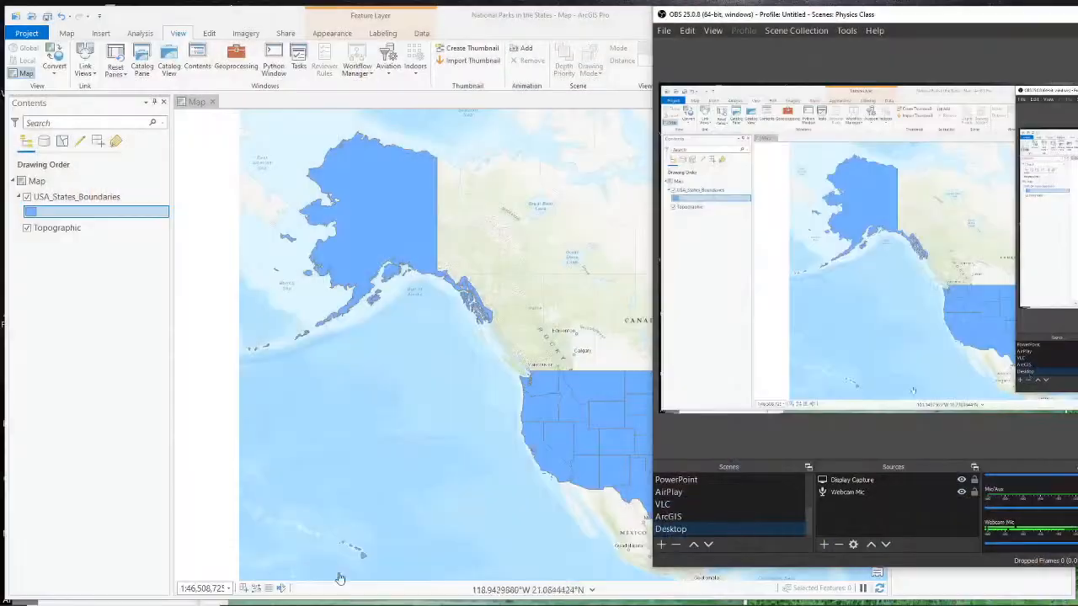
- Switch to Chrome and search the web in a new tab for "national park service gis data"
click(454, 596)
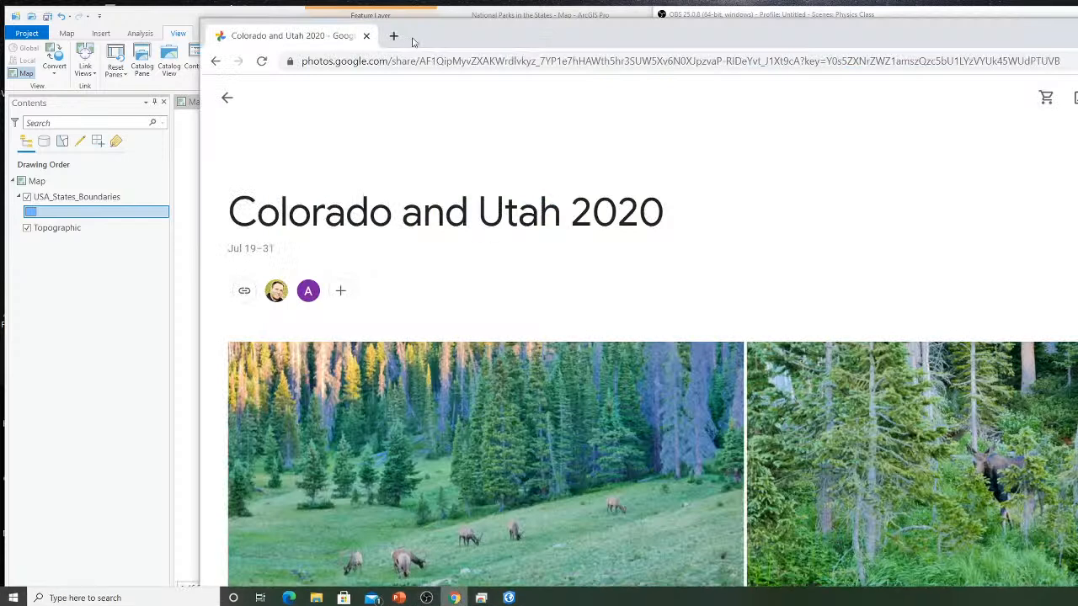
click(393, 35)
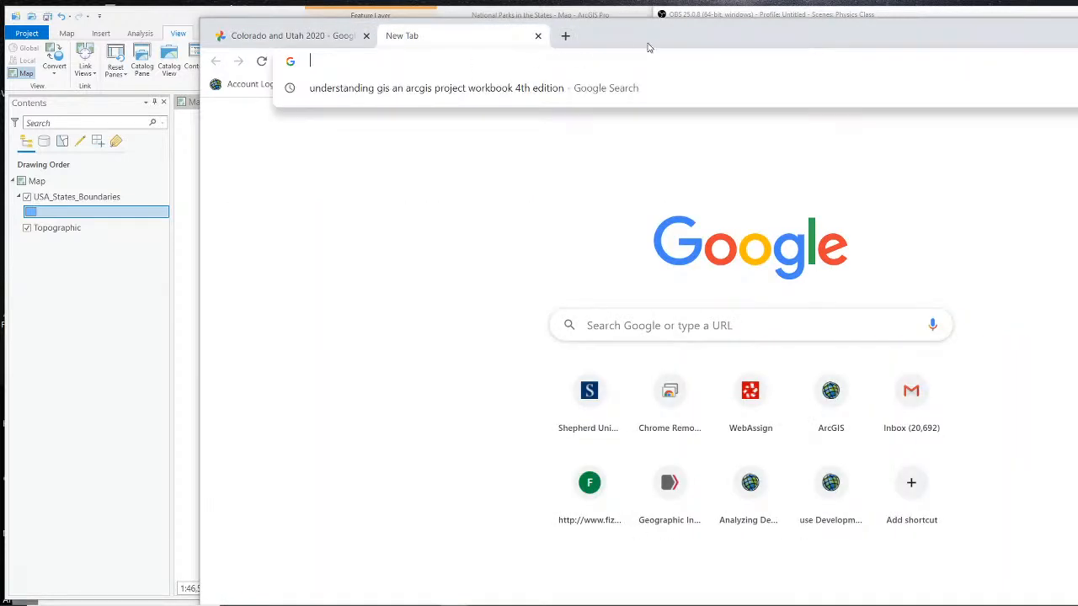
drag(648, 43, 464, 28)
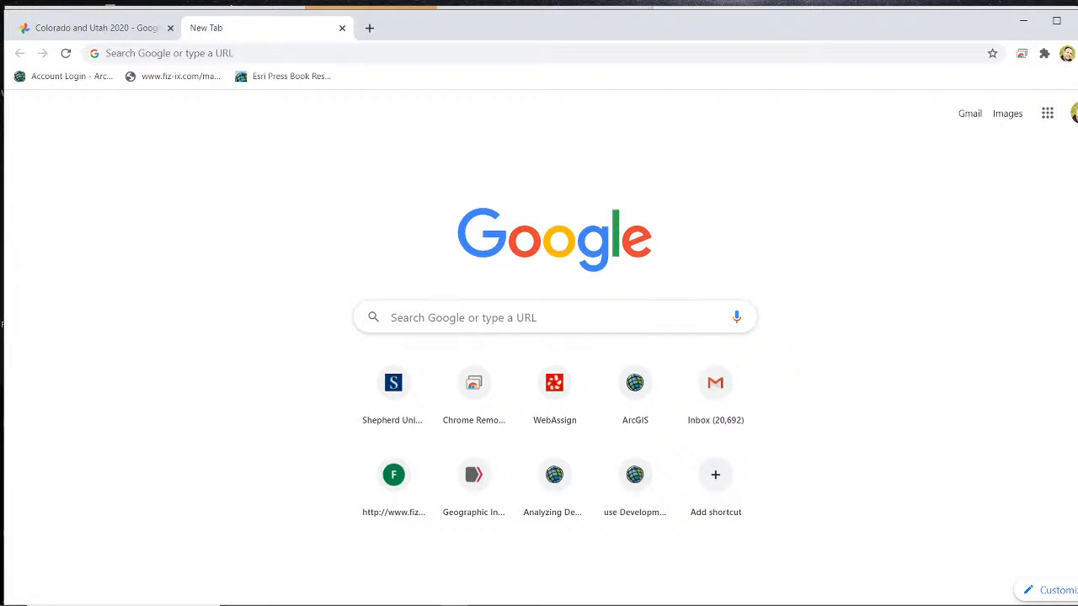
click(598, 52)
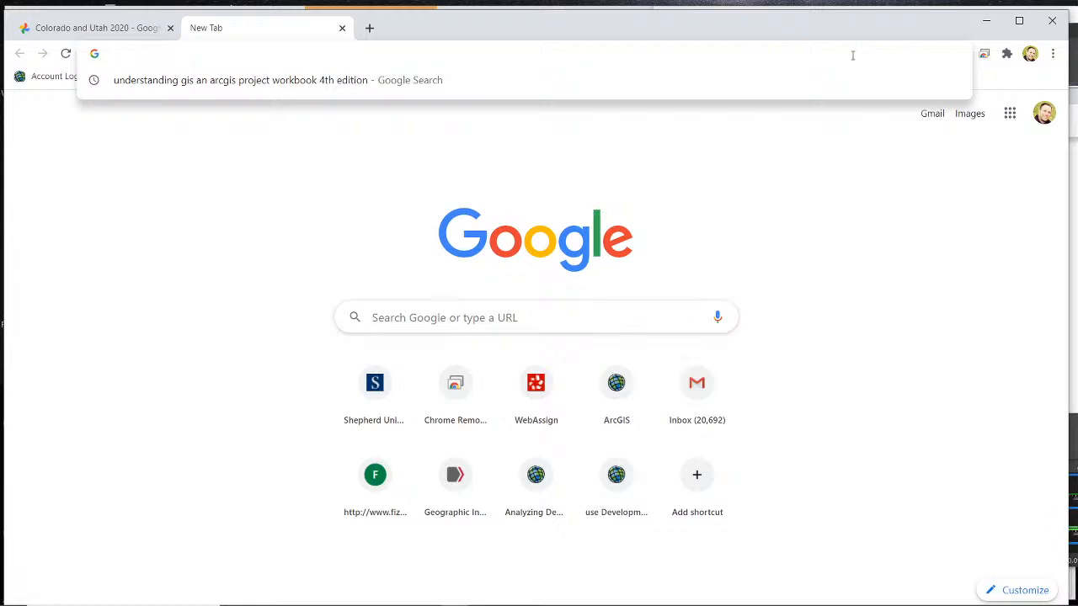
text(national )
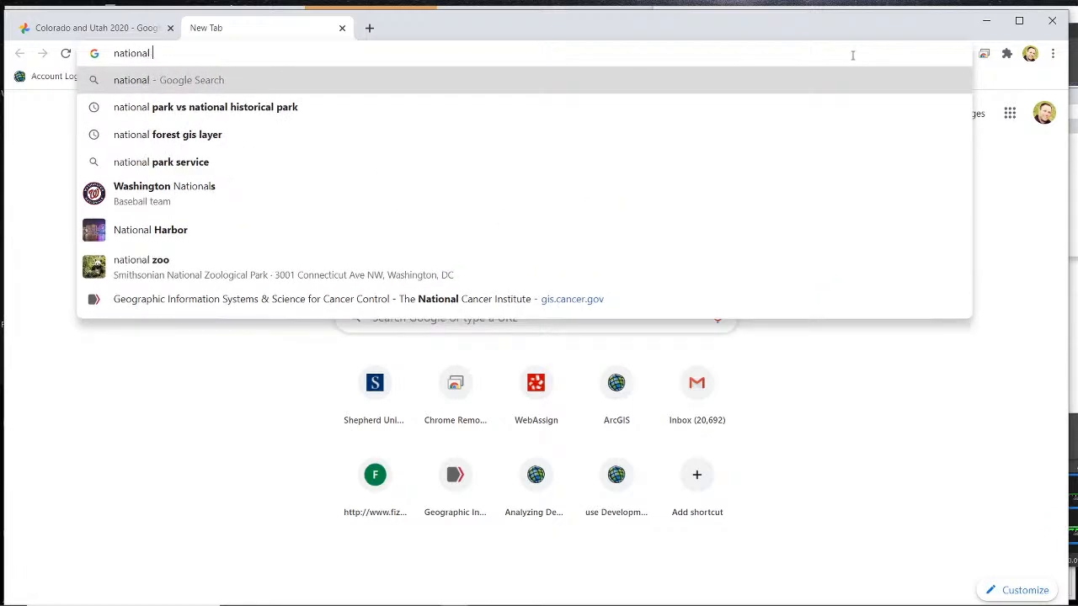
text(park service )
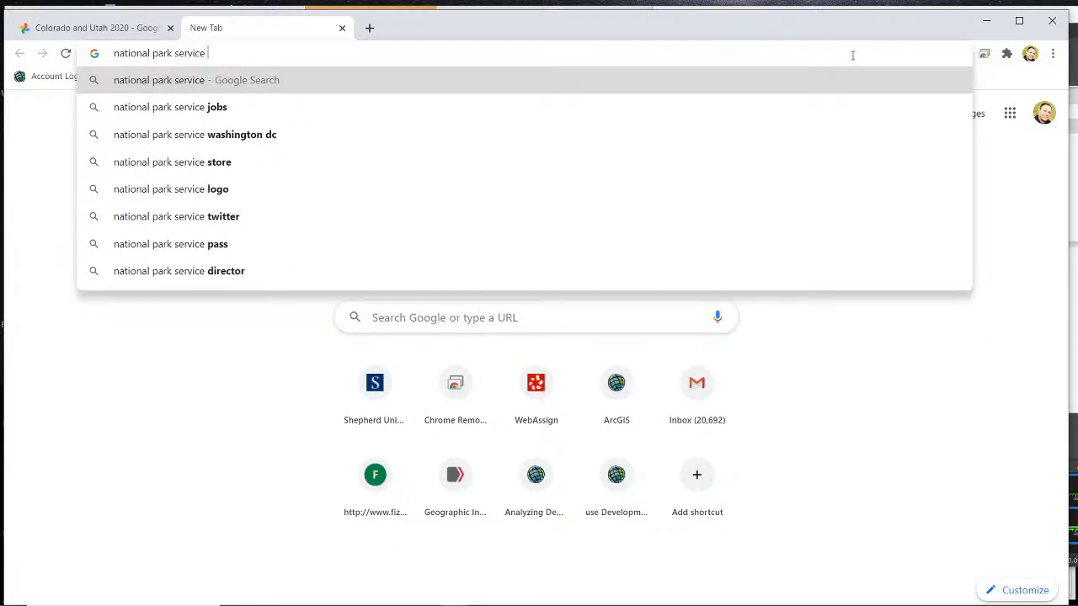
text(gis data)
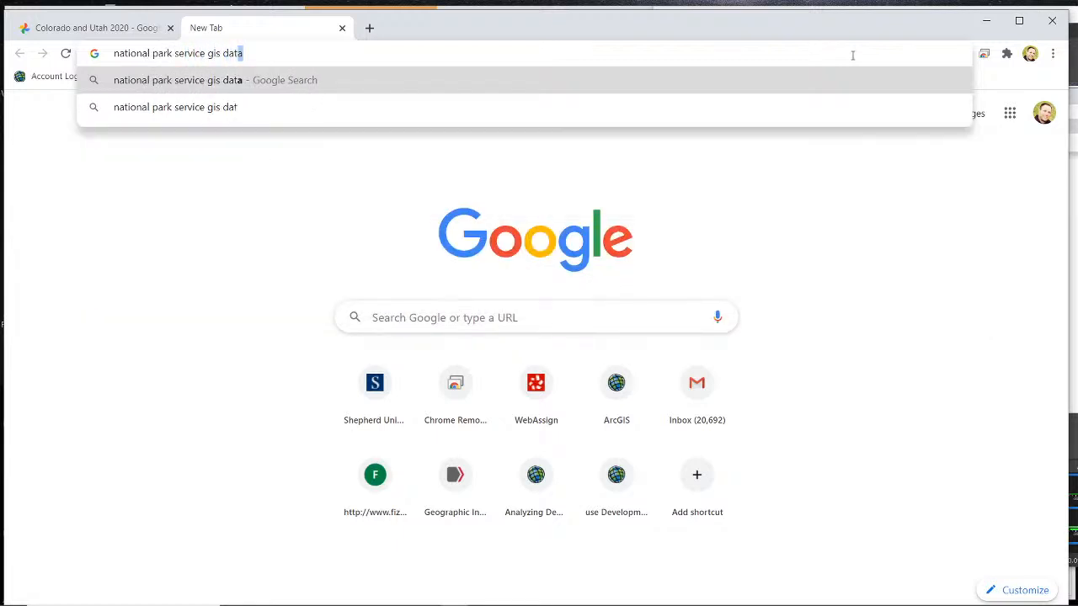
key(Return)
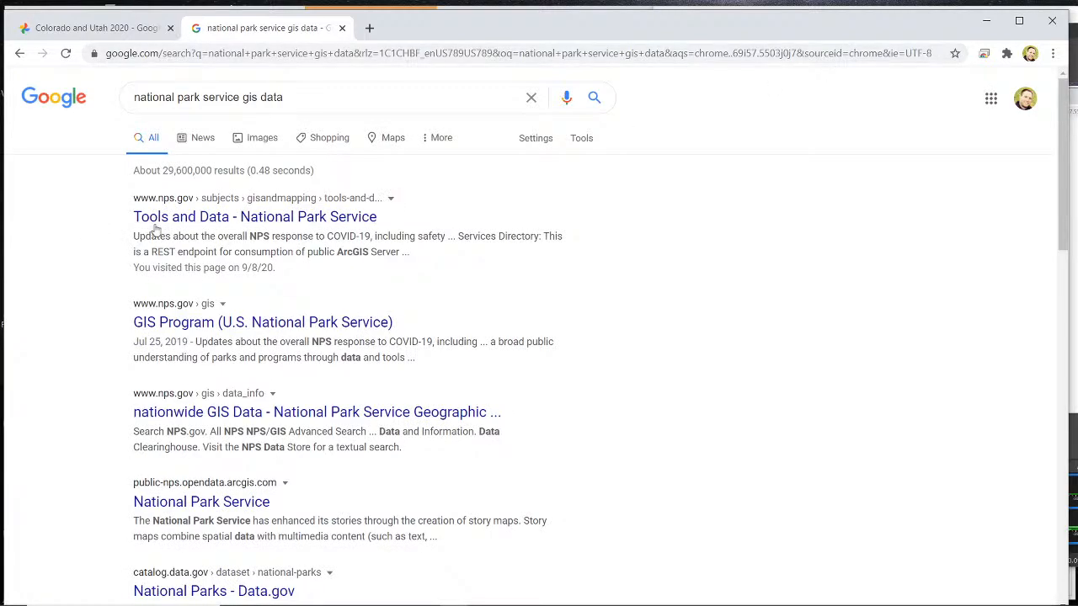
- Open the National Park Service's Tools and Data page, look through its data resources, and go to the NPS Open Data site
click(223, 220)
scroll(269, 217, down, 3)
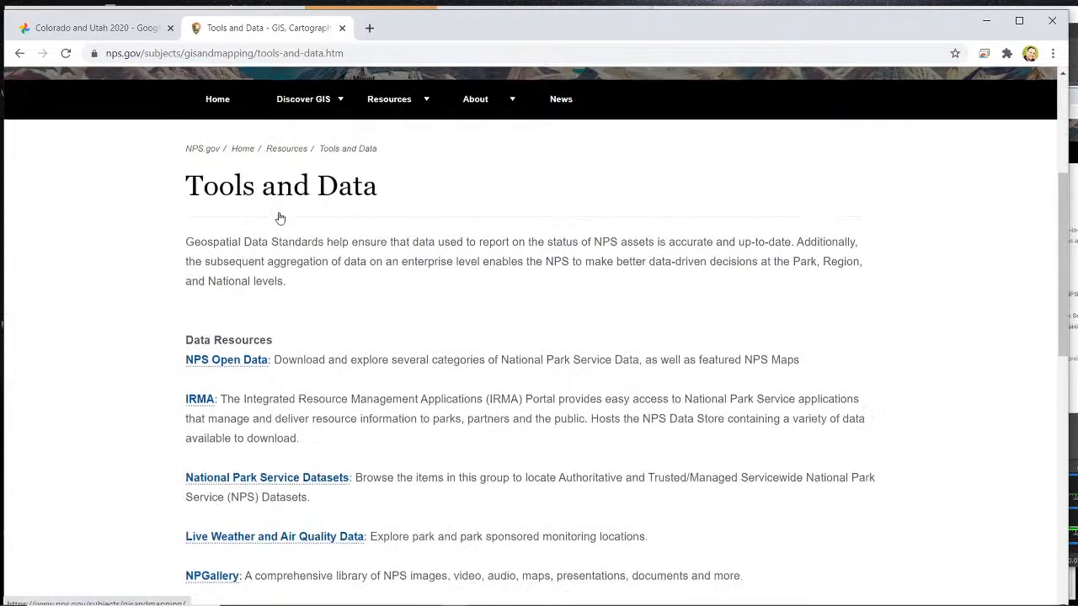
scroll(110, 233, down, 1)
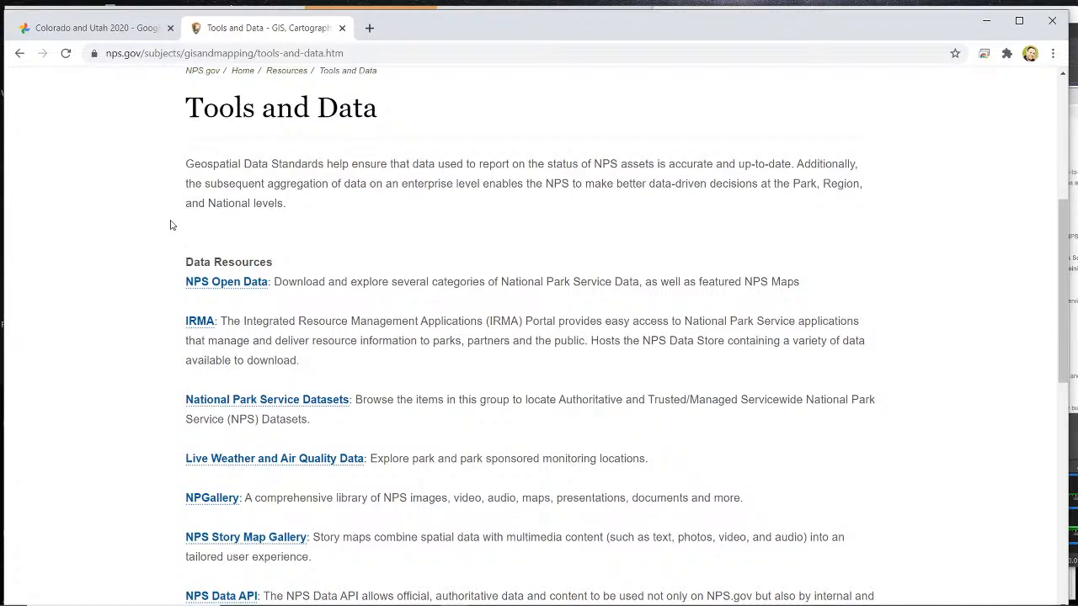
scroll(171, 225, down, 8)
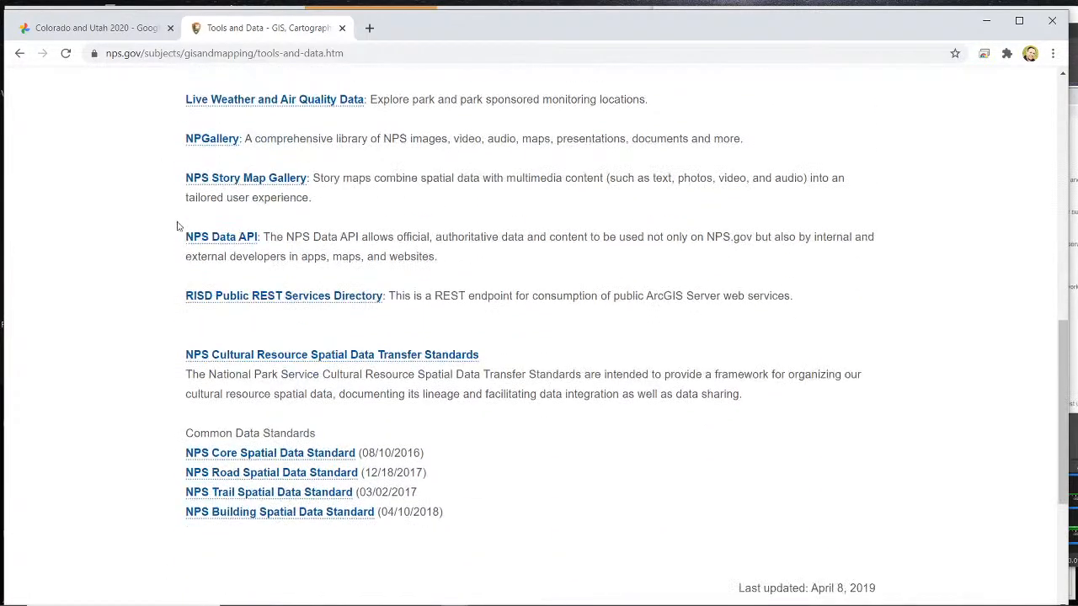
scroll(177, 225, up, 5)
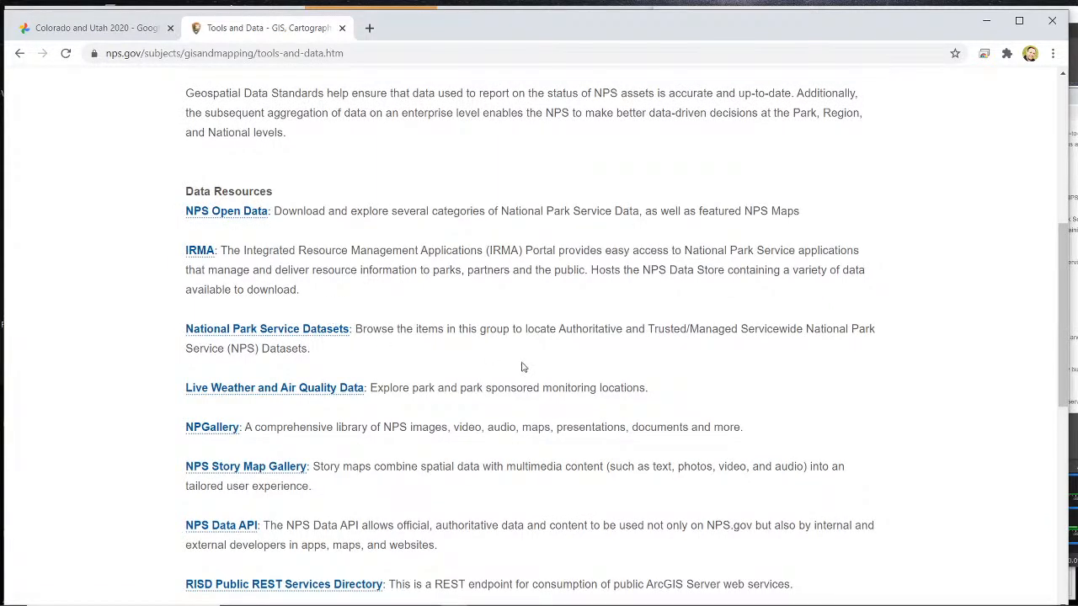
click(233, 217)
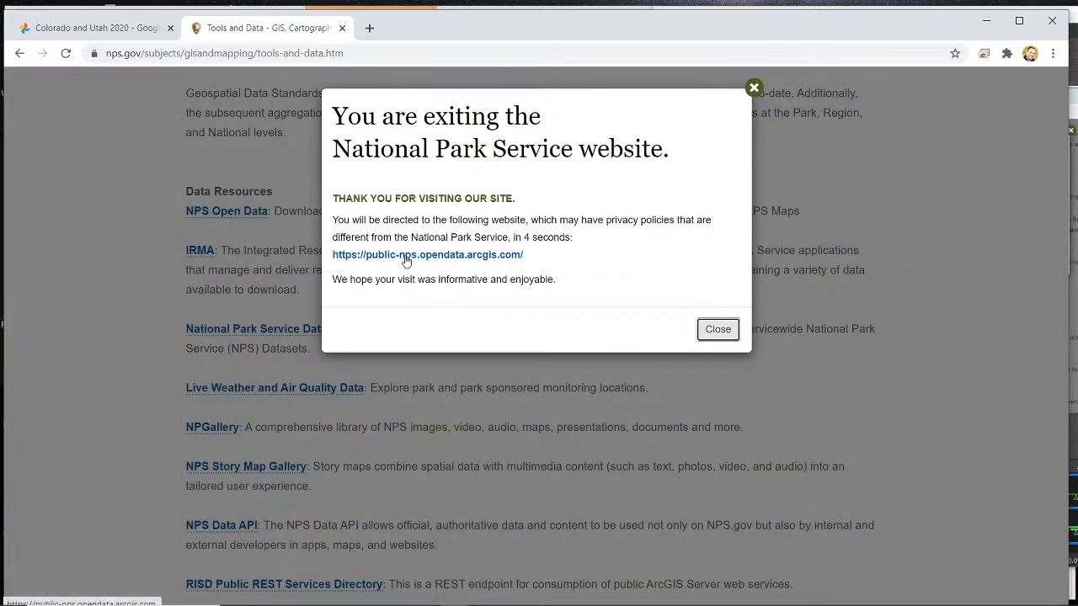
click(405, 257)
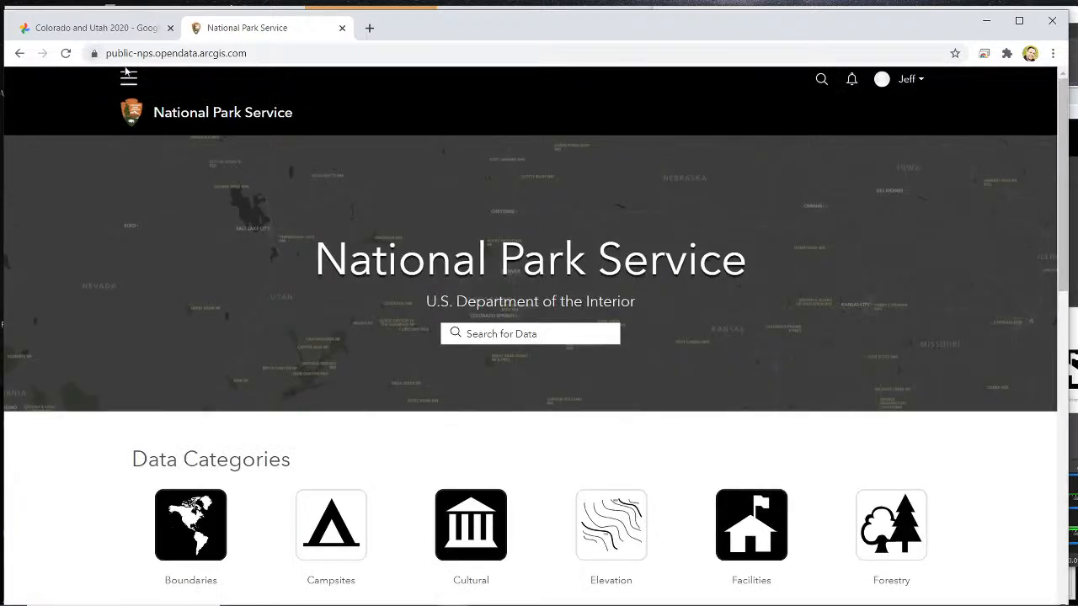
- Look through the data categories on the NPS Open Data site and open the Boundaries category
scroll(235, 345, down, 3)
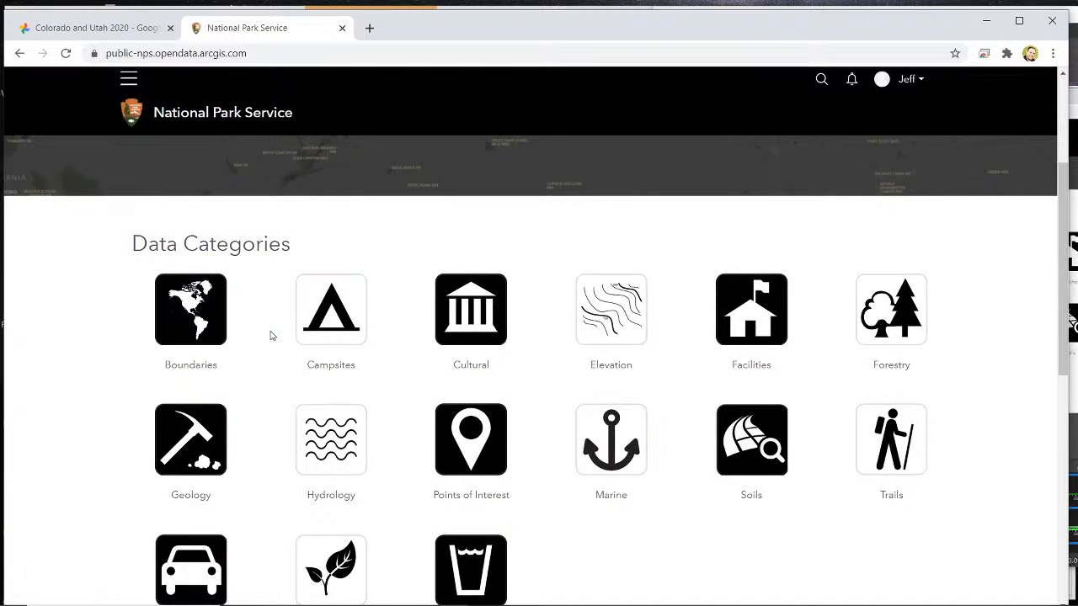
scroll(238, 362, down, 2)
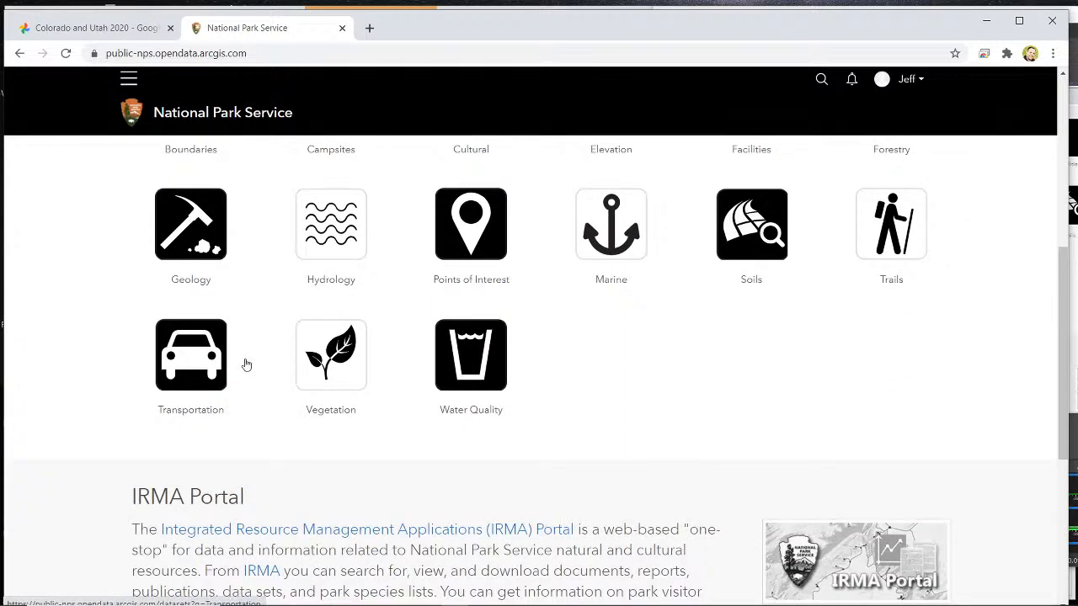
scroll(243, 363, up, 3)
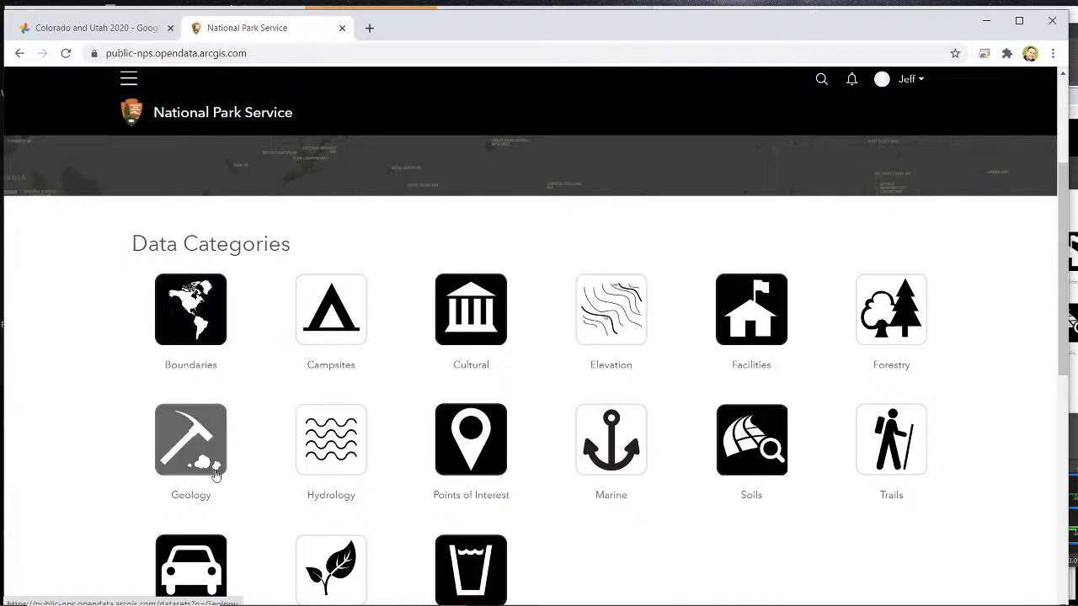
scroll(206, 438, down, 1)
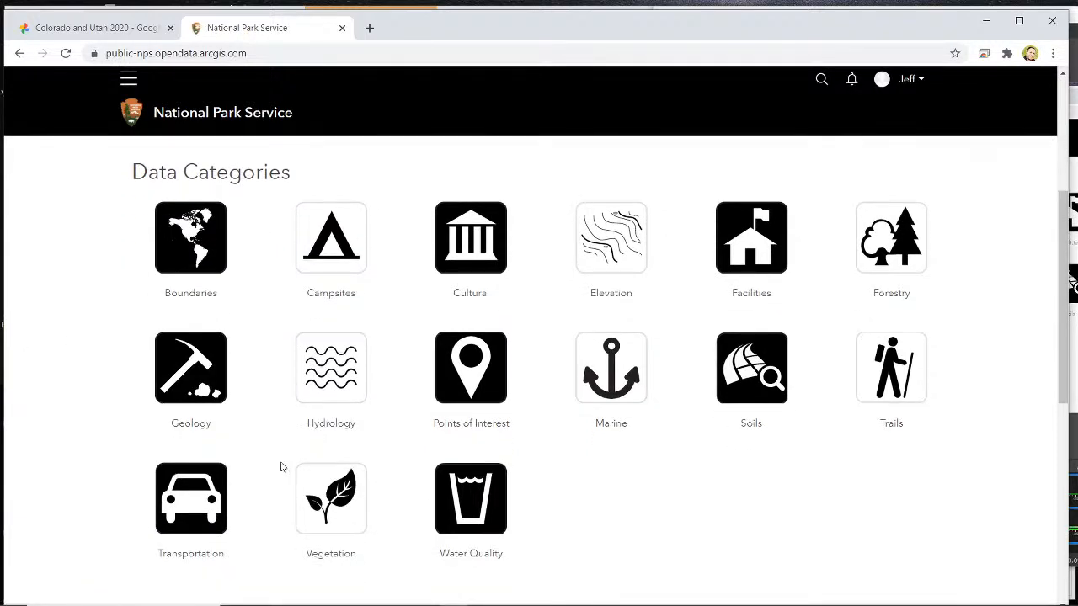
click(199, 238)
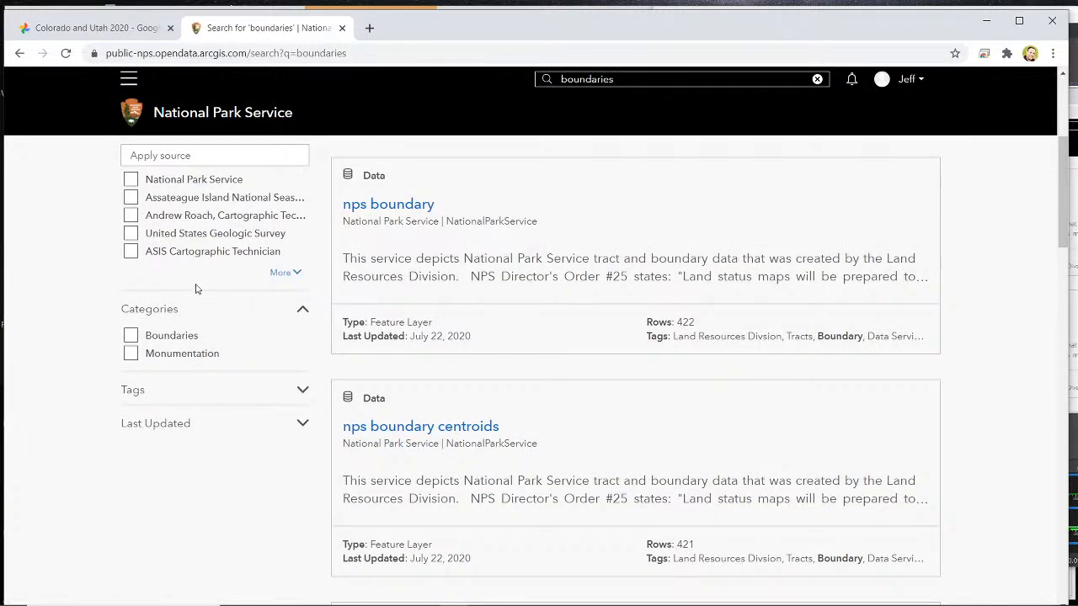
- Filter the boundaries results to the National Park Service source, Feature Layer content type and Boundaries category, and review the matching datasets
click(131, 182)
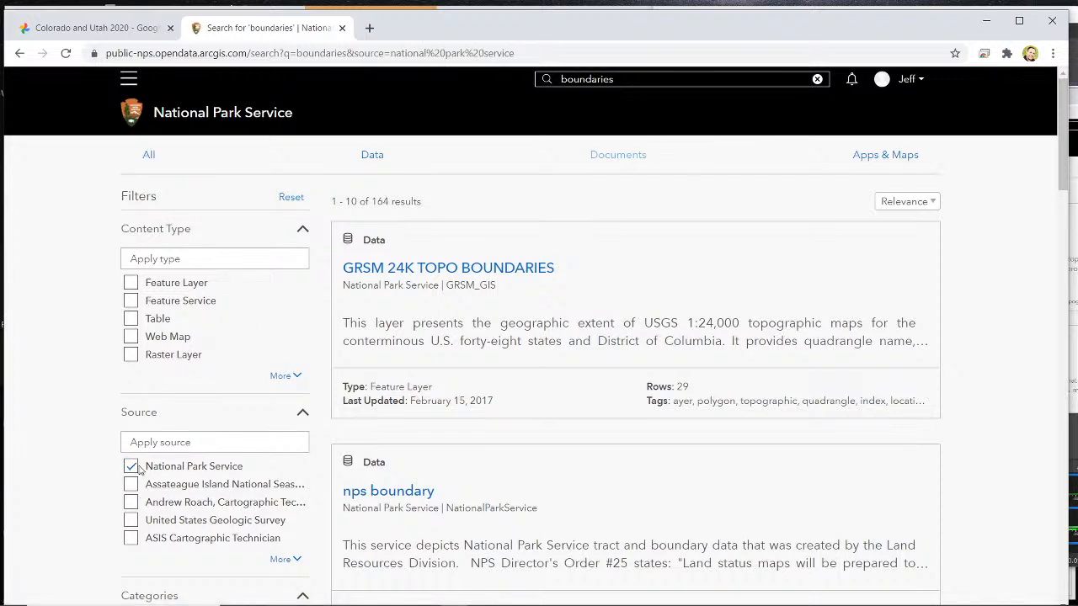
click(132, 284)
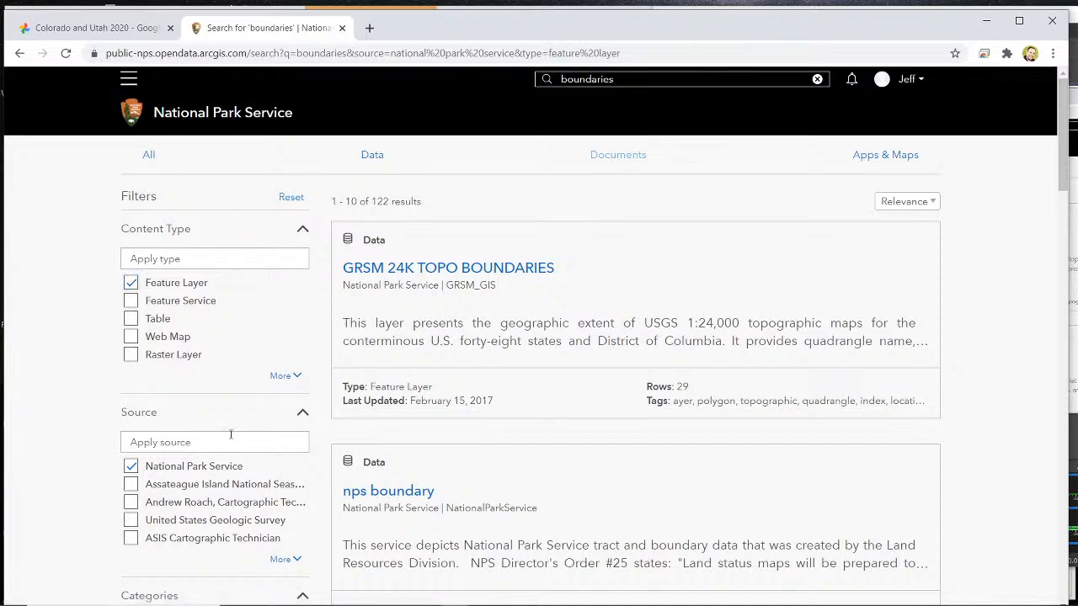
scroll(206, 435, down, 3)
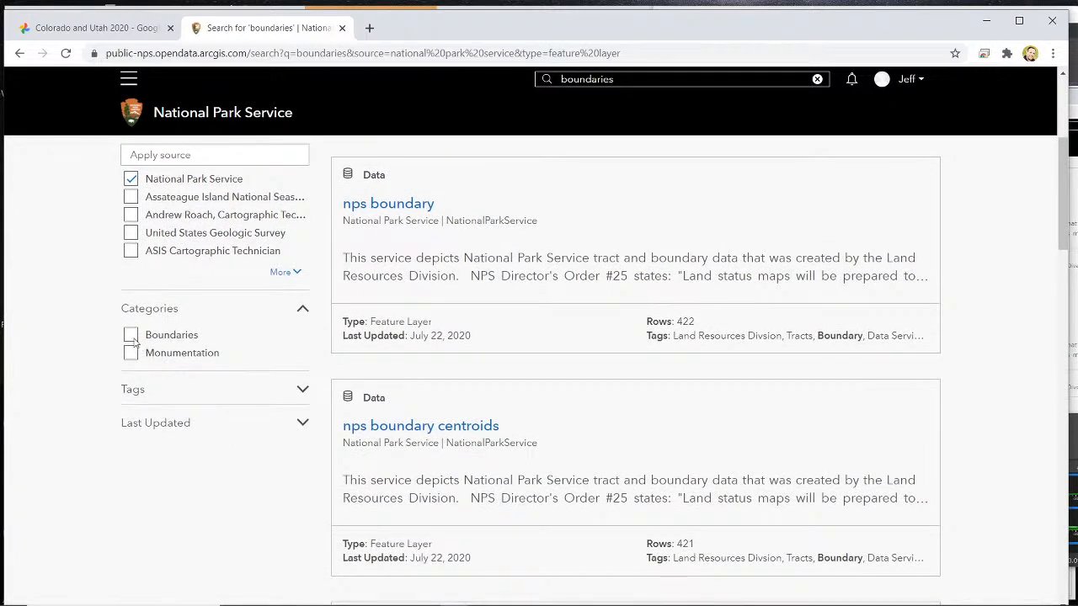
scroll(168, 413, up, 3)
scroll(193, 454, down, 2)
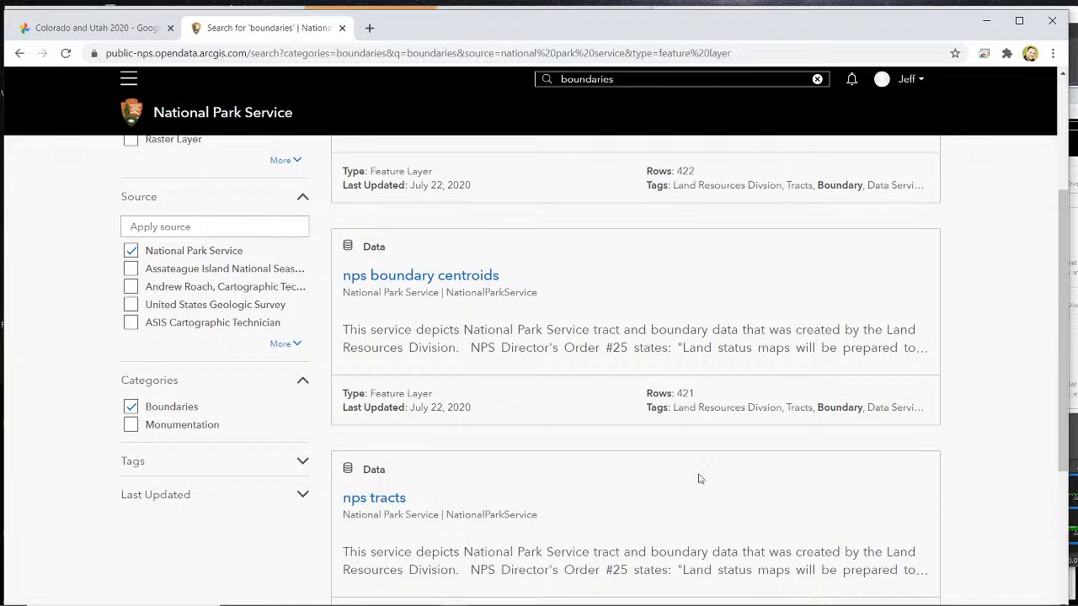
scroll(724, 488, up, 1)
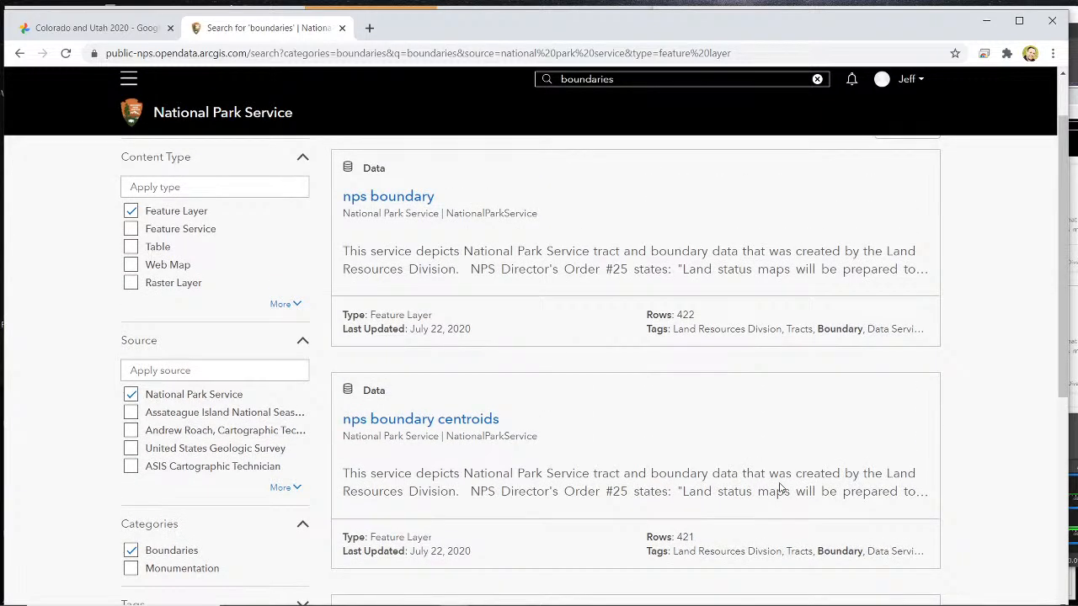
scroll(779, 488, up, 1)
scroll(777, 488, down, 1)
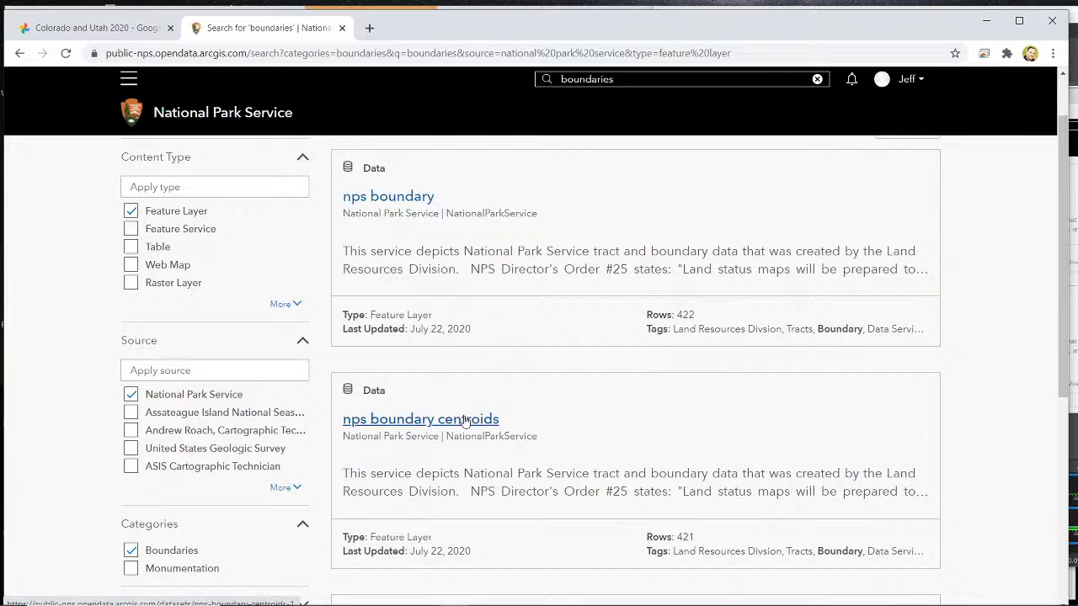
- Switch to Microsoft Whiteboard and sketch an irregular closed park outline with a filled dot at its center below the boundary notes
click(1073, 497)
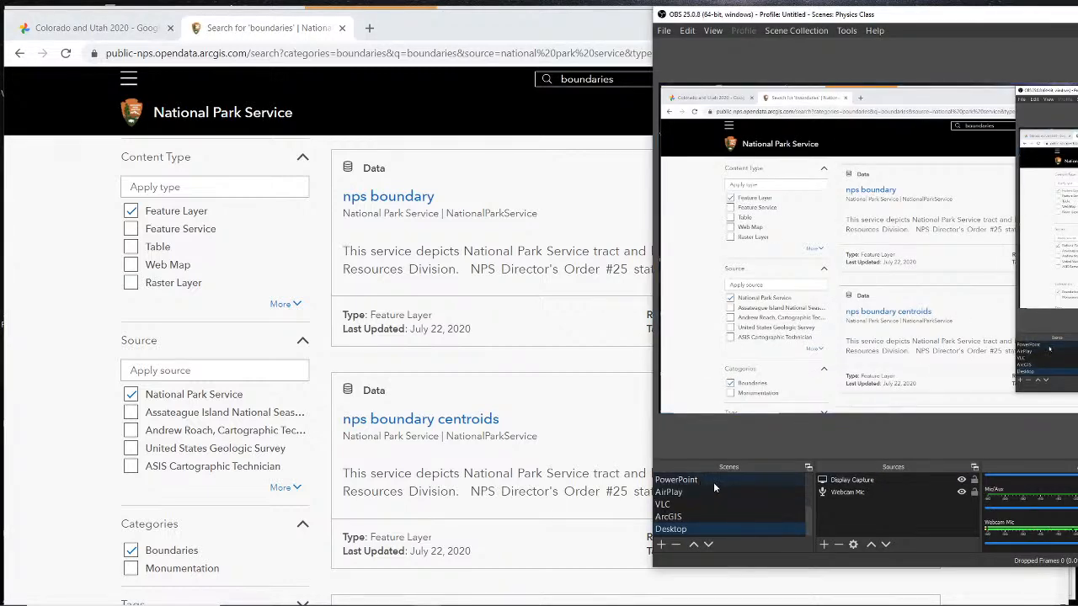
scroll(713, 482, up, 2)
click(707, 528)
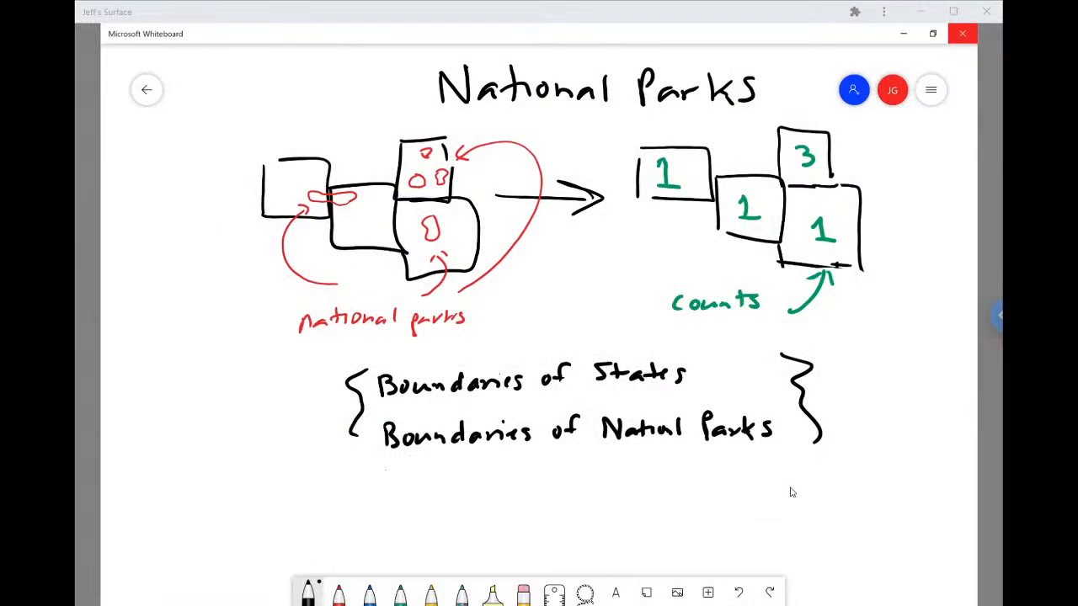
scroll(792, 492, down, 5)
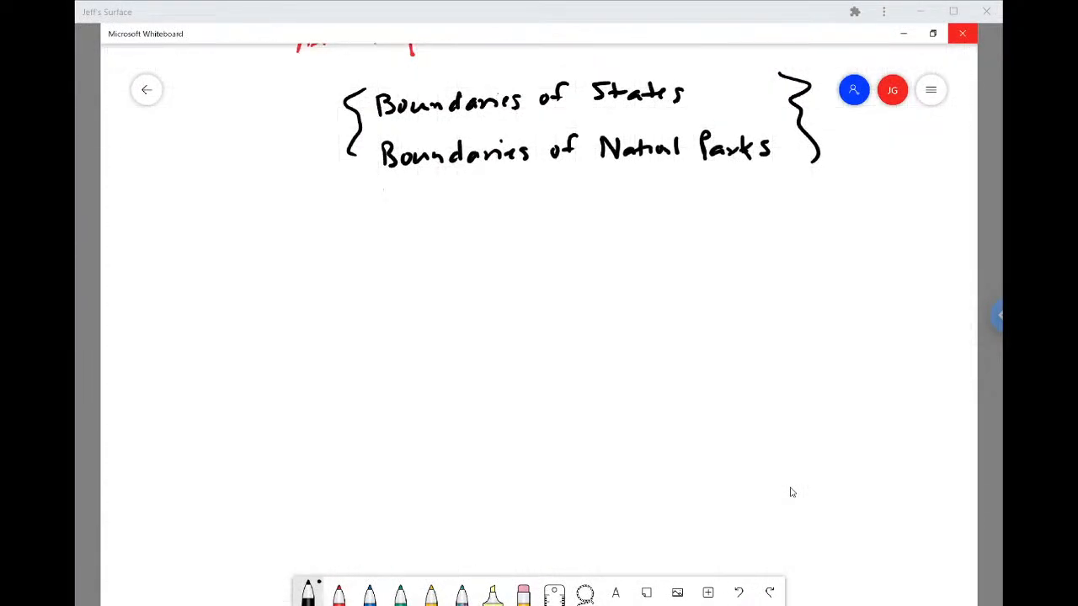
mouse_move(531, 292)
mouse_down()
mouse_move(518, 363)
mouse_move(684, 452)
mouse_move(784, 315)
mouse_move(660, 211)
mouse_move(532, 292)
mouse_up()
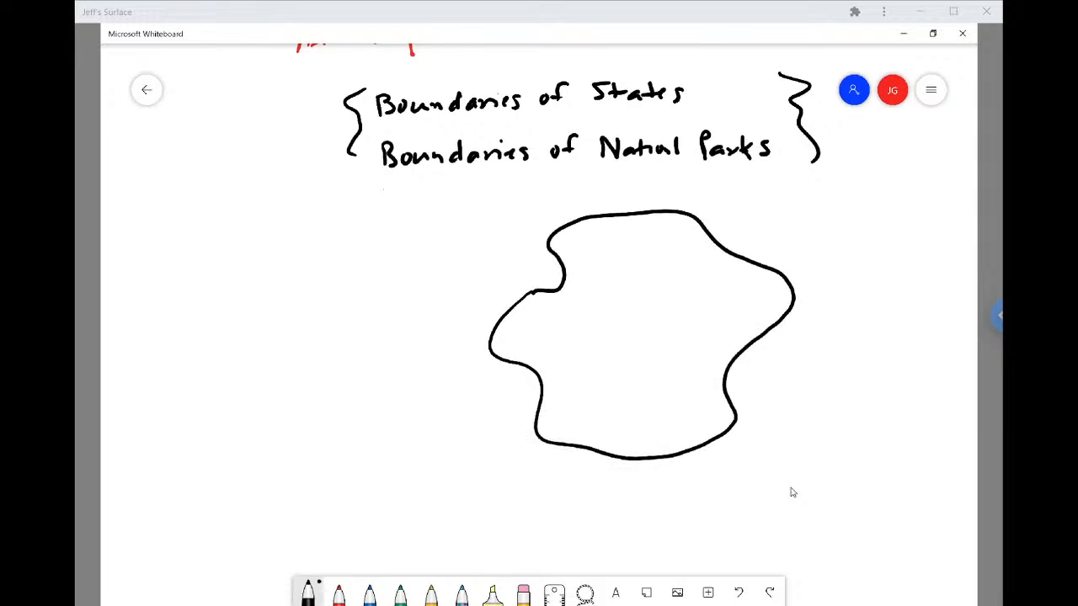
key(super)
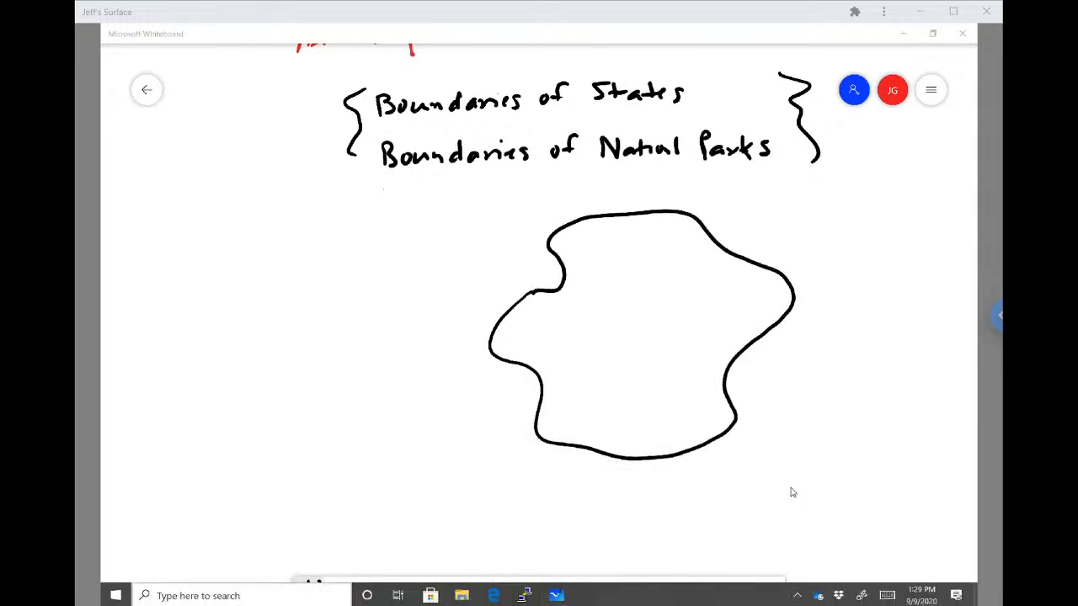
mouse_move(644, 321)
mouse_down()
mouse_move(656, 337)
mouse_move(663, 318)
mouse_move(651, 342)
mouse_move(663, 337)
mouse_move(650, 330)
mouse_up()
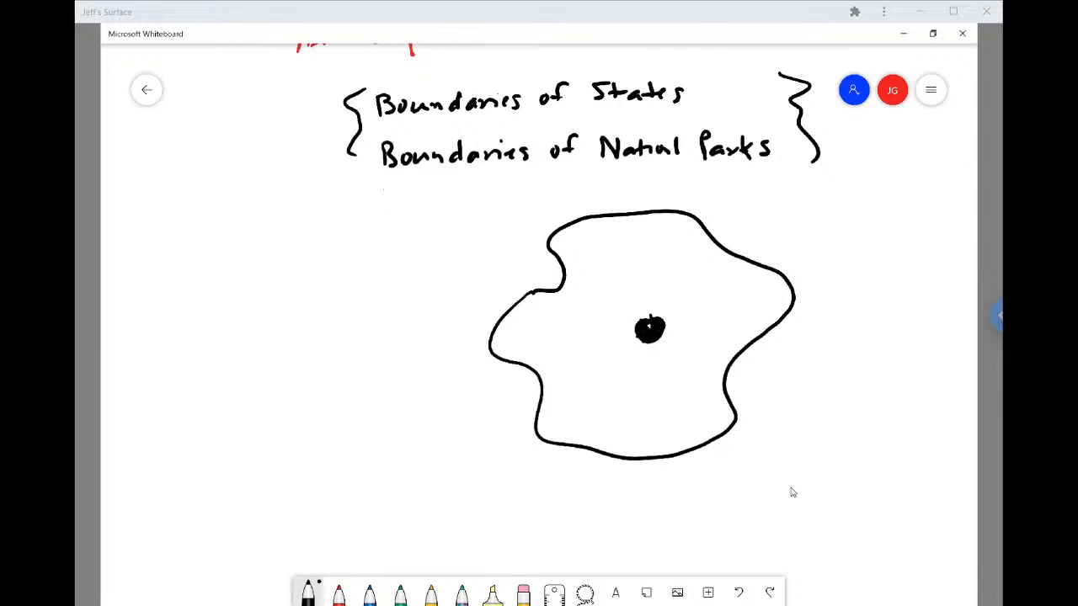
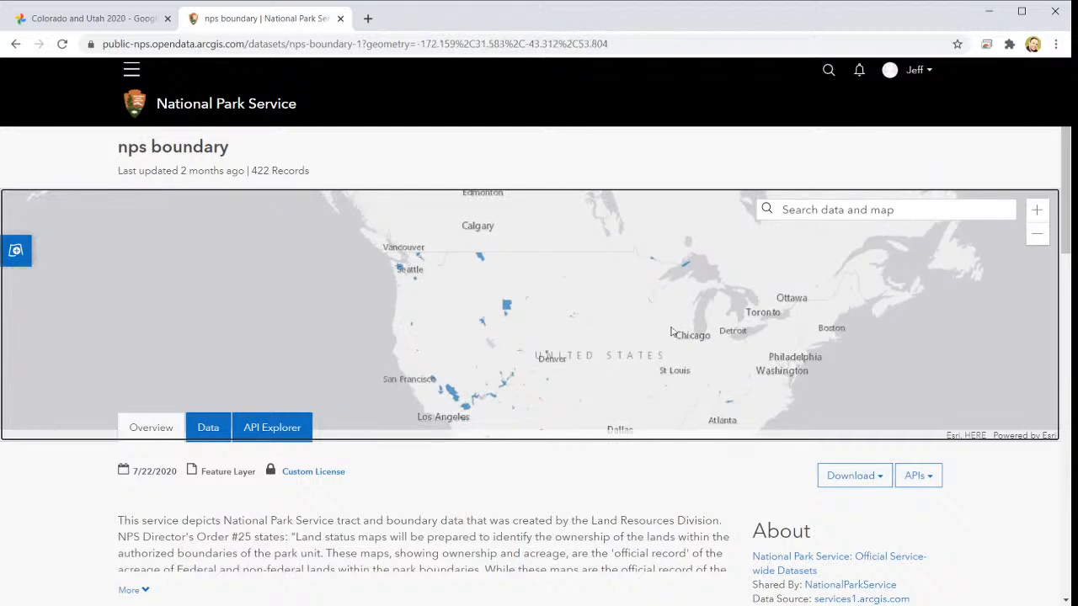
- Find the Gettysburg National Military Park polygon in southern Pennsylvania on the nps boundary map and examine its attributes, including STATE
click(1036, 210)
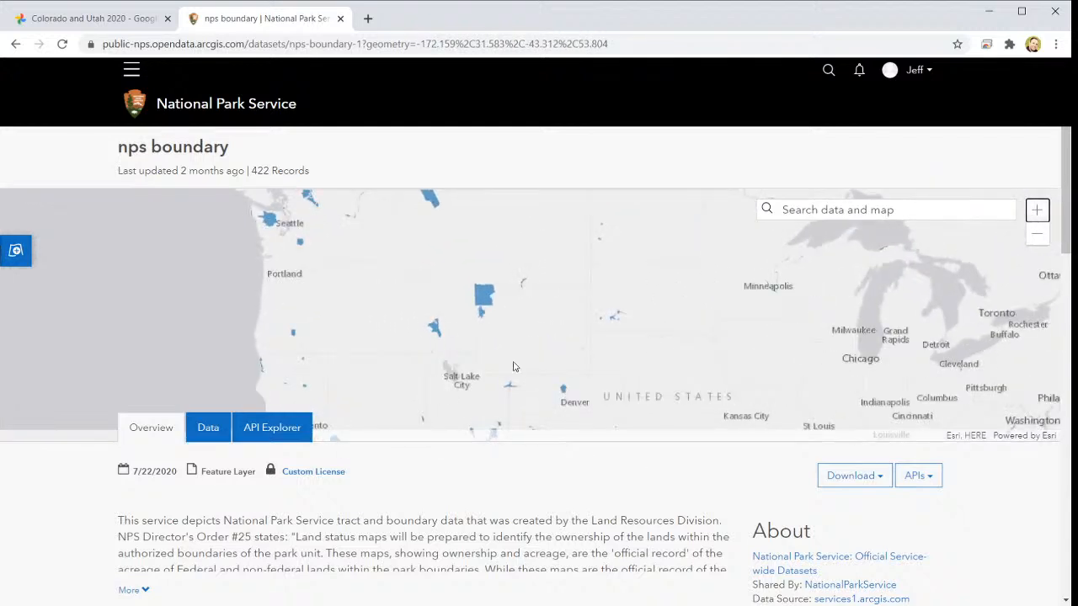
drag(712, 354, 634, 348)
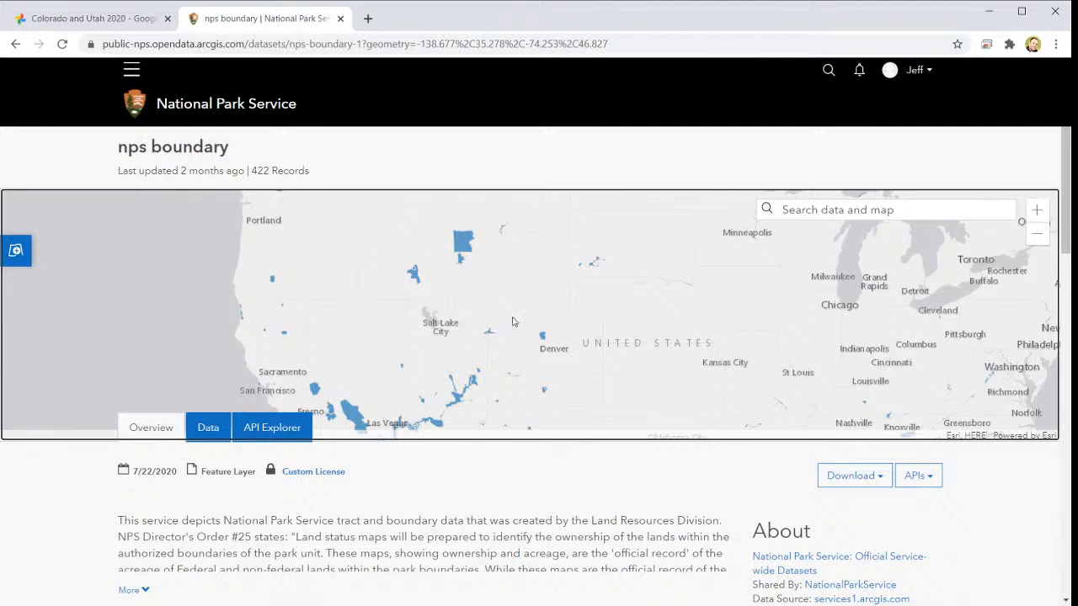
drag(509, 318, 339, 286)
drag(615, 355, 481, 339)
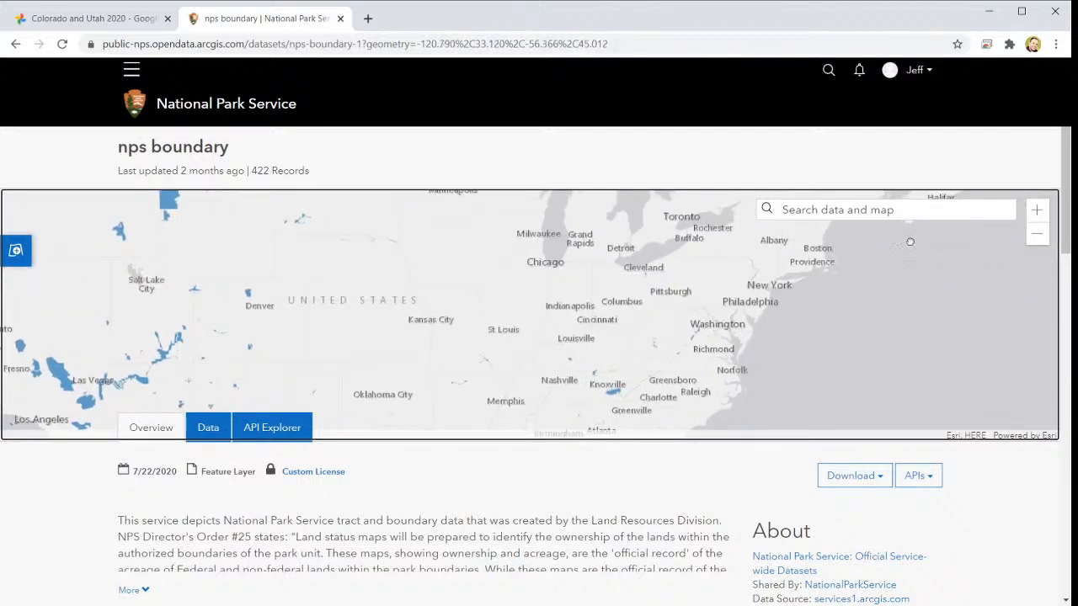
click(1037, 210)
click(1036, 210)
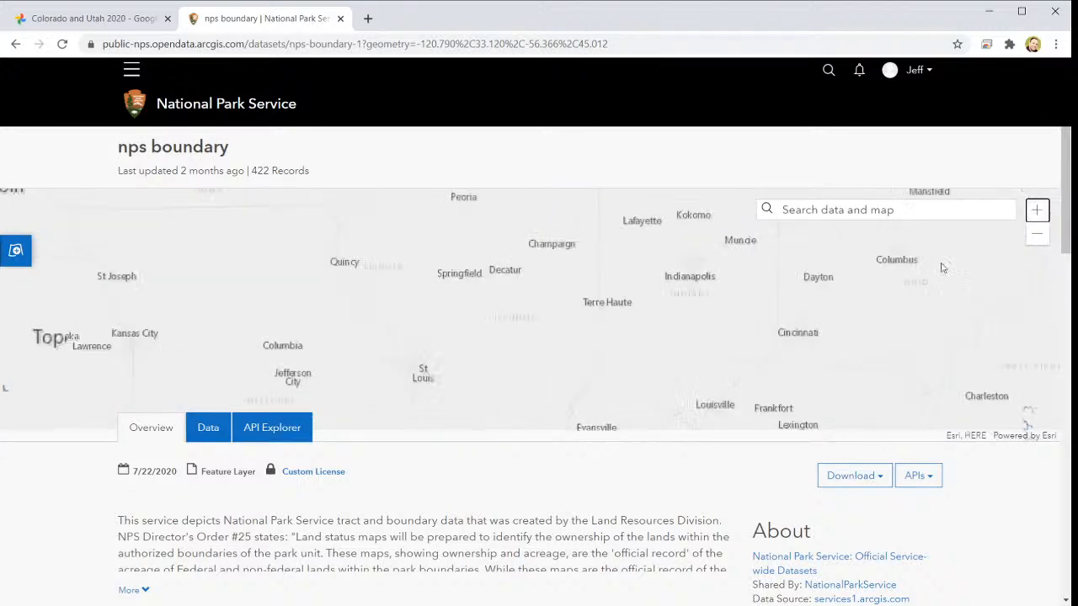
drag(911, 275, 347, 326)
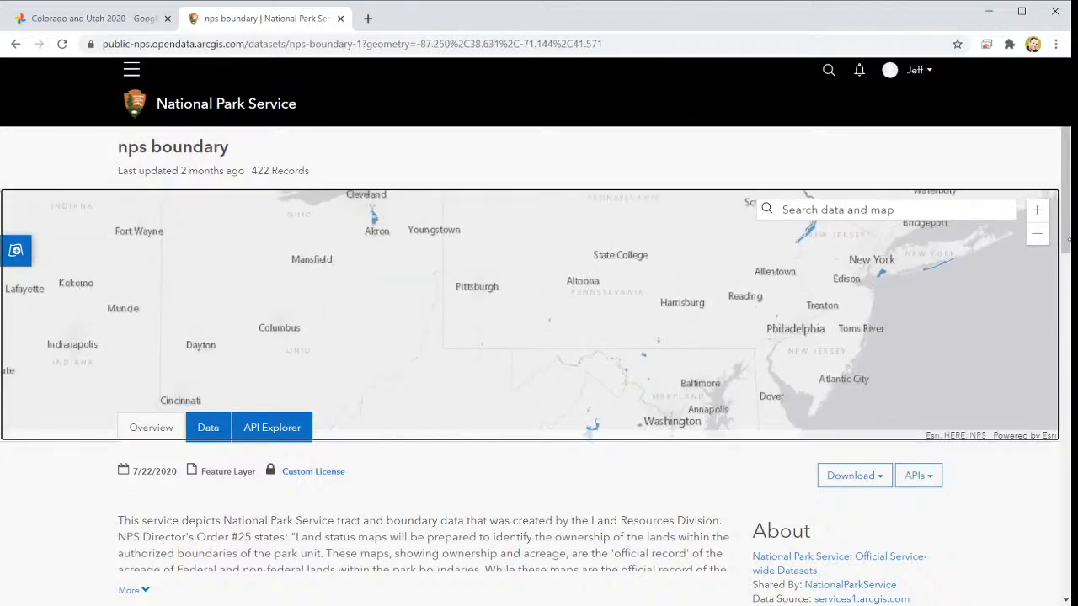
click(1037, 209)
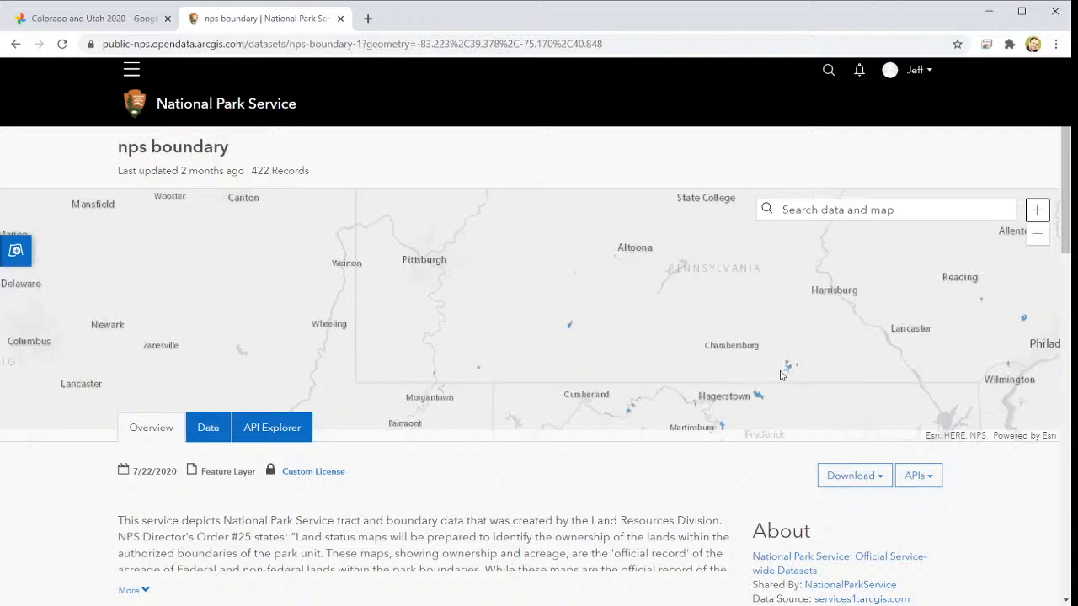
click(787, 369)
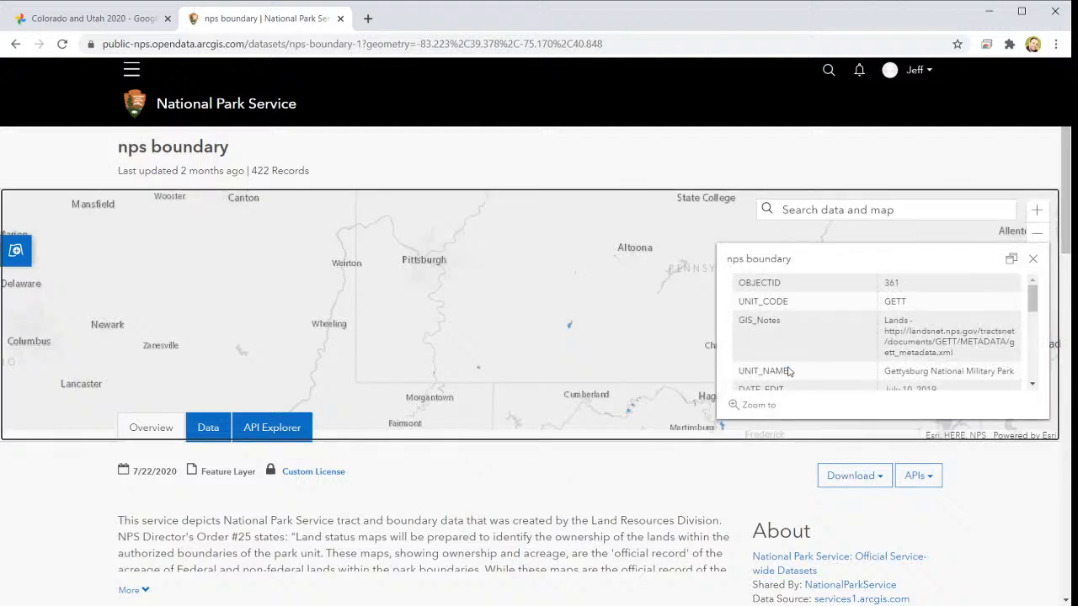
scroll(941, 314, down, 1)
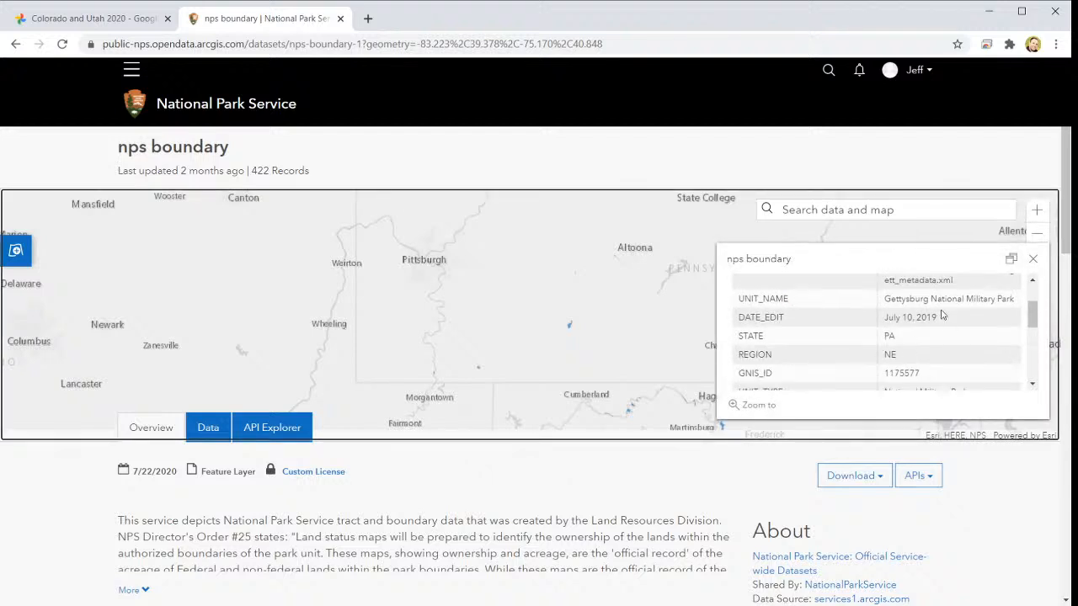
click(1032, 259)
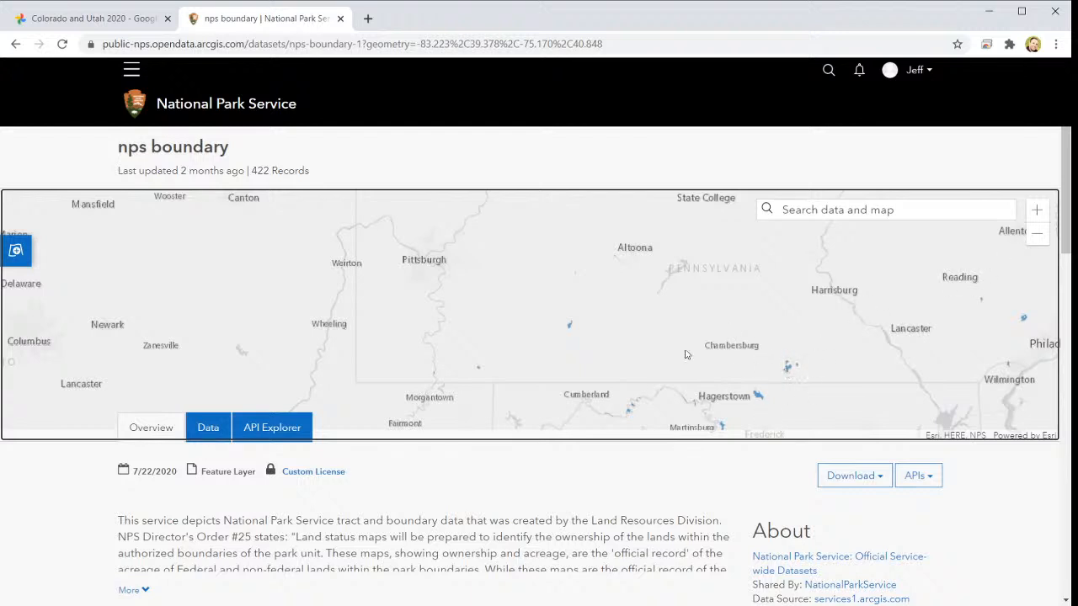
- Examine the attributes of the Catoctin Mountain Park polygon near Hagerstown, including its STATE value
scroll(696, 376, down, 1)
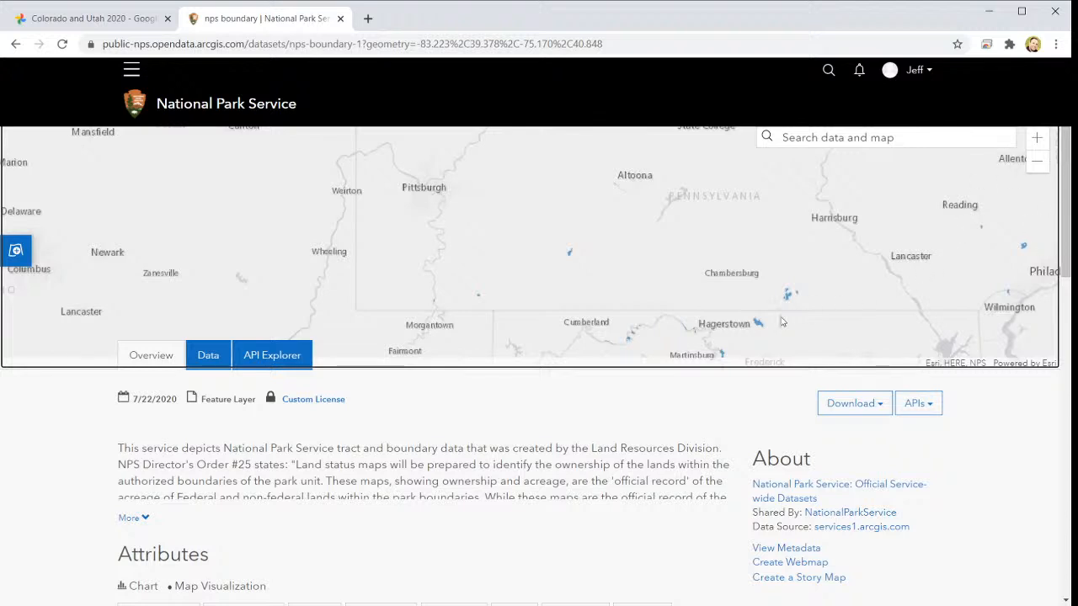
click(757, 326)
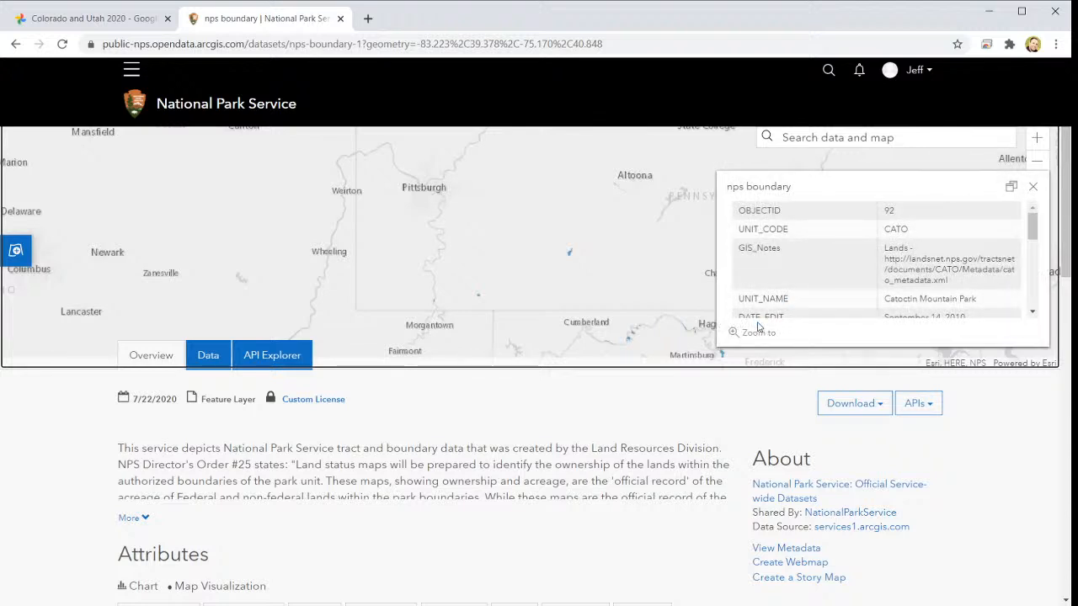
scroll(940, 292, down, 1)
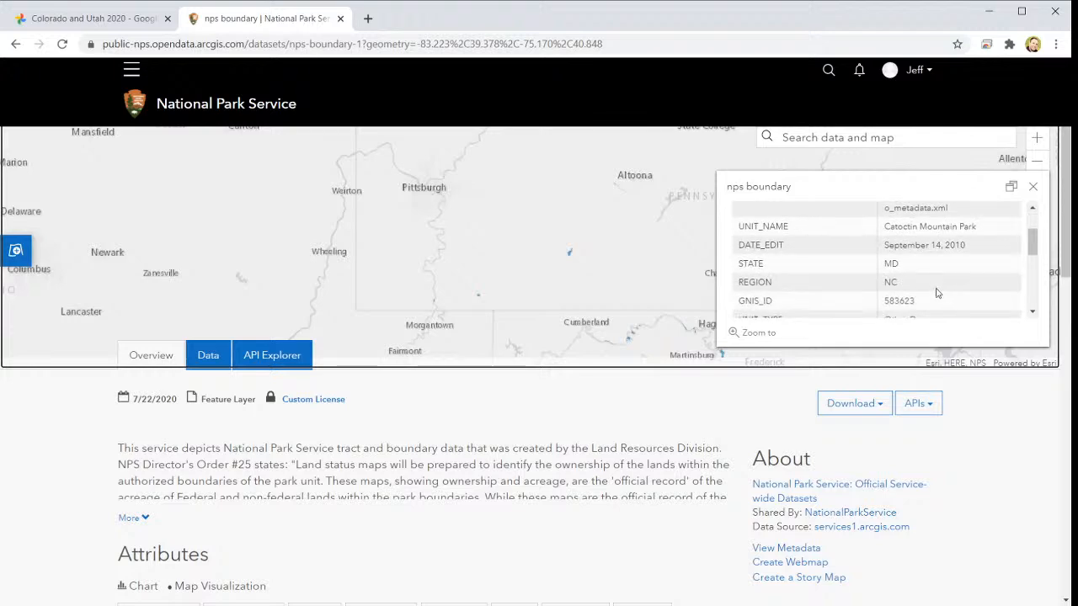
scroll(941, 292, up, 1)
click(1032, 186)
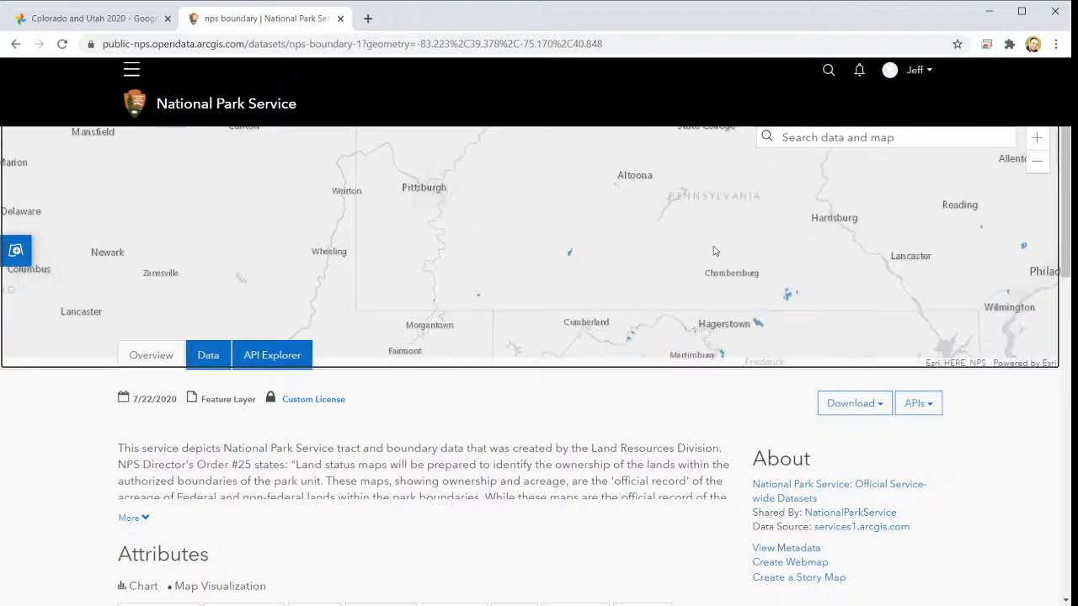
scroll(696, 288, up, 1)
scroll(1009, 240, up, 1)
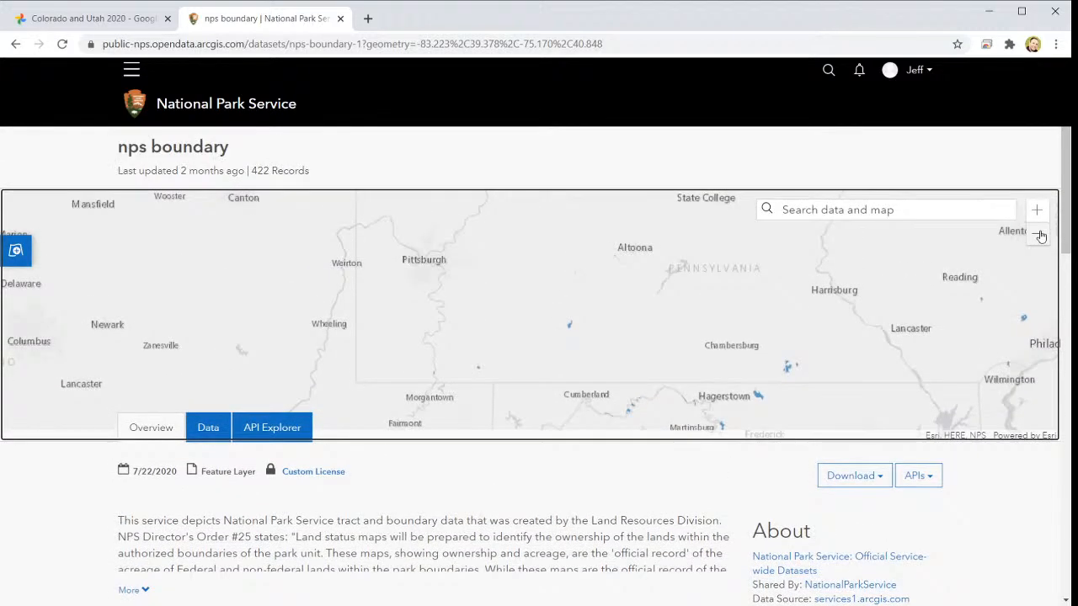
- Find the Blue Ridge Parkway boundary crossing Virginia and North Carolina and examine its attributes, including the state assigned to it
click(1037, 235)
drag(642, 422, 691, 348)
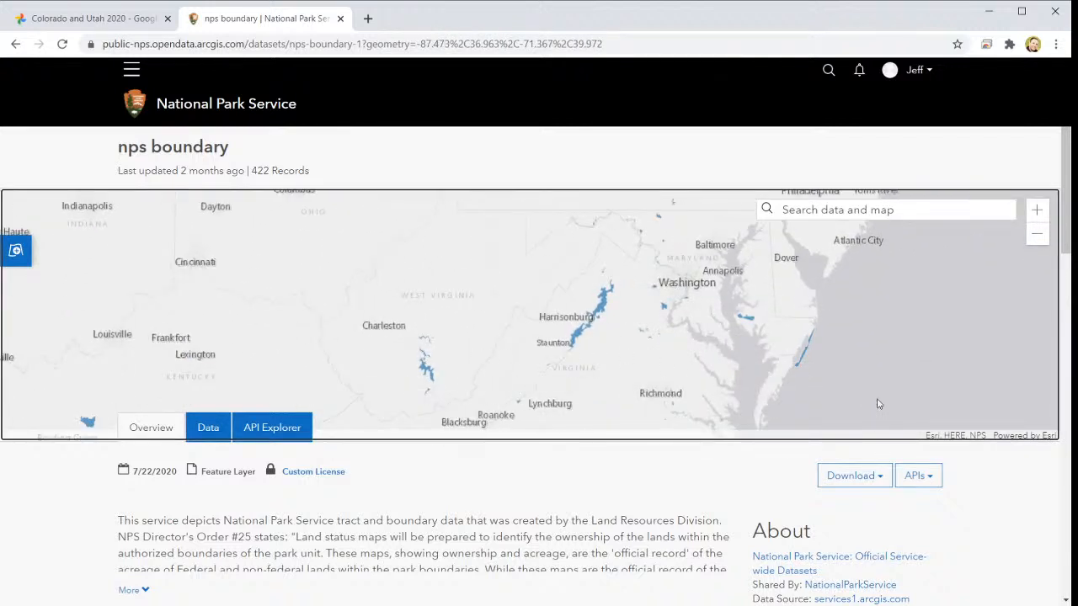
drag(686, 370, 779, 264)
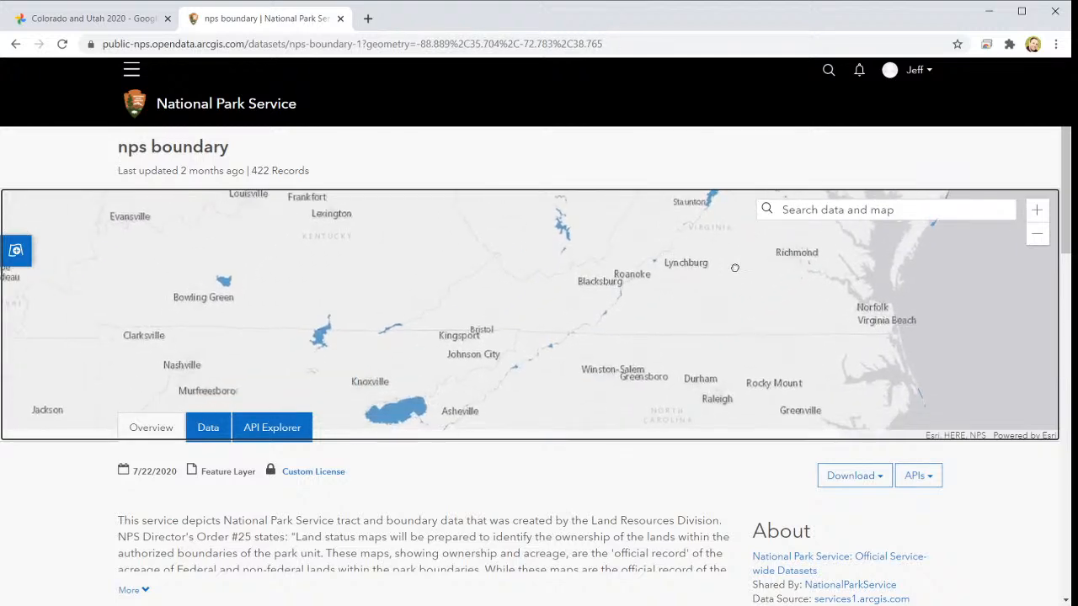
scroll(599, 315, down, 2)
scroll(614, 310, up, 1)
scroll(1005, 238, up, 1)
click(1037, 210)
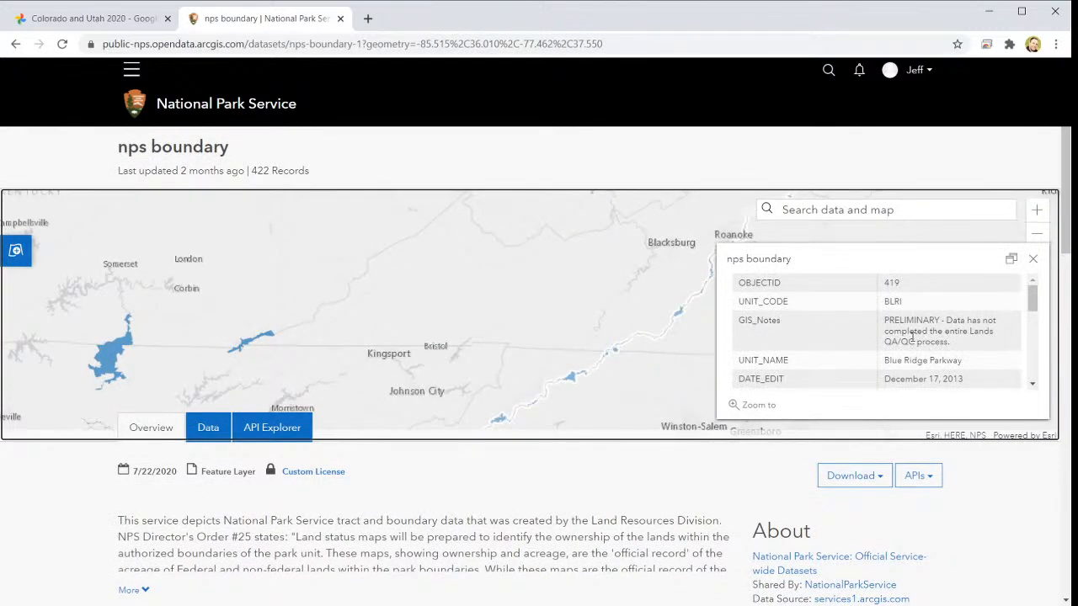
scroll(918, 360, down, 1)
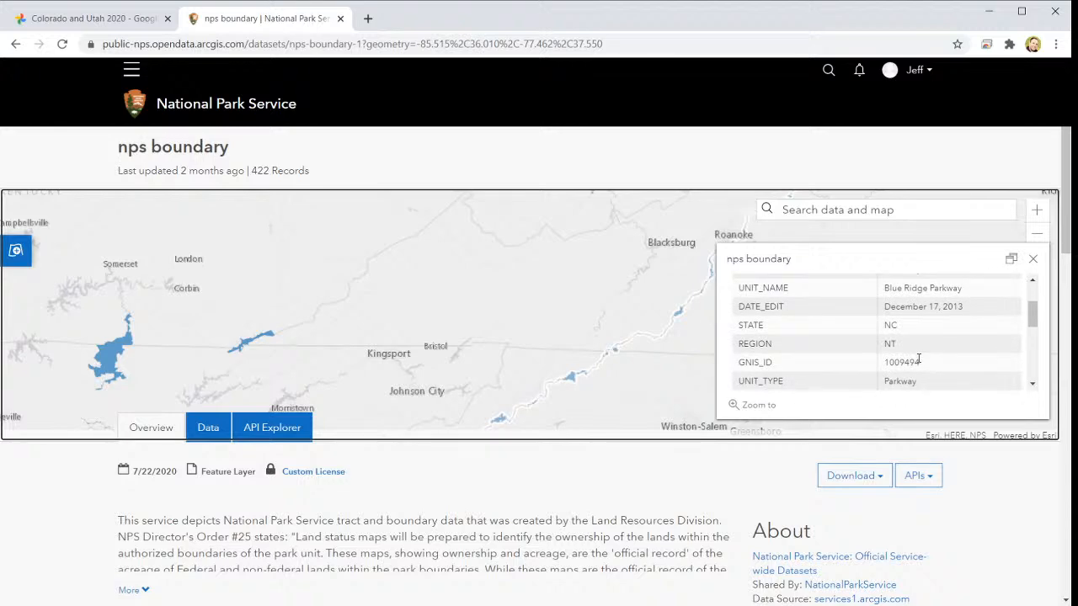
scroll(934, 328, up, 1)
click(1033, 259)
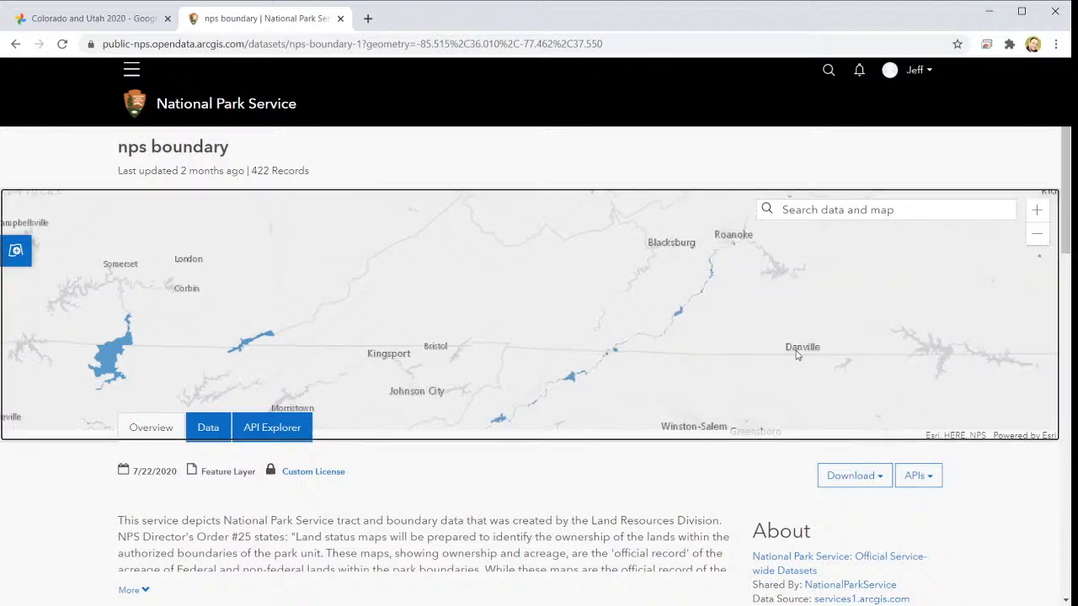
- Review the nps boundary dataset's attribute list and show the download formats available for it
click(1037, 233)
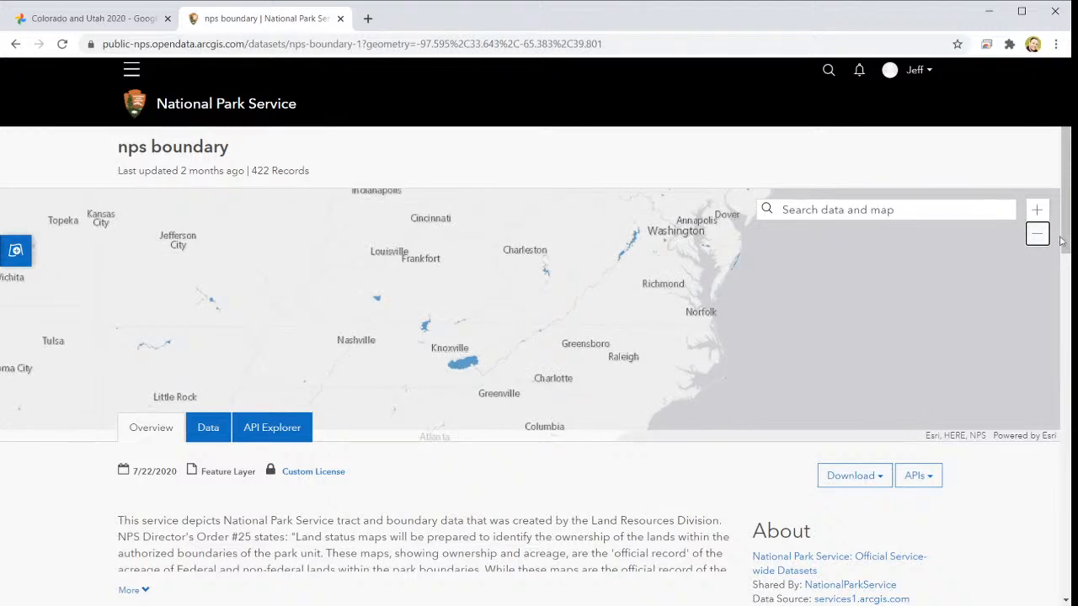
drag(1063, 300, 1057, 364)
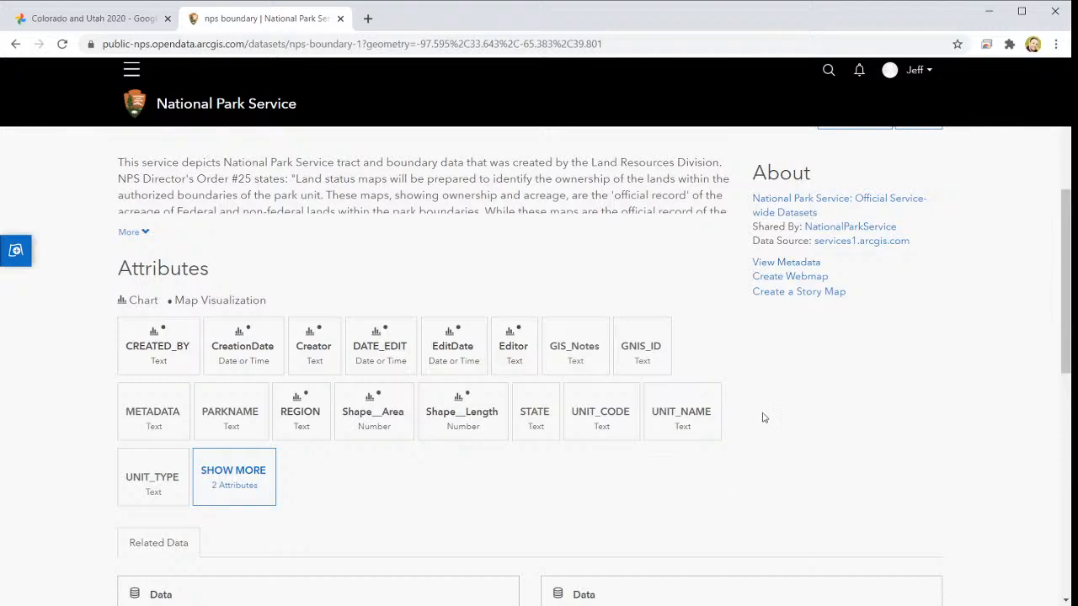
scroll(764, 418, down, 1)
scroll(764, 418, up, 3)
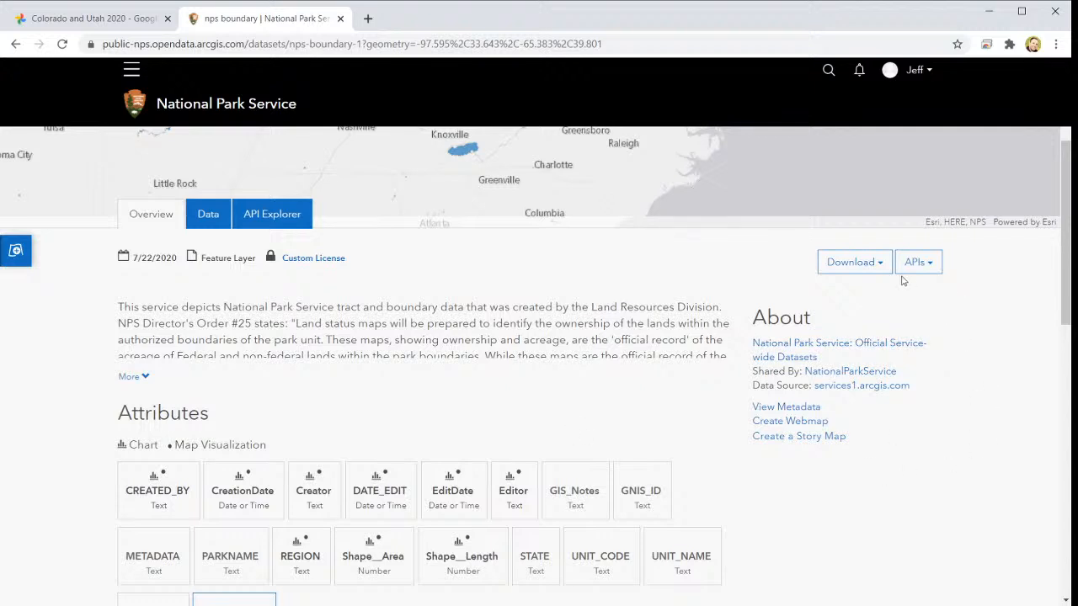
click(877, 265)
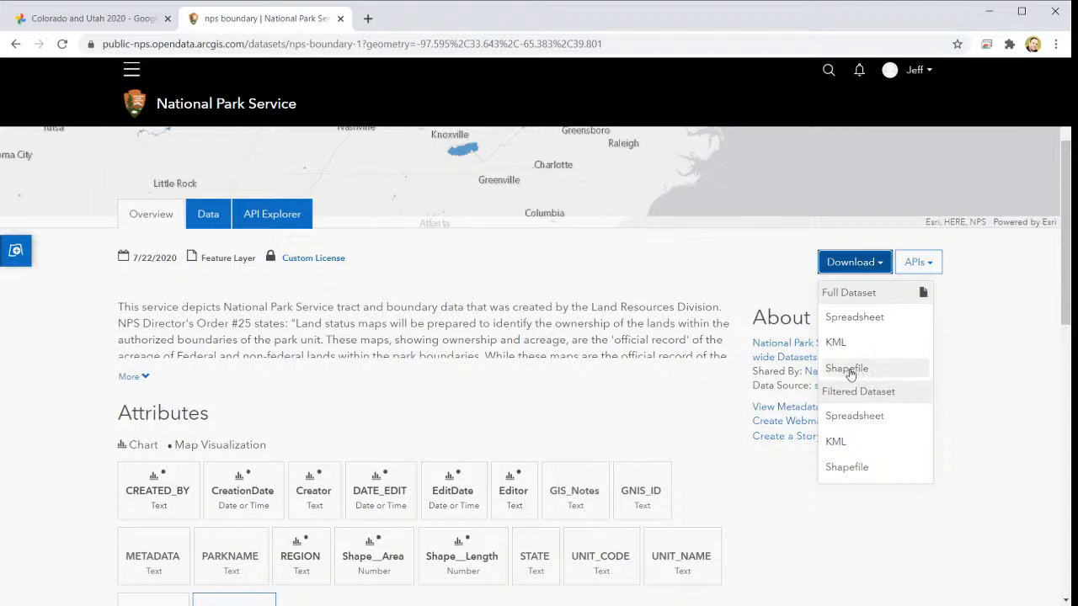
- Switch to the National Parks in the States project in ArcGIS Pro and start adding a folder connection
click(987, 10)
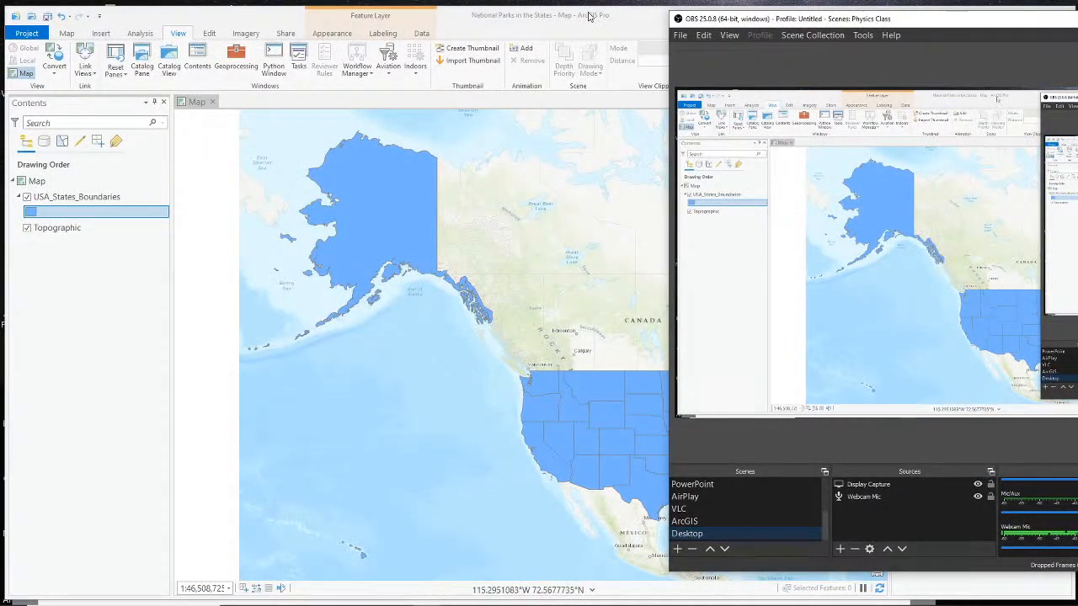
click(595, 15)
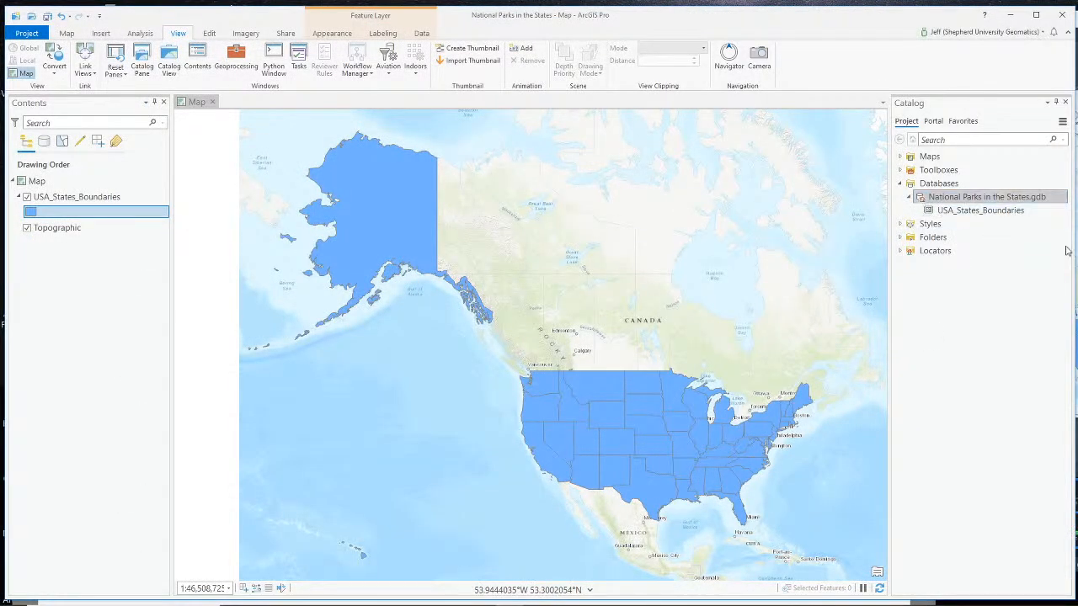
right_click(929, 241)
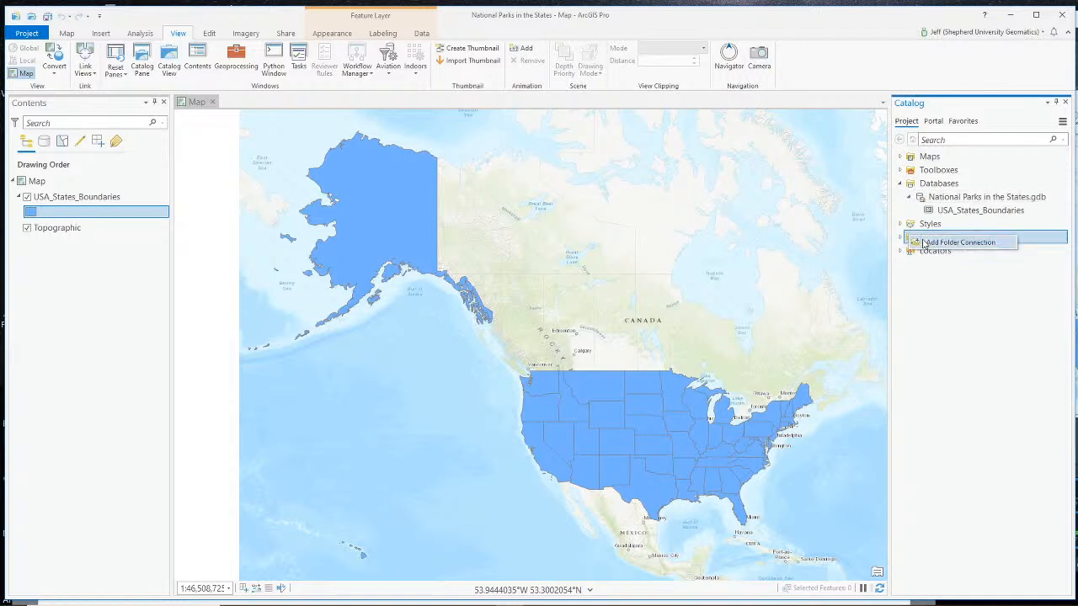
click(927, 243)
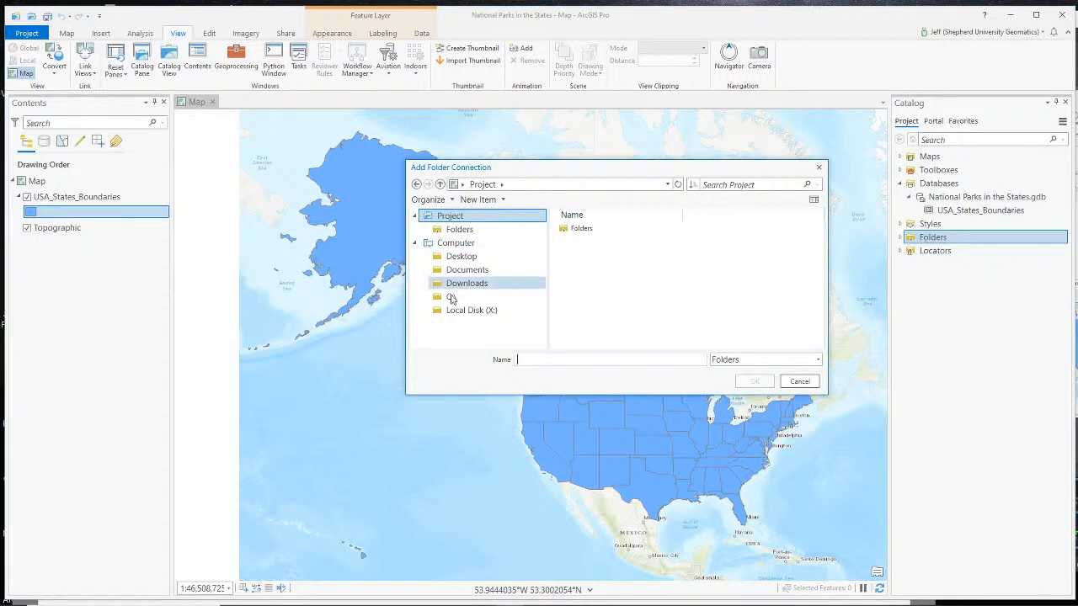
- Browse the C drive's user folder through Box and Course Documents to the ENVS 390 folder for the new folder connection
click(451, 300)
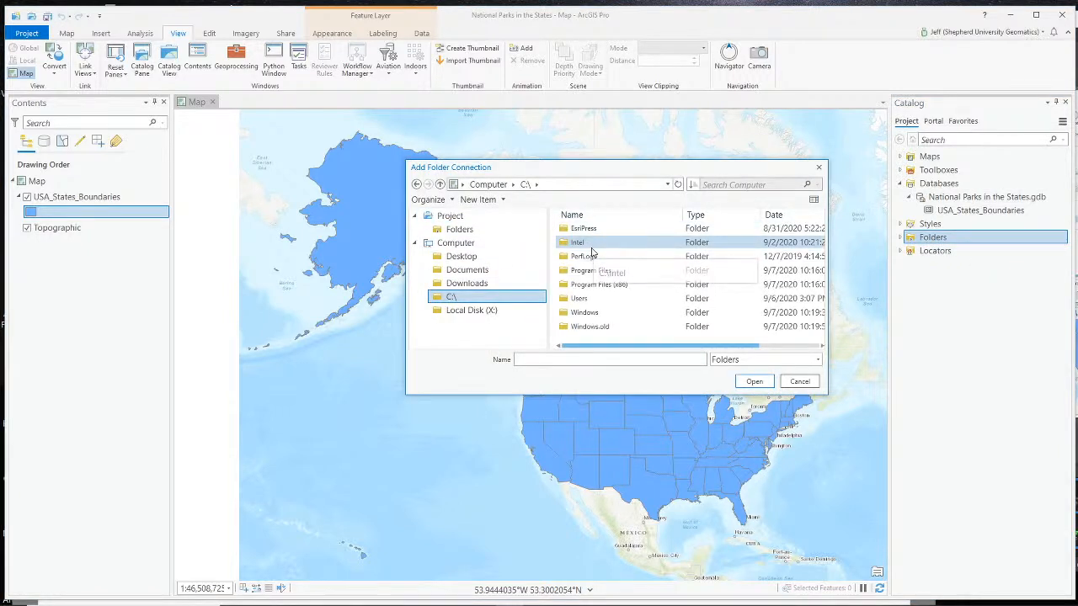
double_click(580, 298)
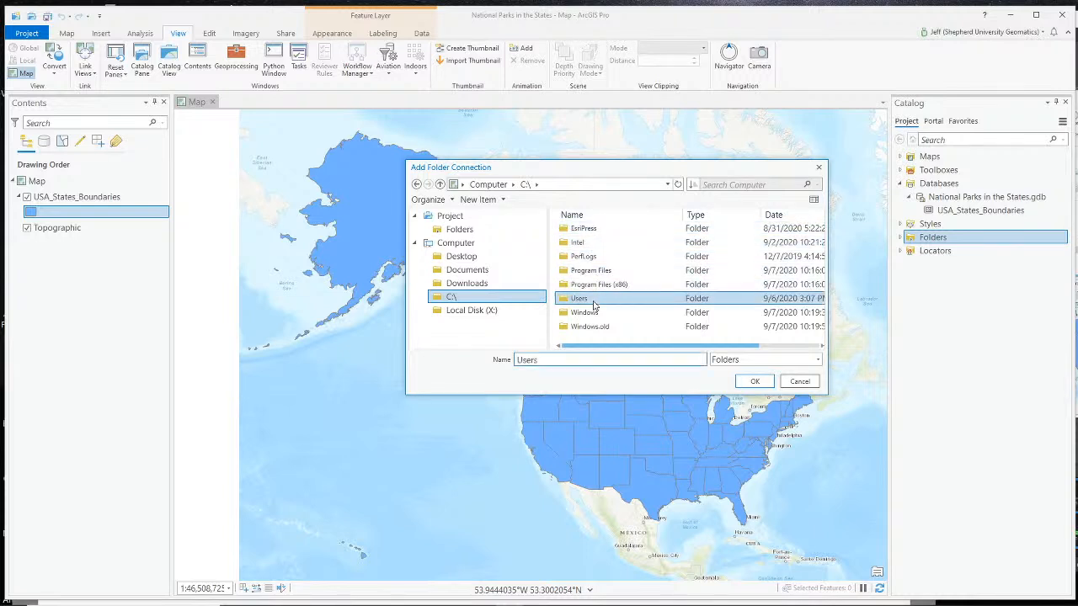
double_click(578, 228)
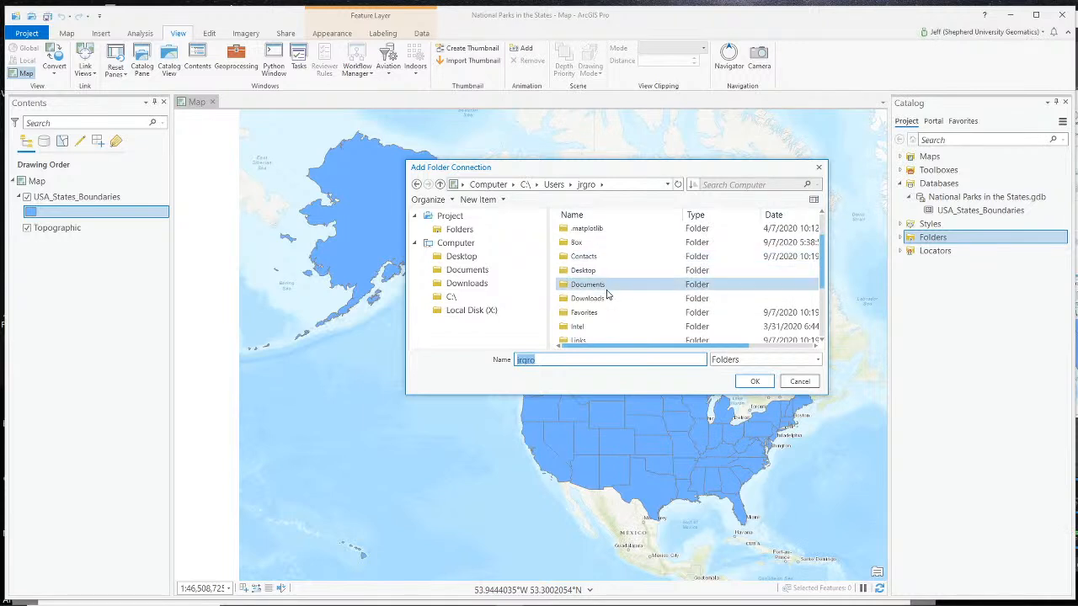
scroll(603, 303, up, 1)
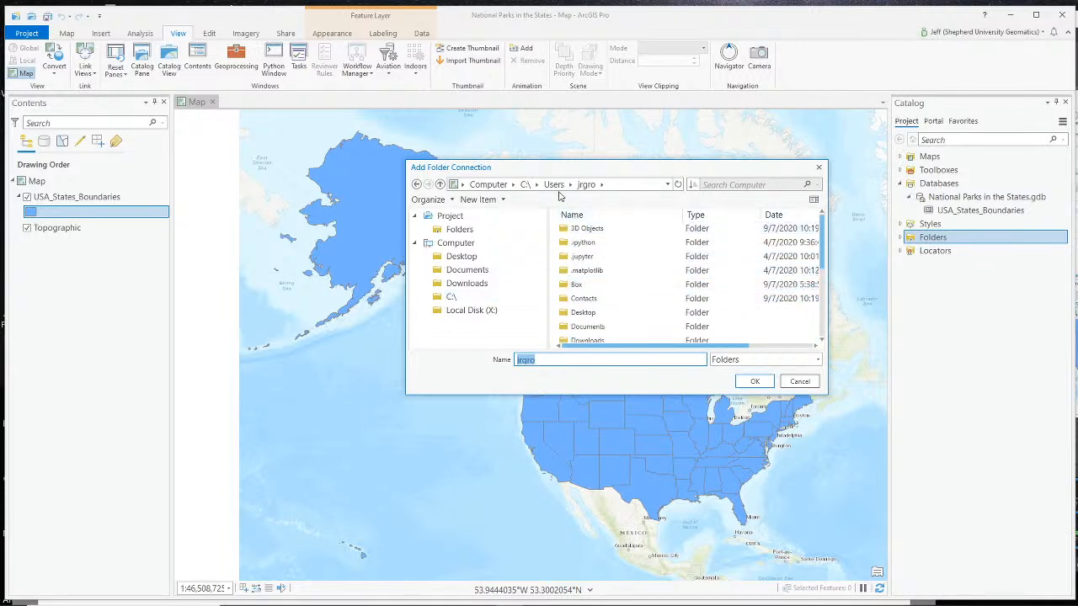
scroll(600, 260, down, 1)
double_click(578, 243)
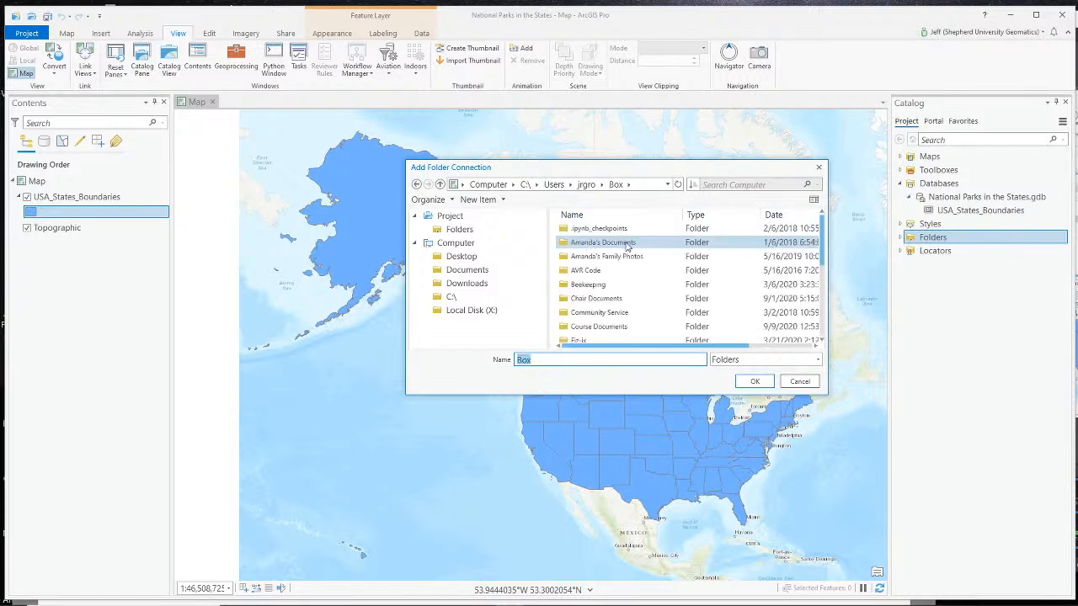
double_click(598, 327)
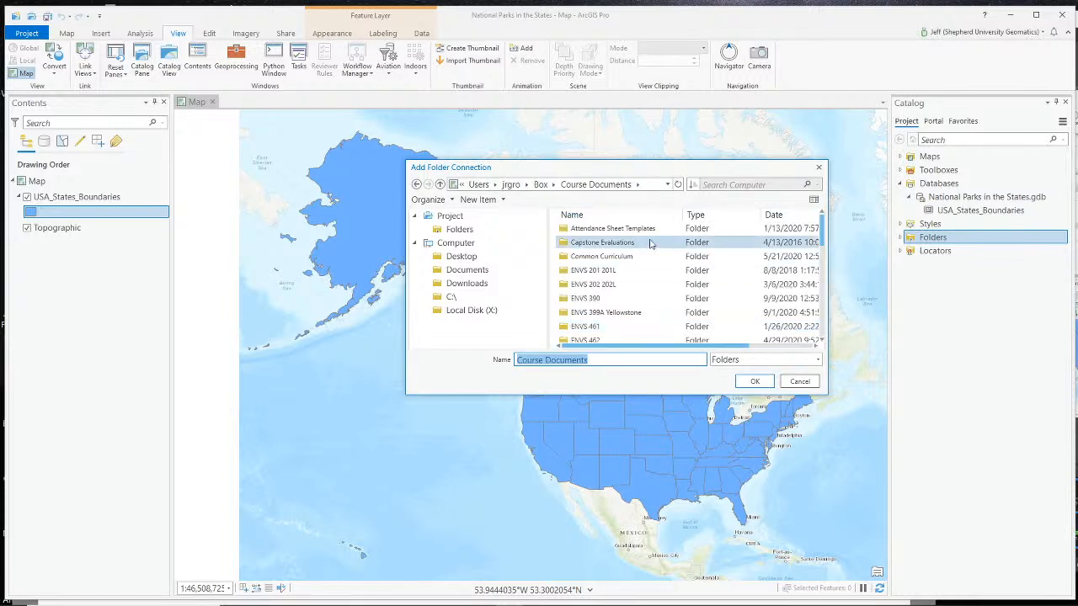
double_click(612, 299)
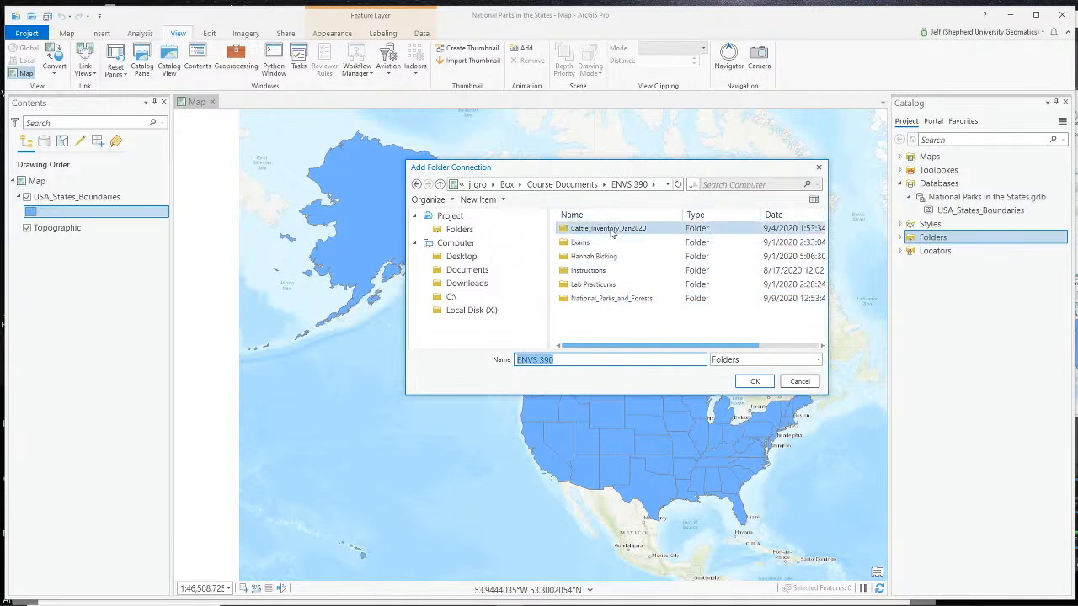
- Add the NPS_-_Land_Resources_Division_Boundary_and_Tract_Data_Service folder inside National_Parks_and_Forests as the project's folder connection
click(608, 299)
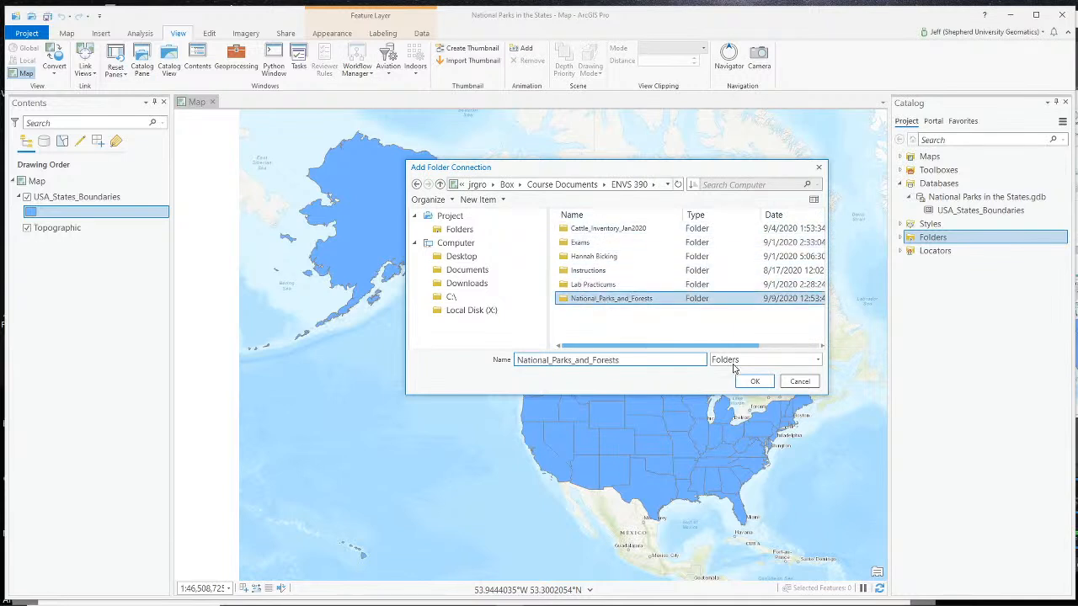
double_click(641, 299)
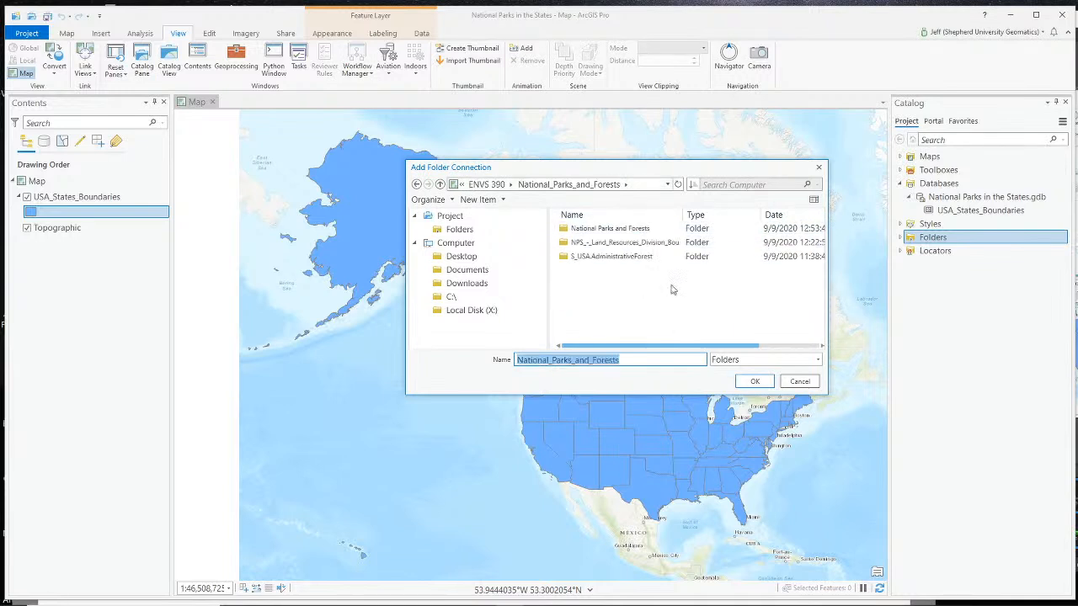
click(625, 246)
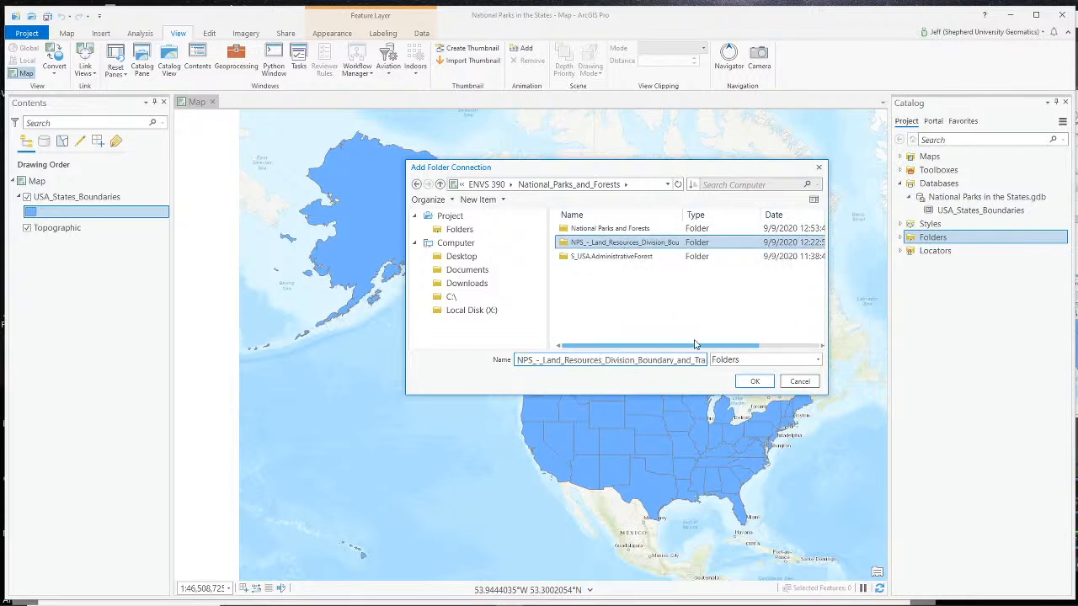
click(752, 383)
- Add the NPS Land Resources Division boundary shapefile from the newly connected folder to the map above USA_States_Boundaries
click(901, 238)
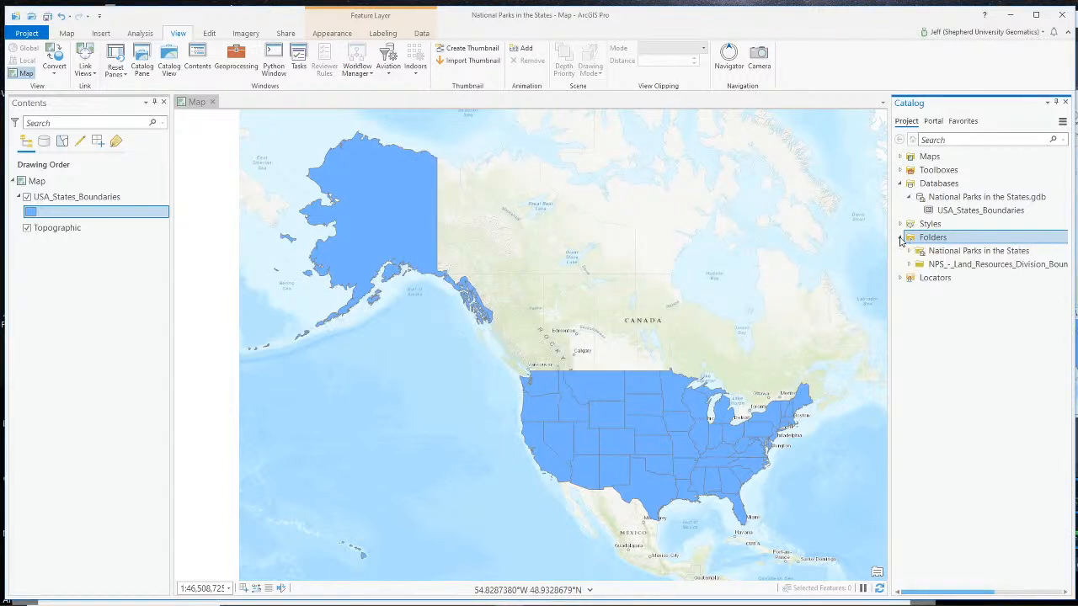
double_click(977, 264)
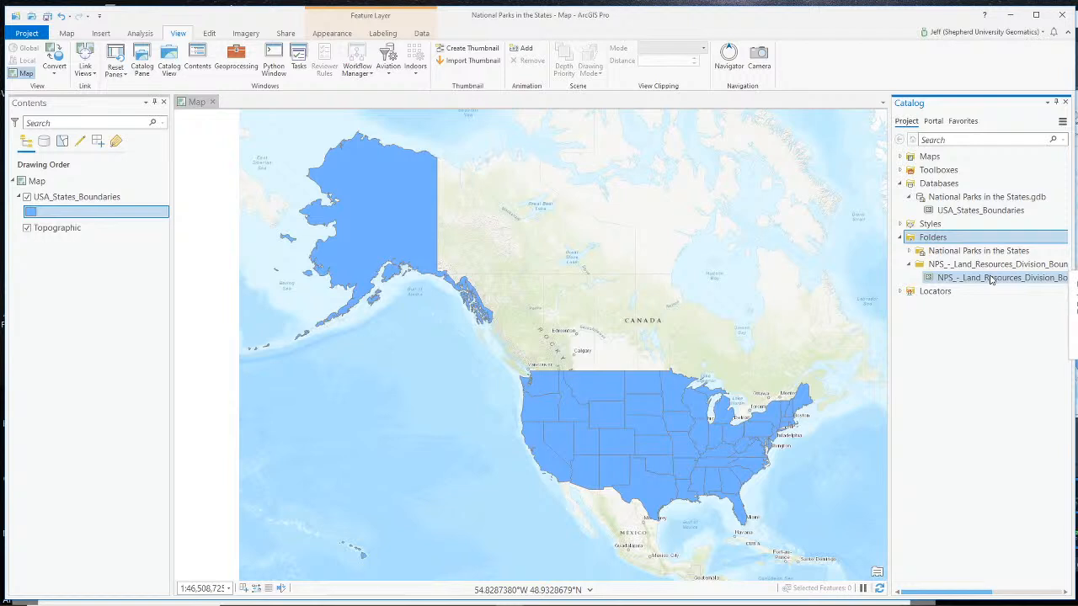
mouse_move(1002, 281)
mouse_down()
mouse_move(337, 336)
mouse_move(71, 265)
mouse_move(53, 205)
mouse_up()
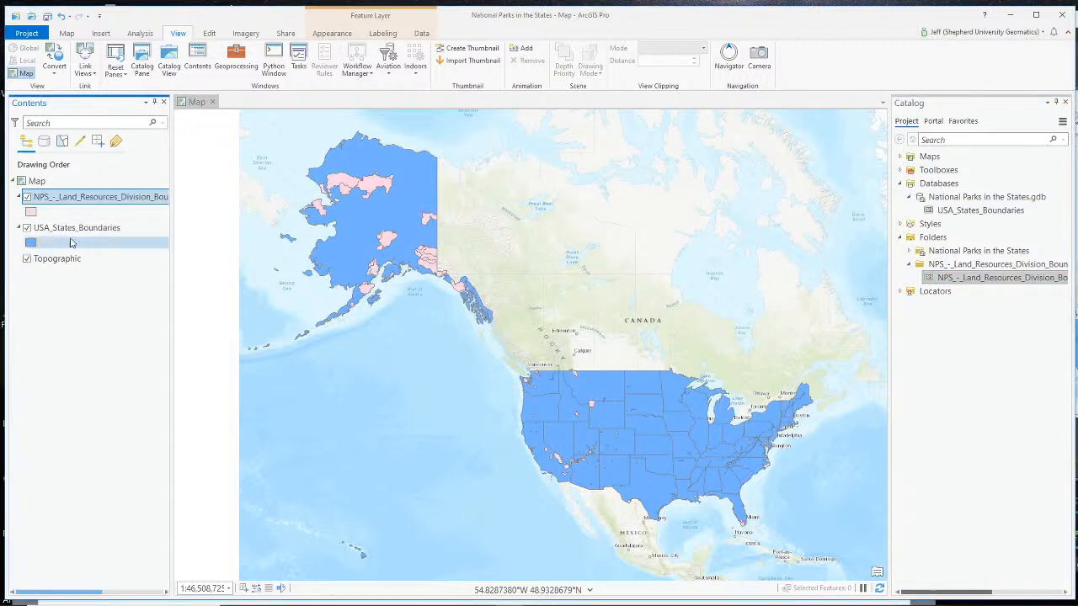
- Change the NPS boundary layer's solid fill to green, apply it, and close the symbology settings
click(30, 214)
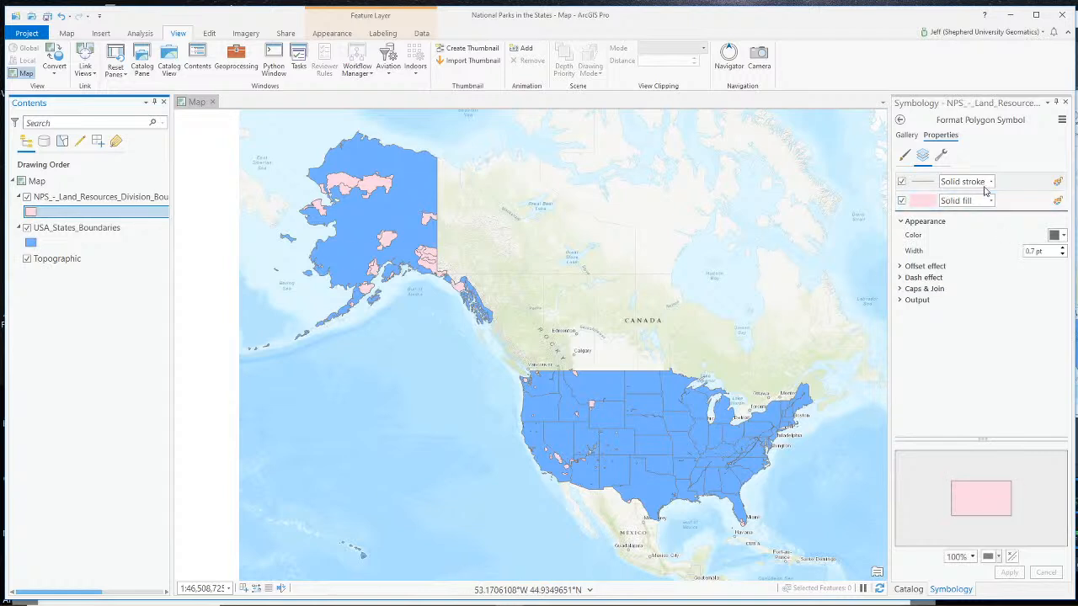
click(915, 202)
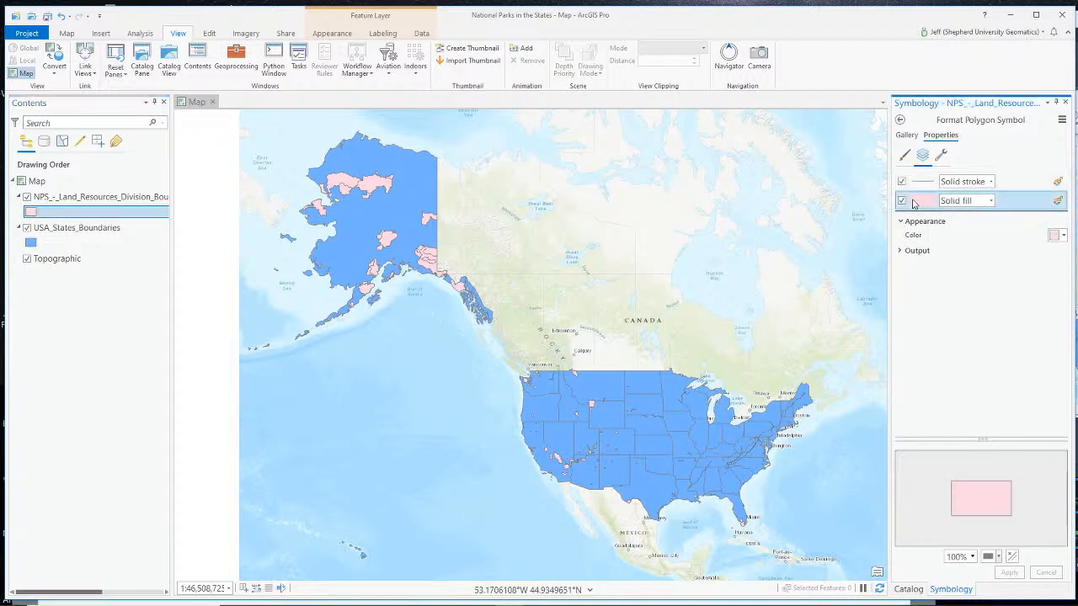
click(1062, 236)
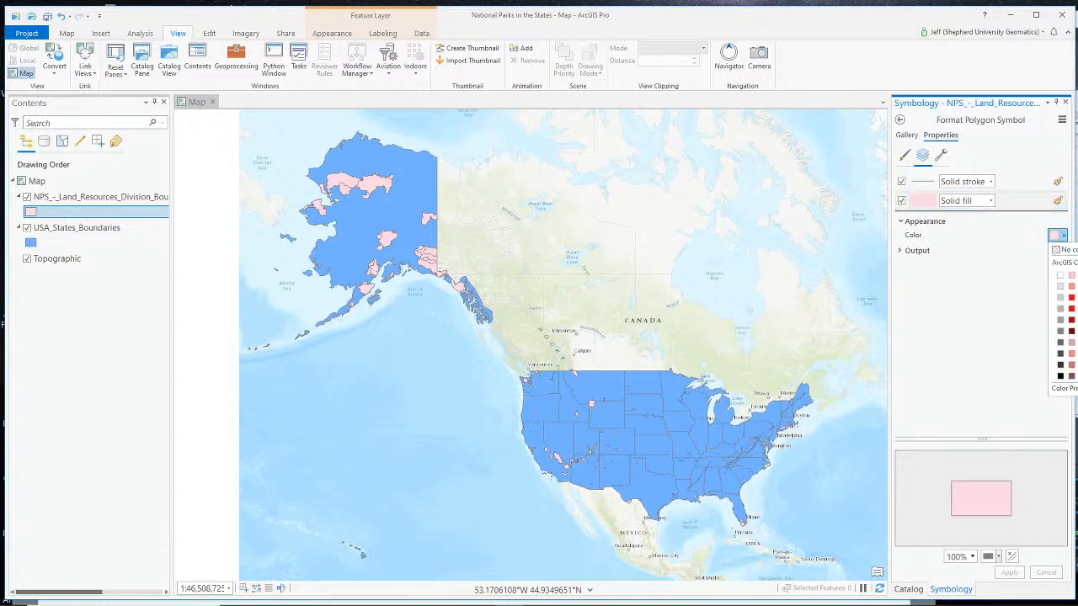
click(1077, 320)
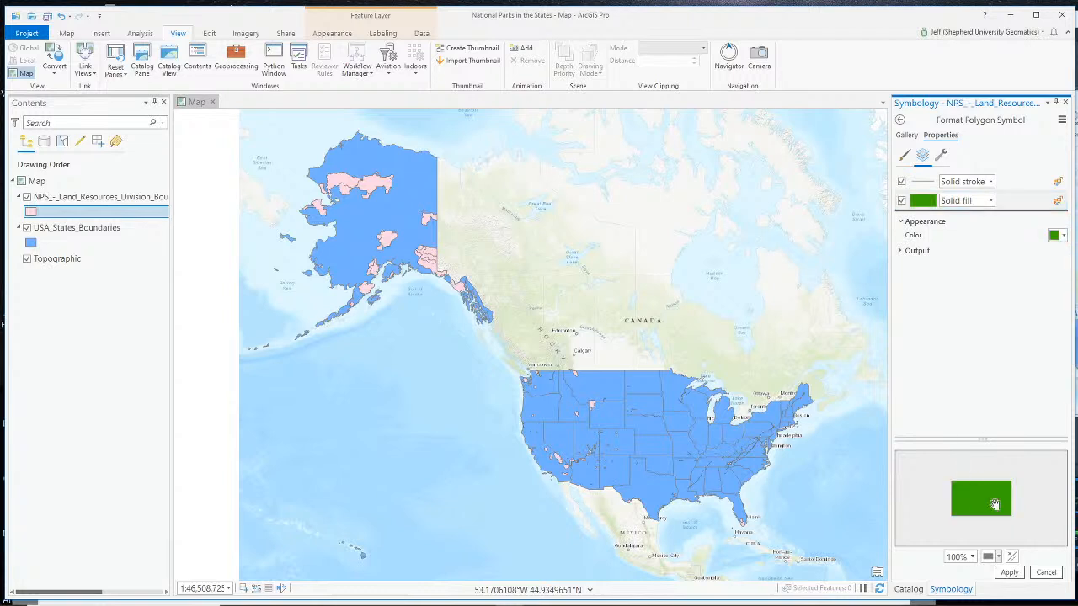
click(1008, 572)
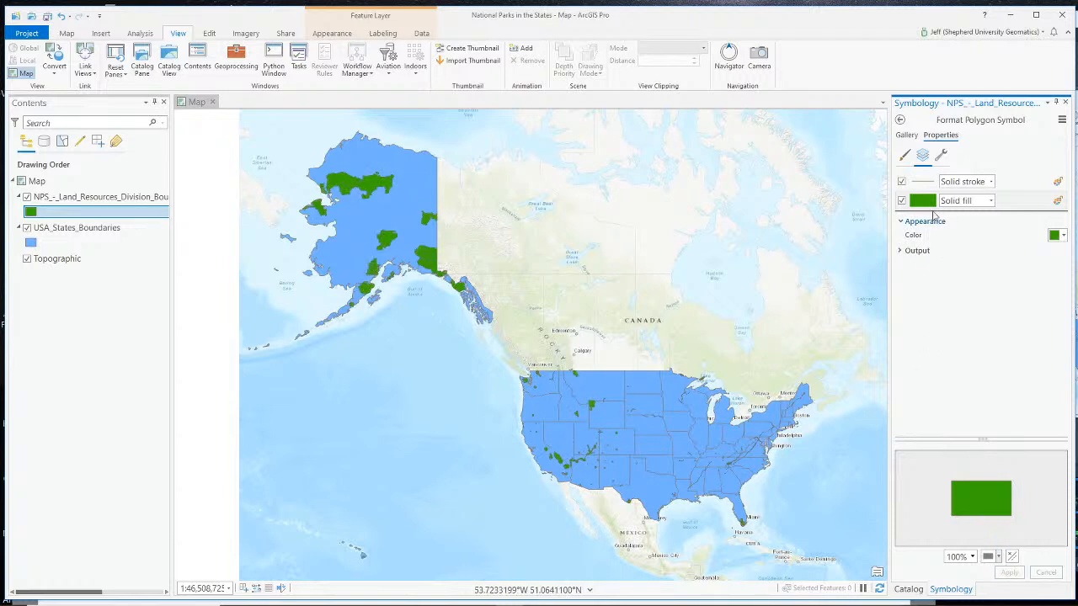
click(924, 182)
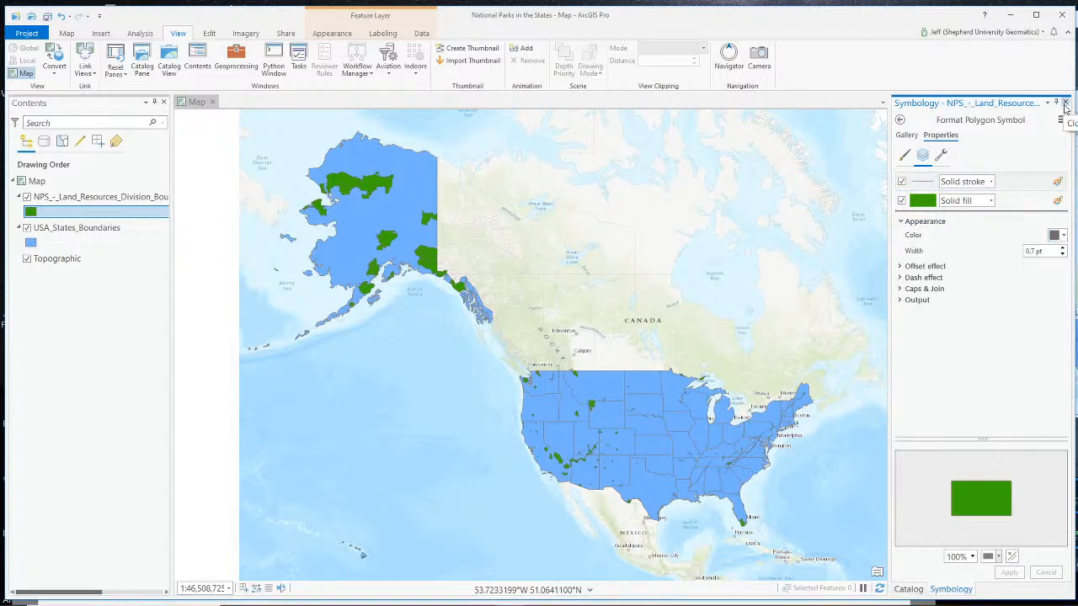
click(1065, 102)
- Select the Mesa Verde National Park polygon in southwestern Colorado, near the Utah and New Mexico borders
scroll(601, 456, up, 3)
scroll(600, 456, up, 2)
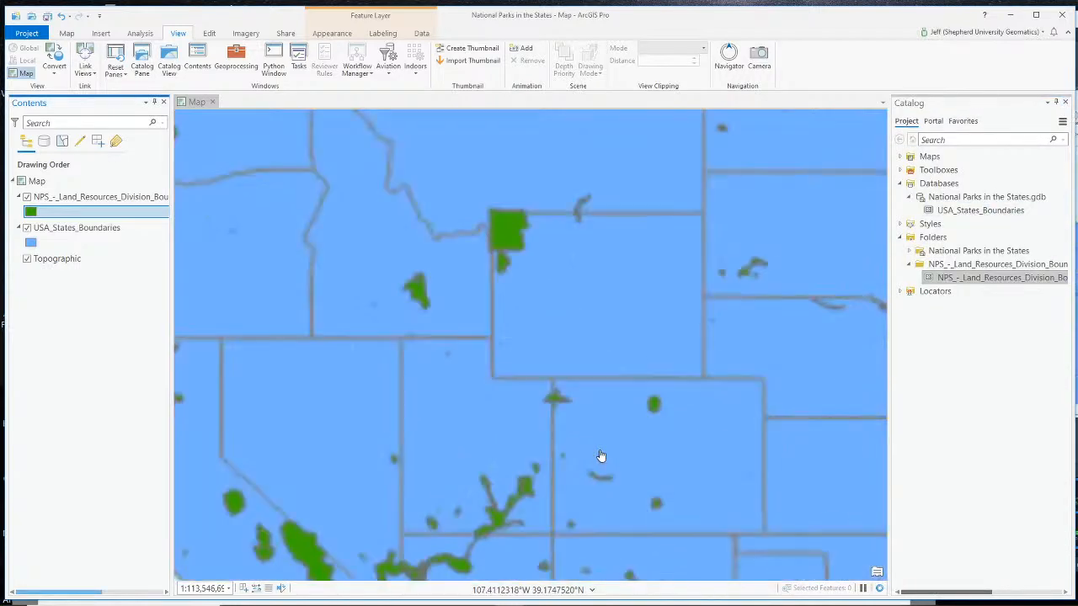
drag(521, 459, 633, 295)
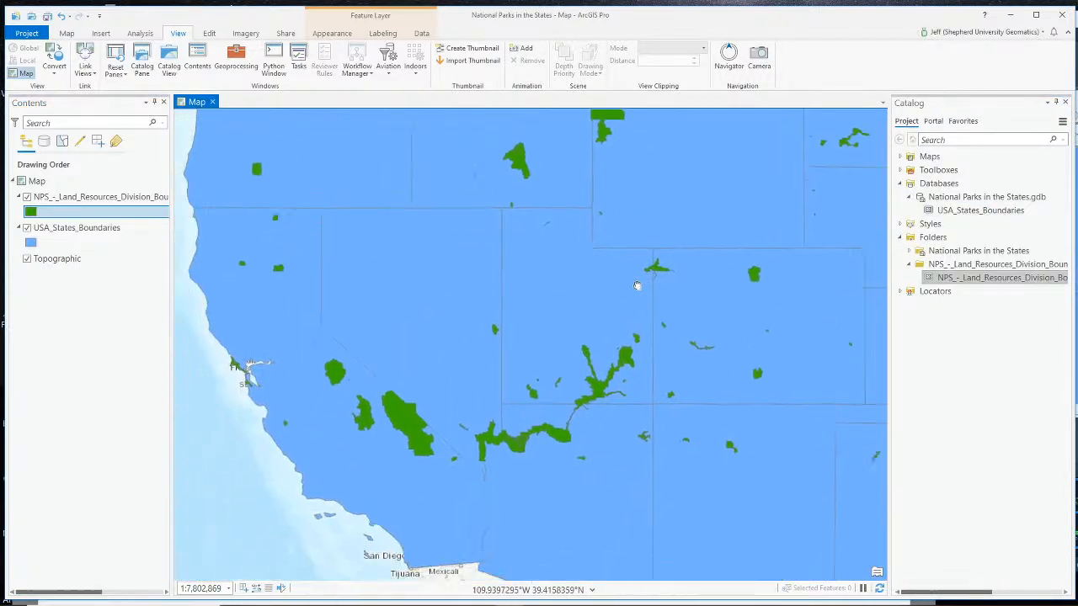
drag(688, 372, 463, 325)
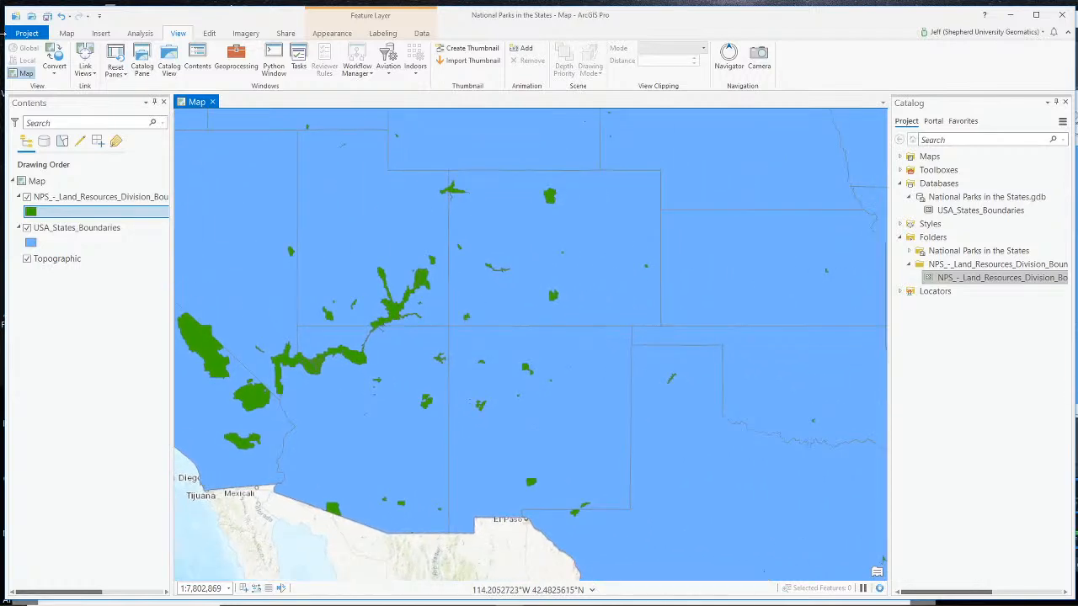
click(66, 33)
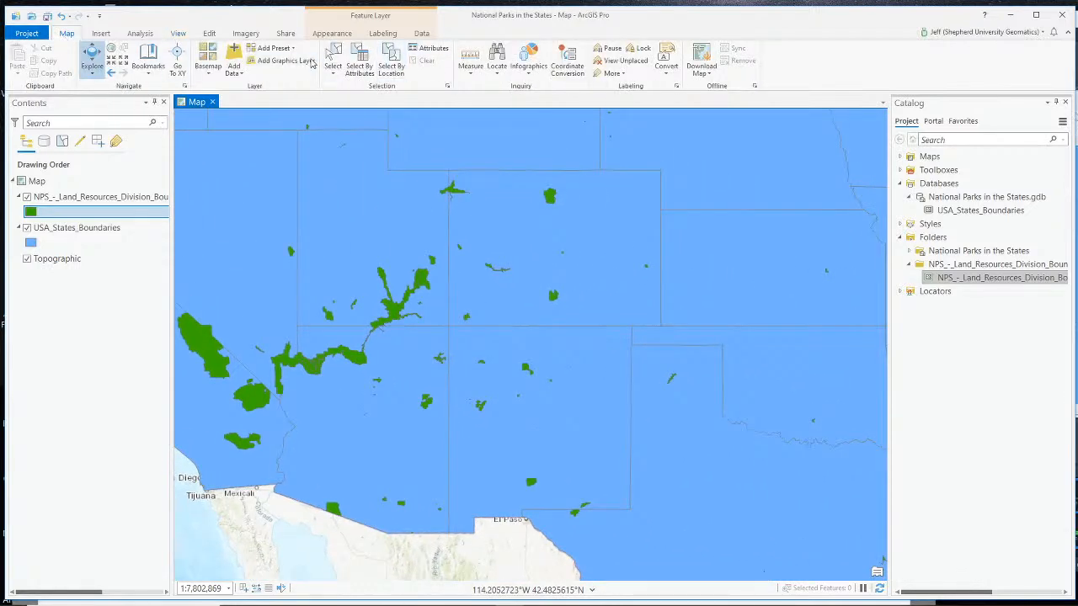
click(335, 63)
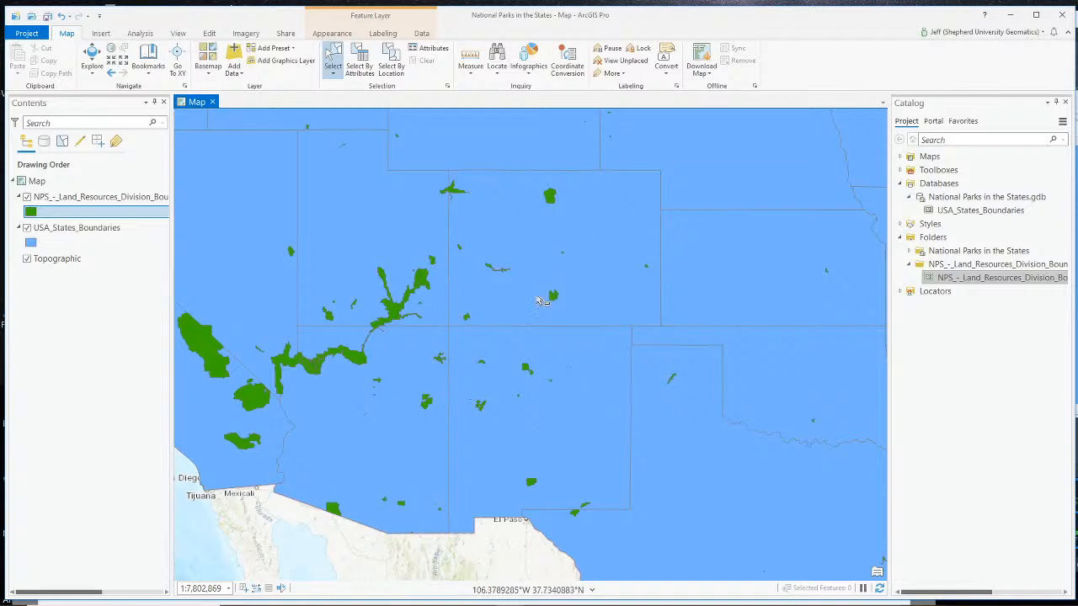
scroll(468, 308, up, 3)
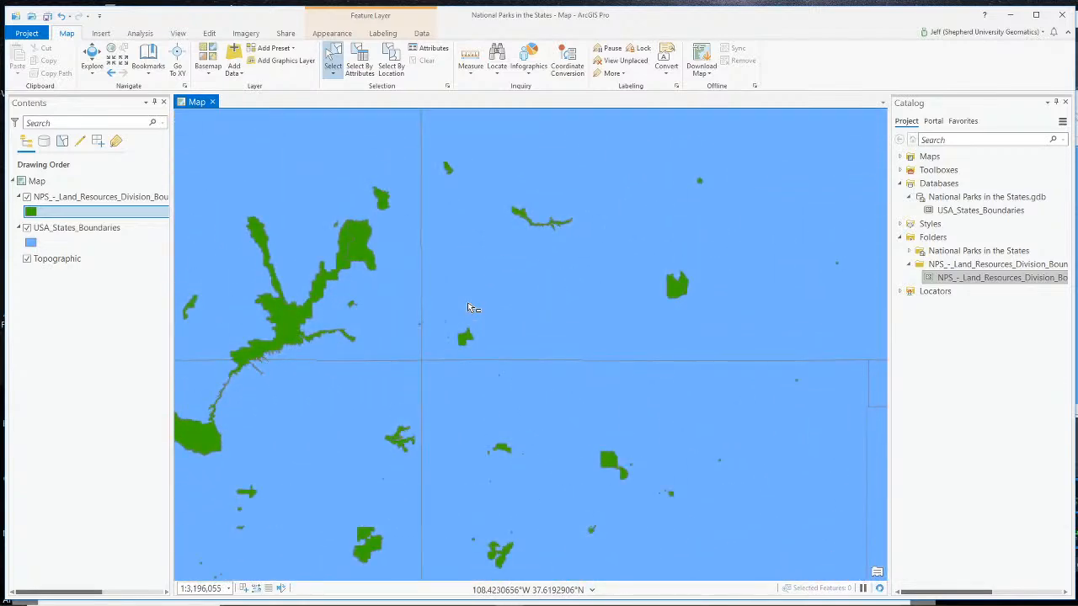
drag(416, 306, 608, 384)
click(473, 394)
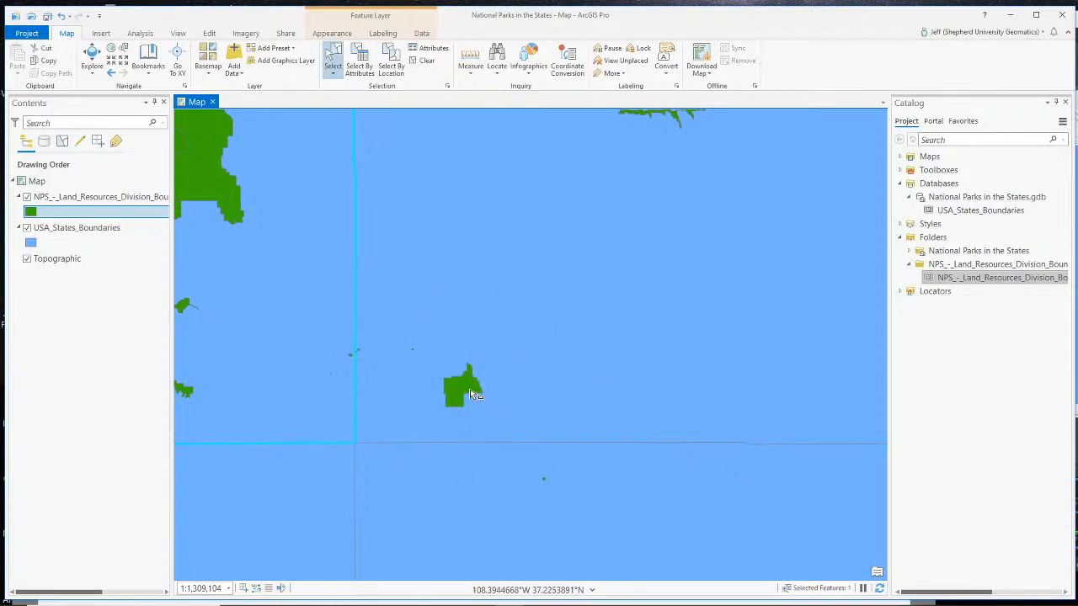
click(474, 394)
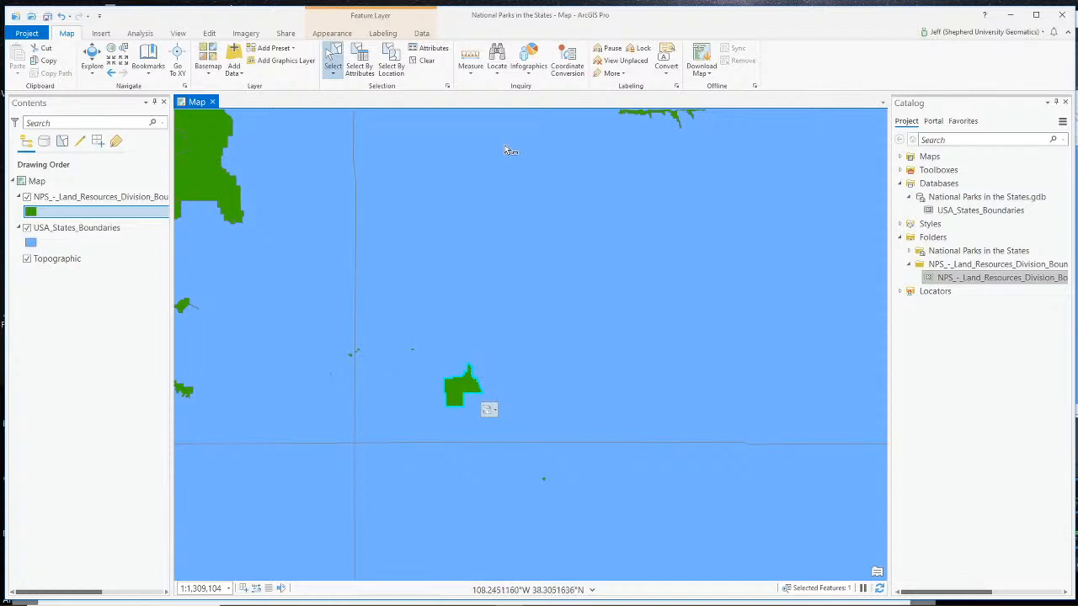
- Choose Mesa Verde National Park among the overlapping features and examine its attributes, including UNIT_NAME, STATE and UNIT_TYPE
click(489, 410)
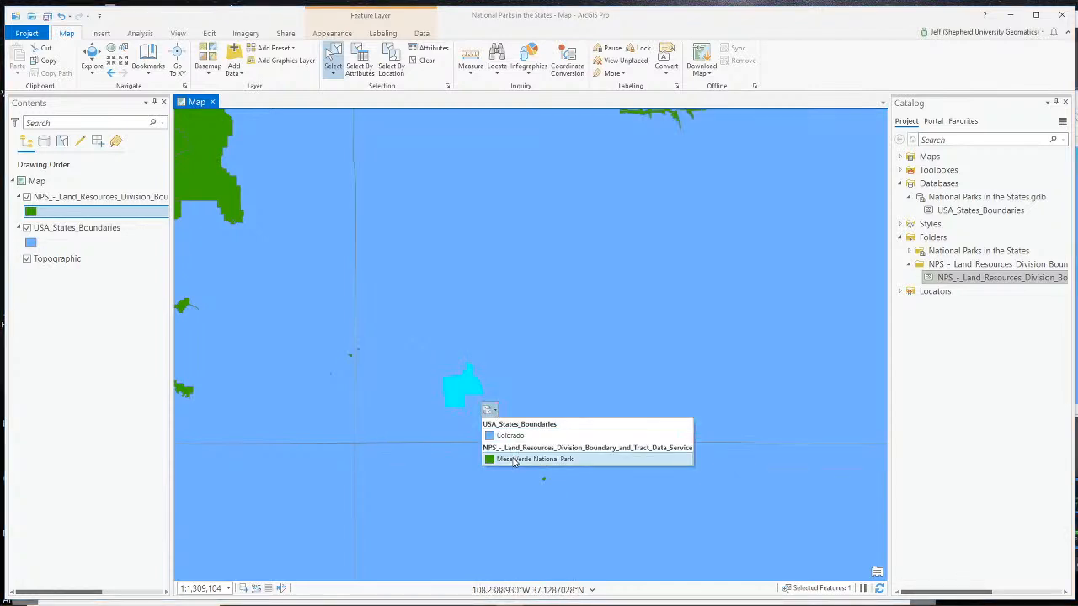
click(514, 459)
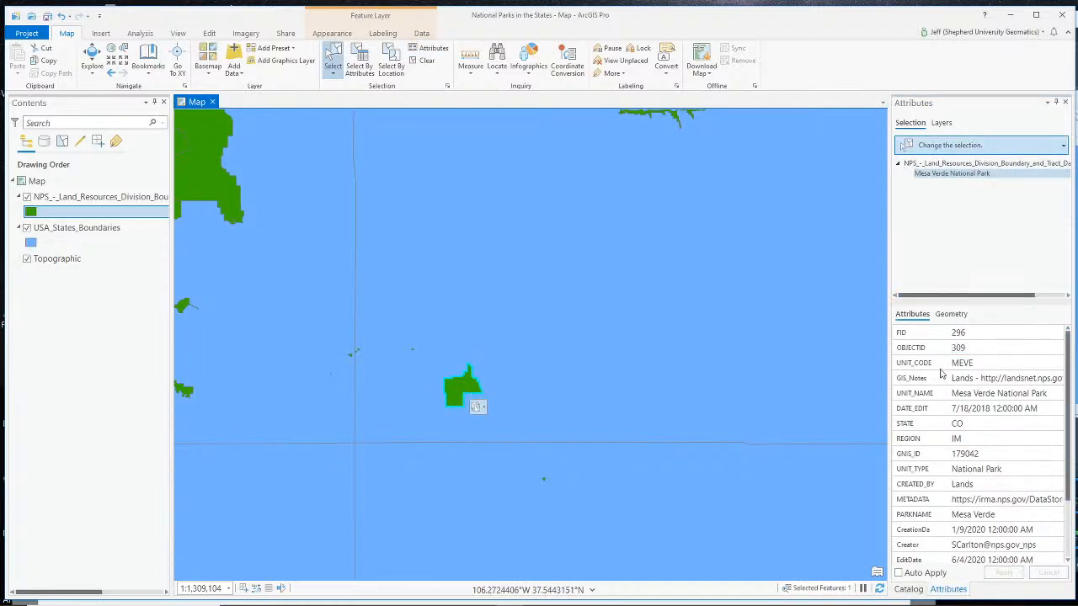
click(966, 365)
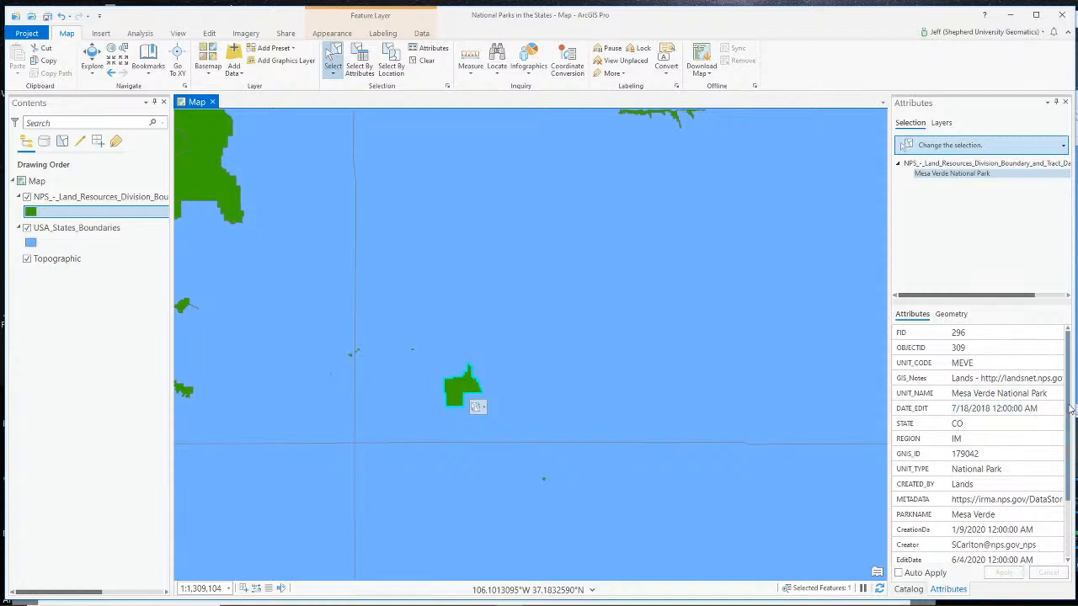
scroll(1071, 425, down, 1)
mouse_move(1070, 419)
mouse_down()
mouse_move(1063, 398)
mouse_move(1068, 443)
mouse_move(1068, 414)
mouse_up()
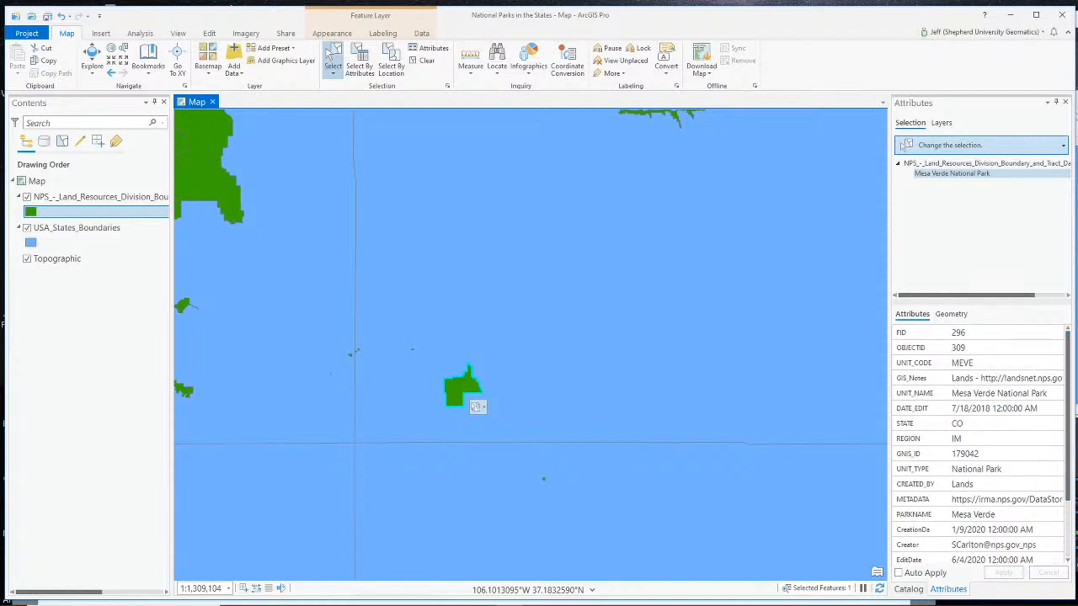
- Switch to Chrome, look through the Colorado and Utah 2020 photo album, and return to the ArcGIS Pro project
click(454, 603)
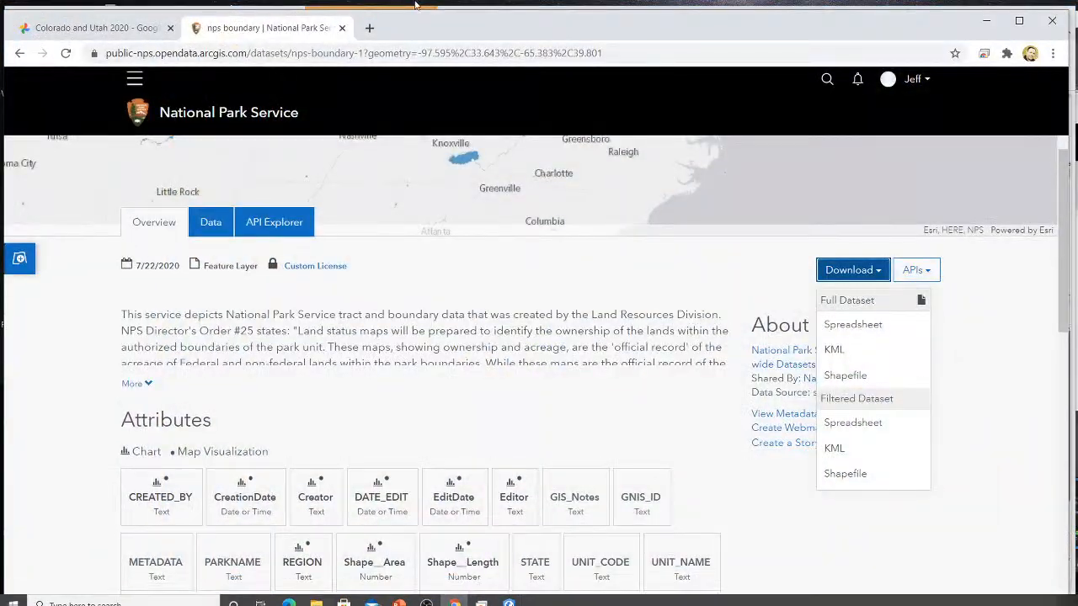
click(93, 27)
scroll(471, 211, down, 10)
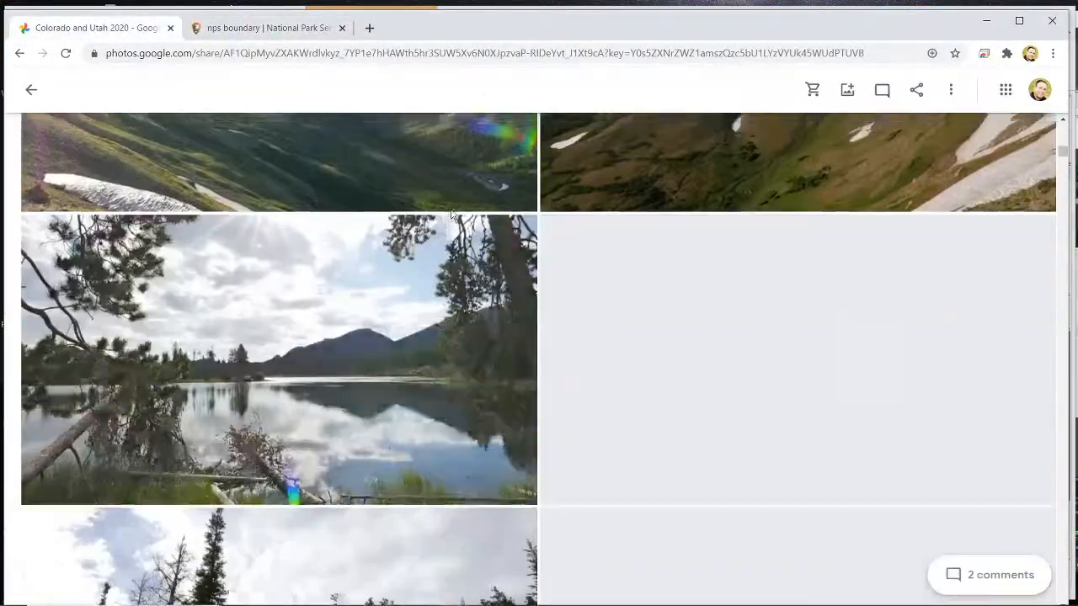
scroll(452, 206, down, 15)
scroll(453, 197, down, 15)
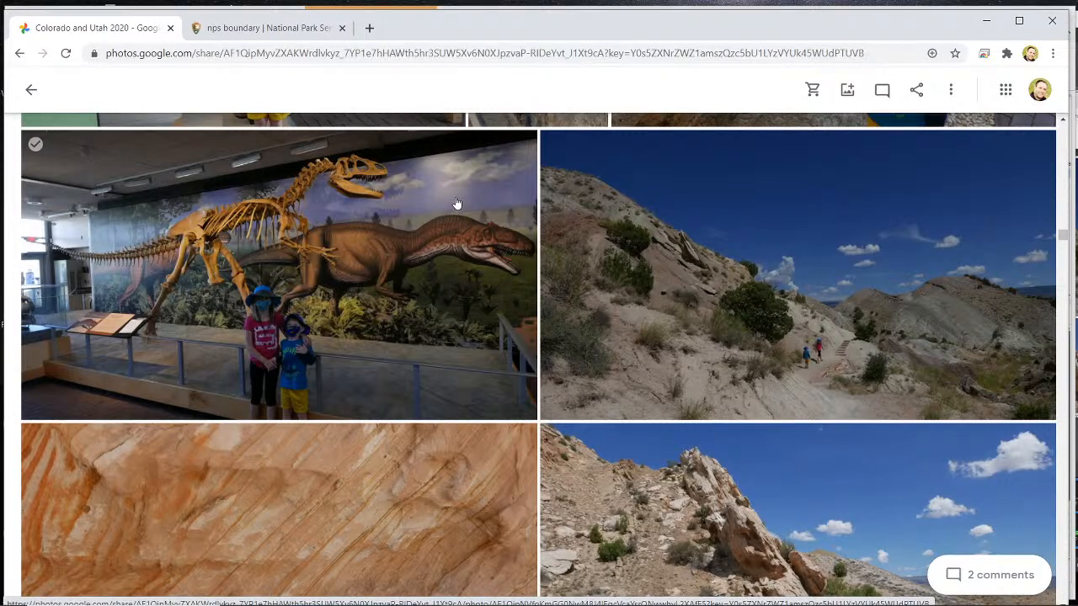
click(508, 596)
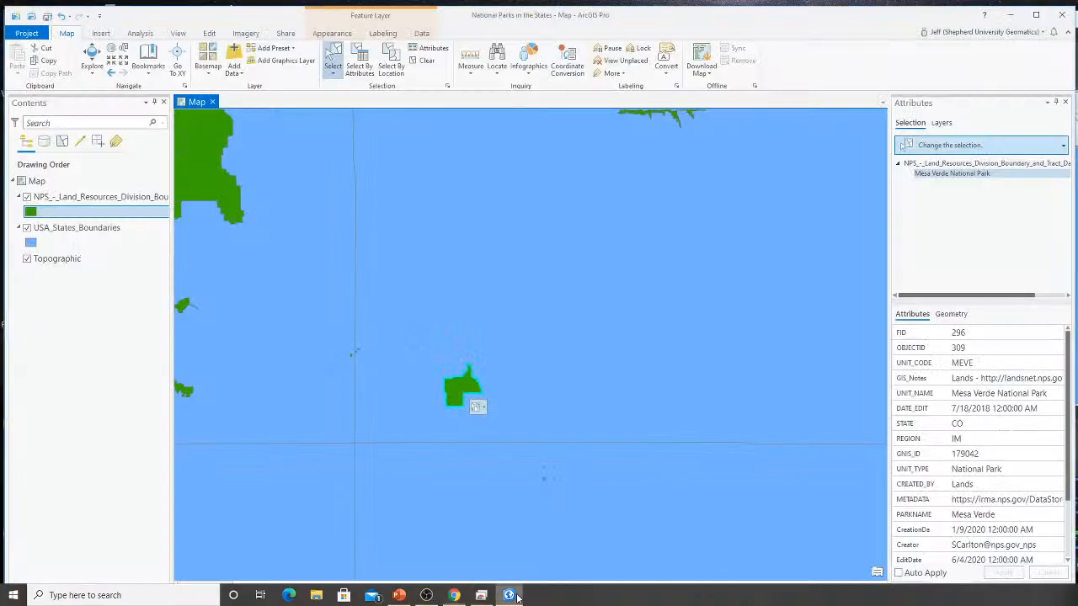
- Select Arches National Park and Canyonlands National Park in eastern Utah, one after the other, and view their attributes
scroll(576, 370, up, 1)
scroll(576, 369, down, 4)
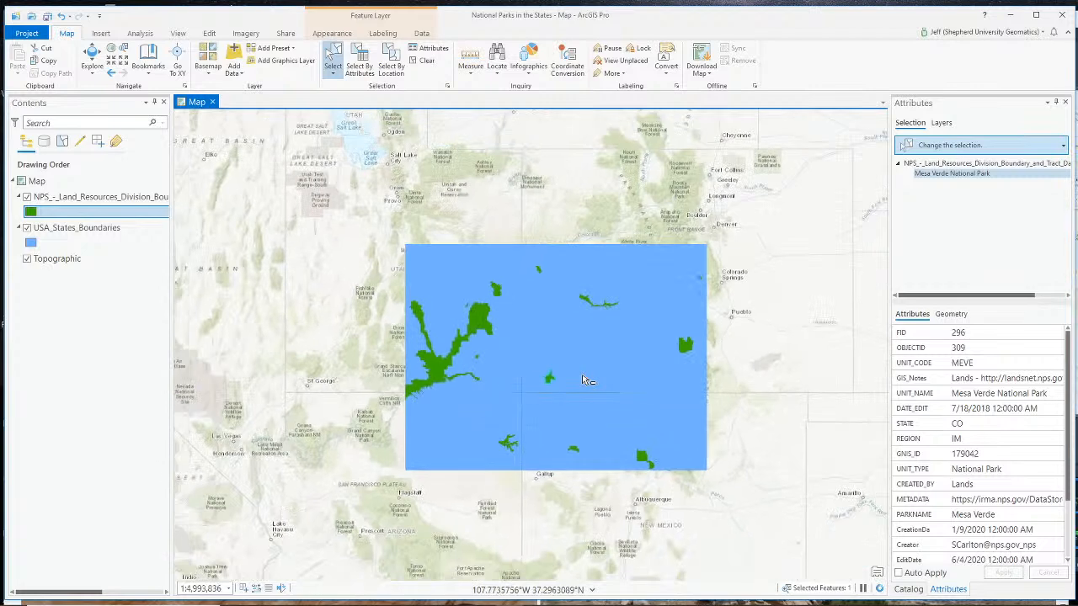
scroll(739, 347, down, 1)
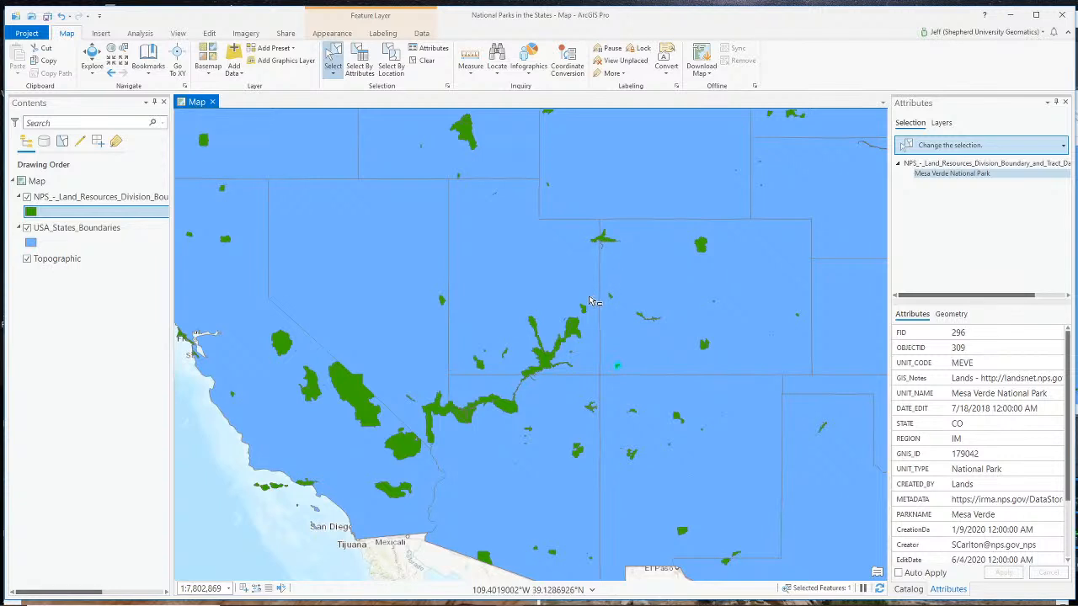
scroll(594, 310, up, 2)
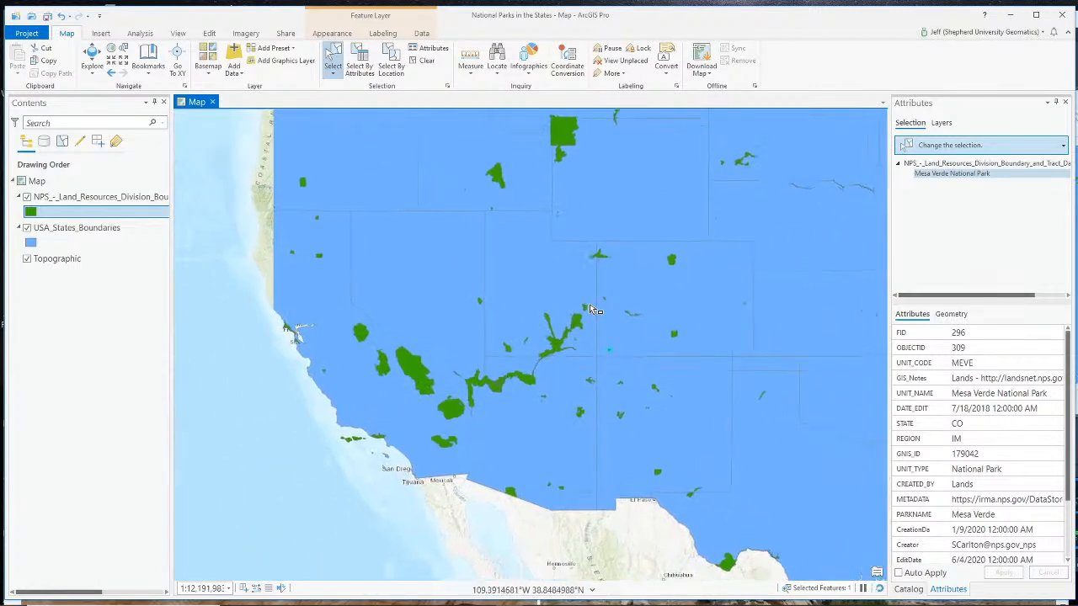
scroll(580, 313, up, 1)
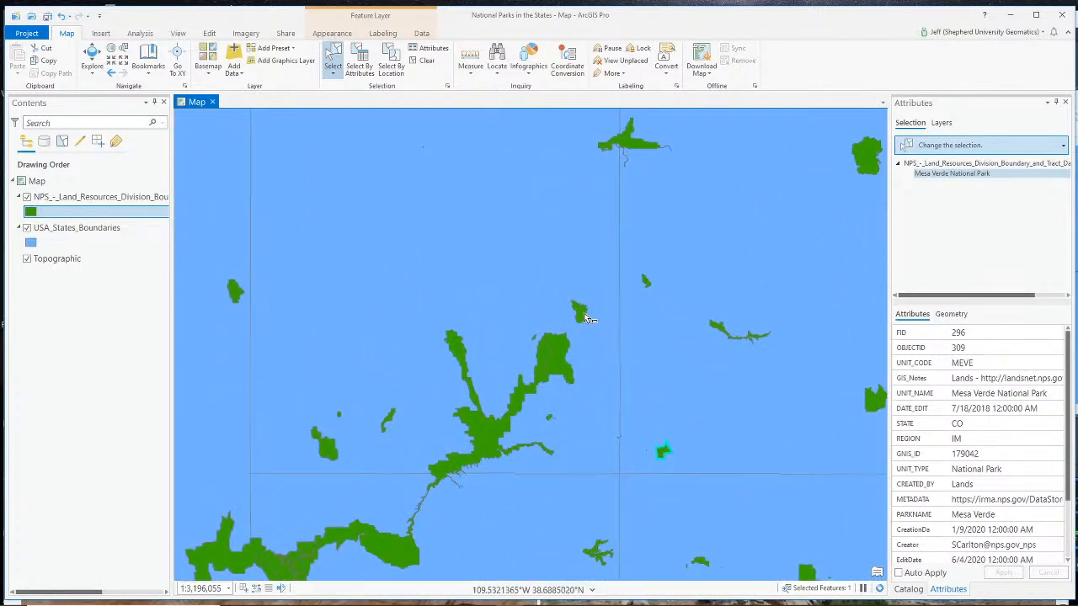
click(580, 313)
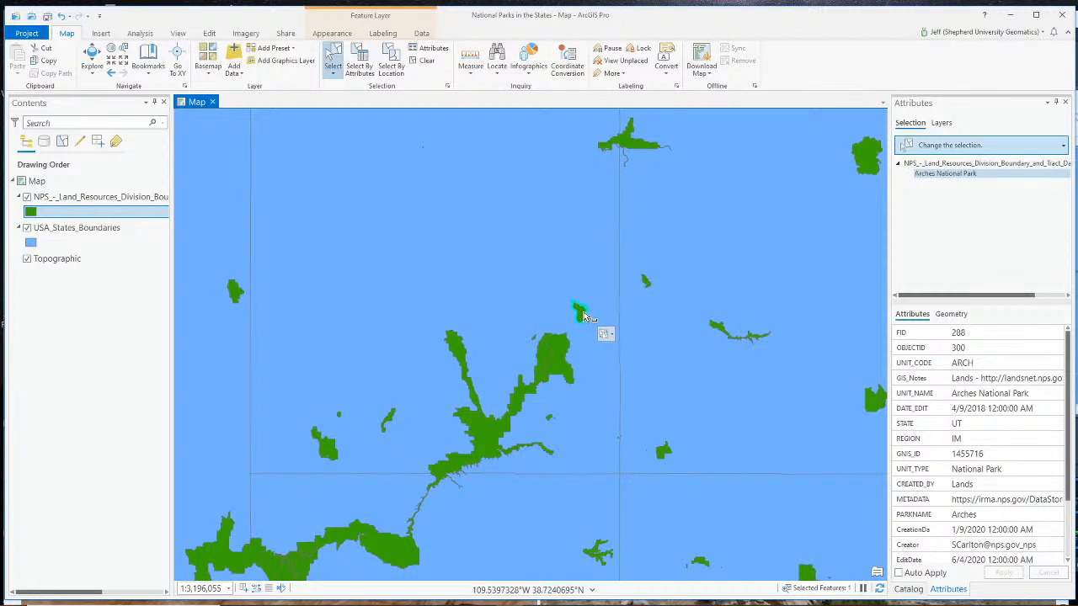
click(558, 365)
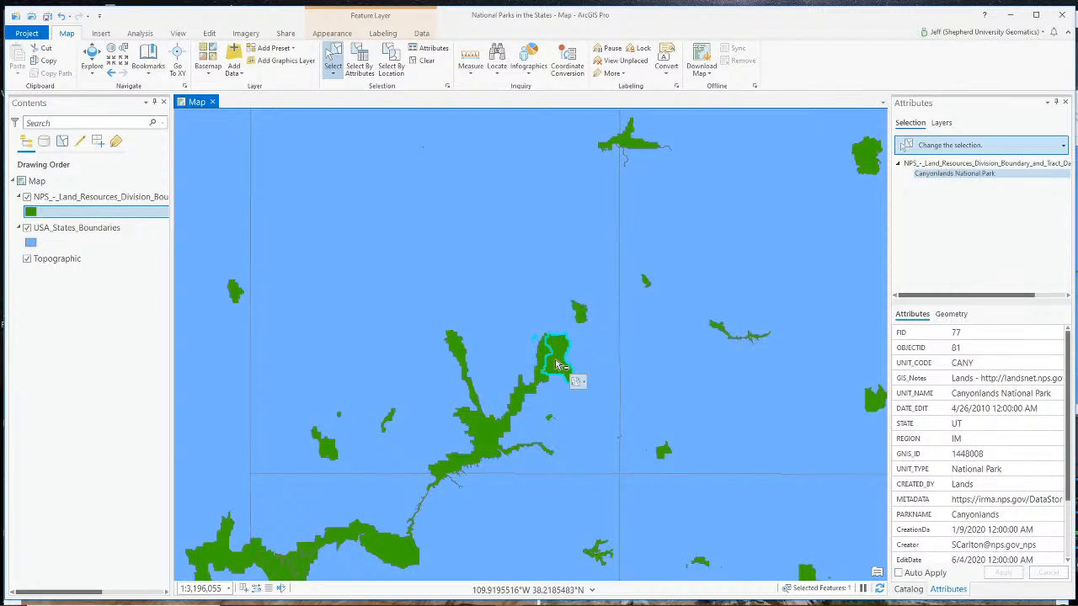
- Select Hovenweep National Monument on the Utah–Colorado border, followed by Mesa Verde National Park, and view each one's attributes
scroll(564, 374, up, 1)
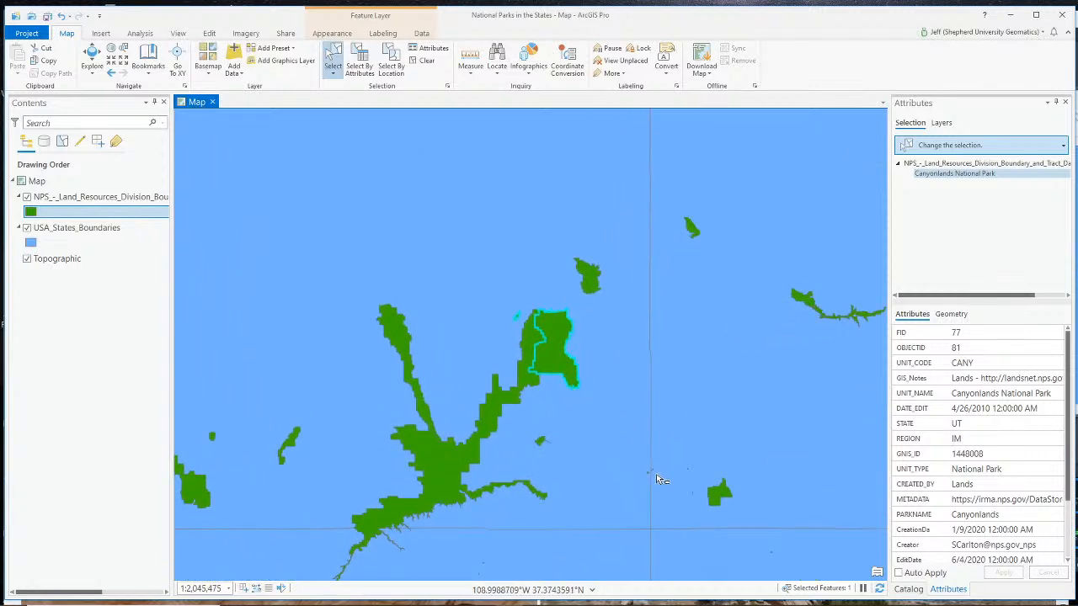
scroll(661, 479, up, 3)
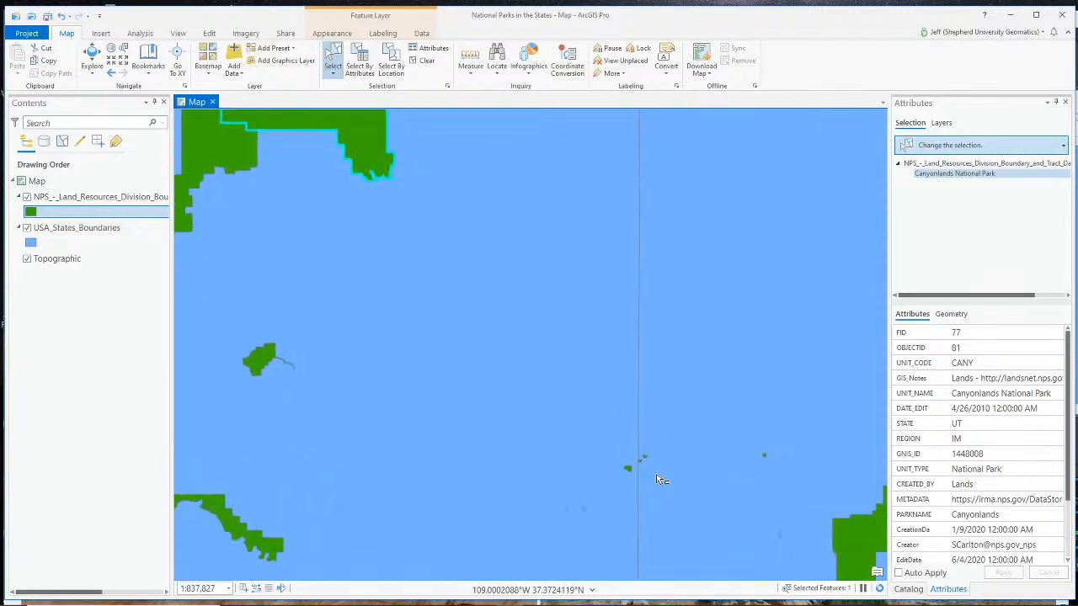
click(627, 473)
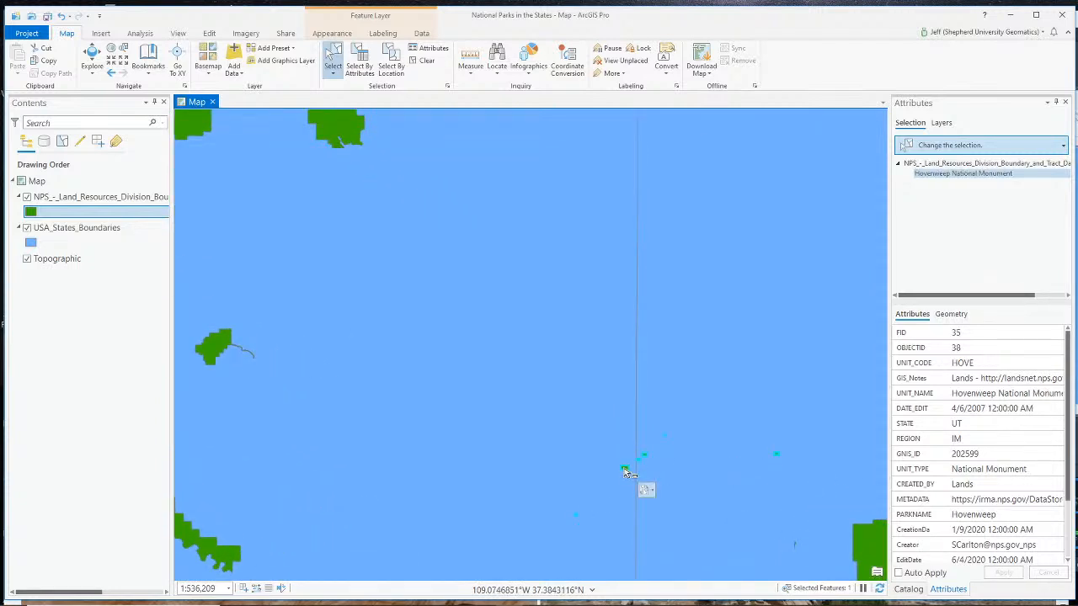
click(865, 541)
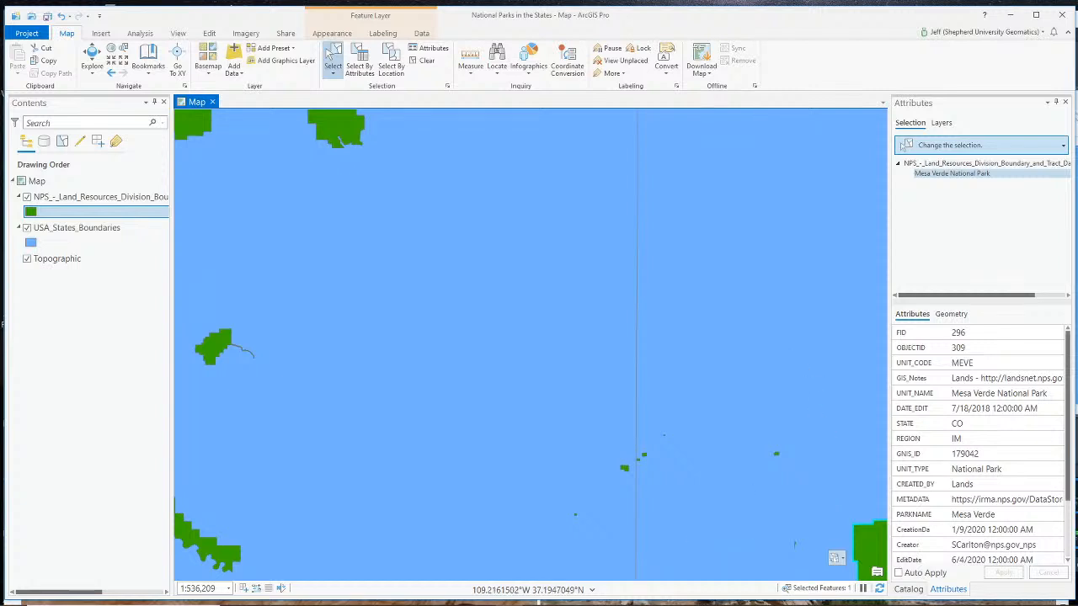
- Switch to Chrome and view the snow-patched mountainside photo and the family photo after it in the Colorado and Utah 2020 album
click(454, 596)
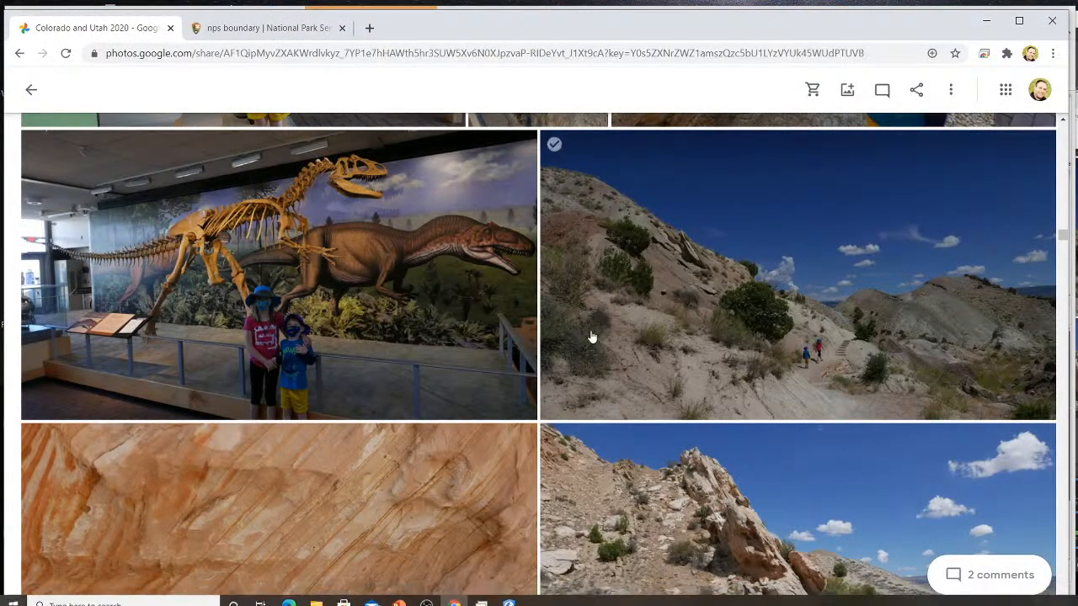
scroll(592, 337, down, 12)
scroll(581, 341, down, 15)
scroll(590, 311, up, 15)
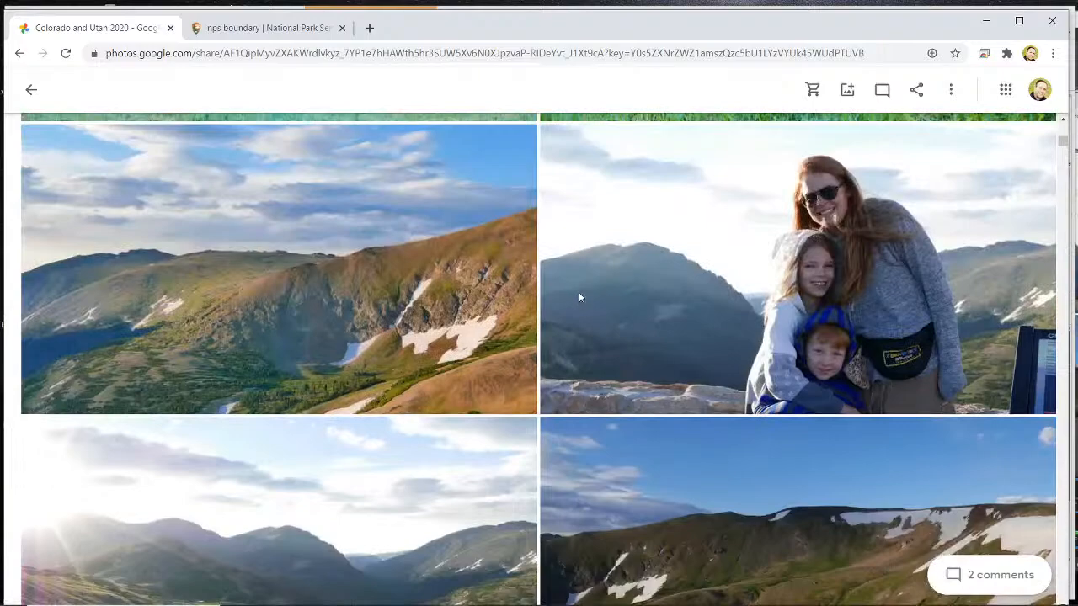
scroll(578, 297, up, 6)
scroll(505, 353, down, 3)
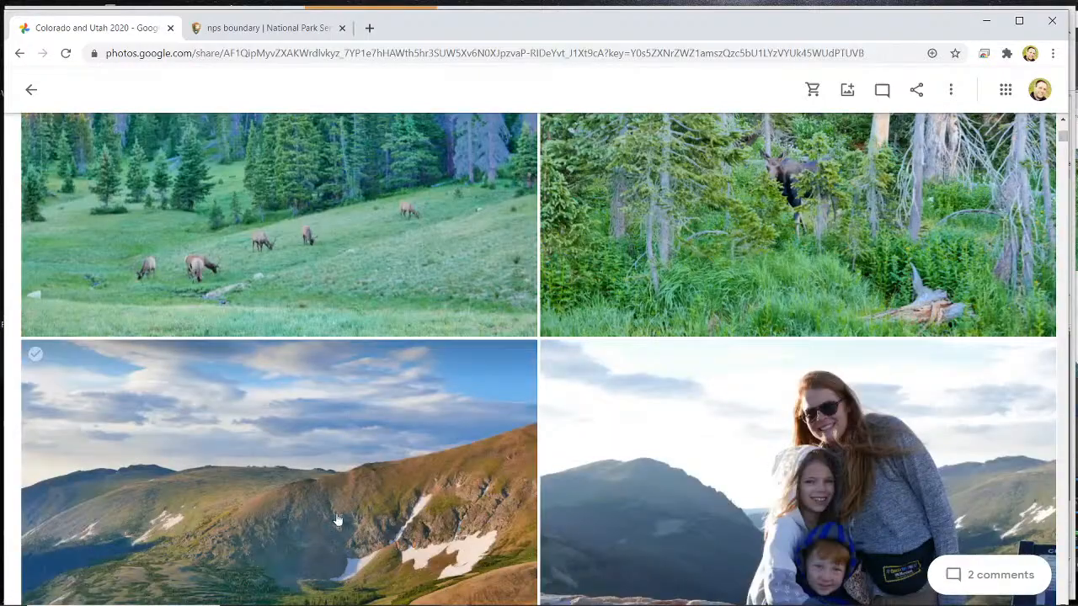
scroll(337, 518, down, 2)
click(329, 375)
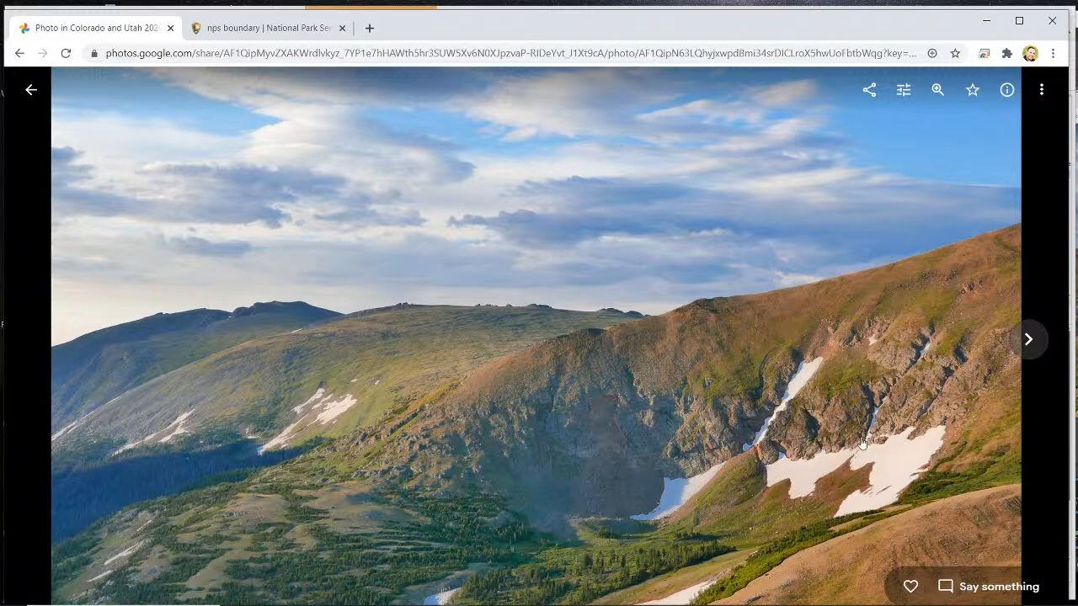
click(1020, 345)
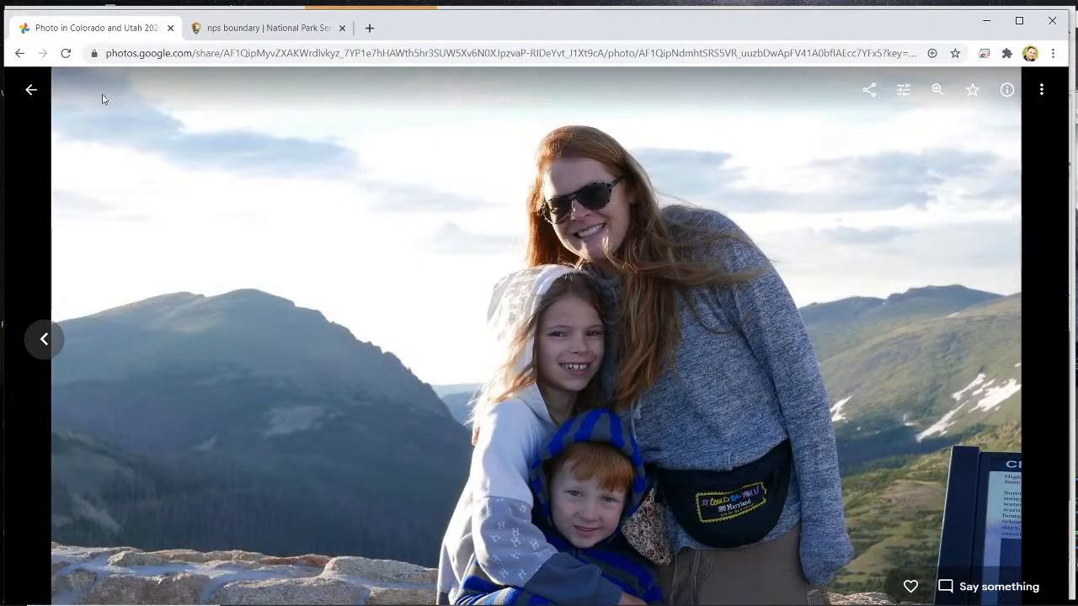
click(26, 88)
- View the photo of the child with outstretched arms at the mountain lake, and return to the album
scroll(821, 328, down, 3)
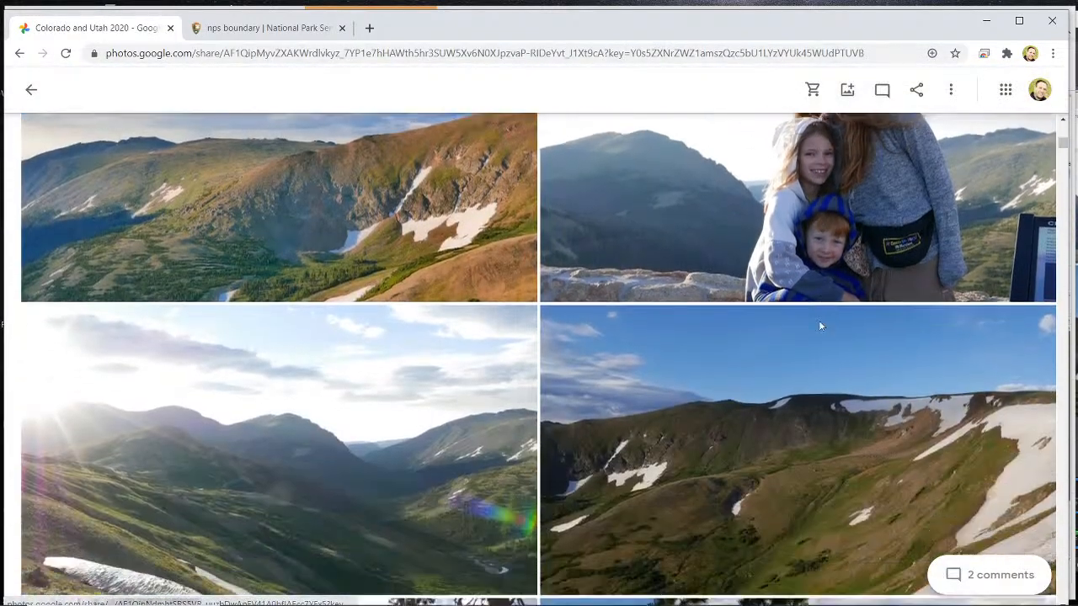
scroll(821, 328, down, 7)
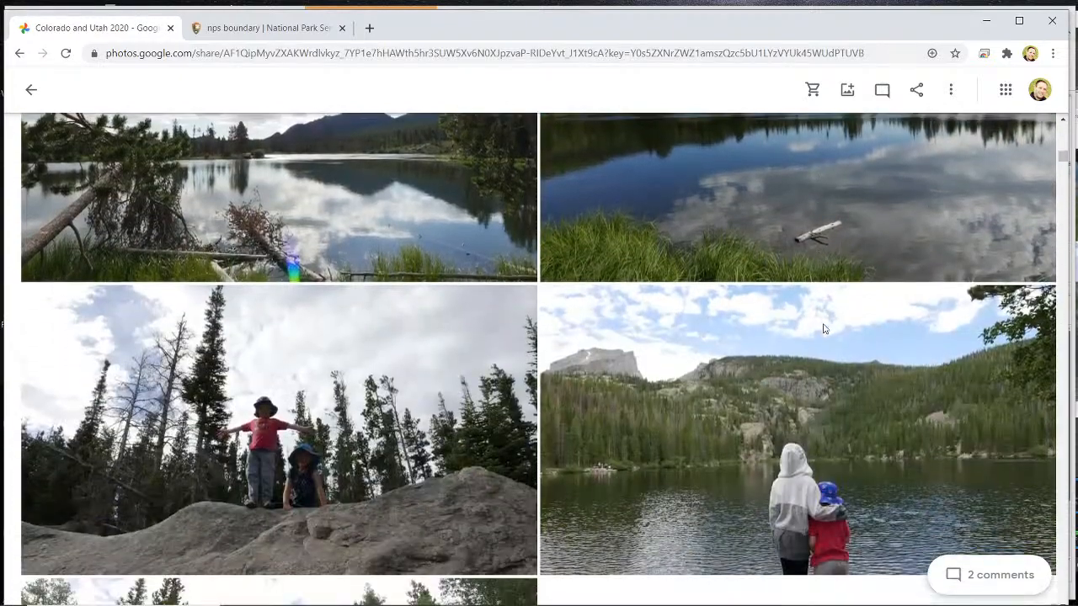
scroll(824, 328, down, 5)
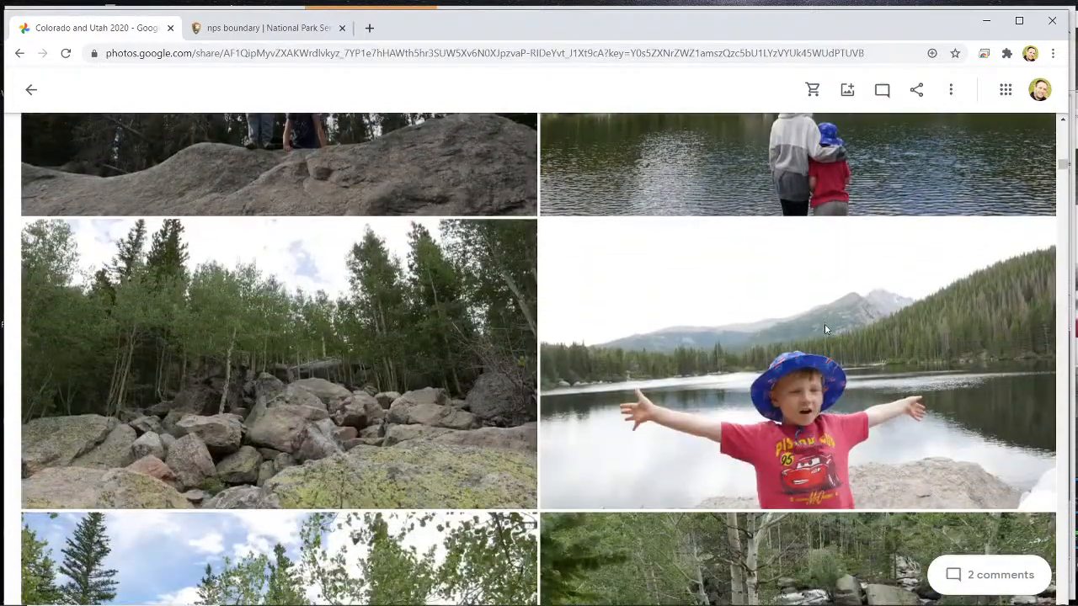
click(826, 358)
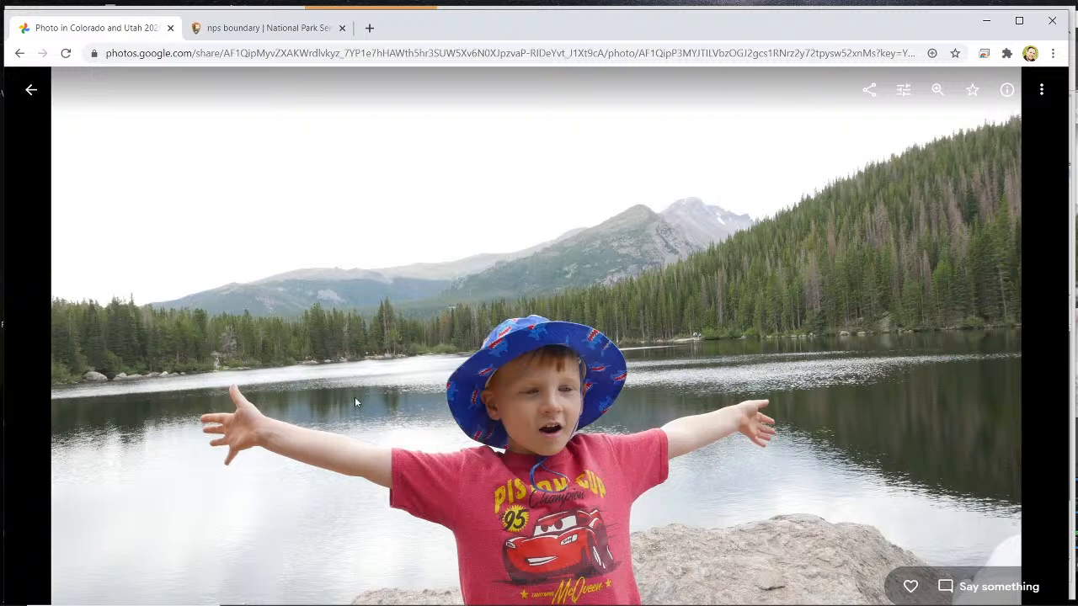
click(31, 89)
- Find the alpine tundra landscape photo further down the album, view it enlarged, and return to the album
scroll(548, 516, down, 1)
scroll(548, 515, down, 10)
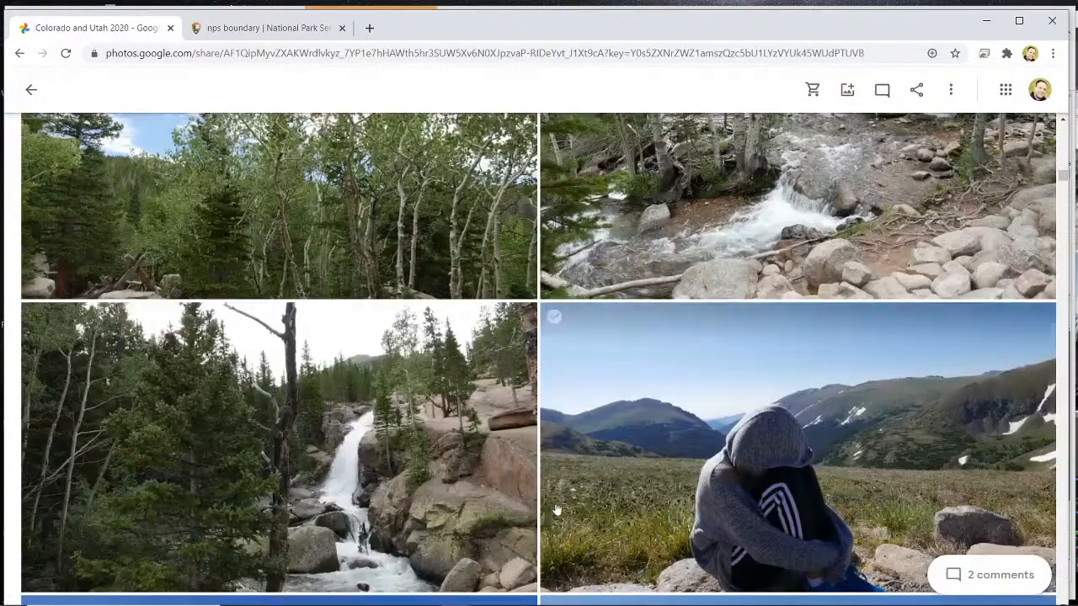
scroll(562, 501, down, 4)
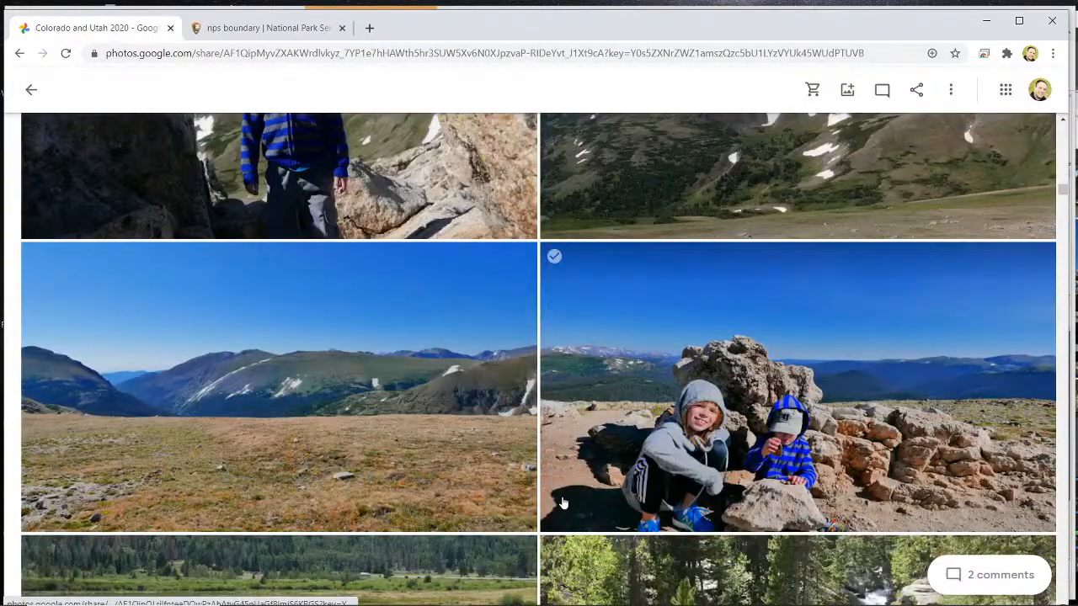
scroll(563, 502, down, 5)
scroll(562, 501, up, 4)
scroll(562, 502, up, 1)
click(373, 385)
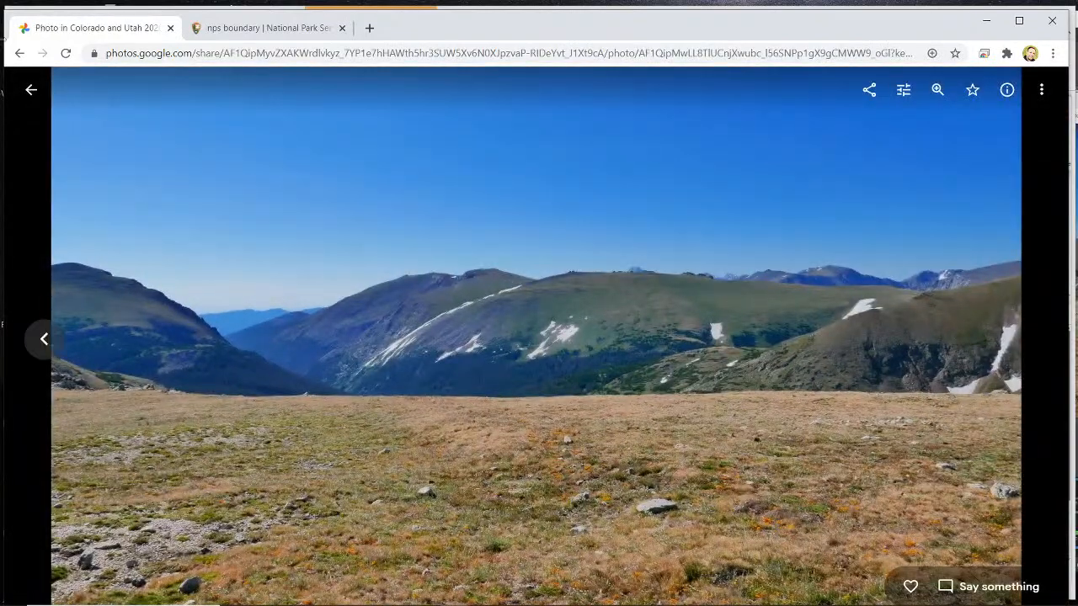
click(31, 89)
- View the photo of the pond with the Meadow Closed wildlife protection sign, and return to the album
scroll(354, 446, down, 3)
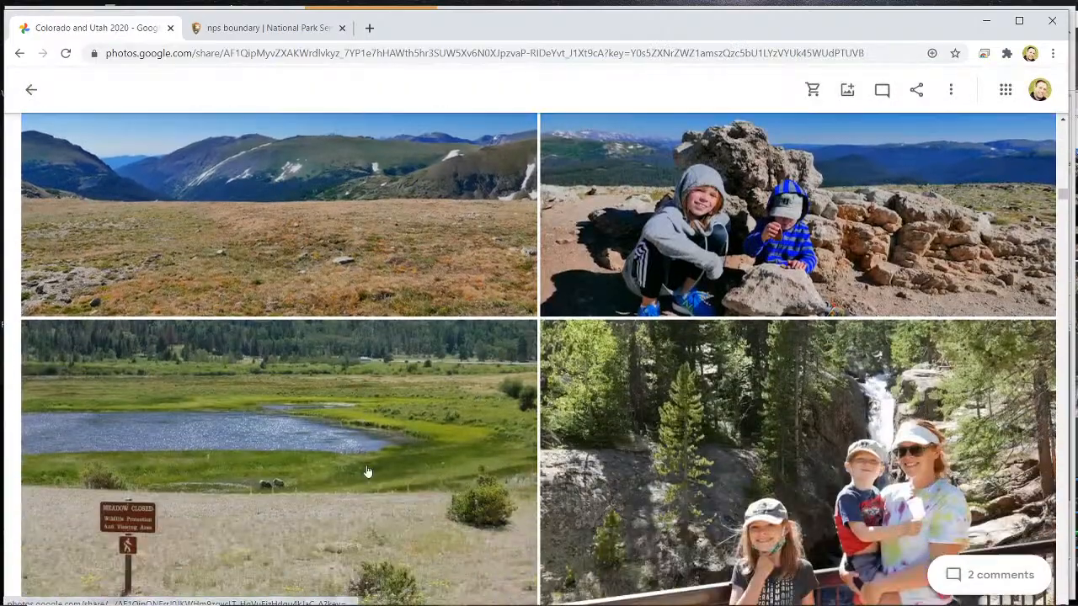
click(274, 267)
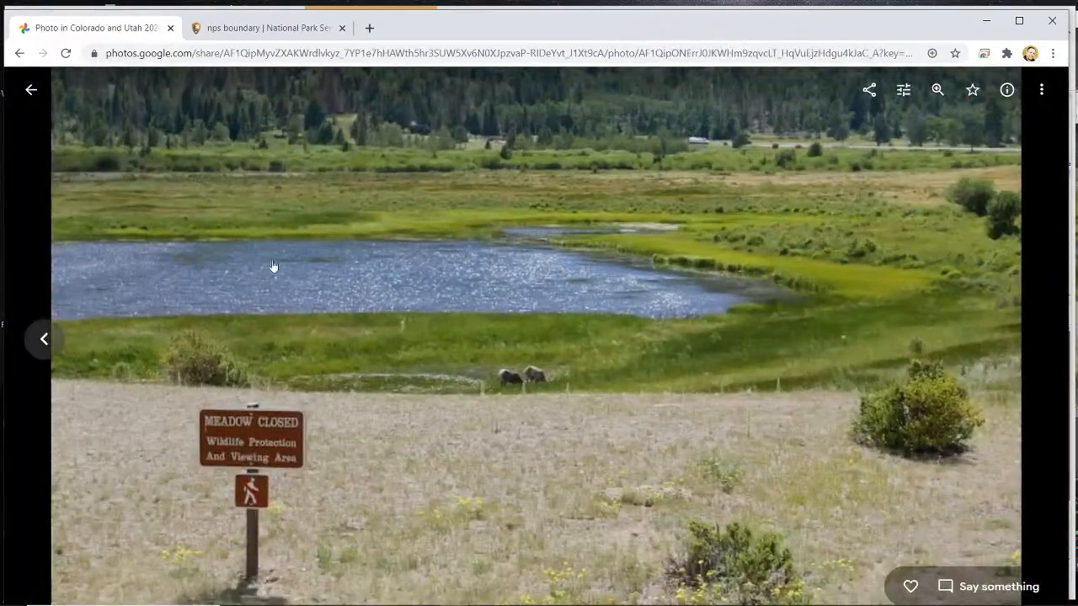
click(32, 90)
- View the two bighorn sheep photos and the moose grazing photo, returning to the album after each group
click(440, 450)
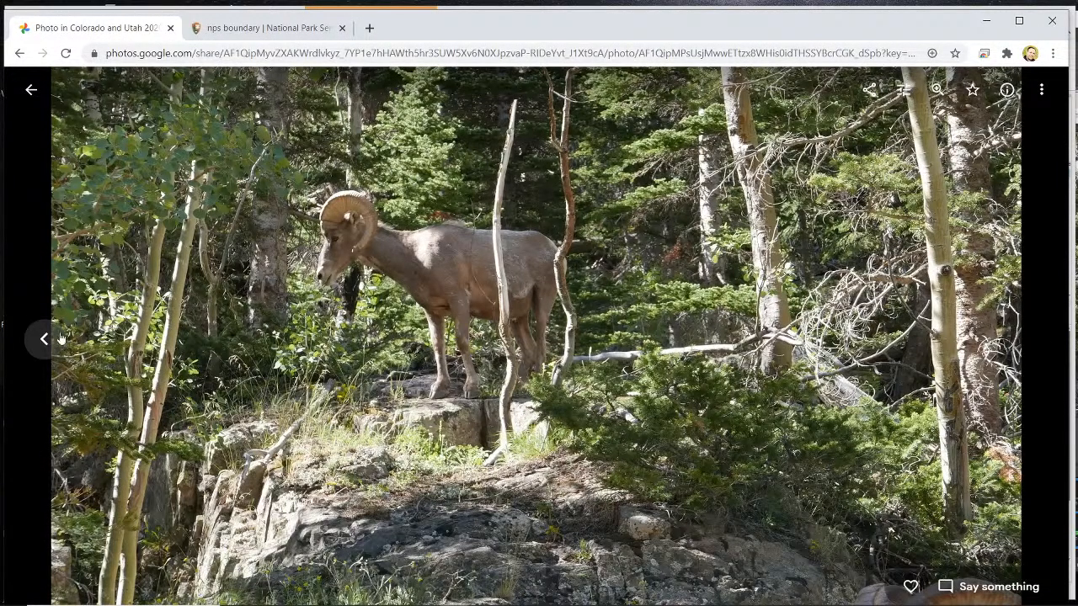
click(47, 340)
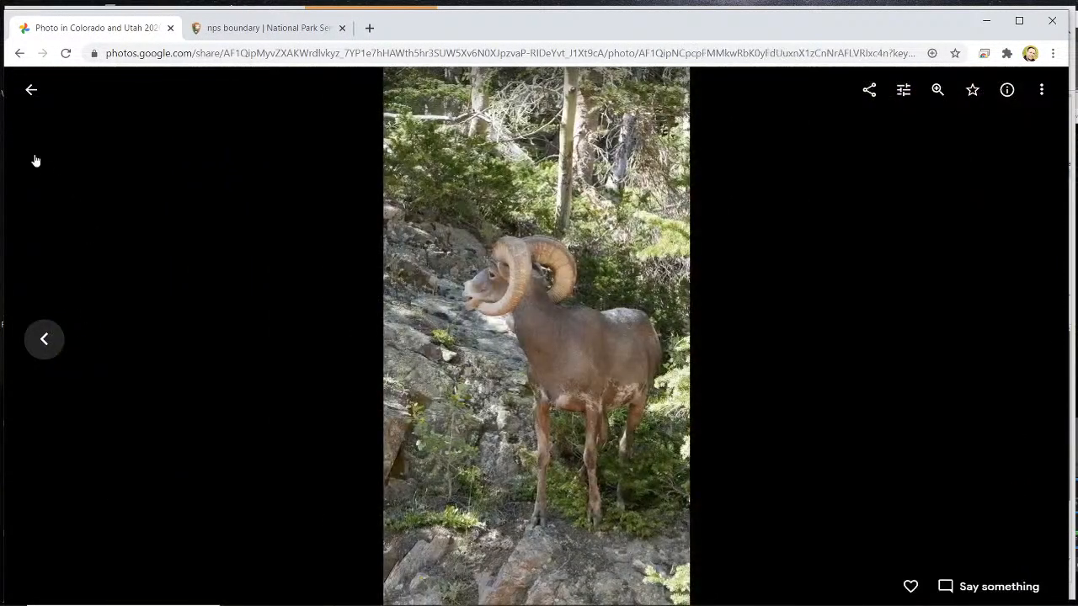
click(30, 89)
scroll(456, 508, down, 4)
click(823, 217)
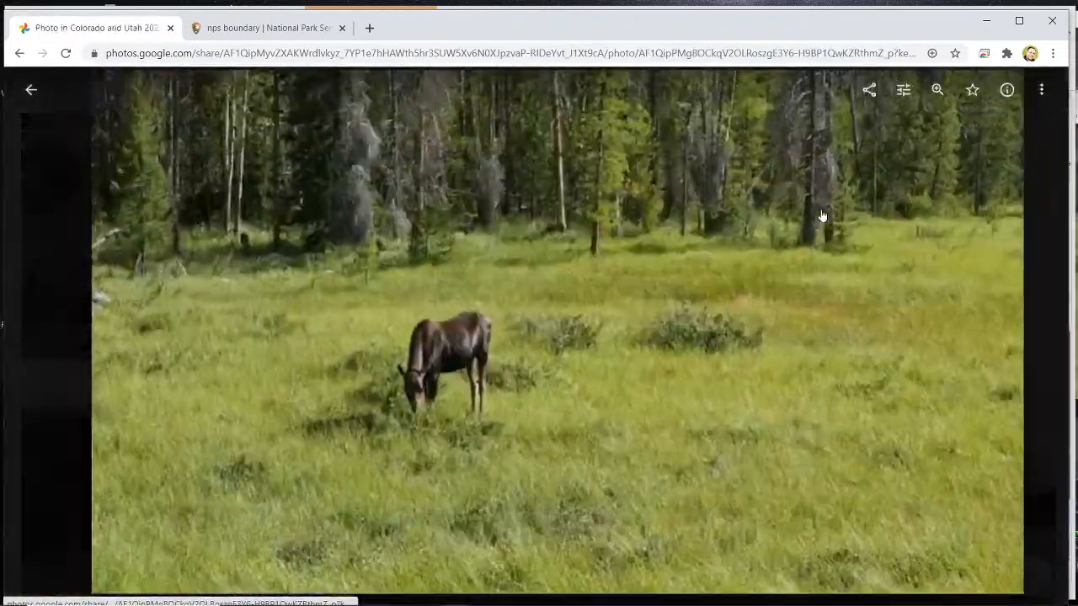
click(30, 89)
- View the photo of the gravel riverbank beneath misty hills, and return to the album
scroll(402, 324, down, 5)
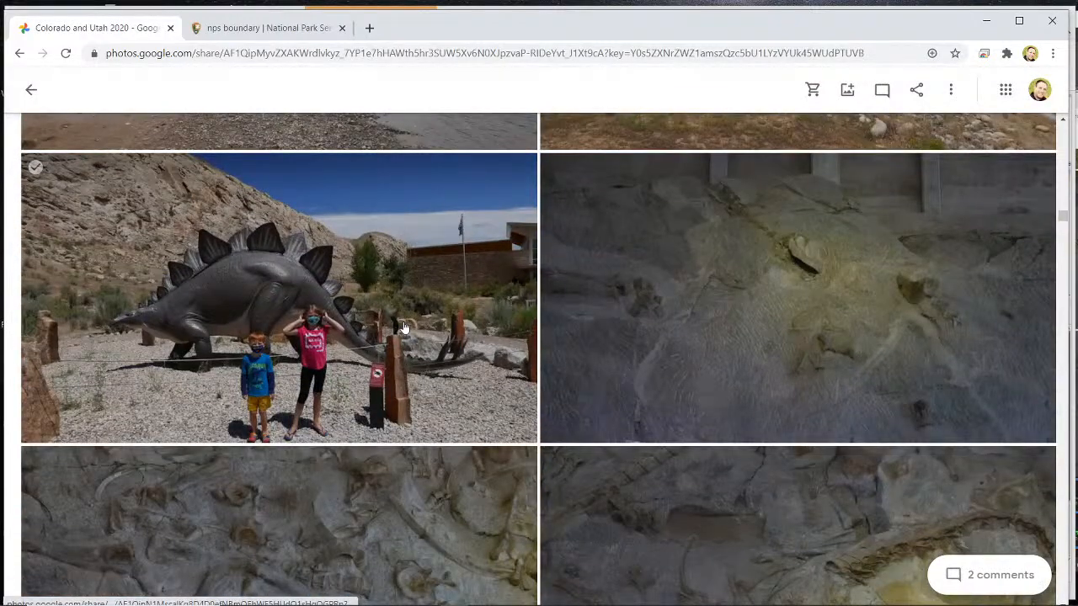
scroll(402, 358, up, 3)
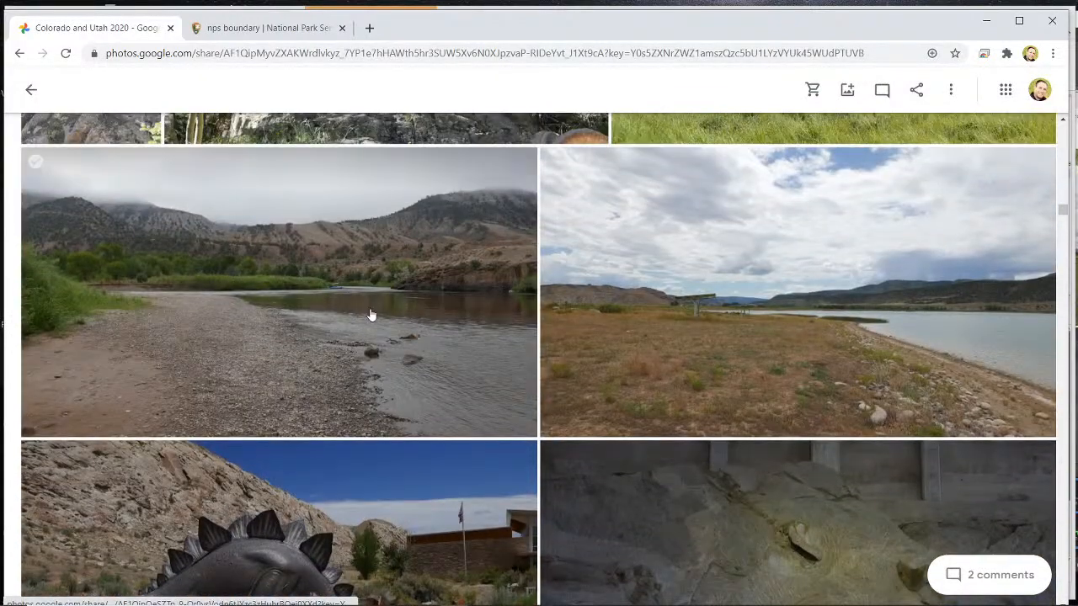
click(380, 321)
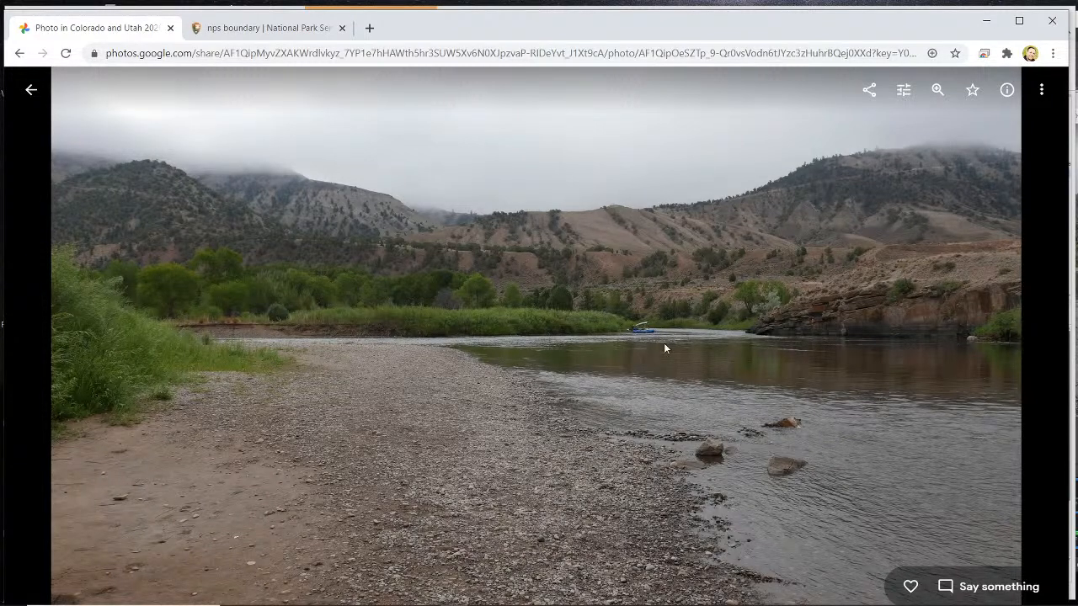
click(31, 90)
- View the stegosaurus statue photo and the fossil bone wall photo, returning to the album after each one
scroll(286, 371, down, 3)
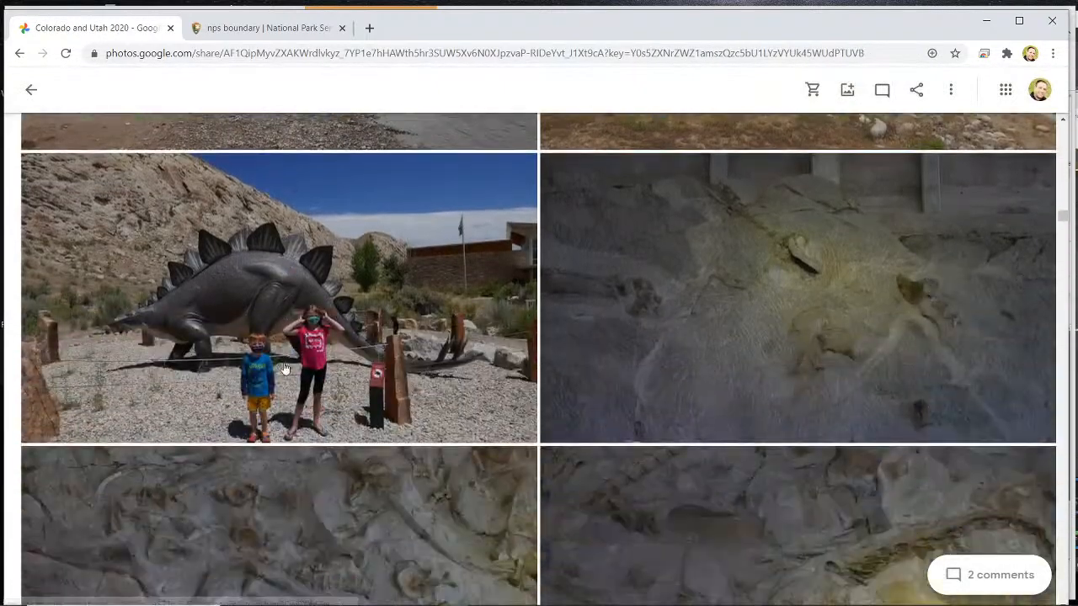
click(293, 321)
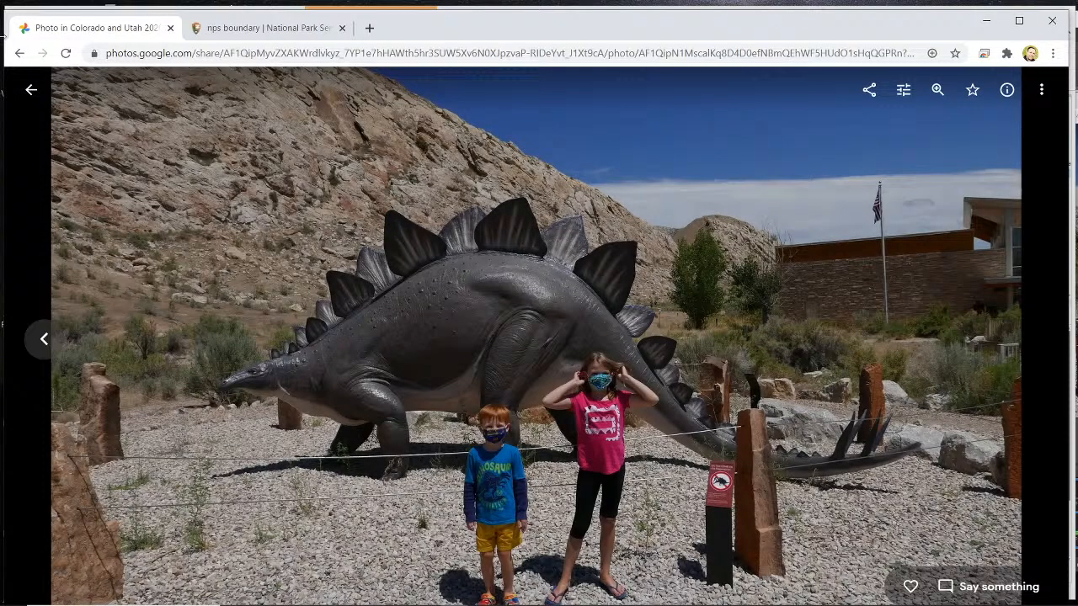
click(30, 91)
scroll(252, 270, down, 2)
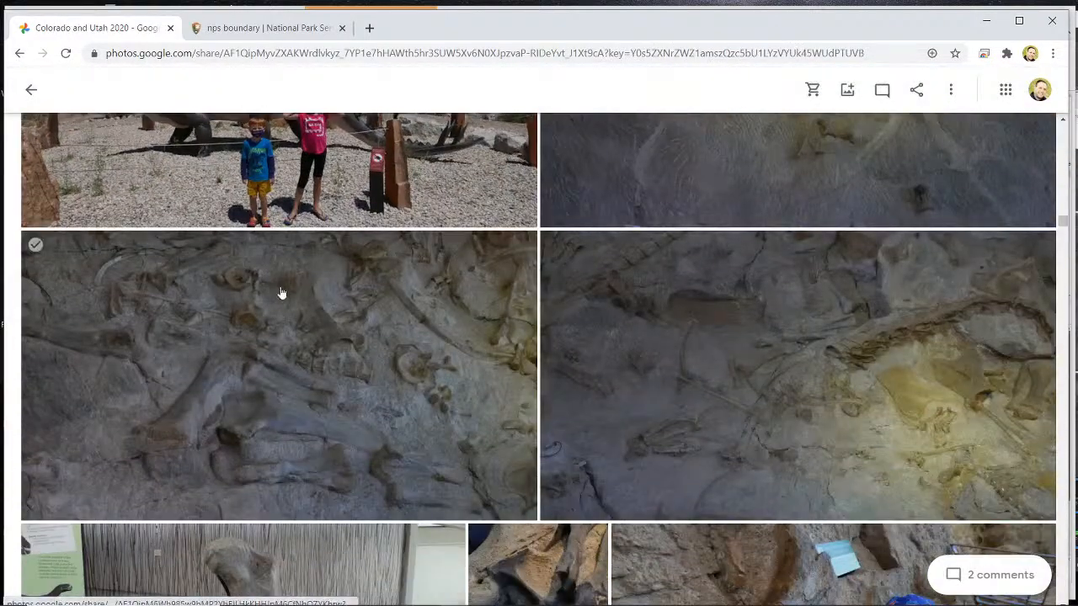
click(279, 291)
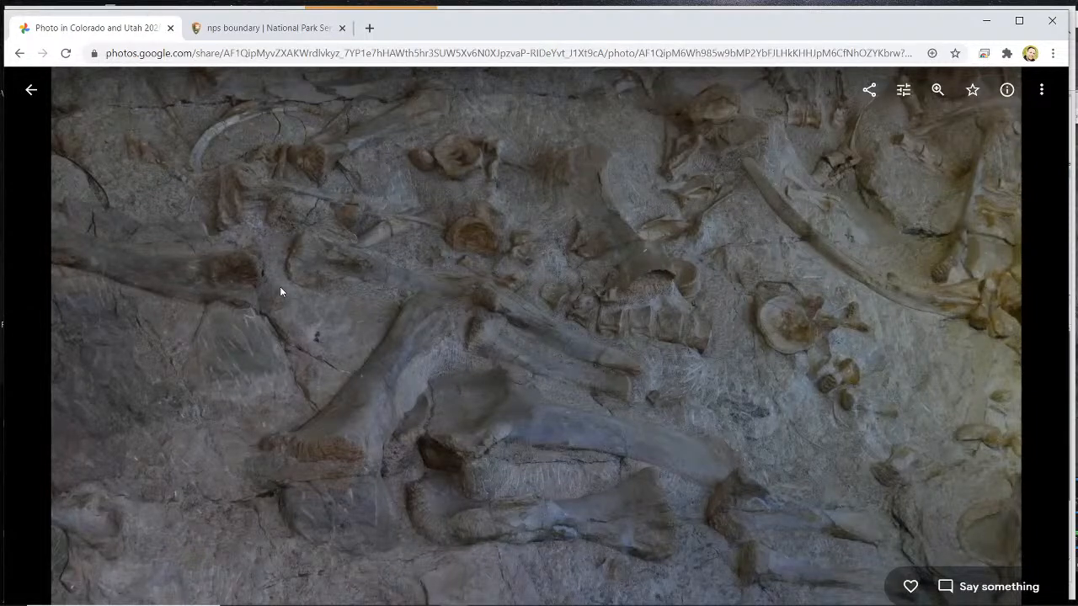
click(32, 91)
- View the photo of the child touching a fossil bone, and look through the neighbouring dinosaur photos in the album
scroll(340, 290, down, 3)
click(707, 395)
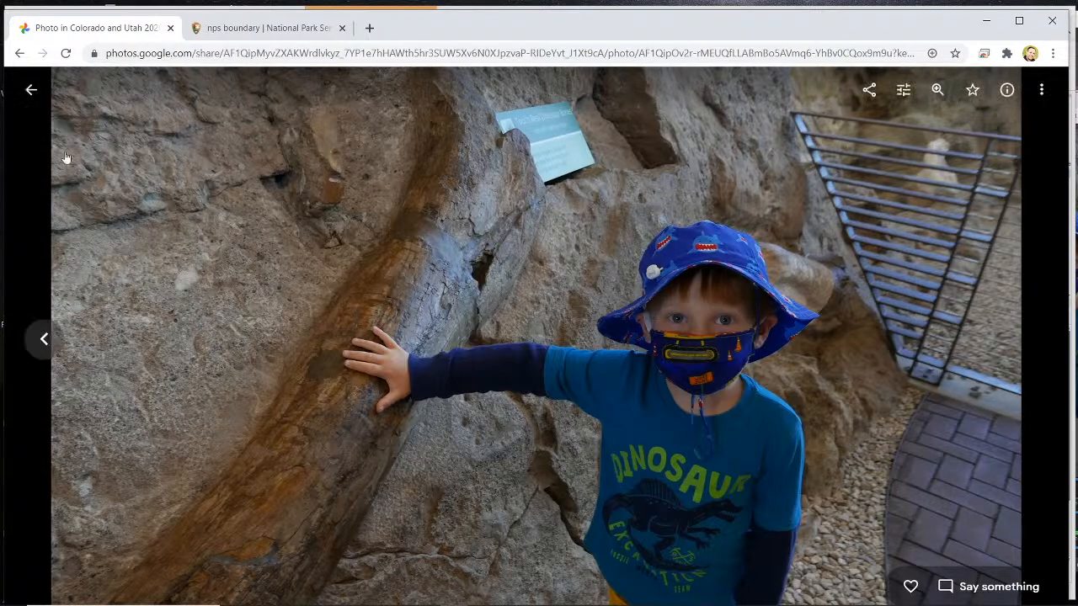
click(31, 89)
scroll(552, 429, down, 1)
scroll(554, 433, down, 3)
scroll(547, 446, up, 12)
scroll(549, 459, down, 8)
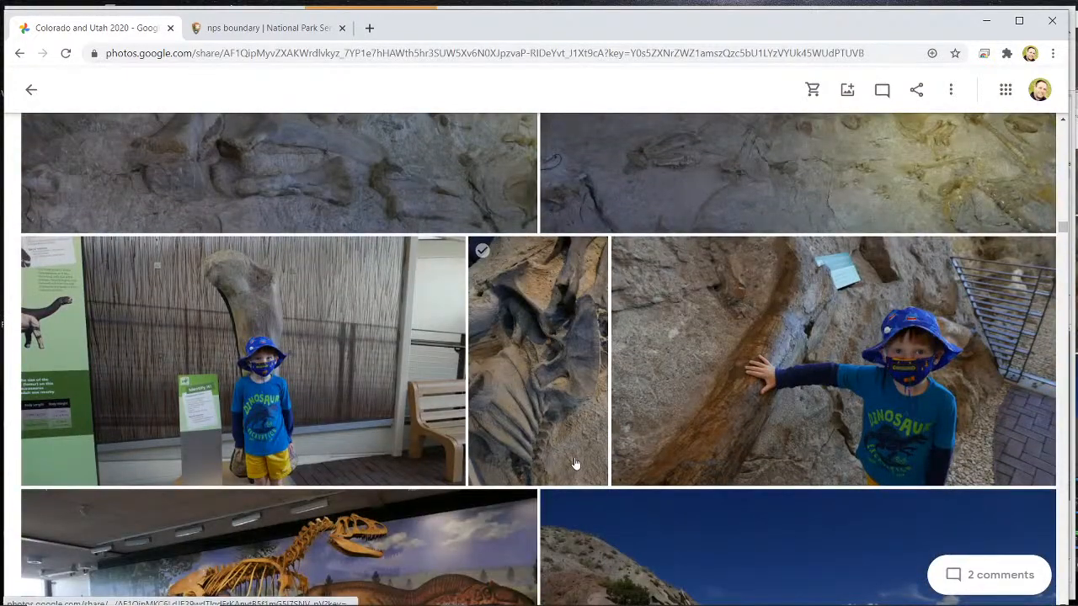
- View the close-up photo of the fossil bones and the dinosaur skeleton exhibit photo, returning to the album after each one
scroll(581, 428, down, 3)
click(576, 206)
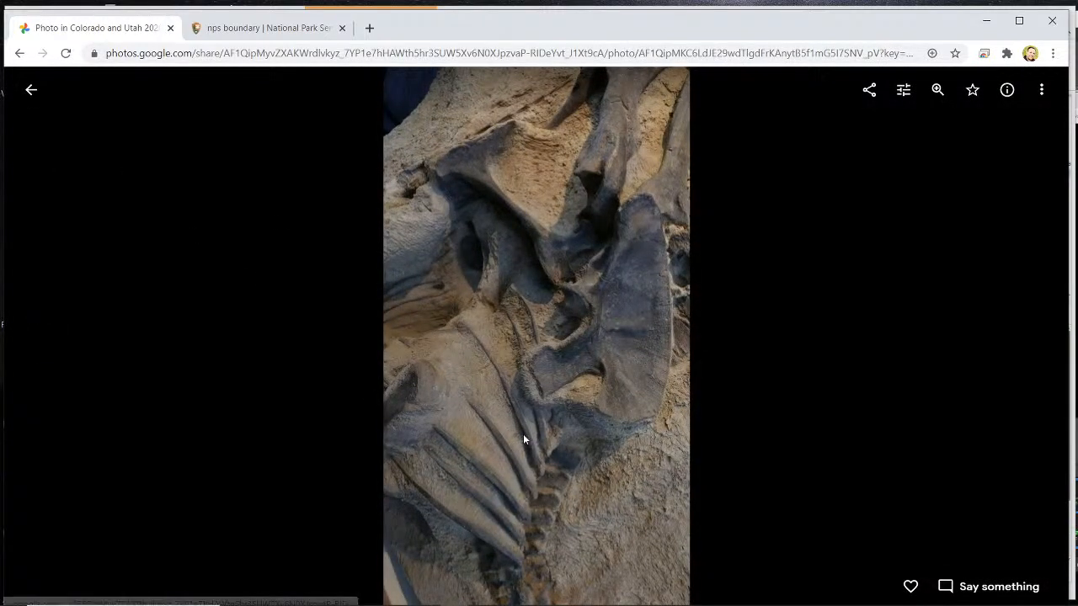
click(31, 89)
scroll(322, 312, down, 2)
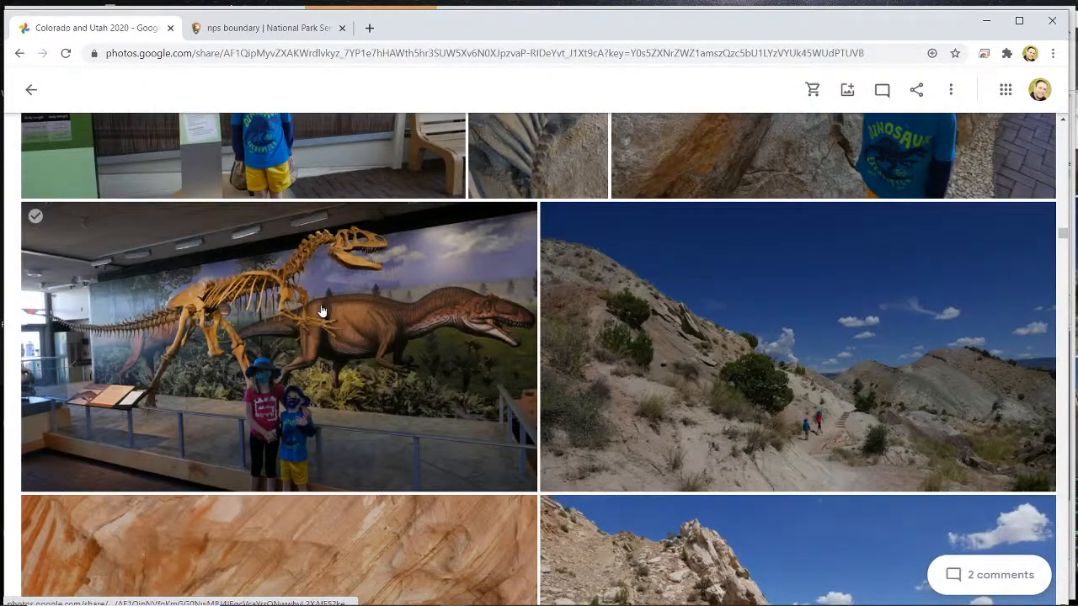
click(322, 312)
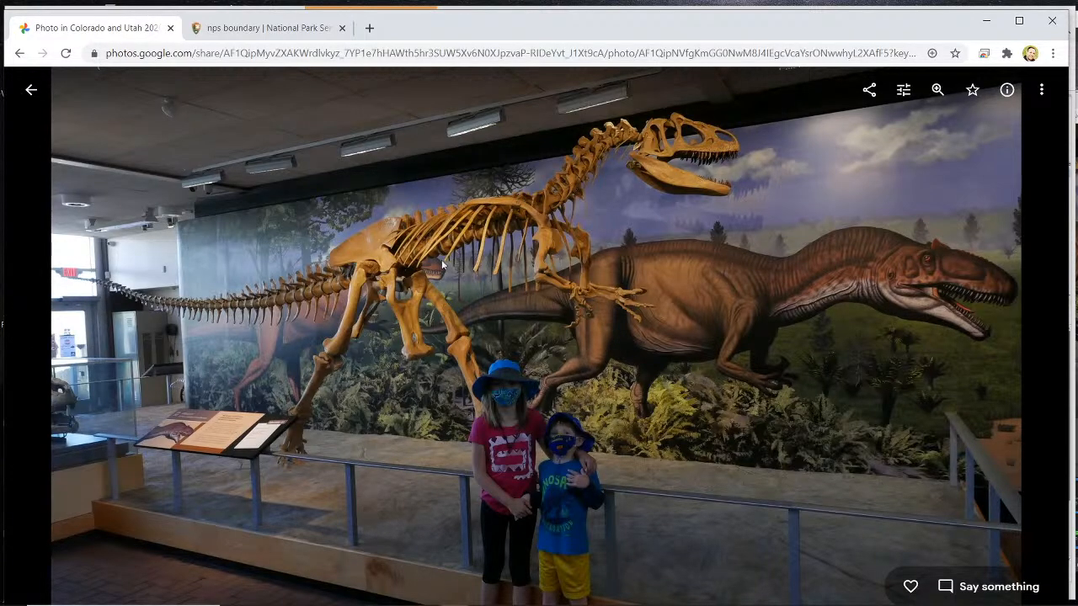
click(31, 89)
- Look through the rock art photos in the album, view the petroglyph panel with the spiral, and return to the album
scroll(494, 295, down, 1)
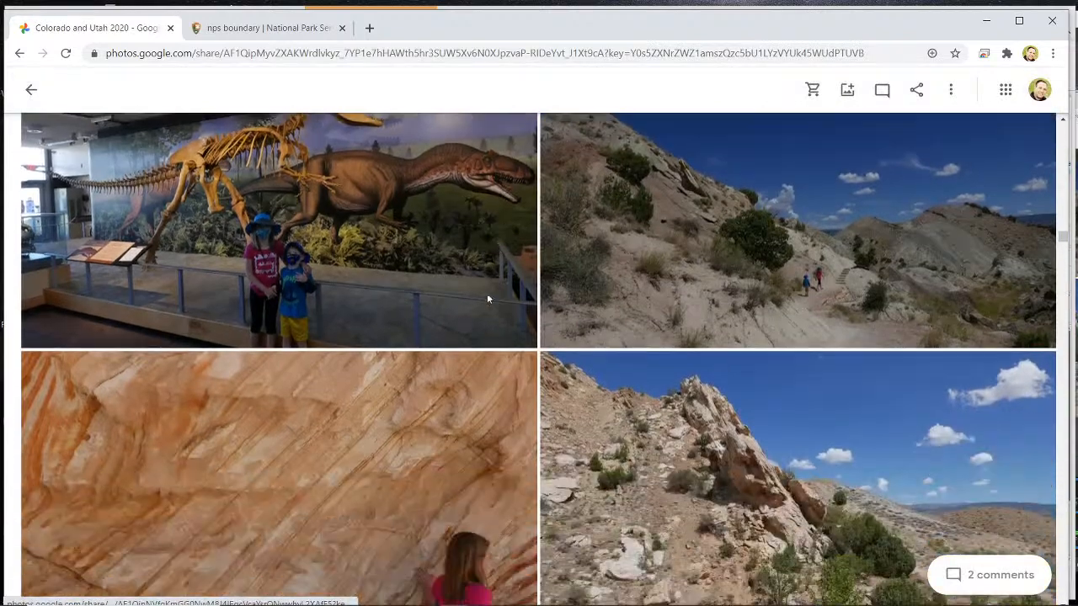
scroll(413, 327, down, 6)
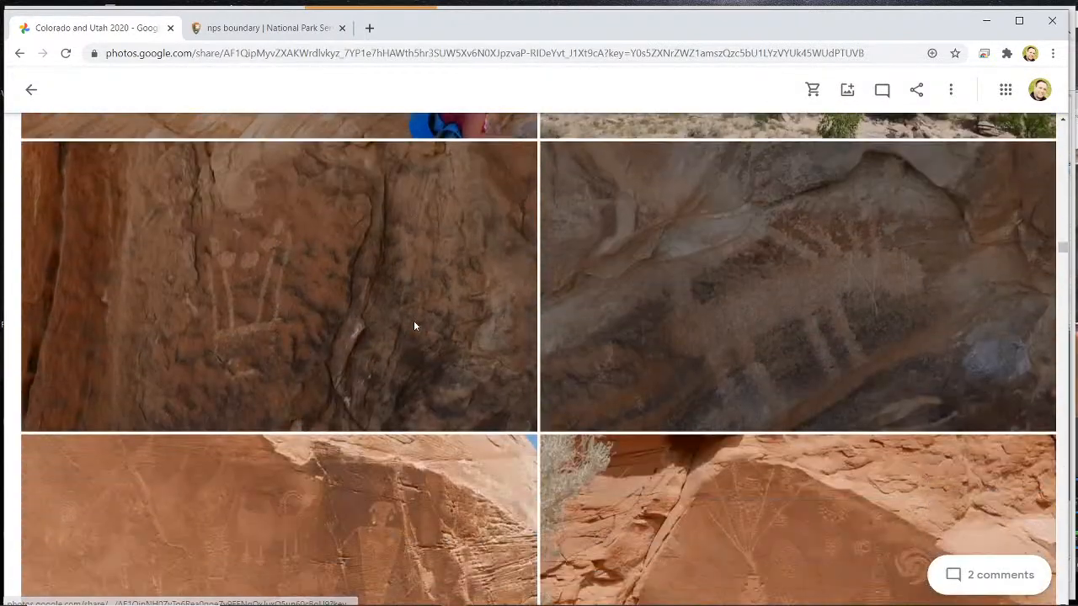
scroll(413, 324, down, 3)
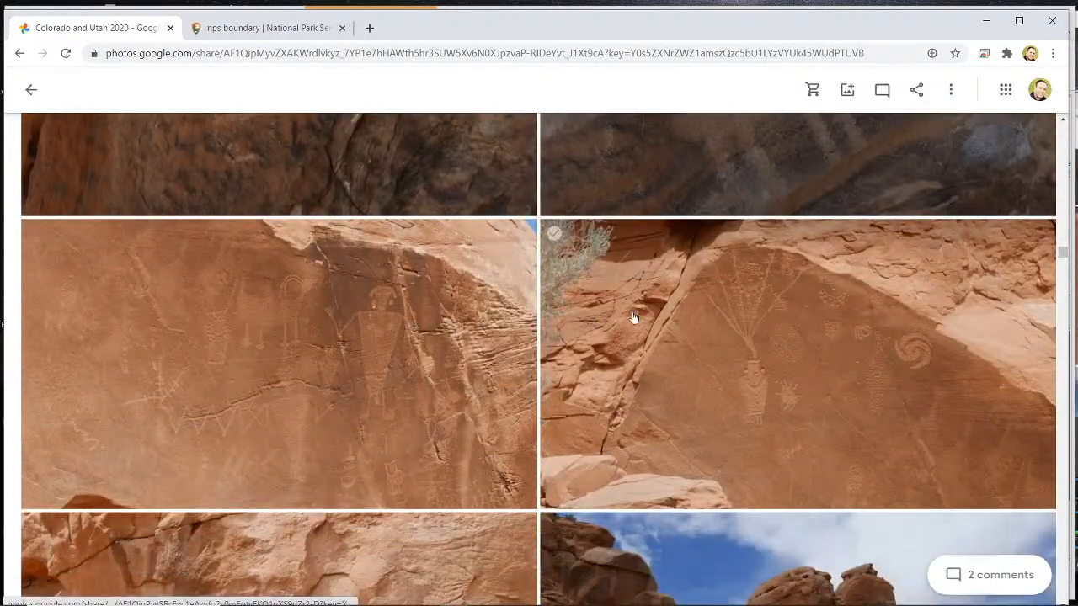
scroll(320, 369, down, 2)
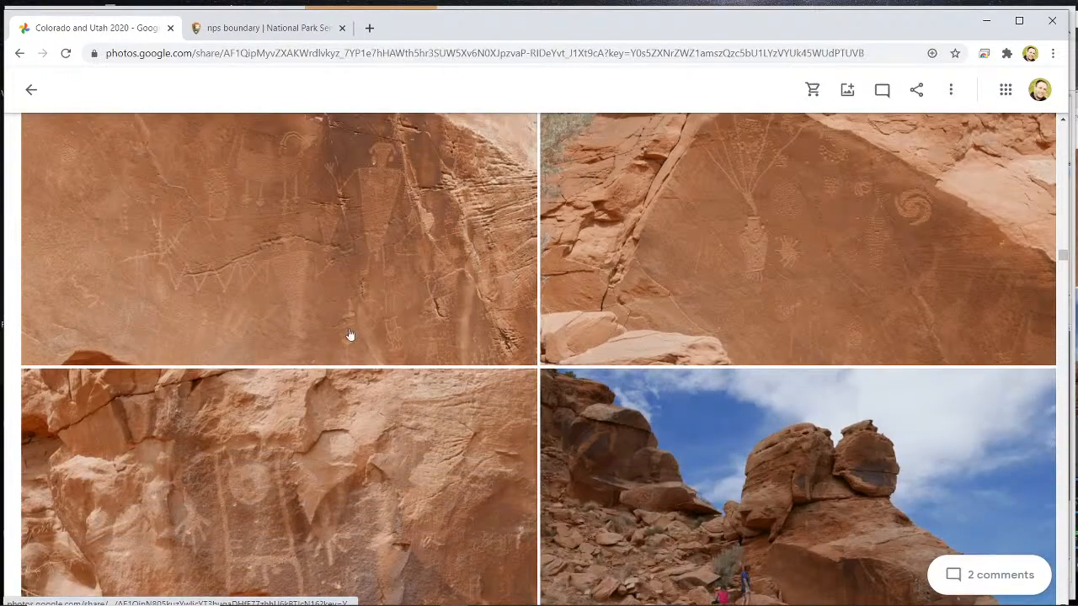
scroll(335, 362, down, 2)
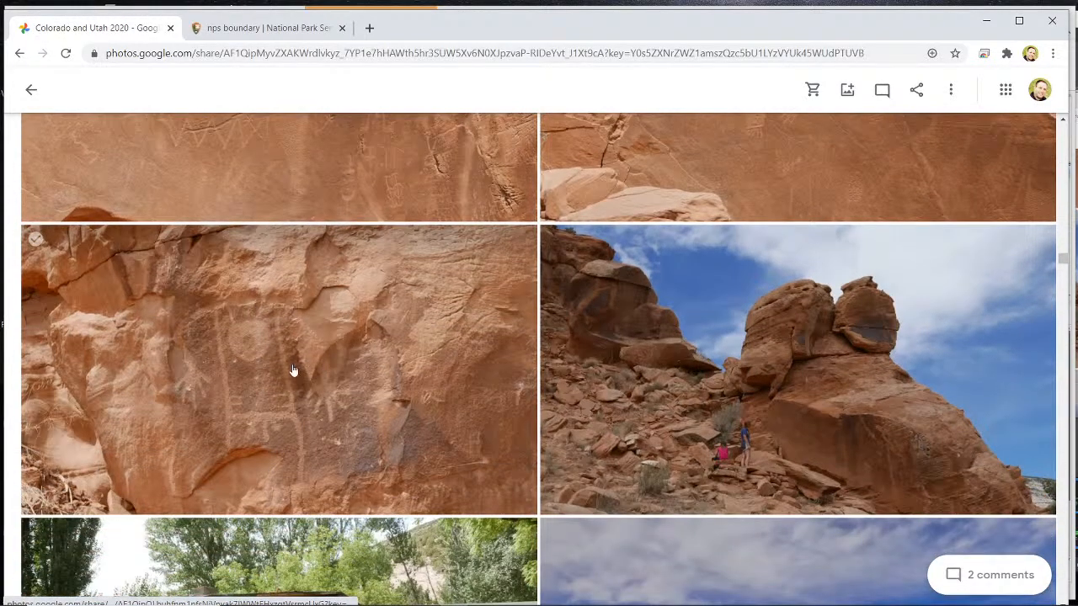
scroll(292, 371, up, 3)
click(812, 357)
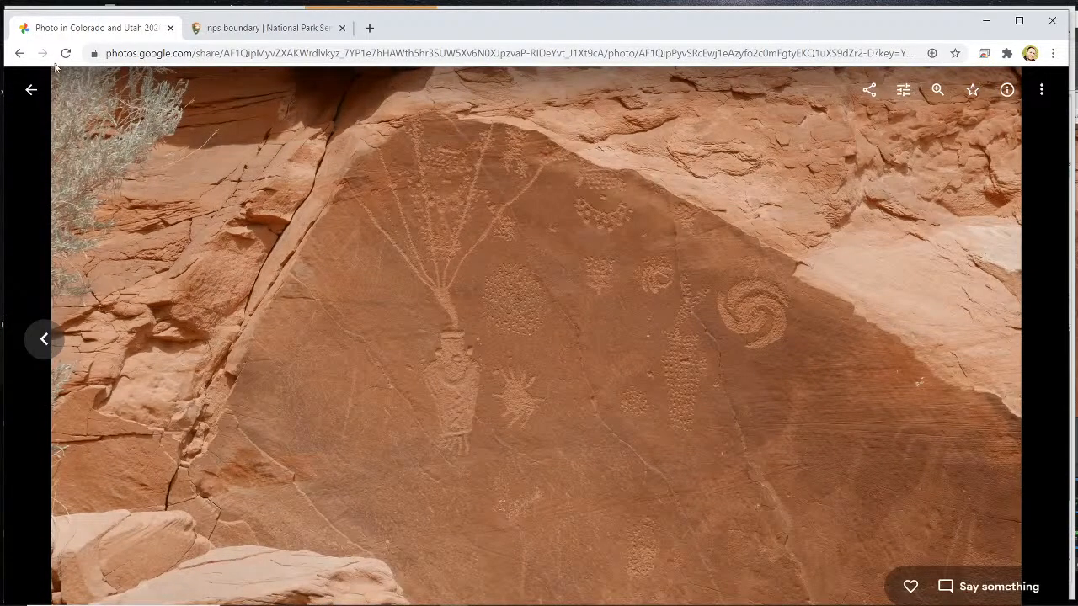
click(31, 90)
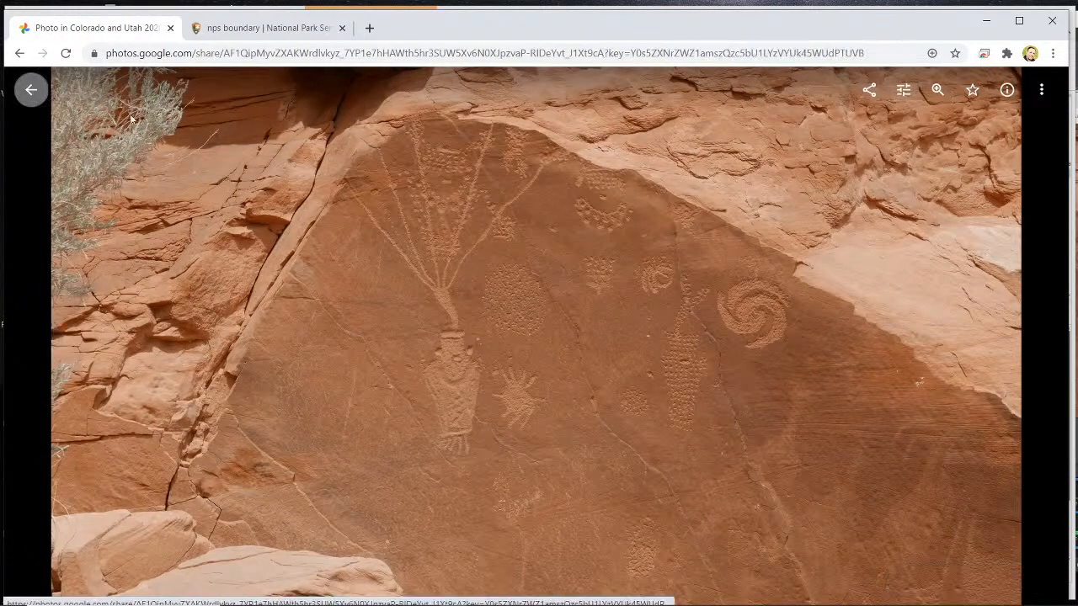
- View the photo of the red rock arch against the cloudy sky, and return to the album
scroll(623, 353, down, 4)
scroll(620, 376, down, 10)
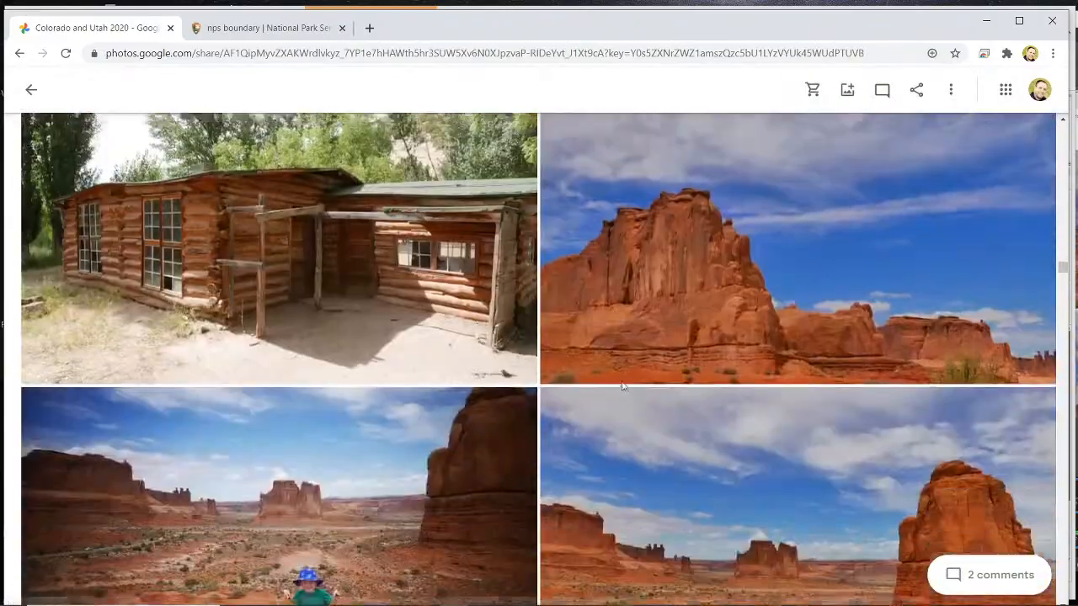
scroll(621, 385, down, 8)
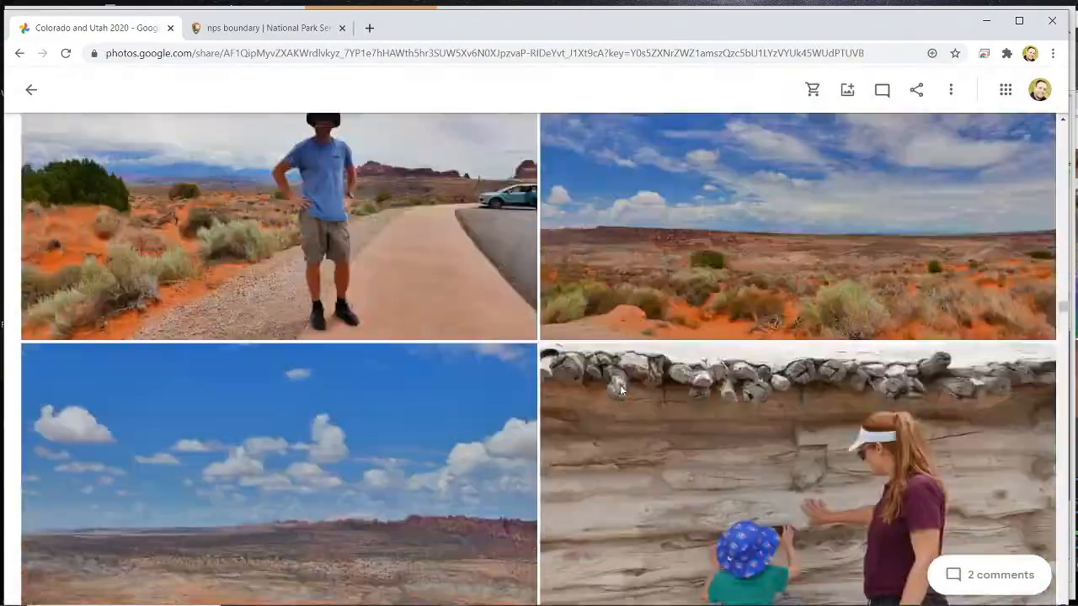
scroll(619, 384, up, 7)
click(379, 353)
click(30, 92)
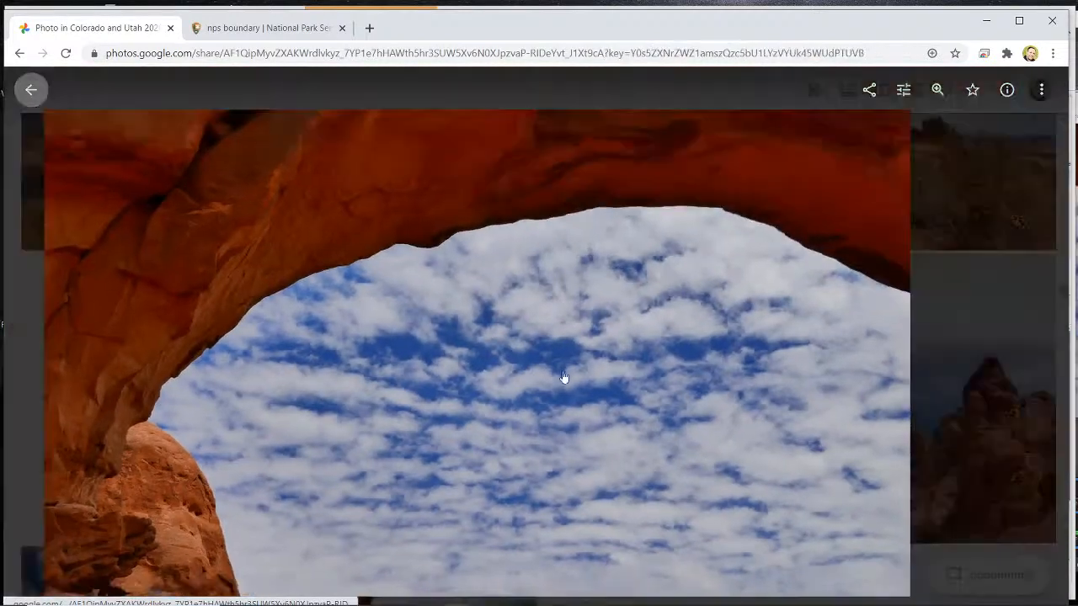
- Look through the neighbouring red rock photos, view the photo of the girl in the purple shirt, and return to the album
scroll(606, 421, up, 4)
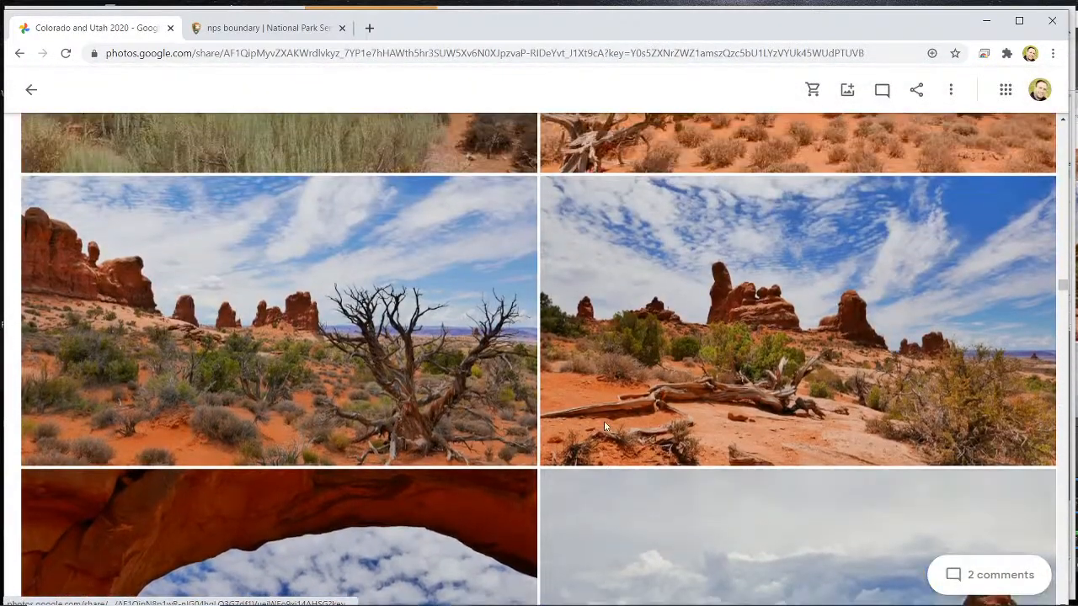
scroll(604, 427, down, 8)
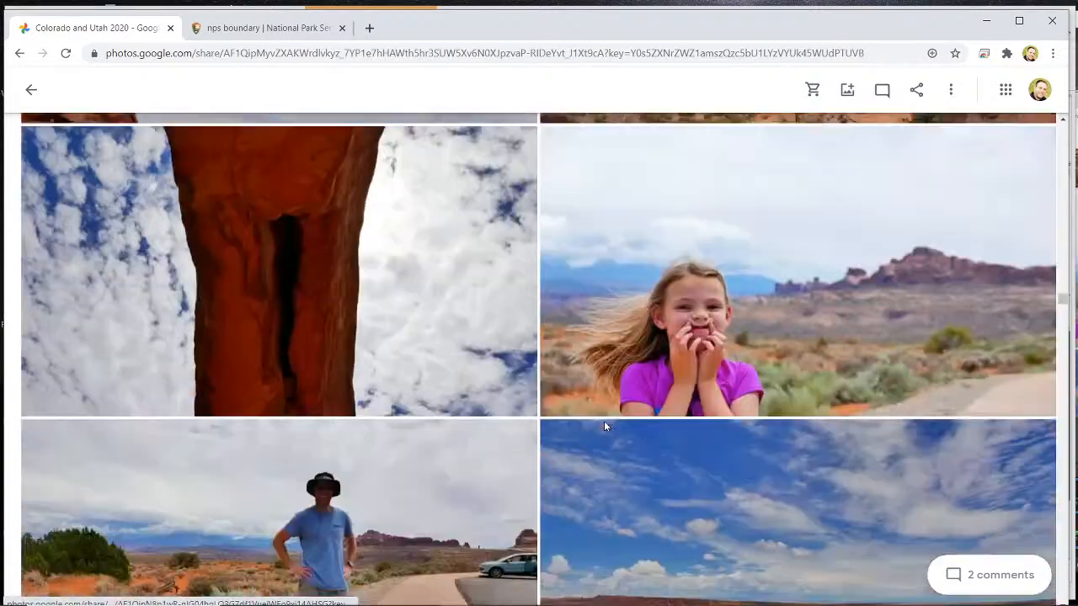
scroll(604, 426, down, 3)
scroll(604, 421, up, 3)
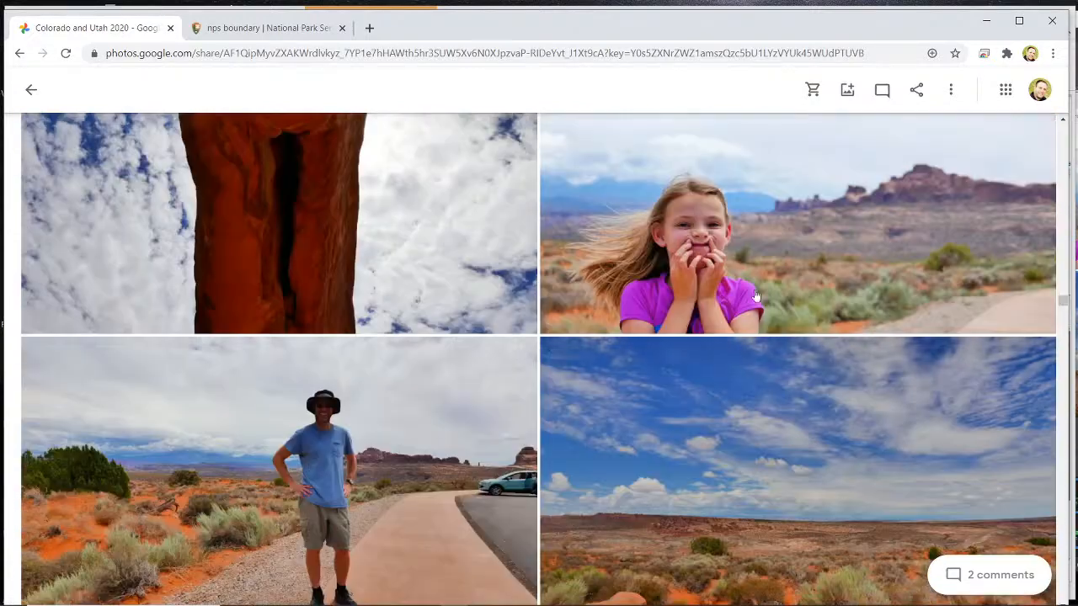
click(753, 285)
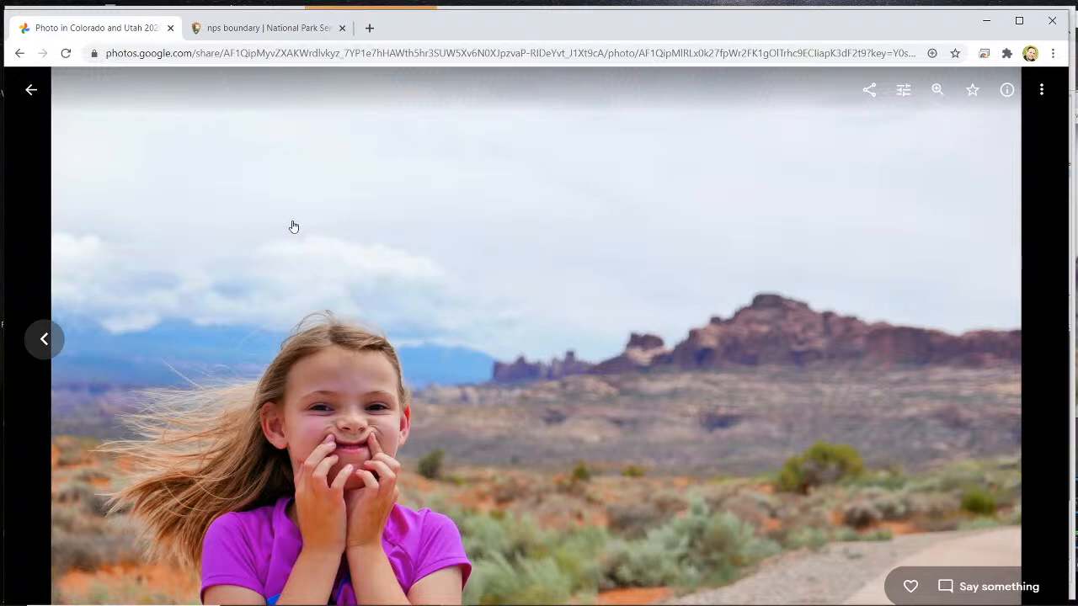
click(30, 91)
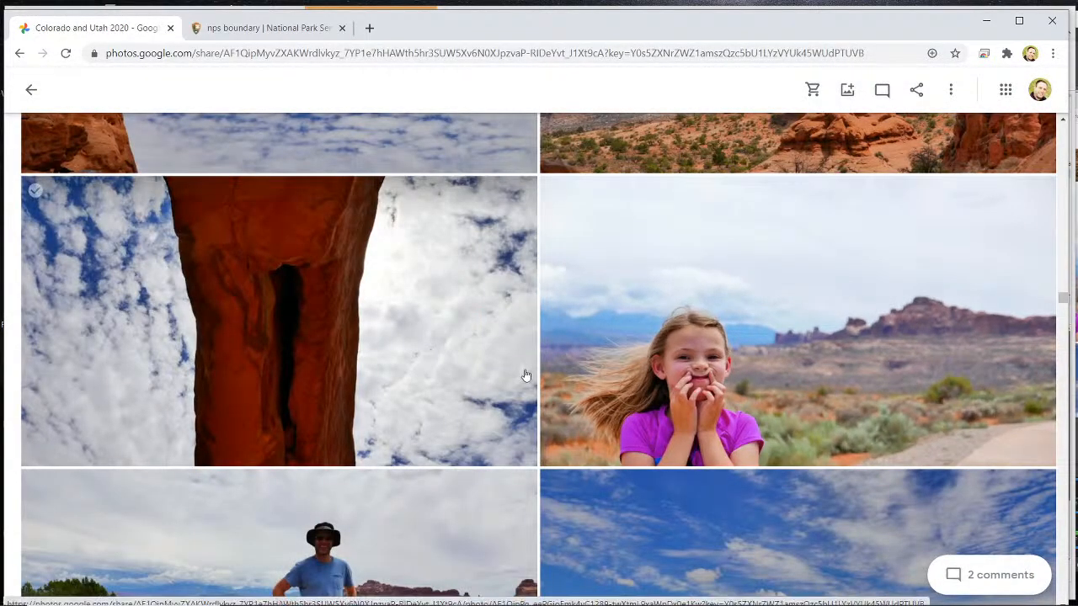
- View the photo of the man beside the desert path and the photo of the grassy desert stream, returning to the album after each one
scroll(525, 375, down, 3)
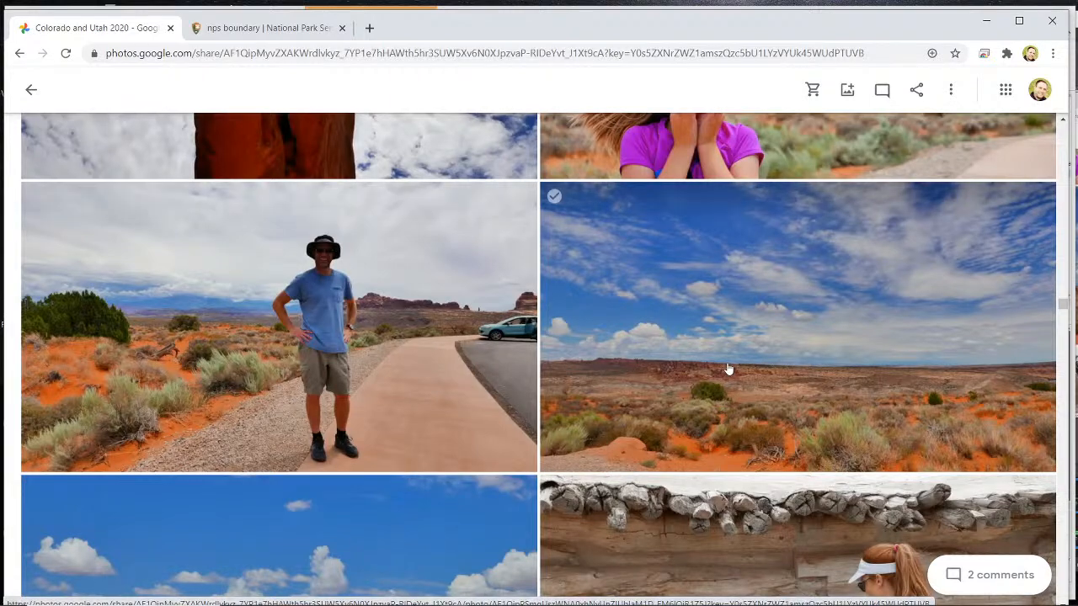
click(443, 383)
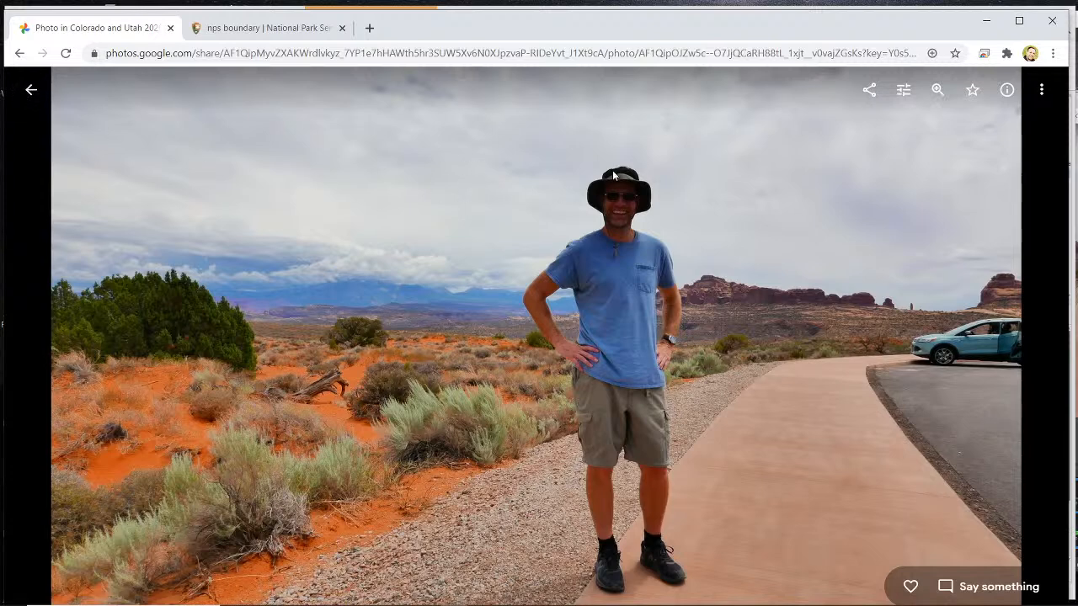
click(31, 89)
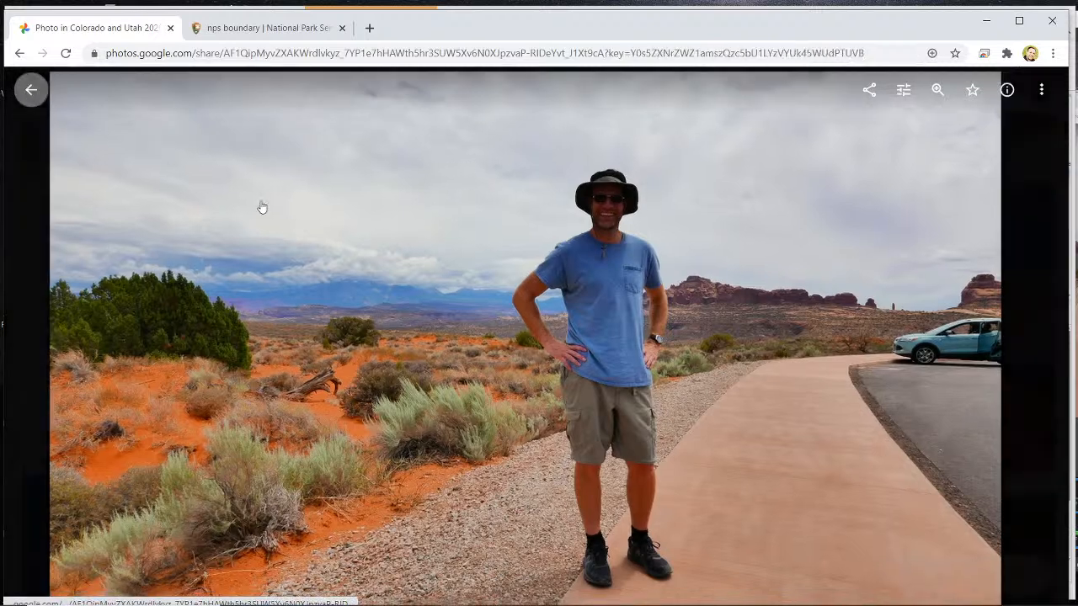
scroll(426, 334, down, 5)
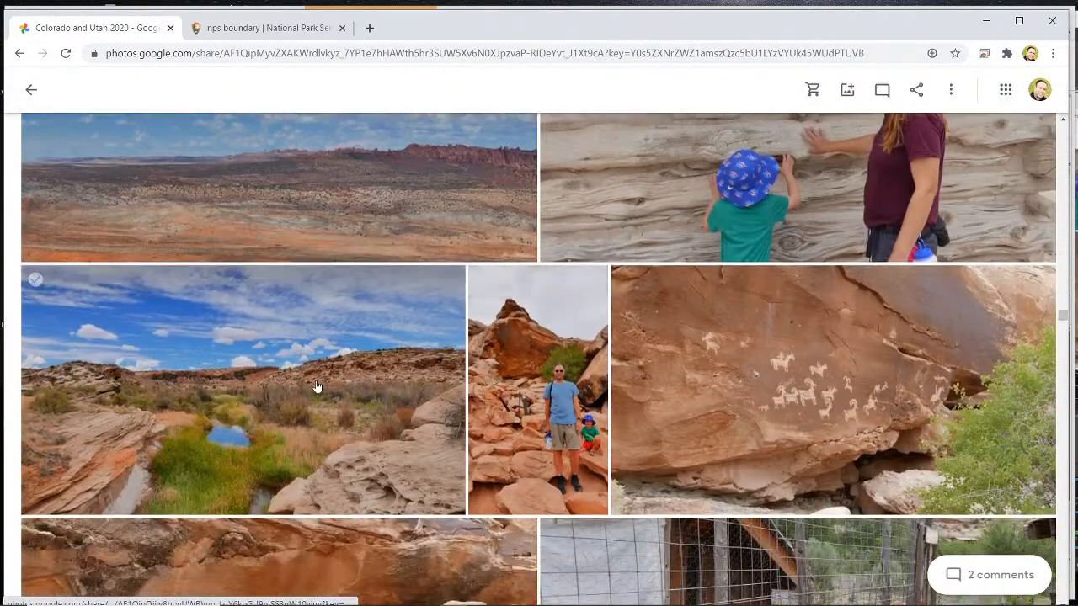
click(314, 383)
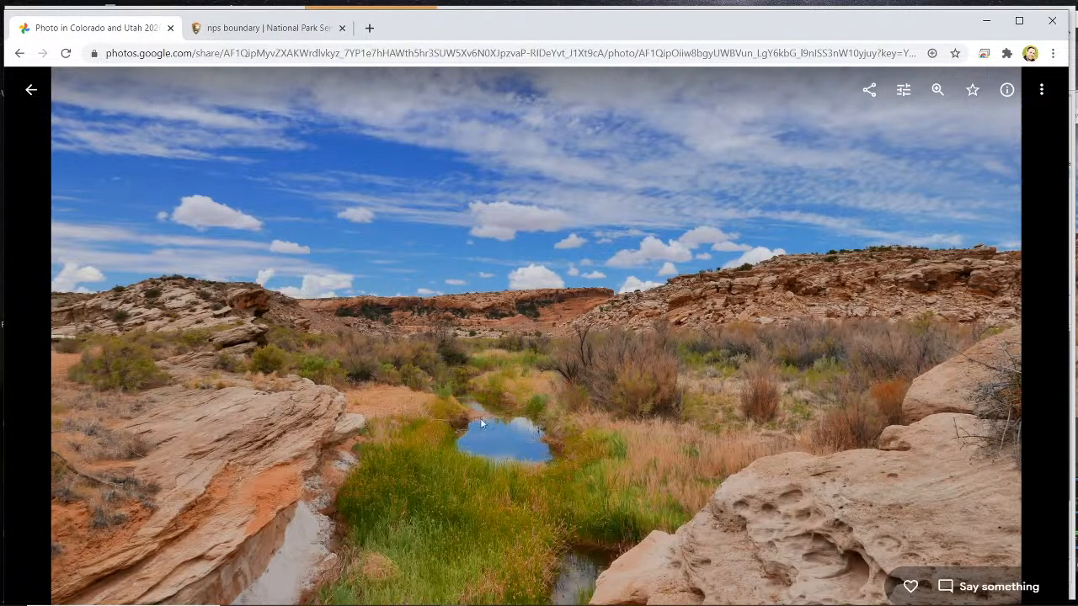
click(34, 90)
- View the photo of the rock art with riders and bighorn sheep, and return to the album
scroll(776, 317, down, 2)
click(776, 317)
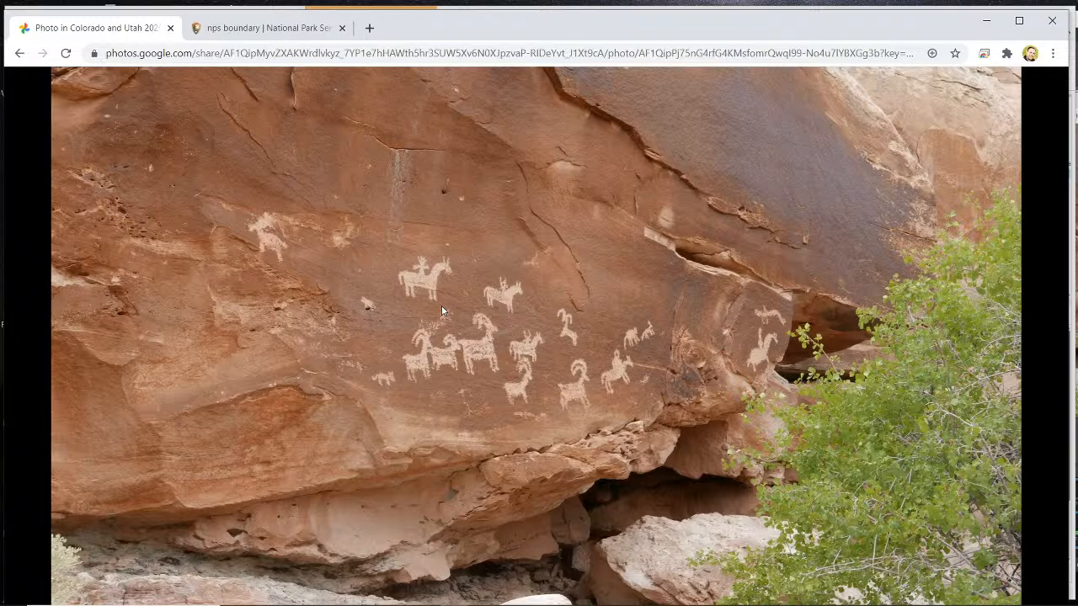
click(17, 55)
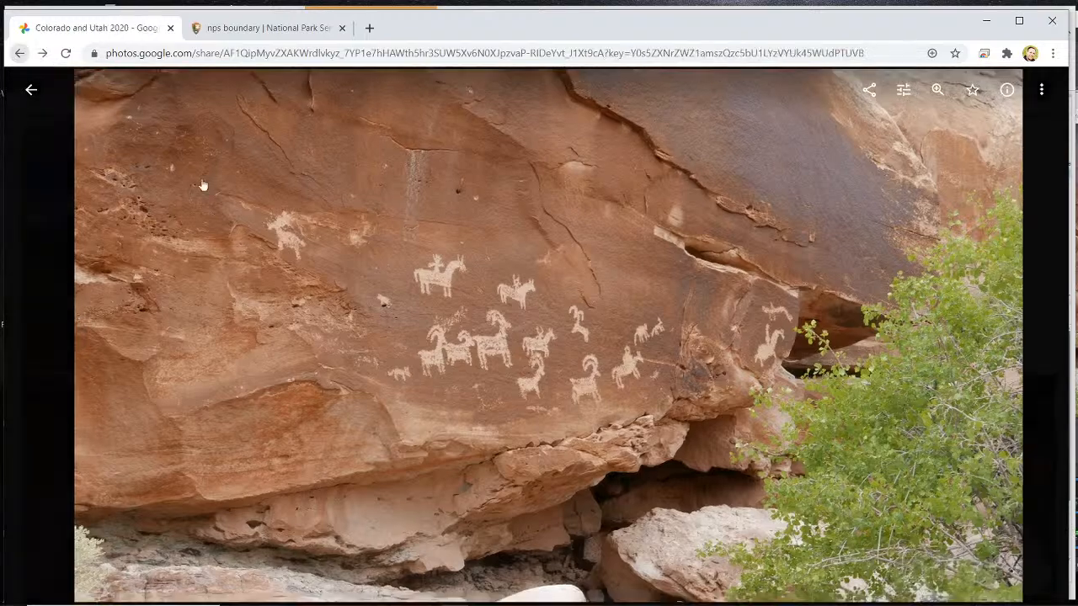
- Find the earlier photo of the large petroglyph figure with outstretched hands, view it, and return to the album
scroll(268, 272, down, 3)
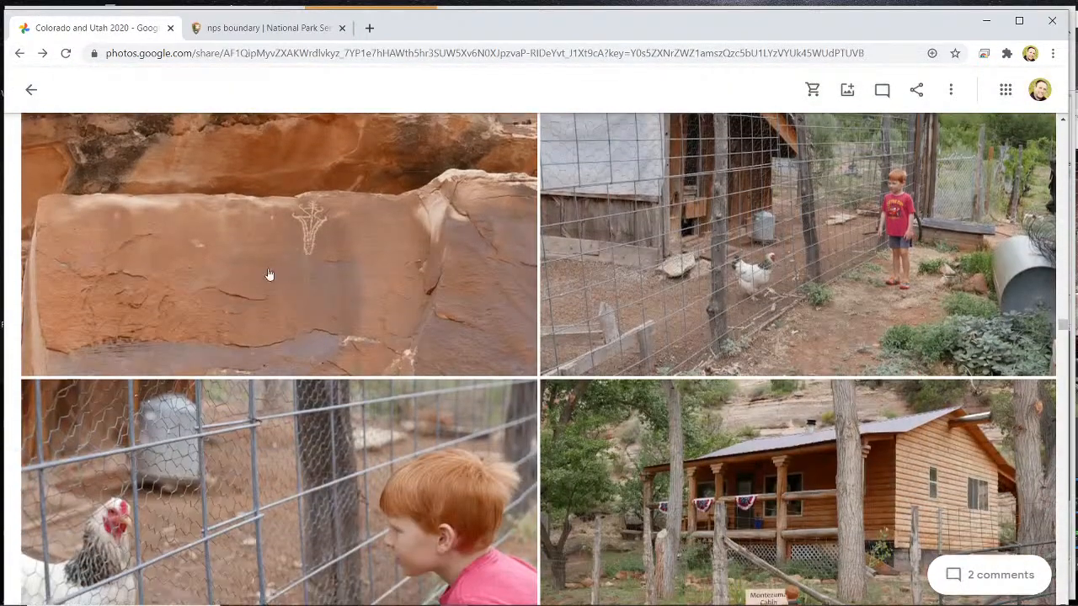
scroll(266, 272, up, 10)
scroll(261, 273, down, 10)
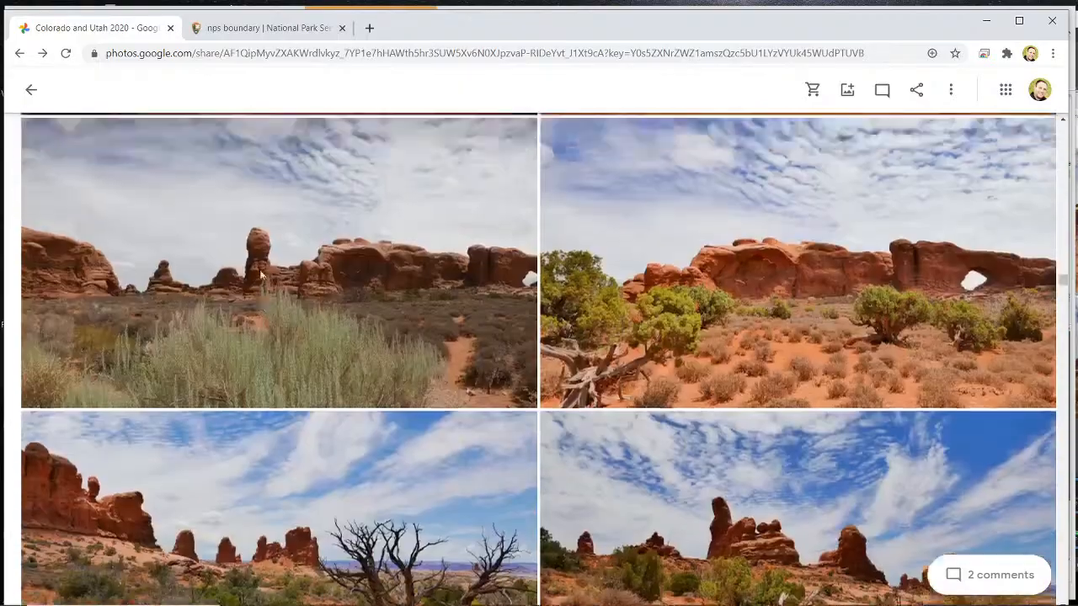
scroll(260, 269, up, 1)
scroll(259, 270, down, 1)
scroll(258, 269, up, 4)
scroll(261, 269, up, 3)
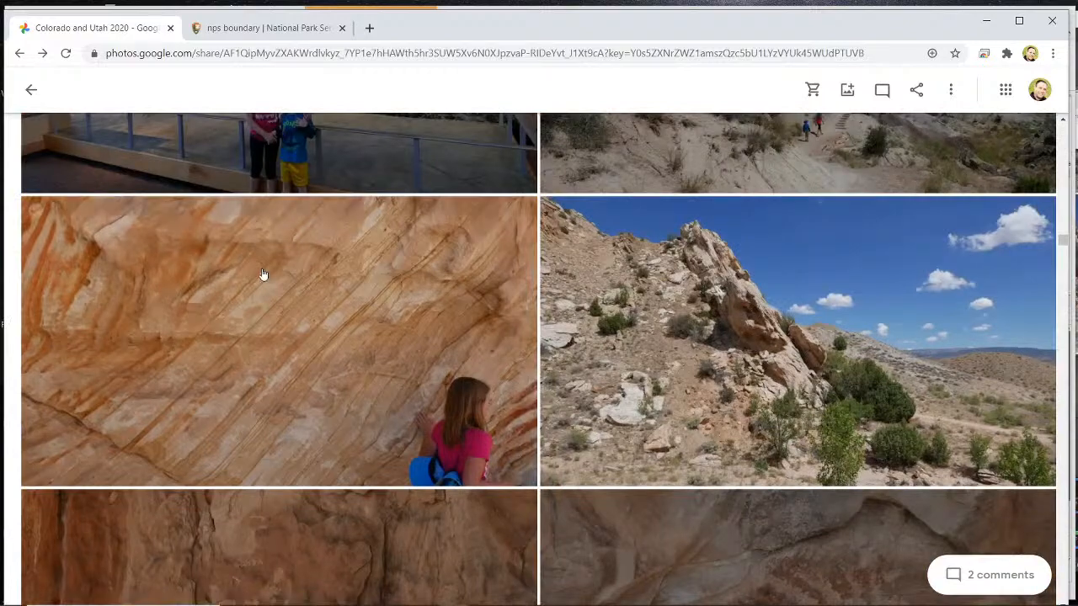
scroll(261, 272, down, 10)
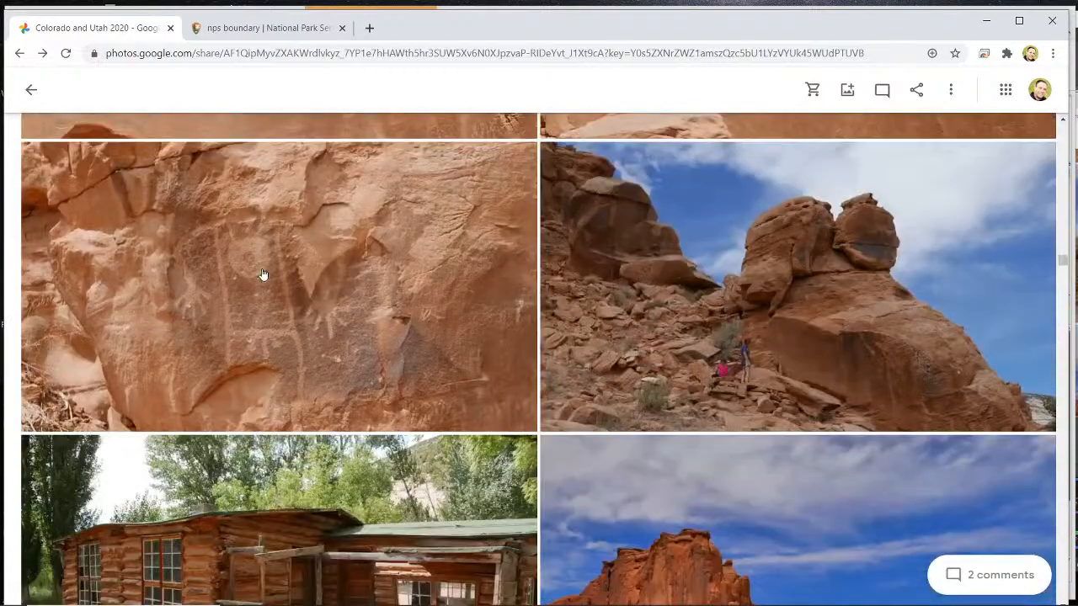
click(262, 274)
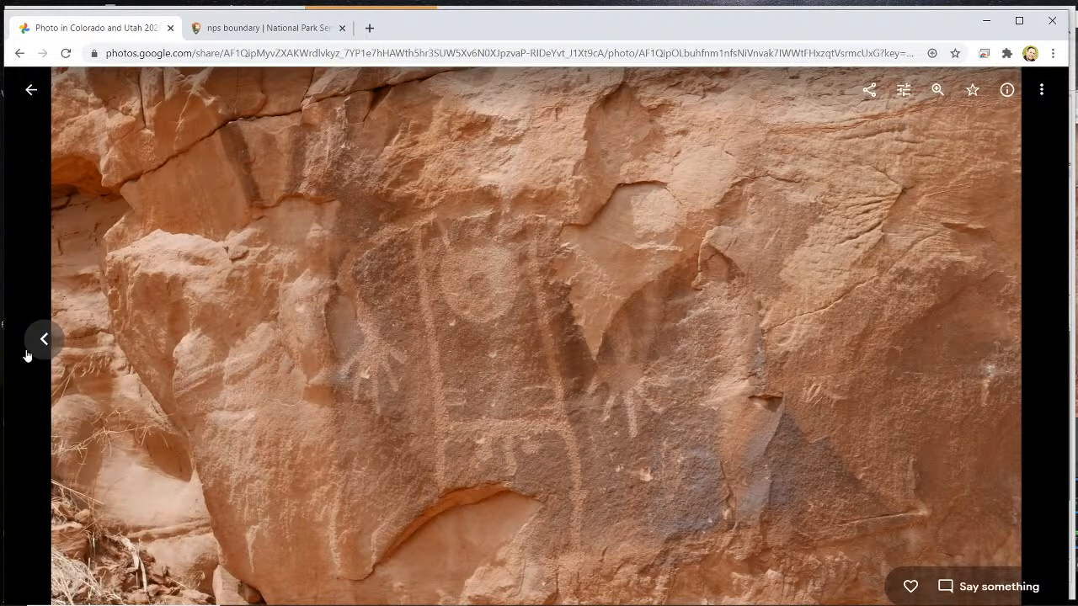
click(36, 101)
- View the photo of the child at the blue drum kit, return to the album, and open the wider cave room photo
scroll(569, 415, down, 8)
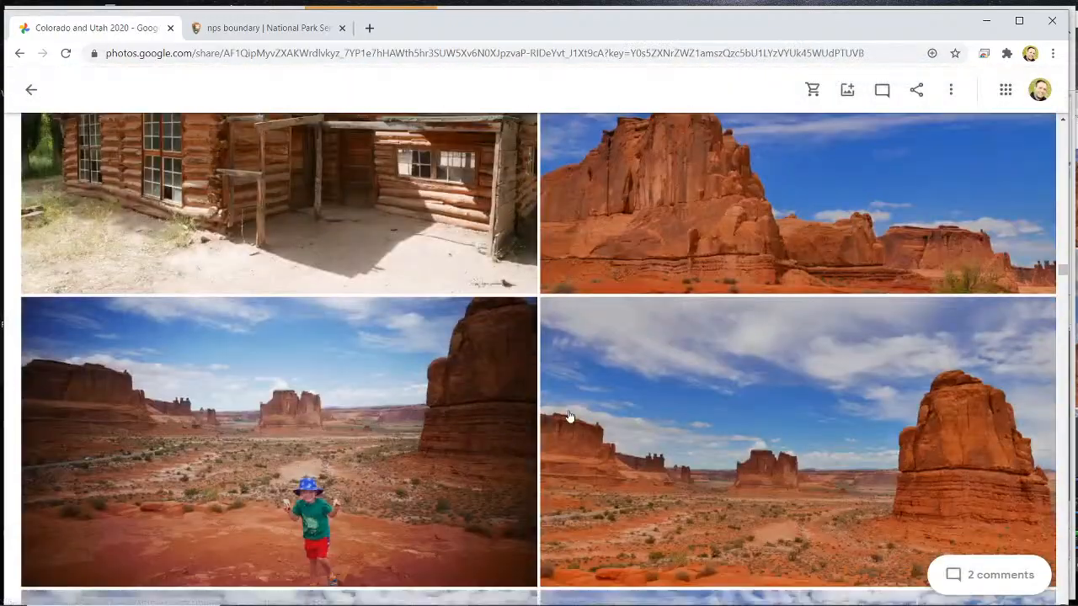
scroll(569, 415, down, 15)
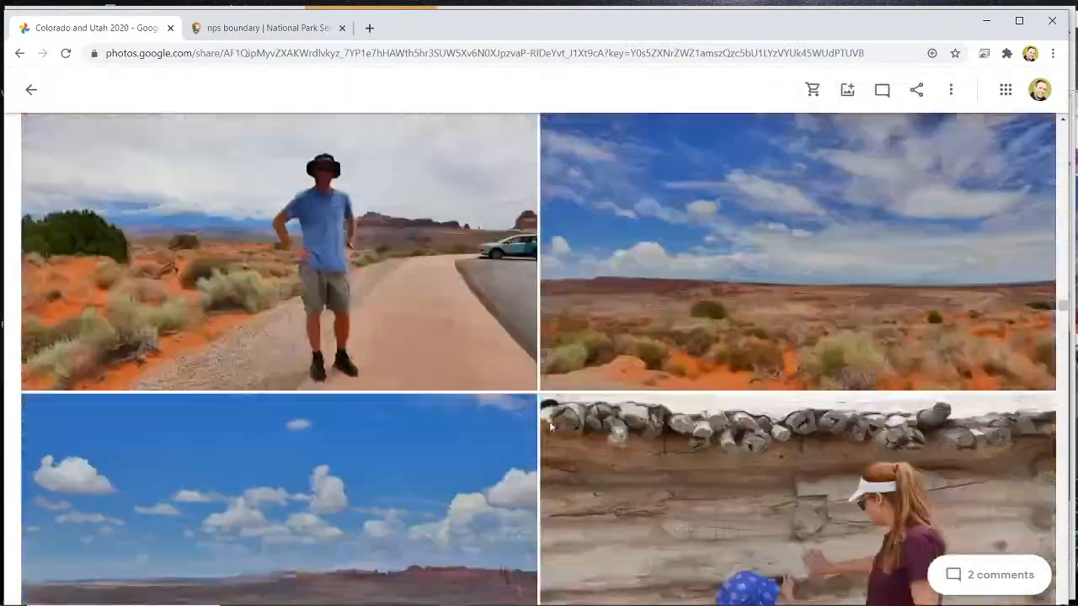
scroll(551, 428, down, 10)
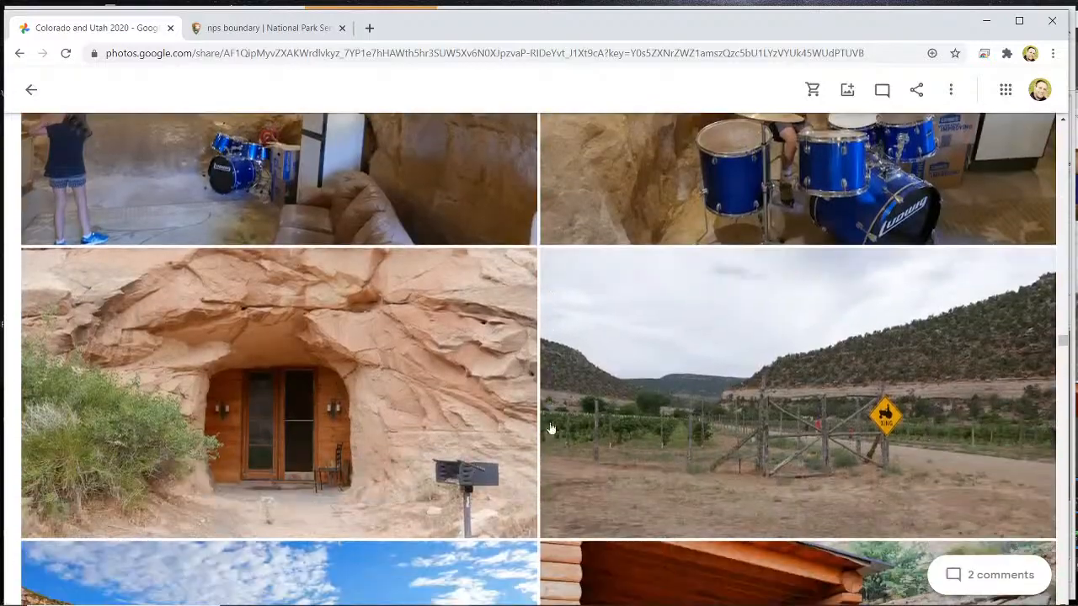
scroll(551, 428, up, 3)
click(797, 440)
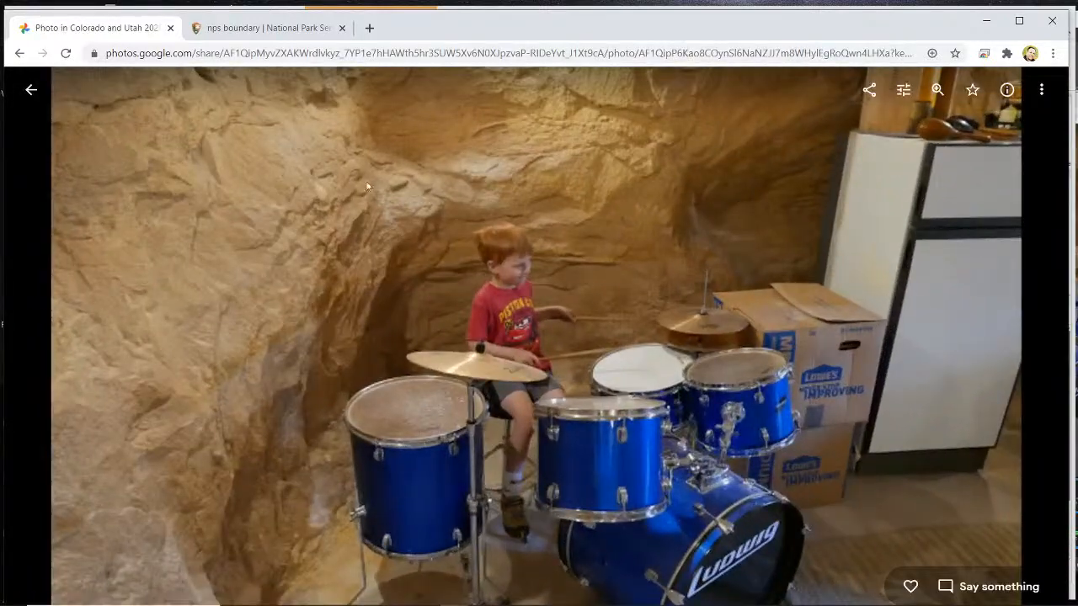
click(31, 90)
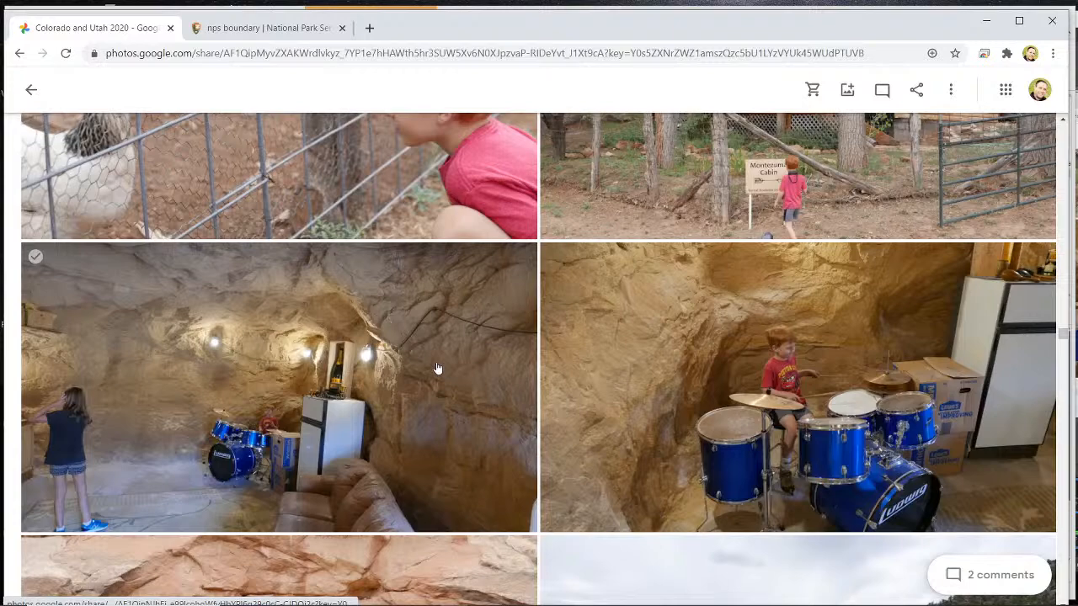
click(330, 418)
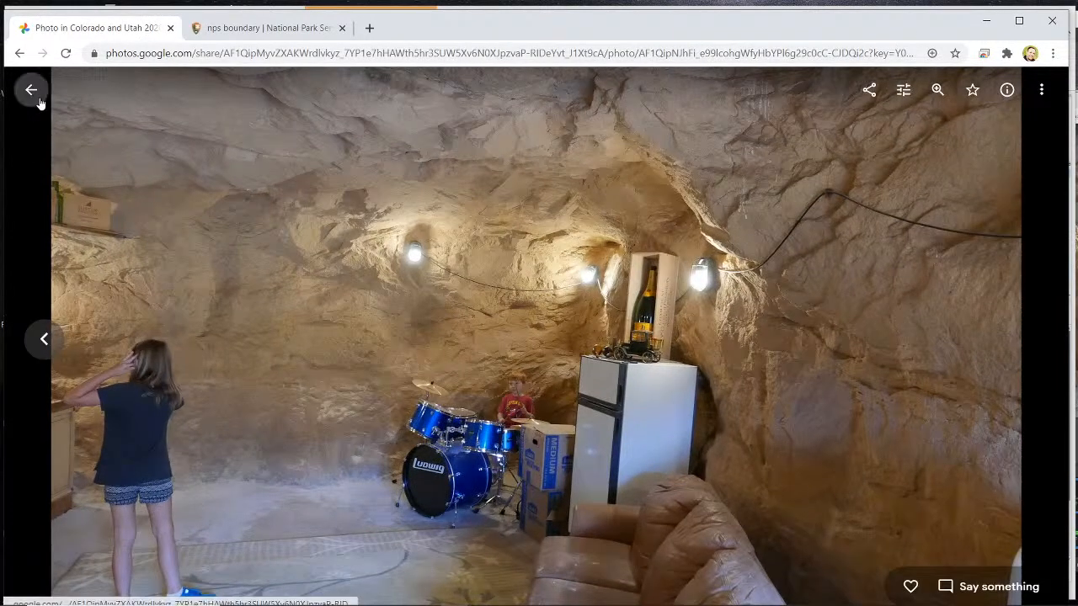
- Return to the album, view the photo of the wooden doorway set in the rock cave, and go back to the album
click(32, 90)
scroll(371, 303, down, 5)
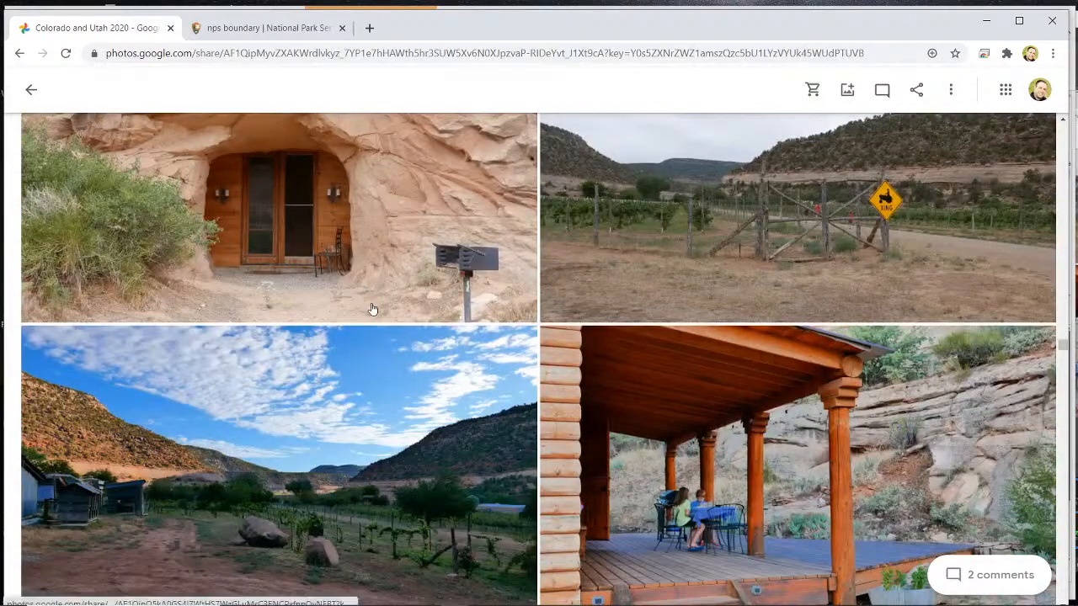
scroll(371, 308, up, 1)
click(282, 360)
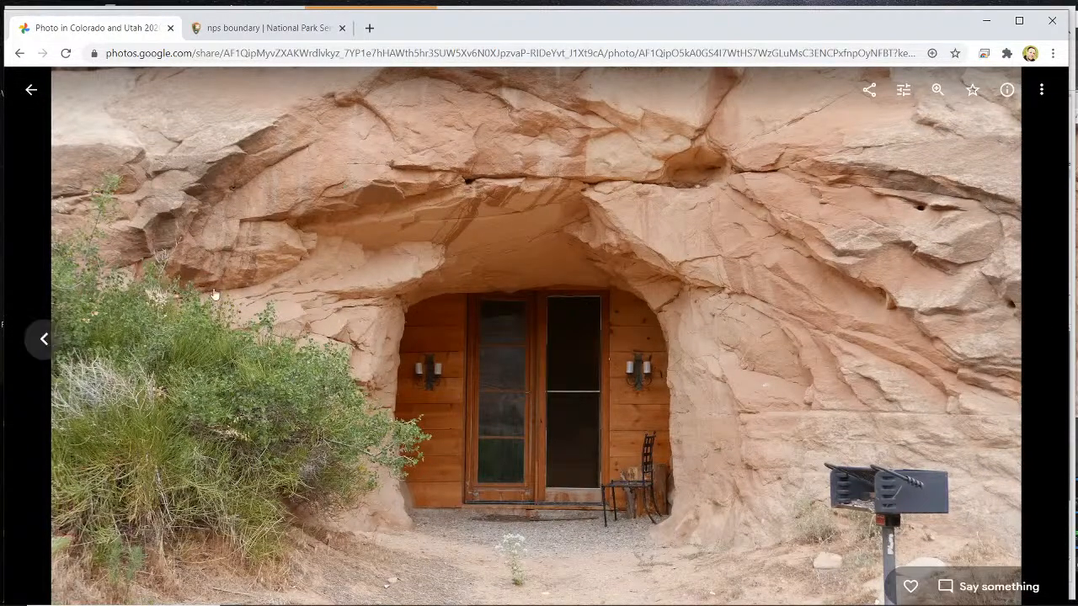
click(32, 89)
- Find and view the photo of the red cliff with houses built into its base, and return to the album
scroll(421, 293, down, 4)
scroll(423, 300, down, 3)
click(422, 300)
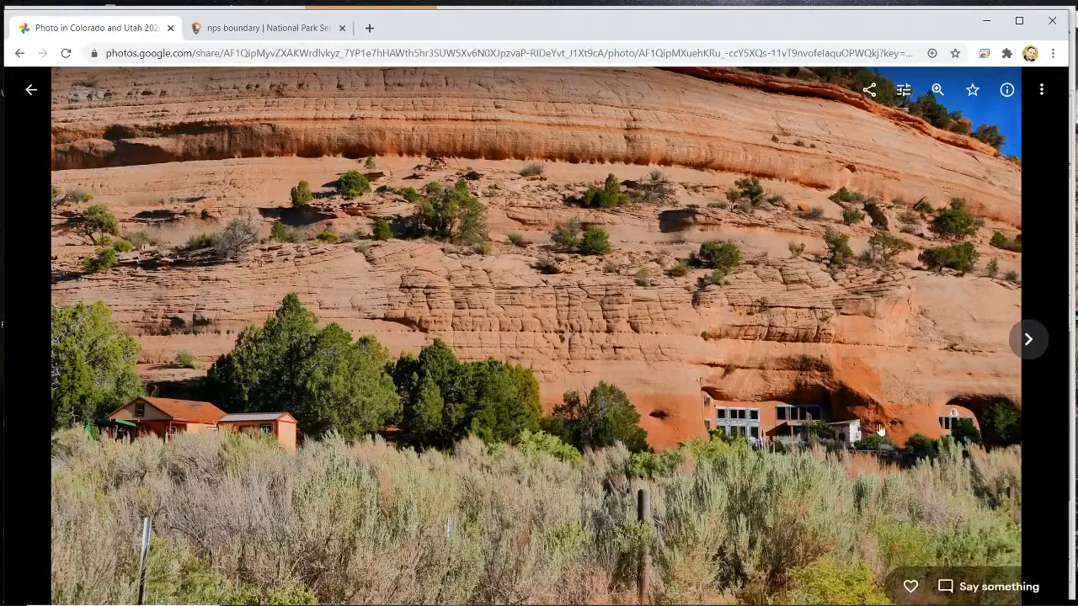
click(32, 91)
- Browse the album as far as the rock shelter photos, and switch to OBS to change the active scene to the webcam view
scroll(173, 181, down, 4)
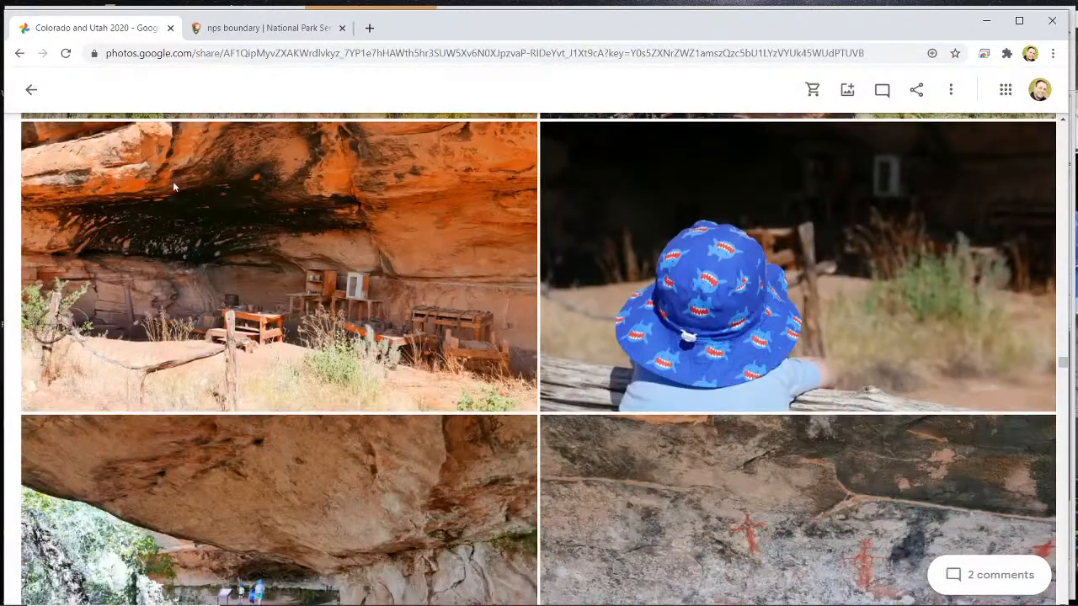
scroll(214, 248, down, 3)
scroll(293, 264, down, 2)
scroll(642, 363, up, 4)
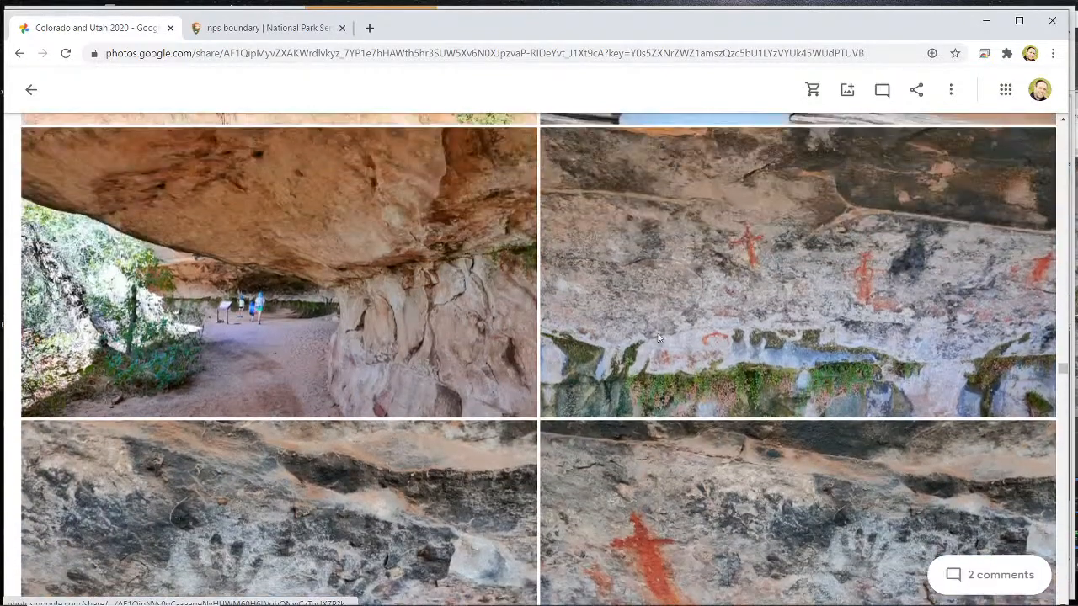
click(1074, 66)
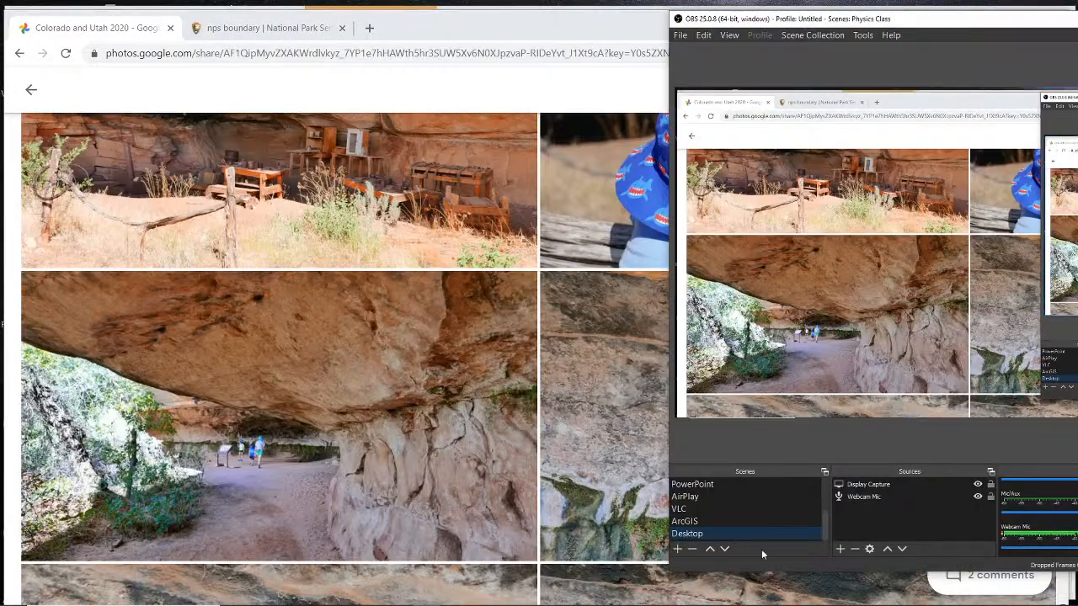
scroll(762, 514, up, 3)
click(730, 508)
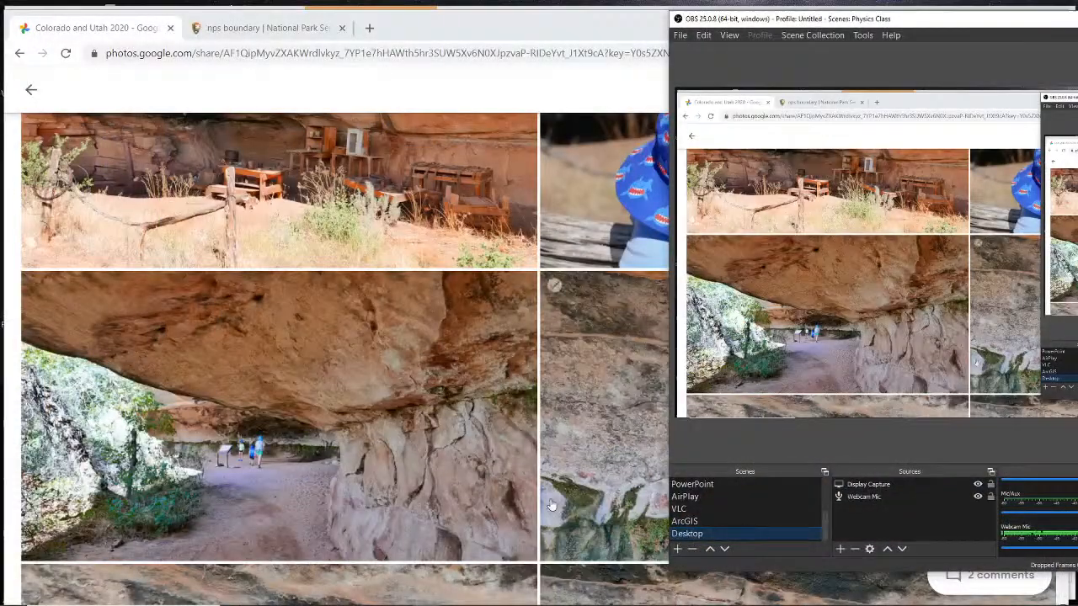
- View the photo of the red painted figures above the mossy ledge and the one with a single red figure beside handprints, returning after each
click(552, 507)
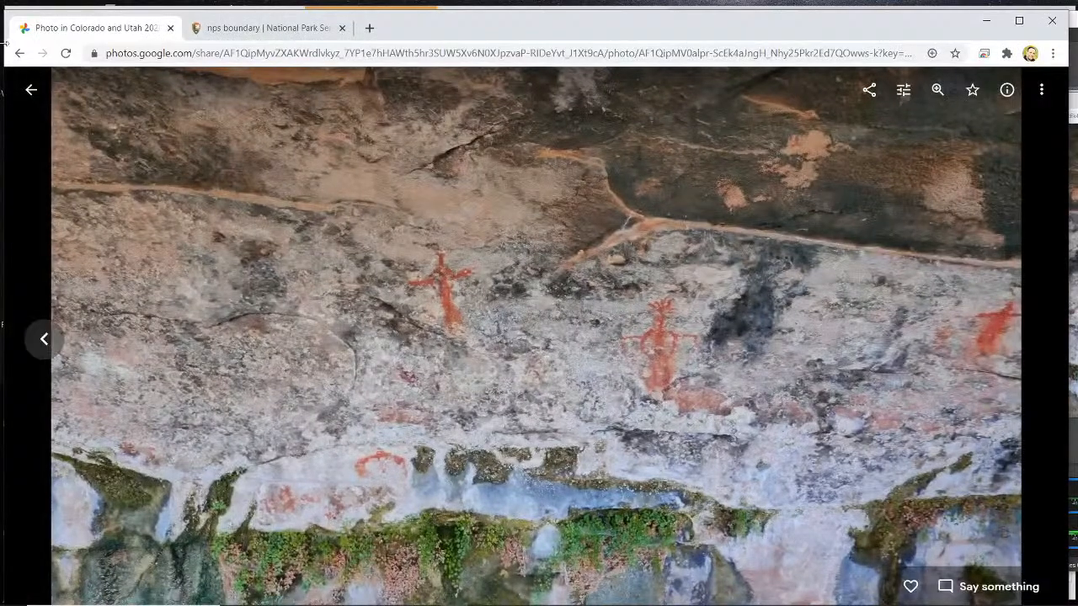
click(34, 93)
scroll(258, 243, down, 10)
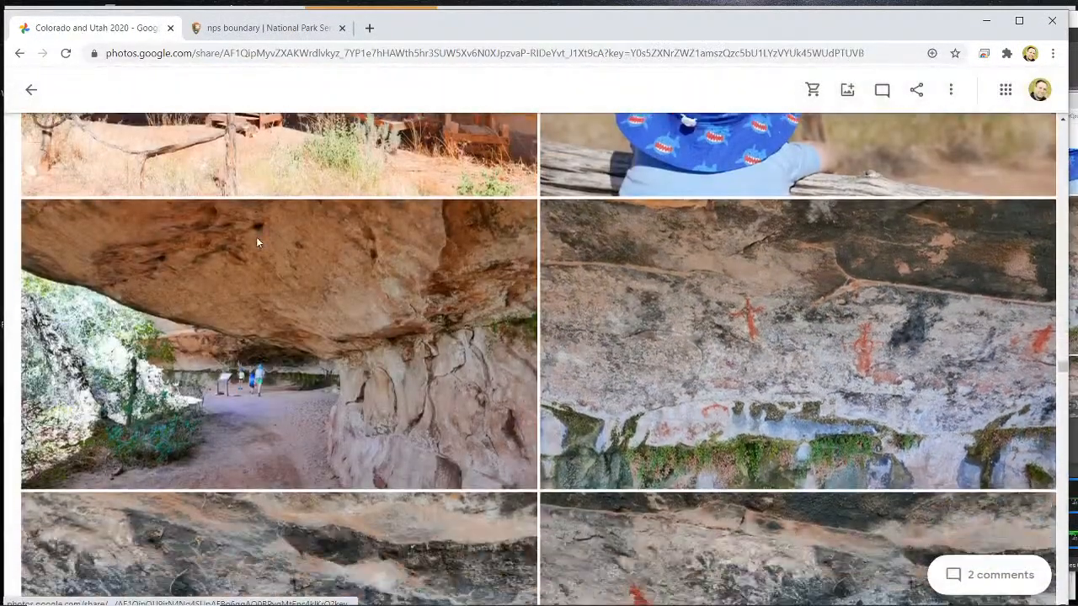
scroll(257, 242, down, 2)
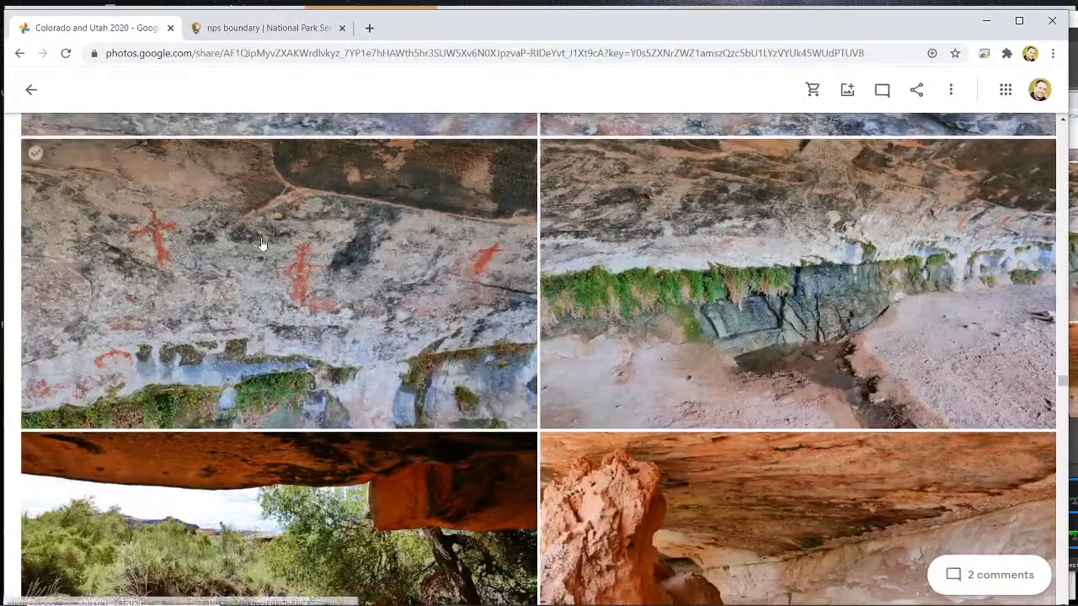
scroll(260, 244, up, 4)
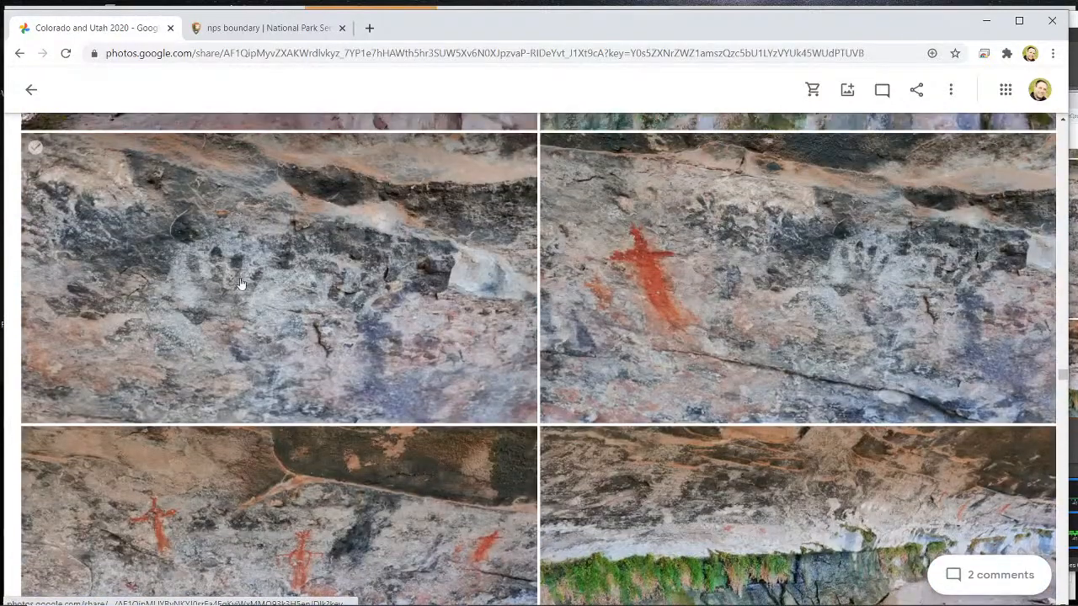
click(849, 293)
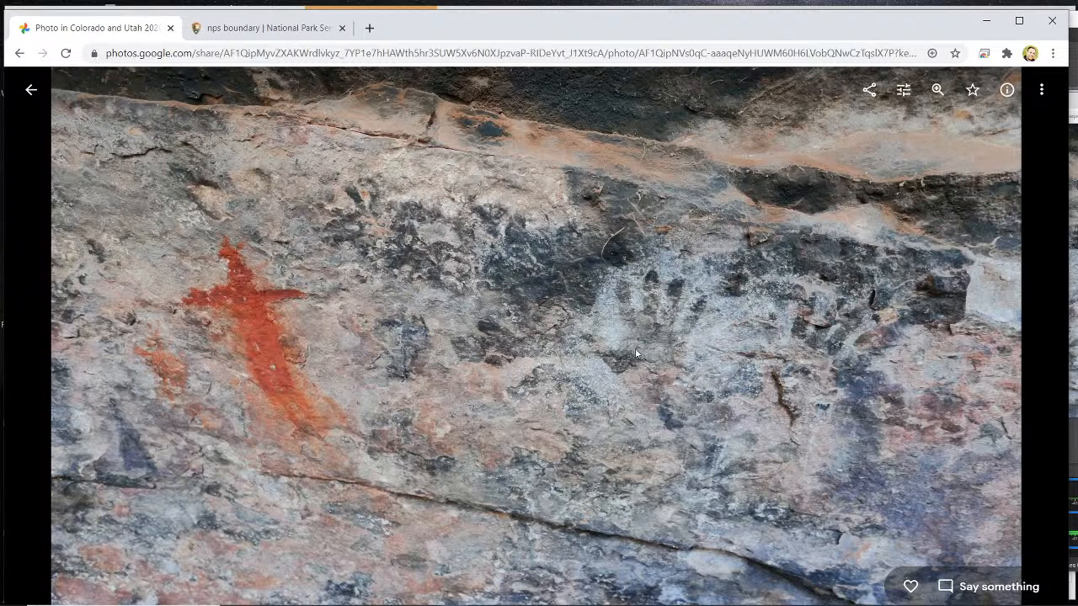
click(30, 88)
- View the photo of the orange and red handprint cluster, advance to the close-up of two red handprints, and return to the album
scroll(239, 245, down, 3)
scroll(239, 246, down, 8)
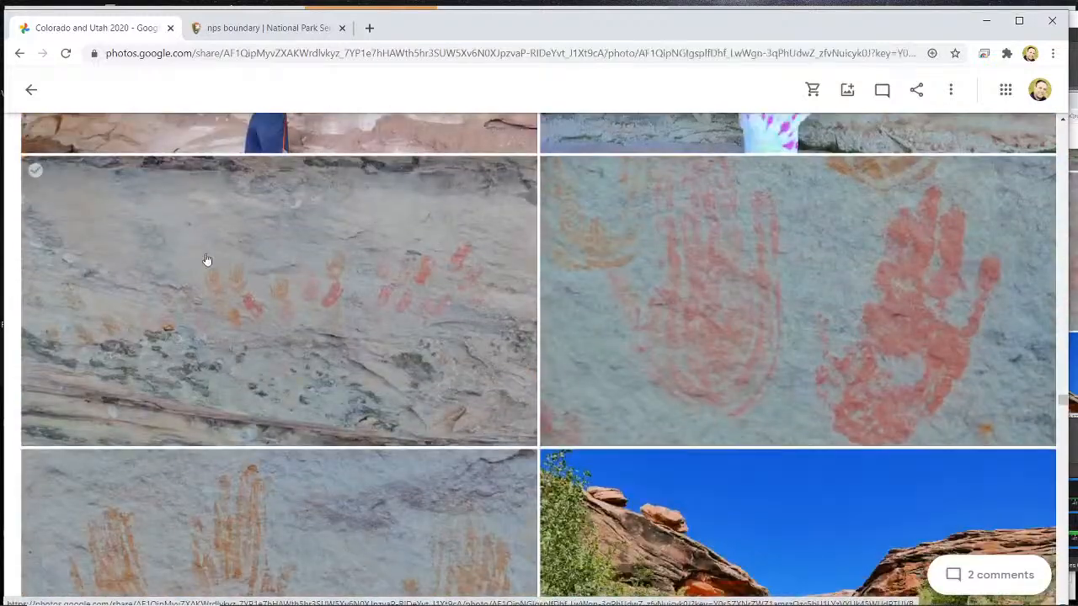
click(206, 259)
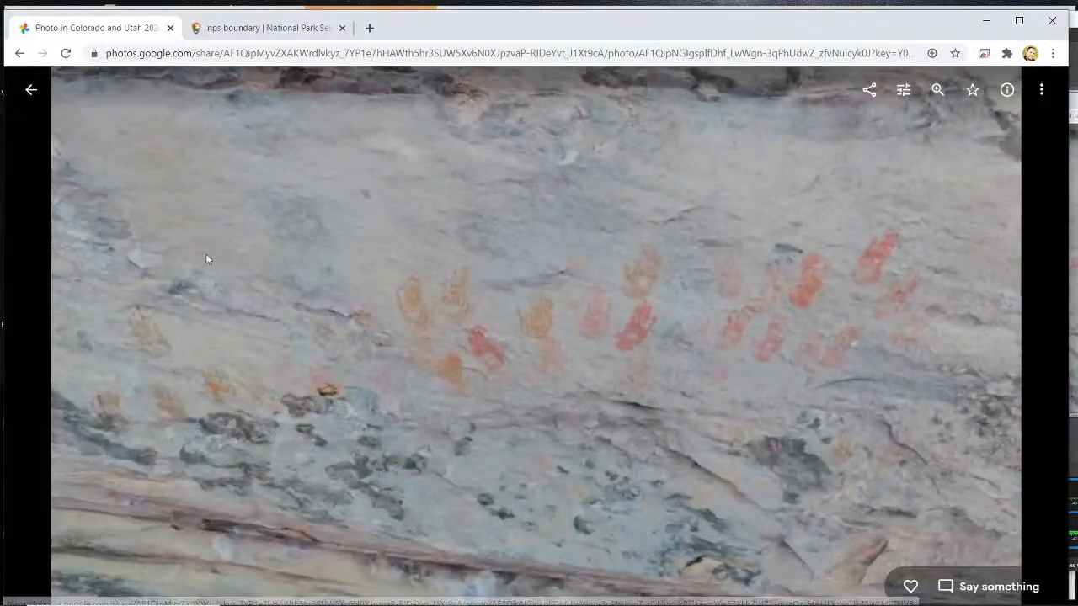
click(1026, 339)
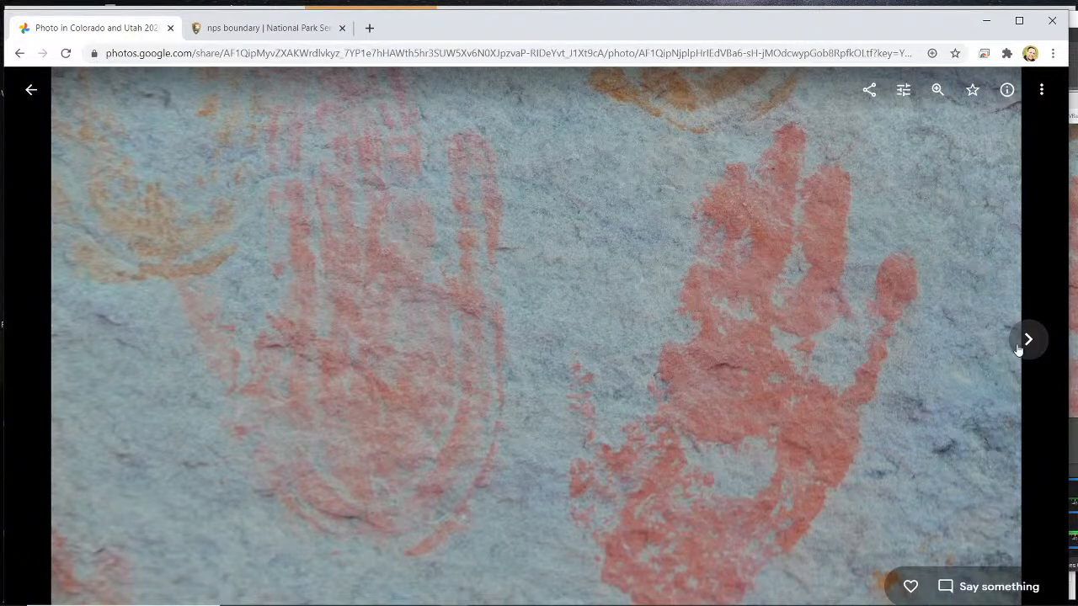
click(31, 89)
- Browse past the desert landscape photos and open the one of distant rock spires on the horizon
scroll(212, 204, down, 8)
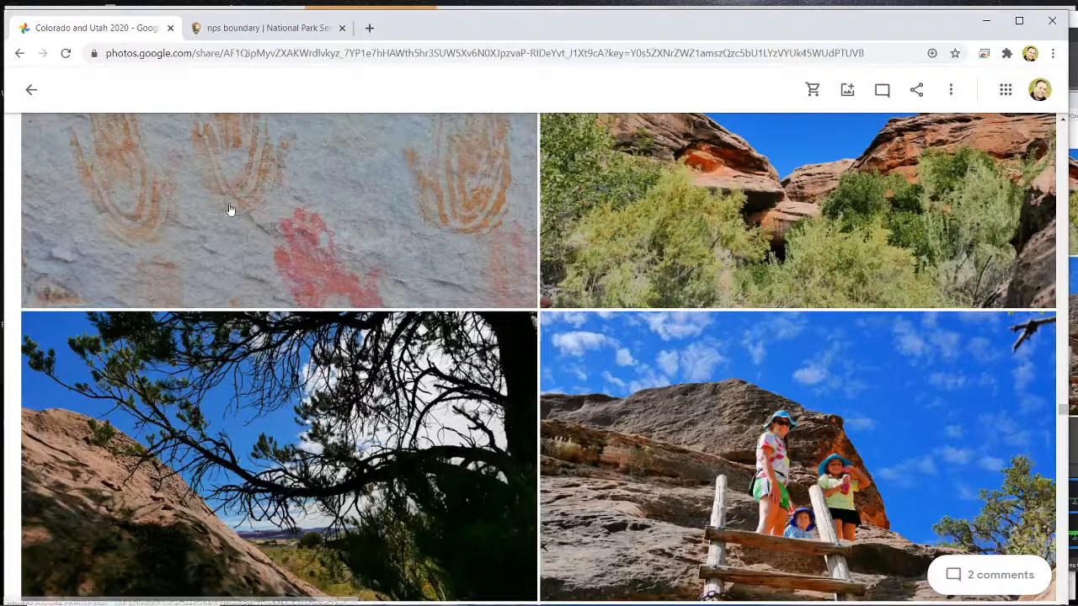
scroll(232, 209, down, 8)
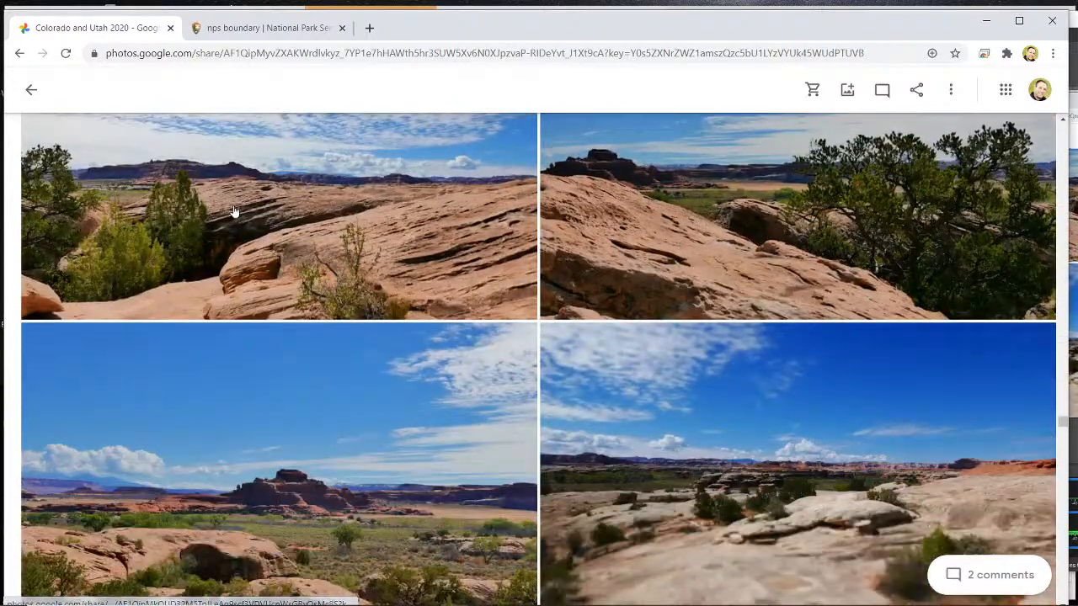
scroll(224, 221, down, 3)
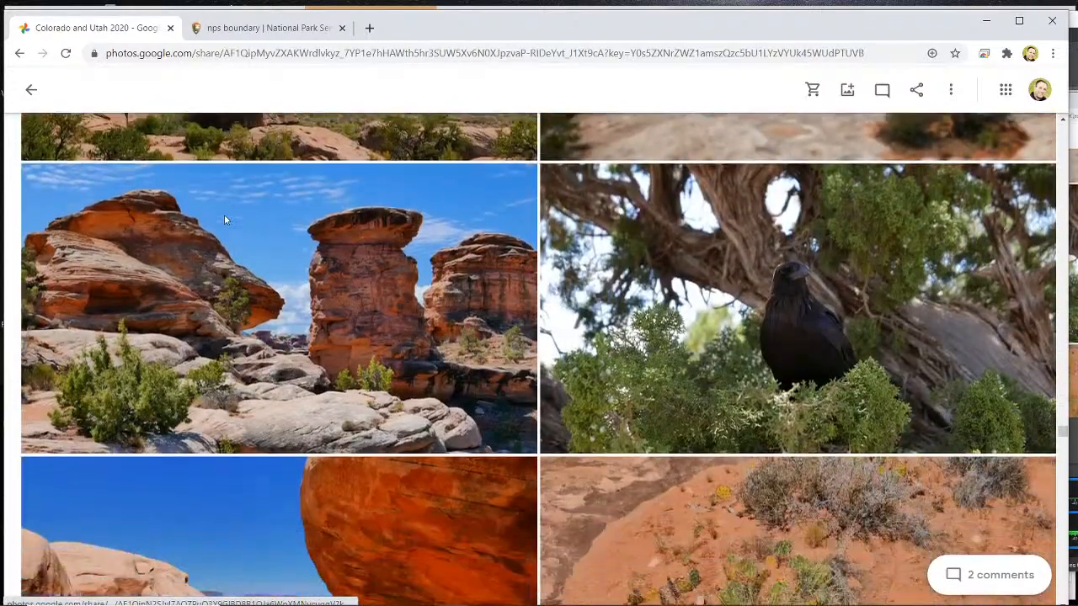
scroll(224, 221, down, 8)
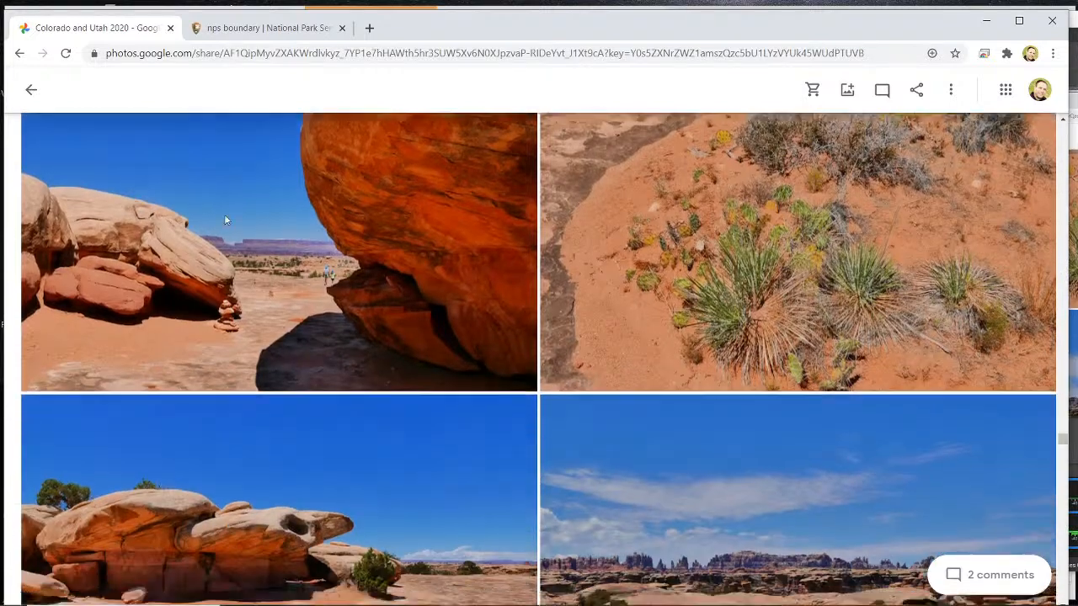
scroll(750, 264, up, 1)
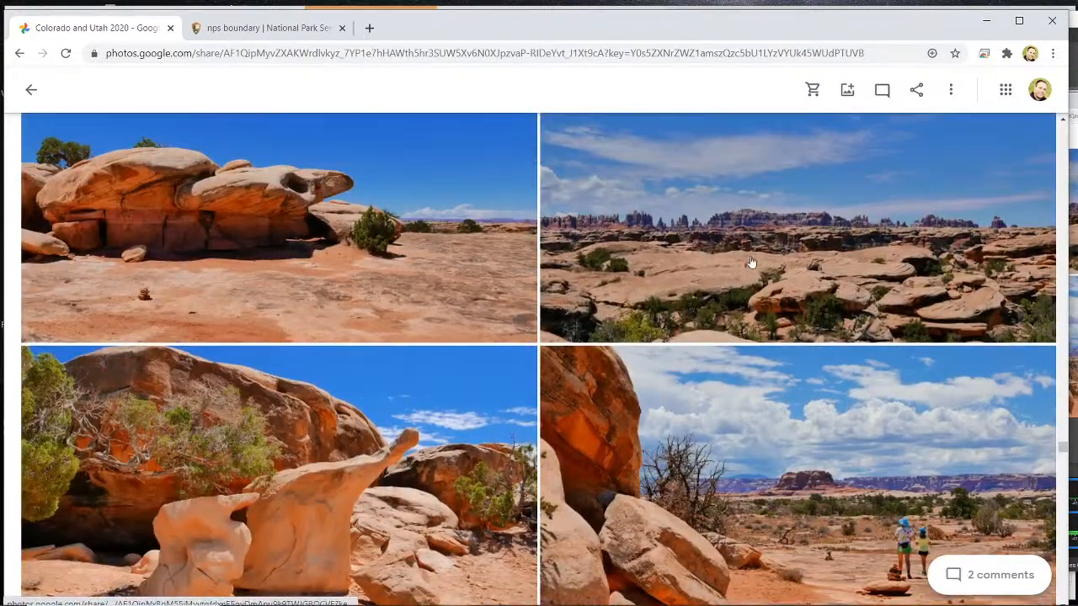
click(732, 241)
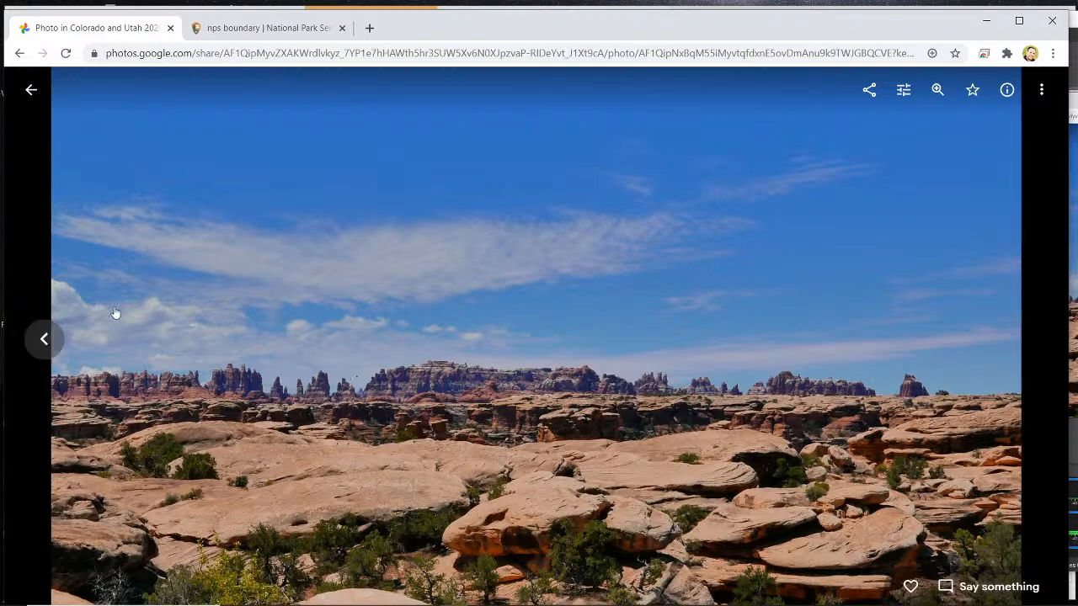
- Go back one photo to the overhanging rock formation, and advance to the photo of the rock with a curved neck
click(43, 338)
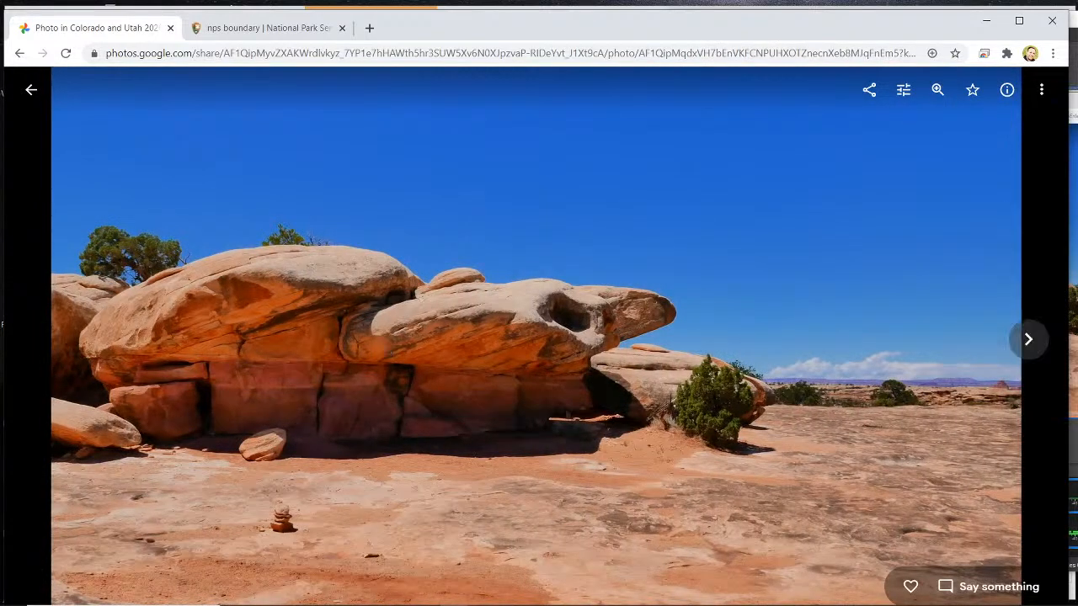
click(1026, 341)
click(1025, 341)
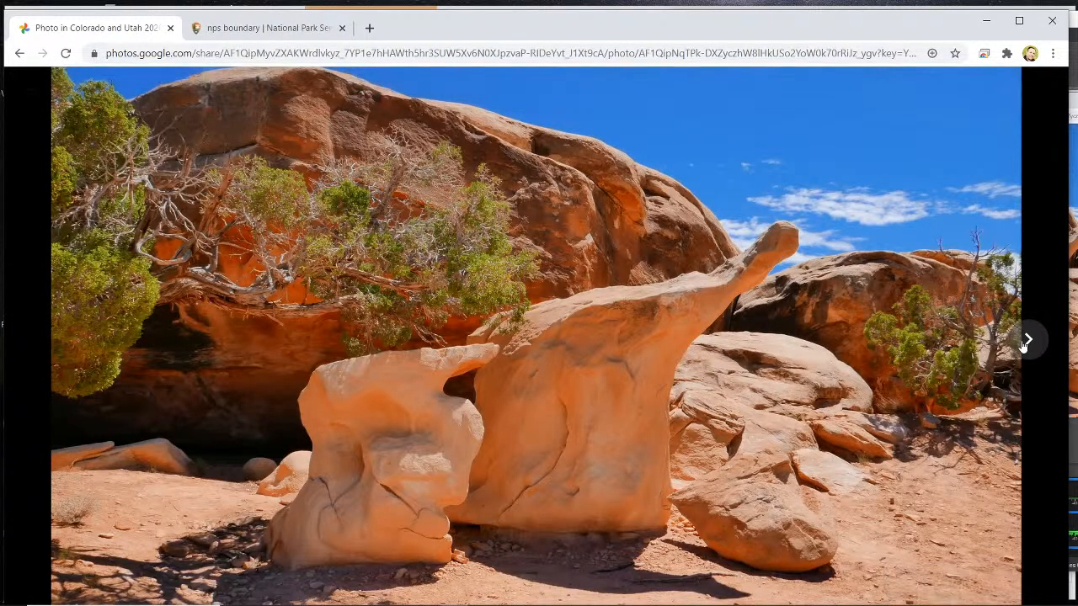
- Advance to the large petroglyph wall and view its overview and close-up photos, up to the carvings above the white flowers
click(1026, 341)
click(1025, 341)
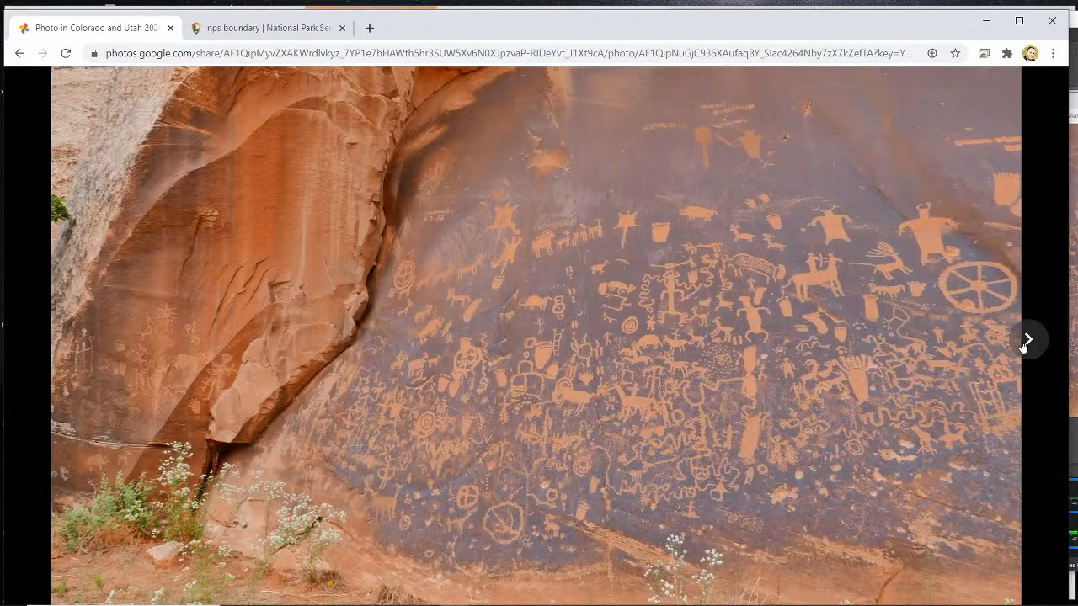
click(1025, 341)
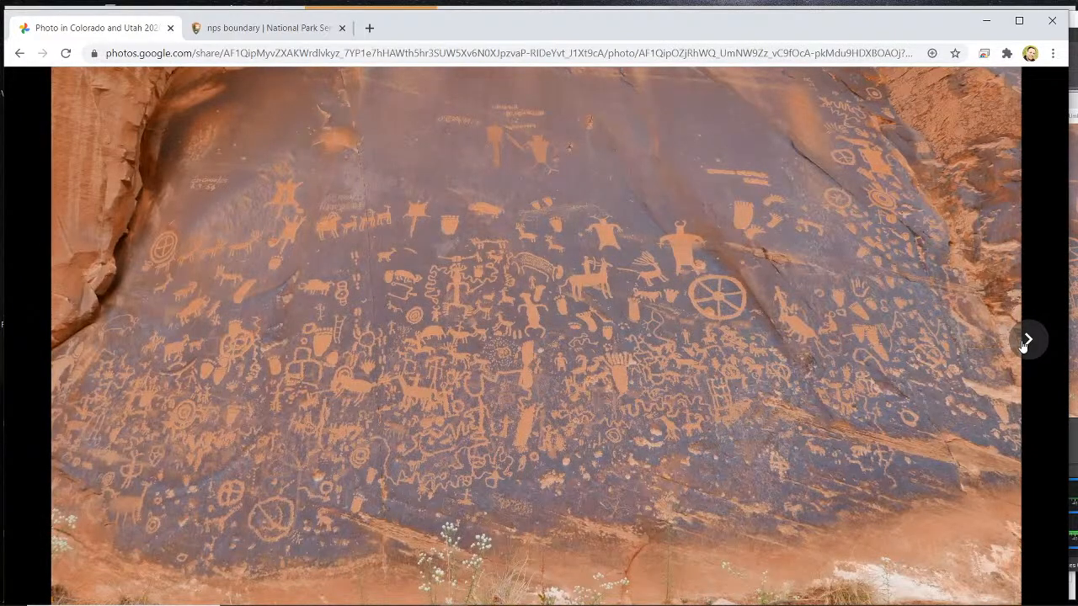
click(1026, 341)
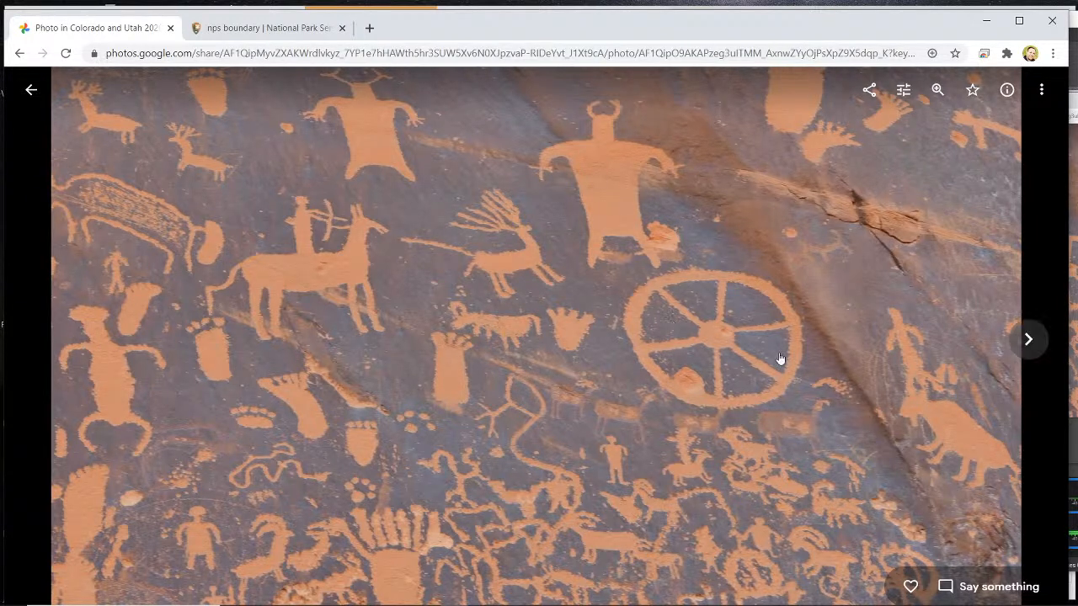
click(1025, 341)
click(1026, 341)
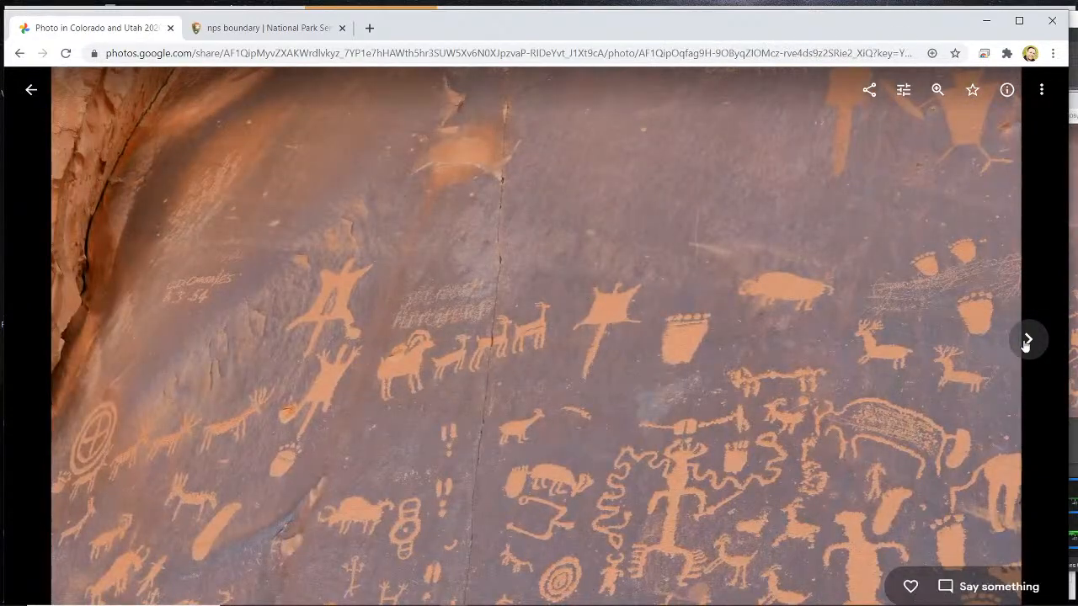
click(1025, 341)
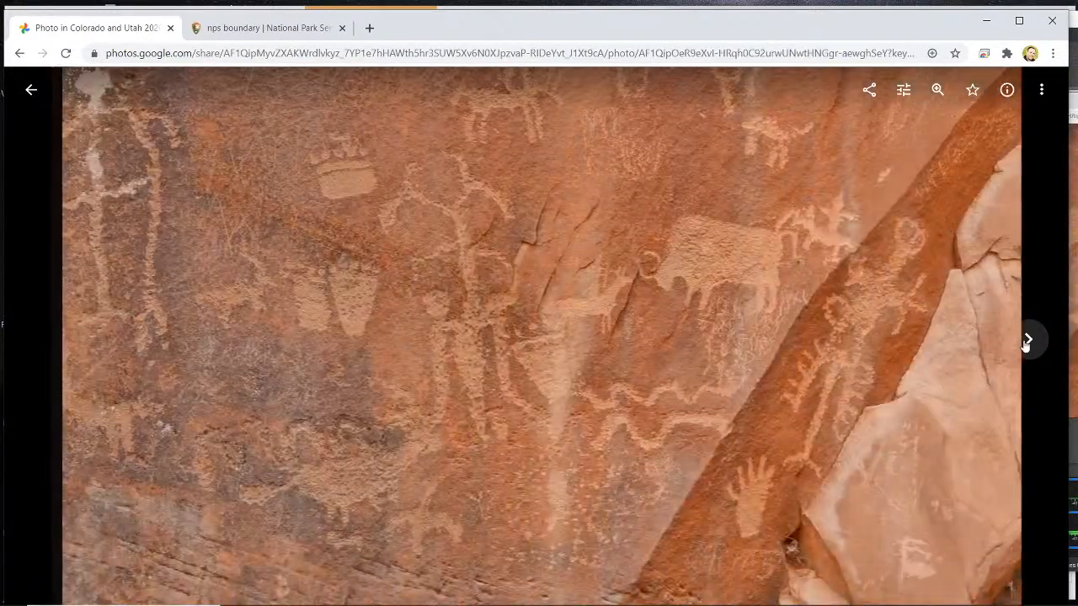
click(1025, 341)
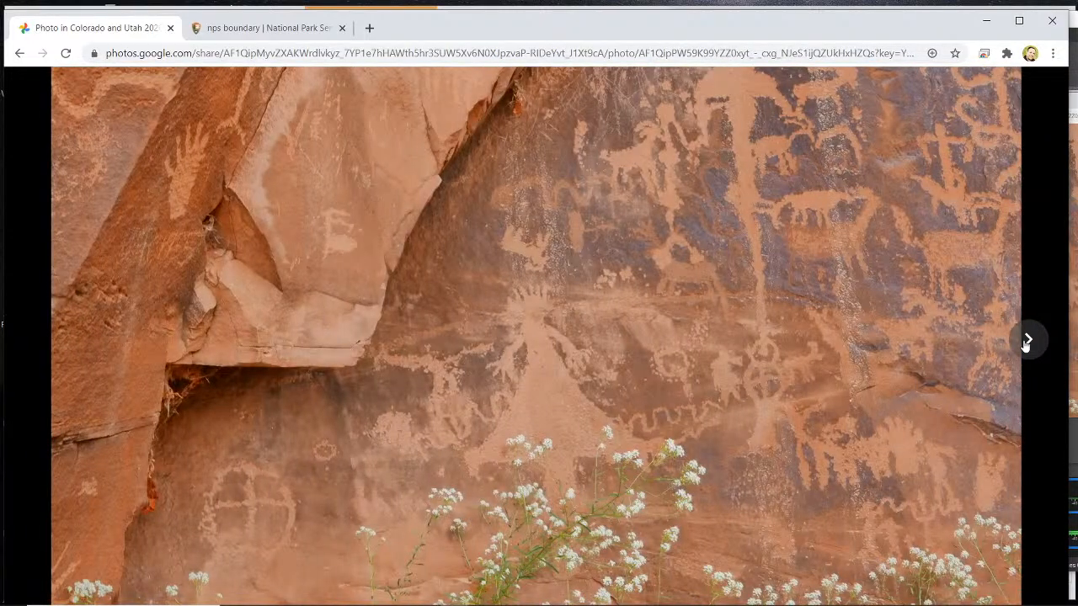
- Advance through the Three Kiva Pueblo sign, lizard and kiva interior photos to the one of two people on the stone ruins
click(1025, 341)
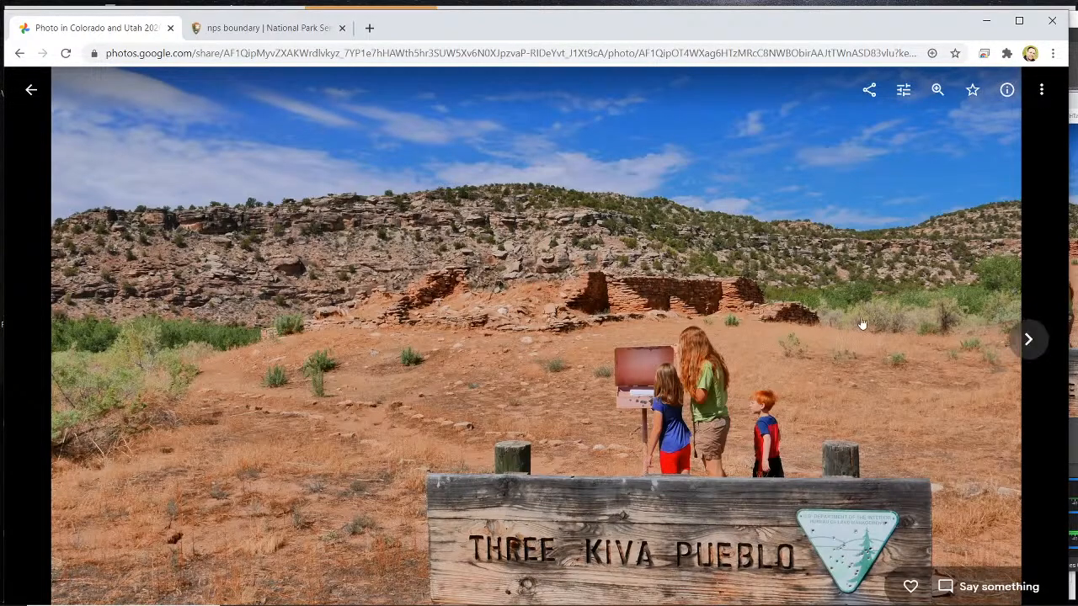
click(1026, 341)
click(1025, 341)
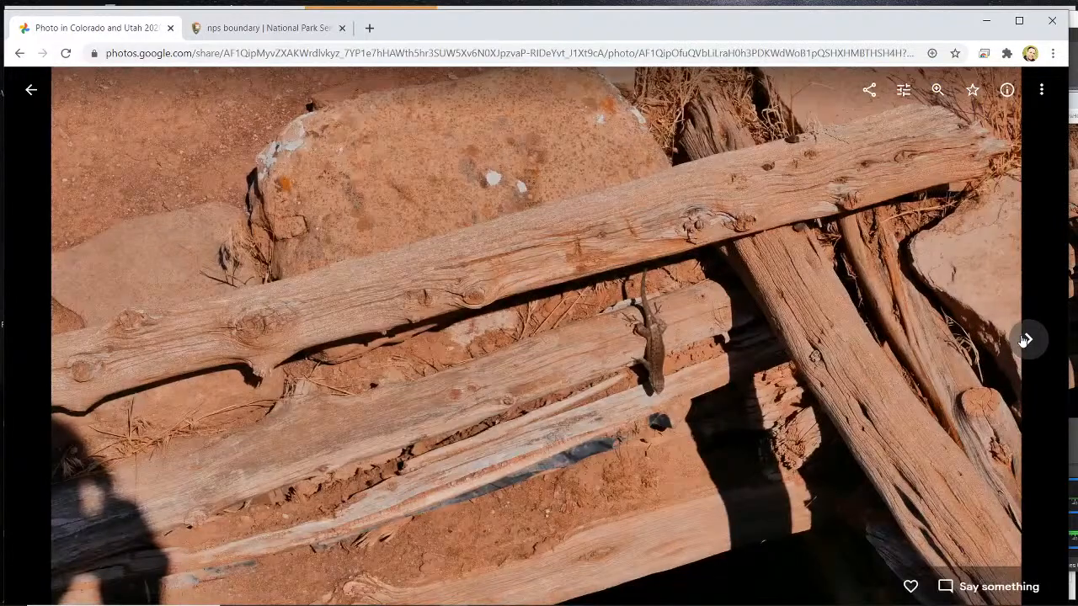
click(1025, 341)
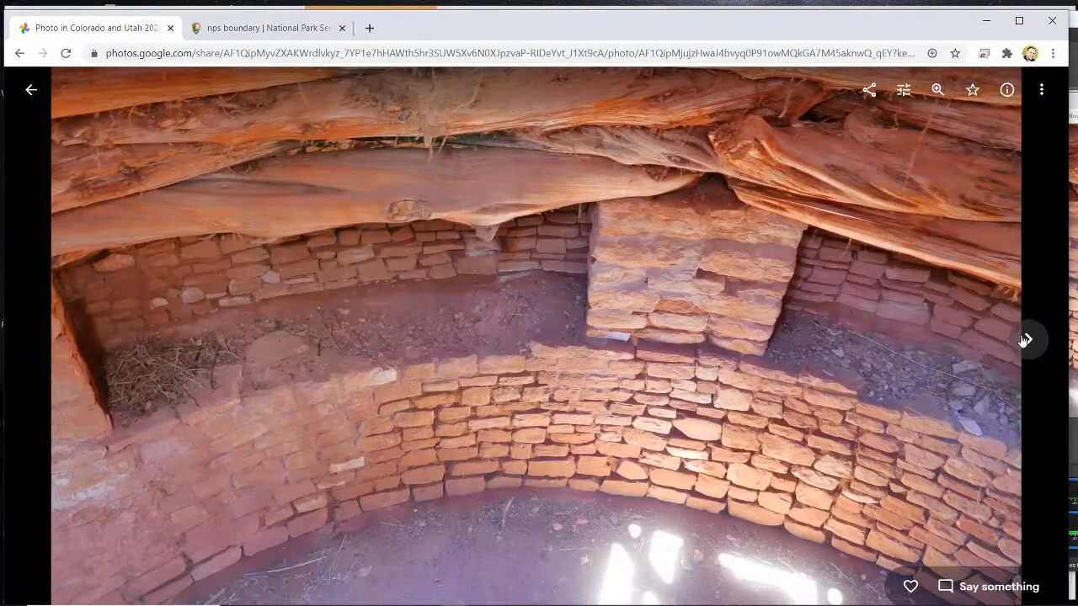
click(1025, 341)
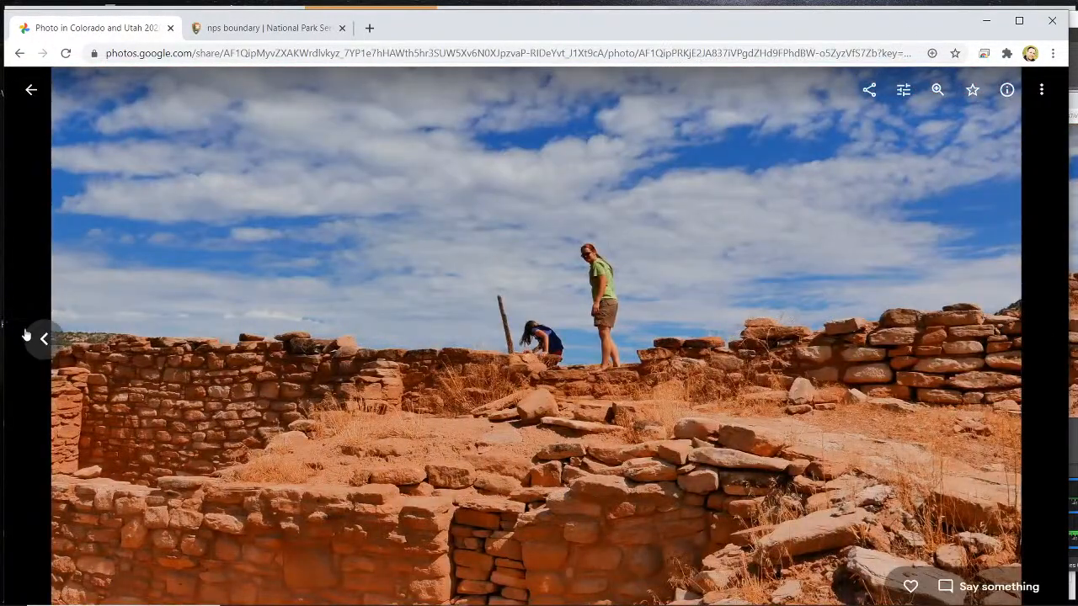
- Go back to the kiva interior photo, and advance to the photo of the boy climbing on the stone walls
click(39, 343)
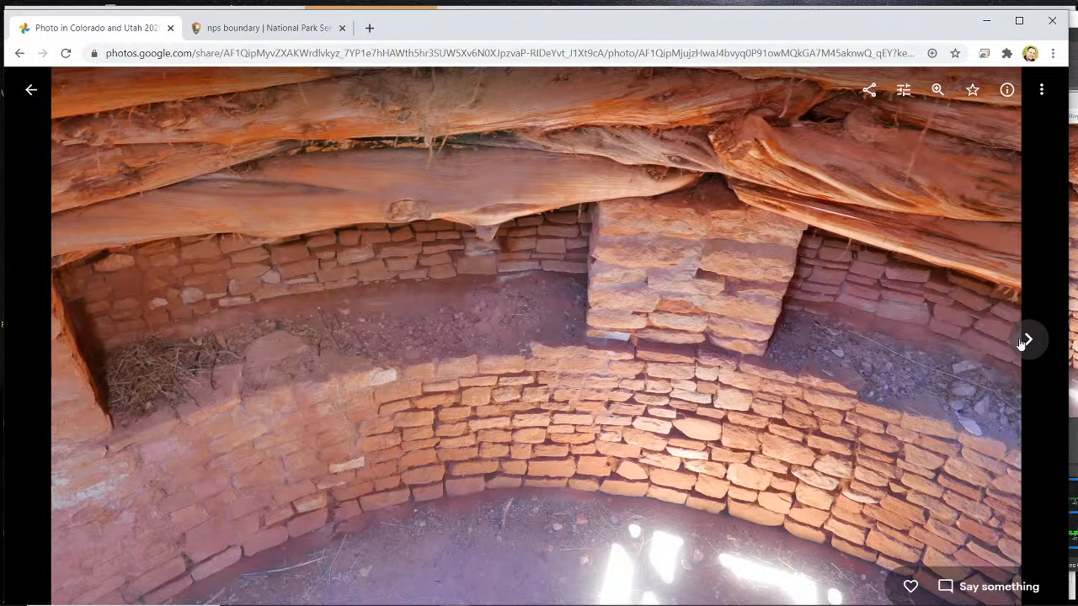
click(1027, 340)
click(1027, 340)
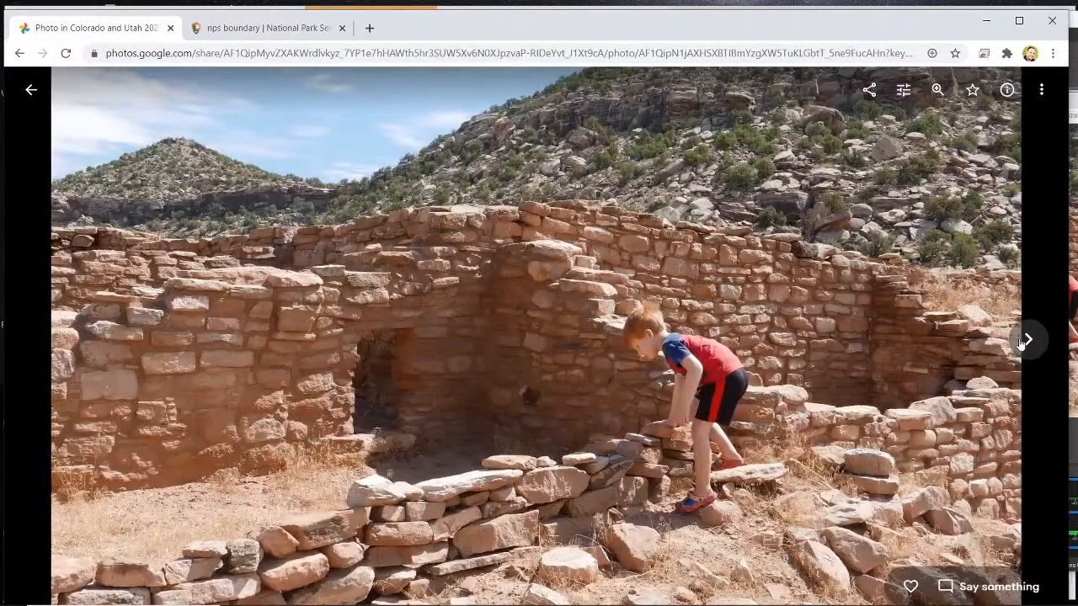
- Advance through the lizard, canyon ruins and roofed pueblo photos to the low stone walls beneath scattered clouds
click(1024, 341)
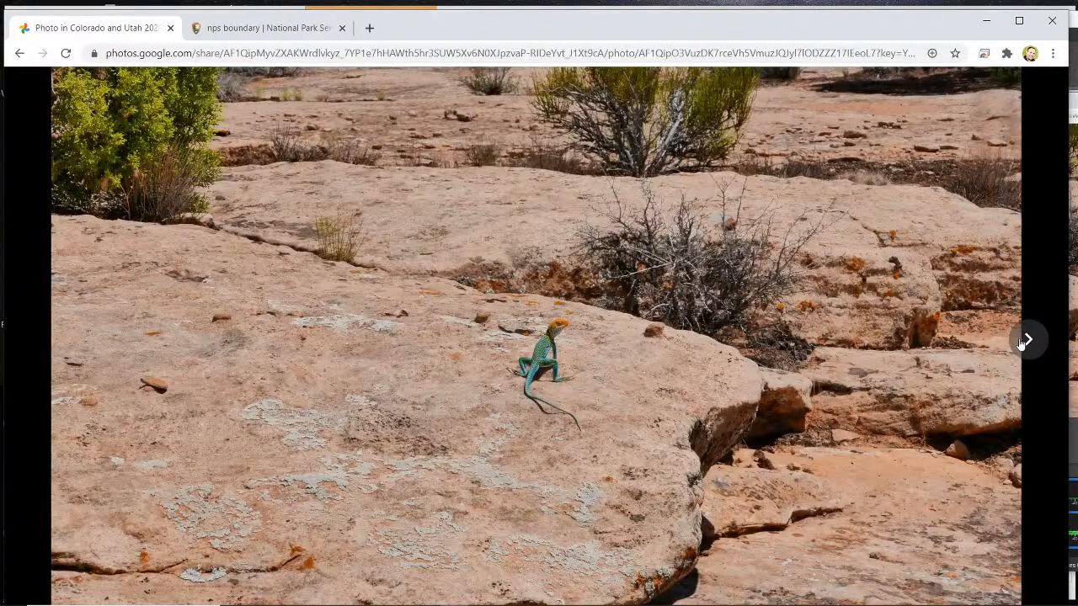
click(1025, 340)
click(1023, 340)
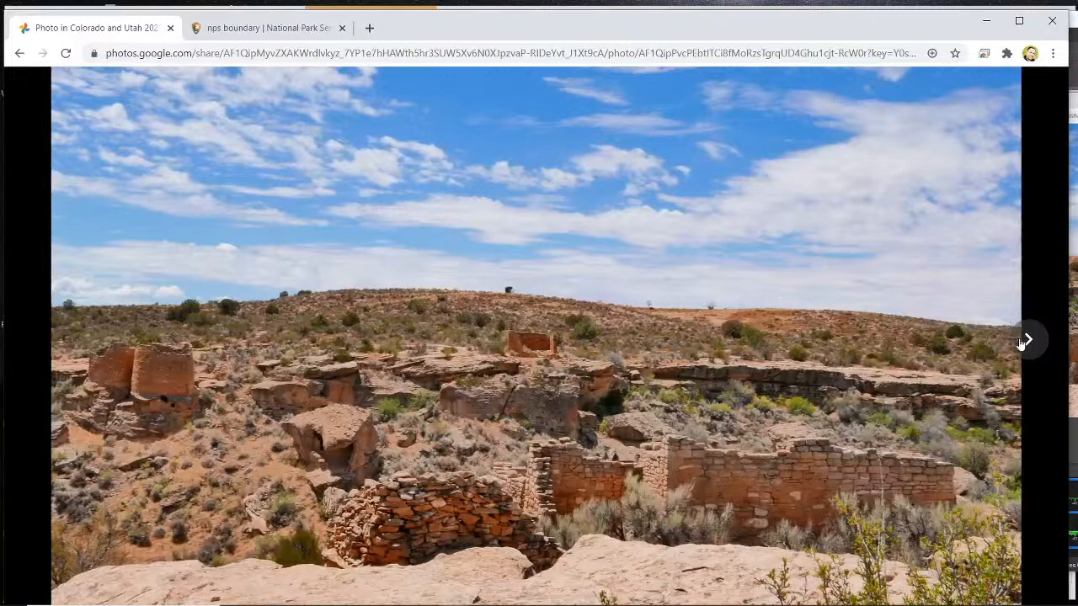
click(1024, 340)
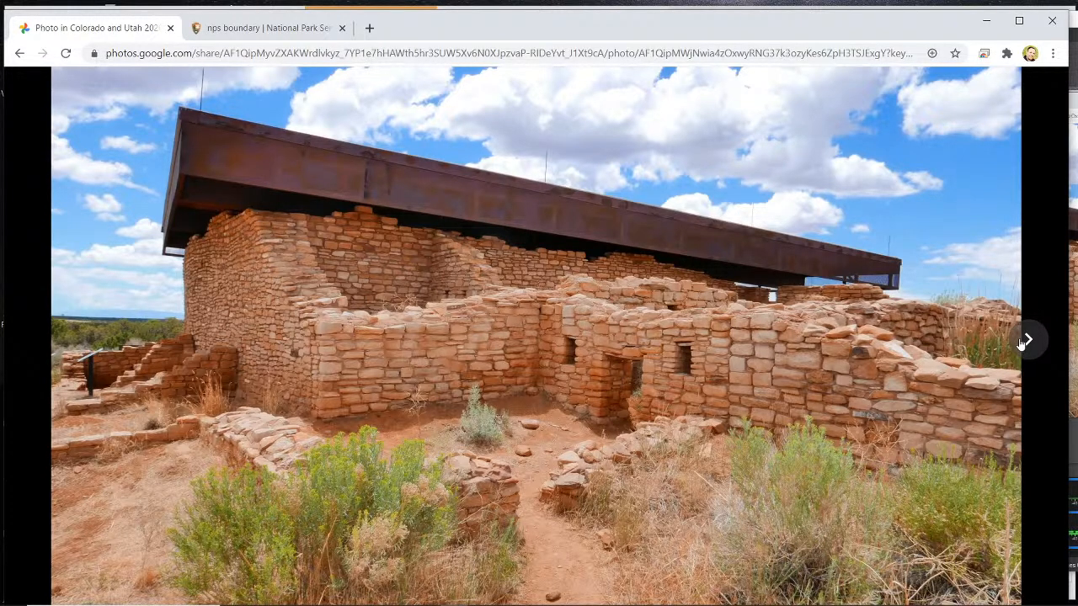
click(1024, 340)
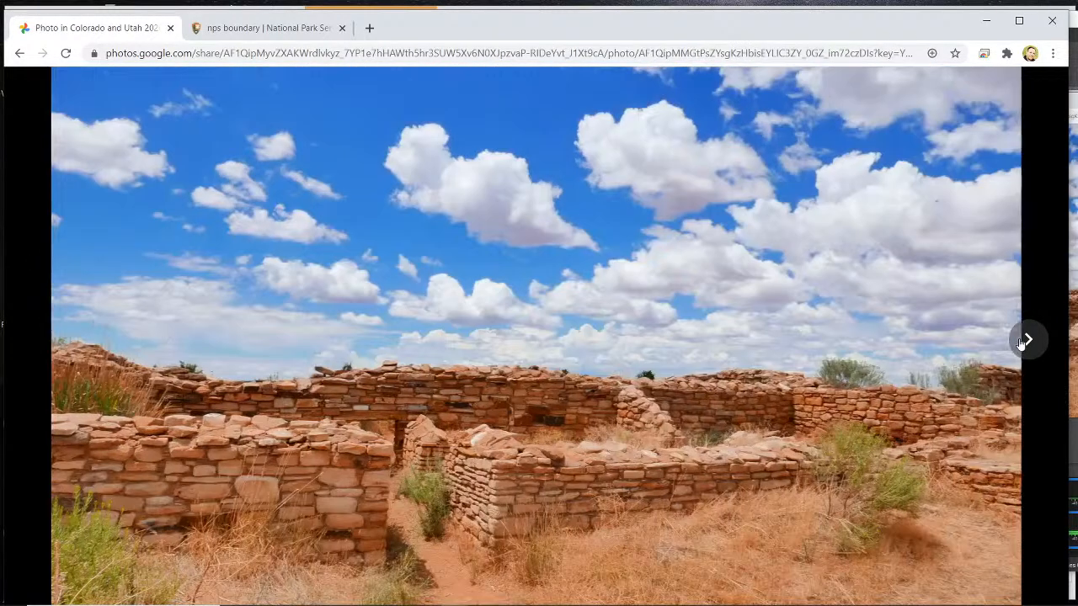
- Advance through the overview and close-up photos of the large cliff dwelling to the tree-covered canyon cliffs
click(1024, 341)
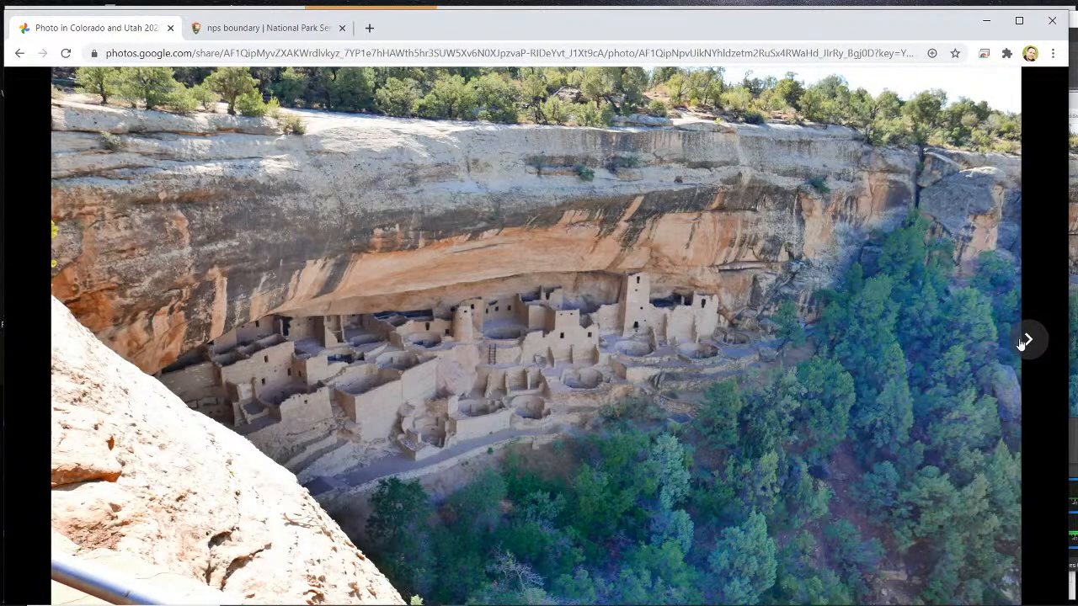
click(1023, 340)
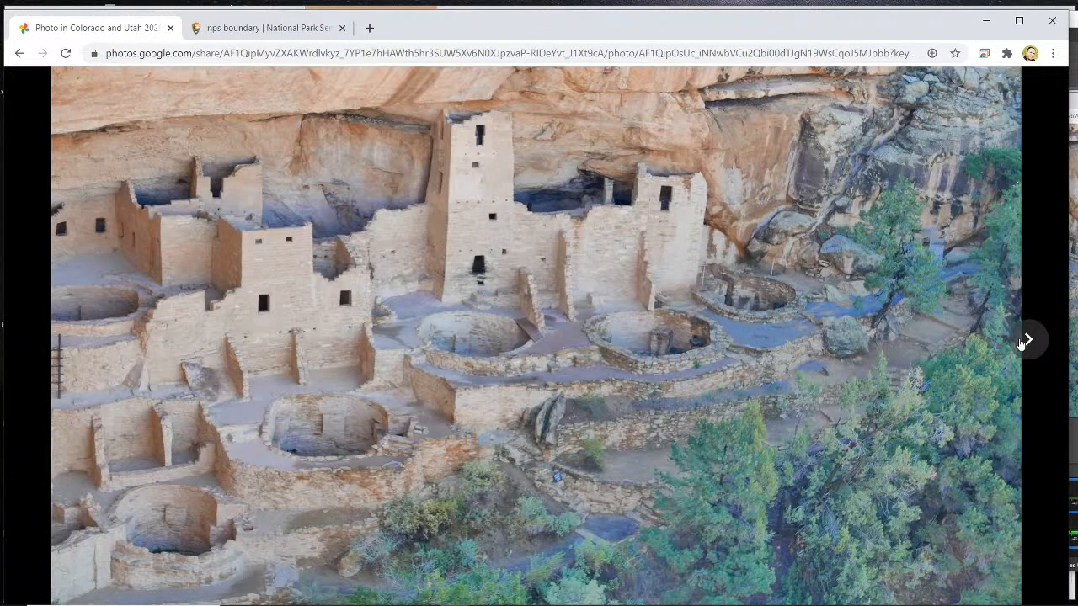
click(1023, 340)
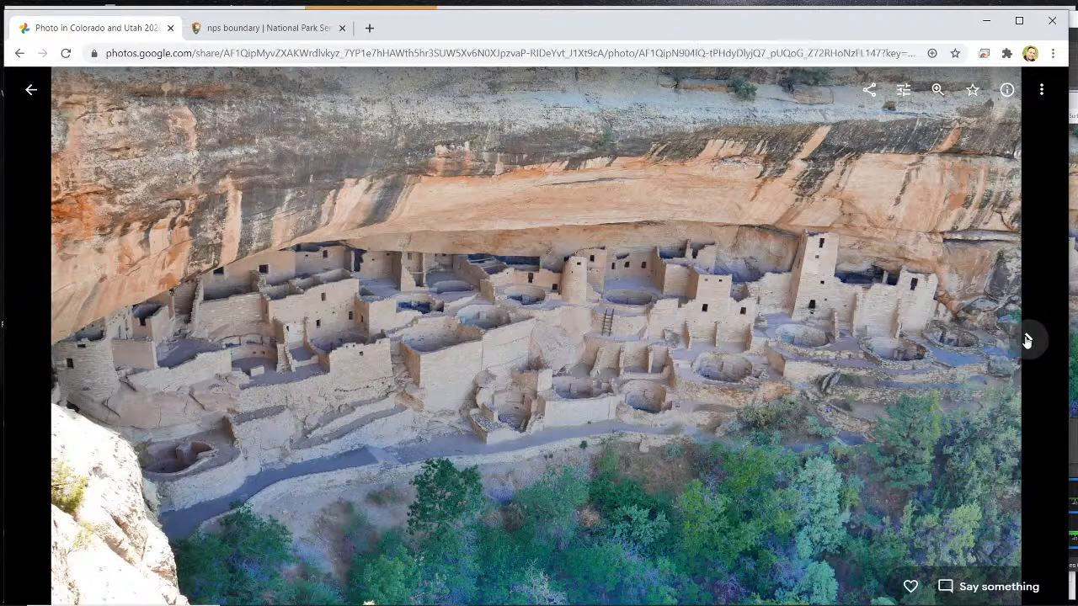
click(1026, 340)
click(1026, 340)
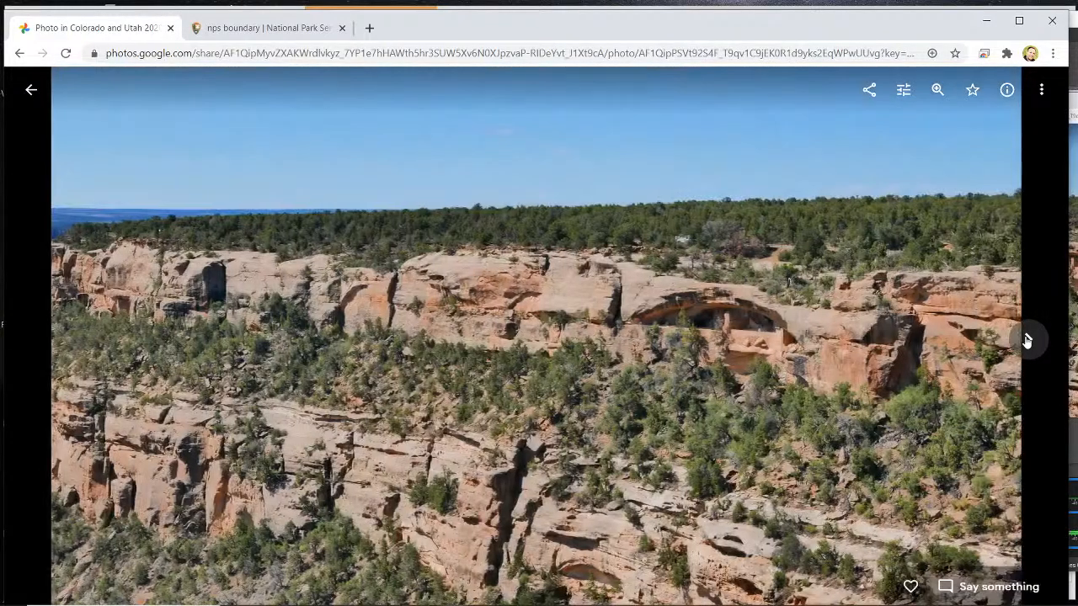
- Advance past the cliff dwelling with the square tower to the excavated pit with the Do Not Enter Site sign
click(1026, 339)
click(1026, 339)
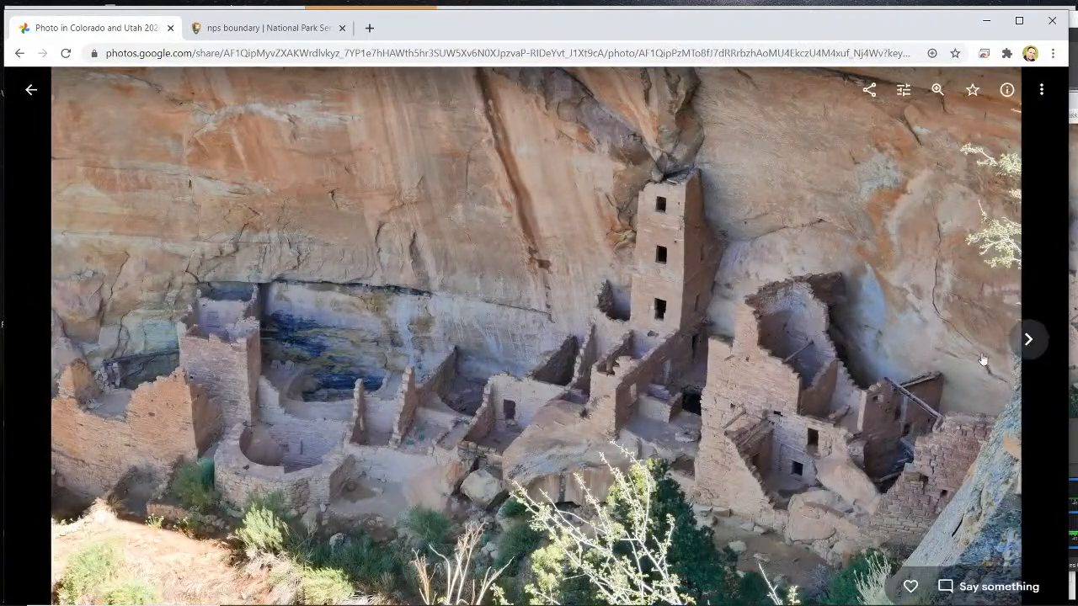
click(1026, 340)
click(1015, 341)
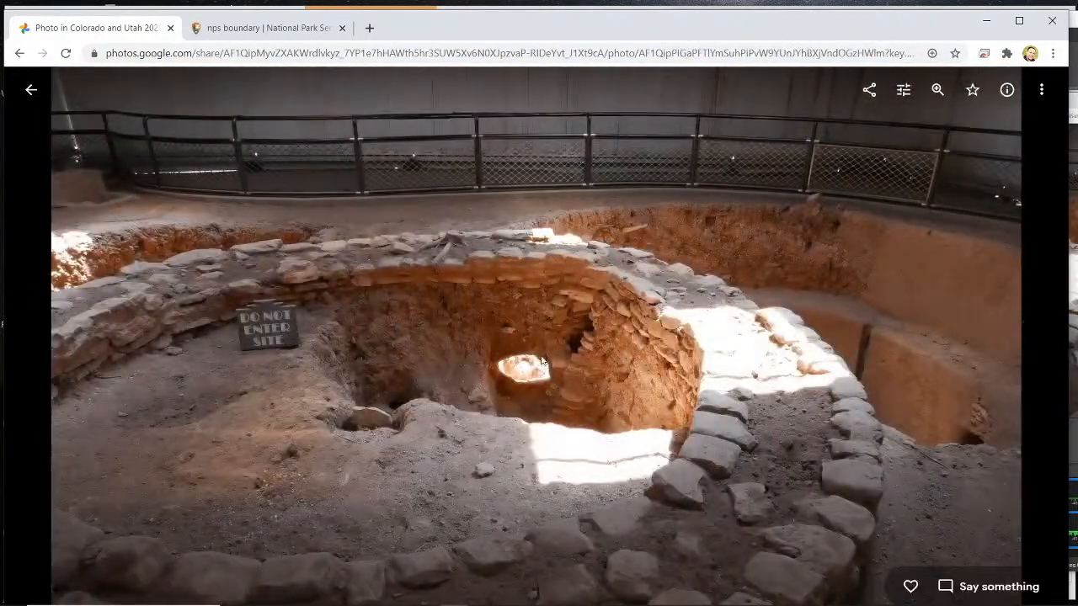
- Return to the Colorado and Utah 2020 album and open the photo of sand dunes behind two dark green trees
click(30, 89)
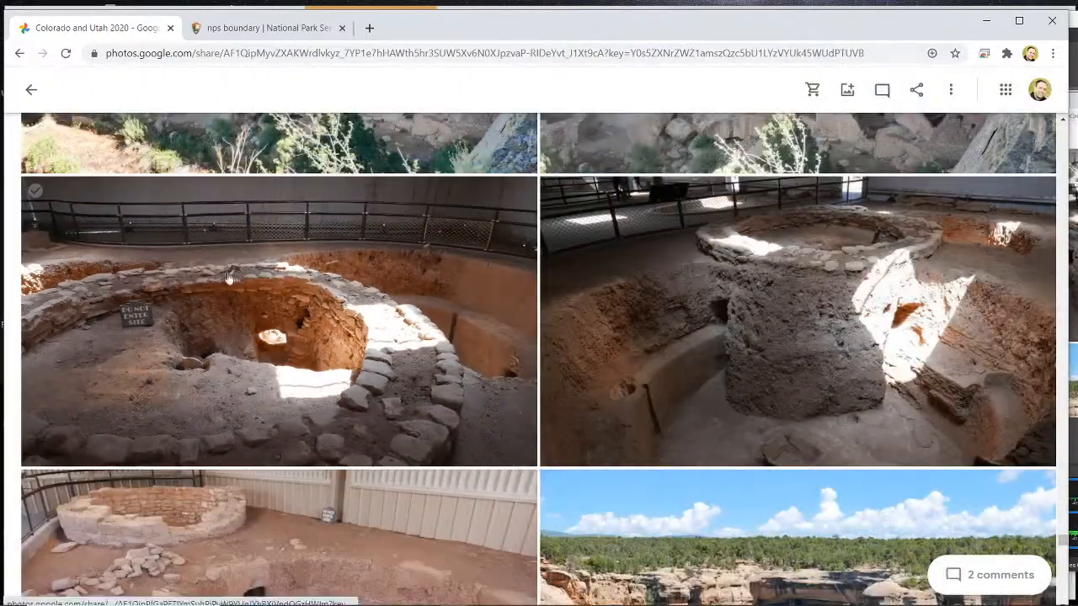
scroll(296, 268, down, 10)
scroll(299, 267, down, 15)
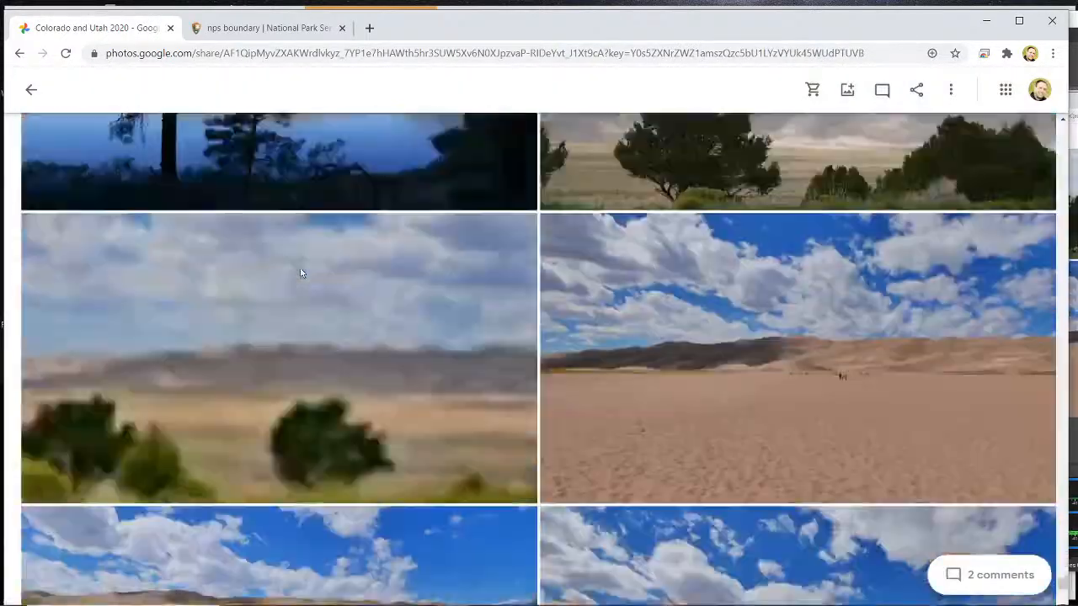
scroll(300, 267, up, 4)
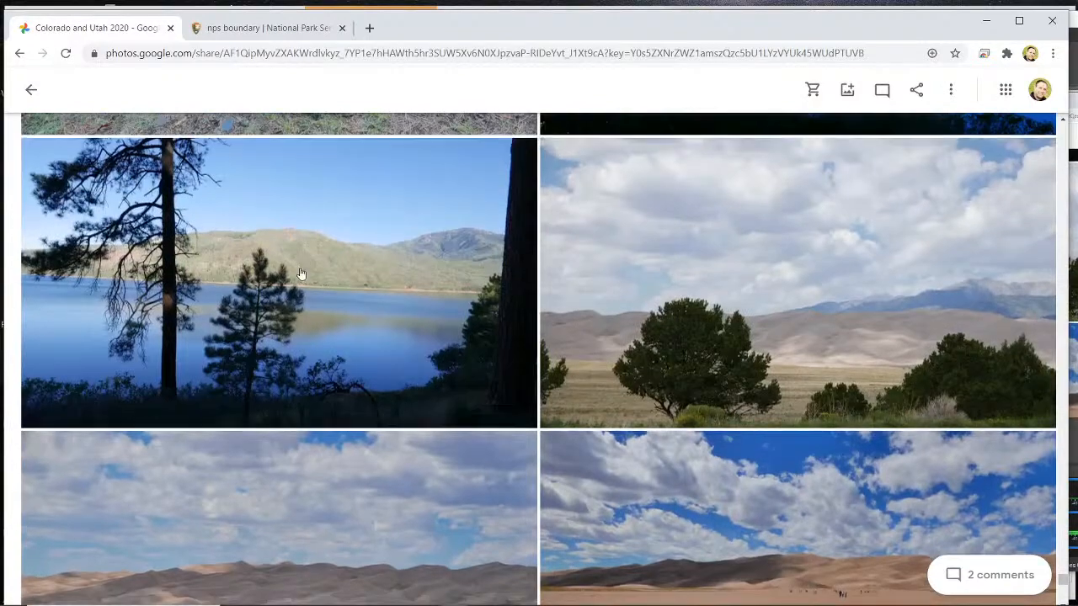
scroll(300, 267, down, 3)
click(318, 313)
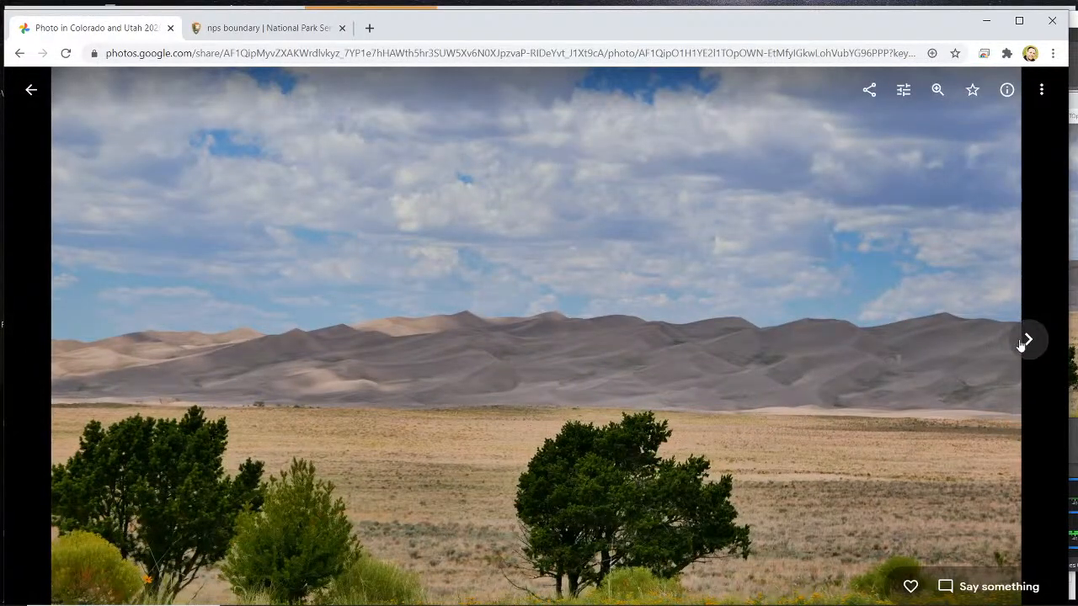
- View the open sand flat, go back to the dunes with blue mountains, and advance to the children playing in the sand
click(1025, 340)
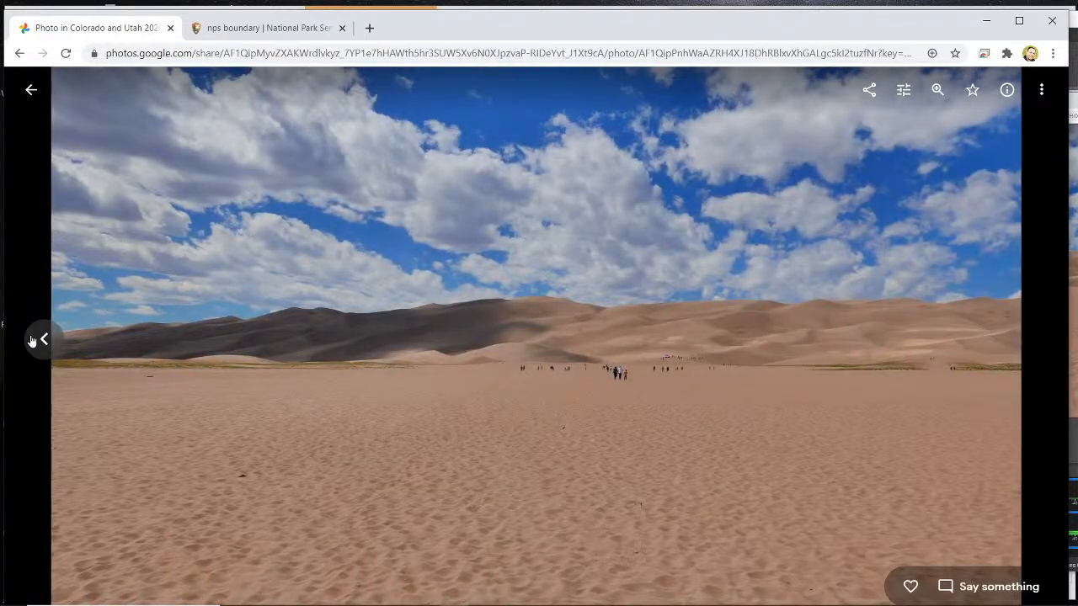
click(33, 340)
click(32, 341)
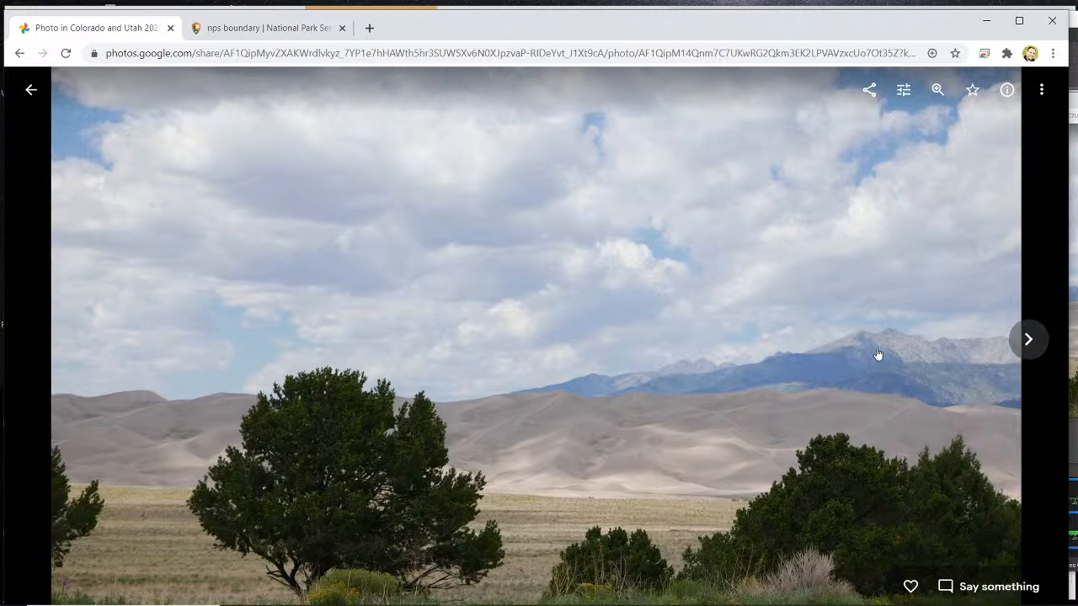
click(1025, 340)
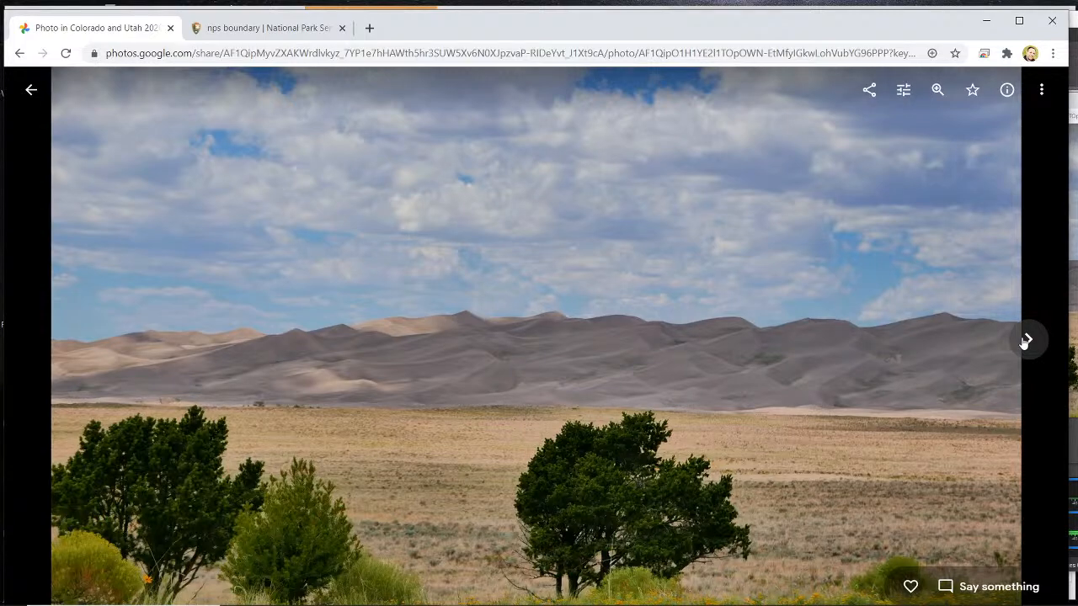
click(1025, 340)
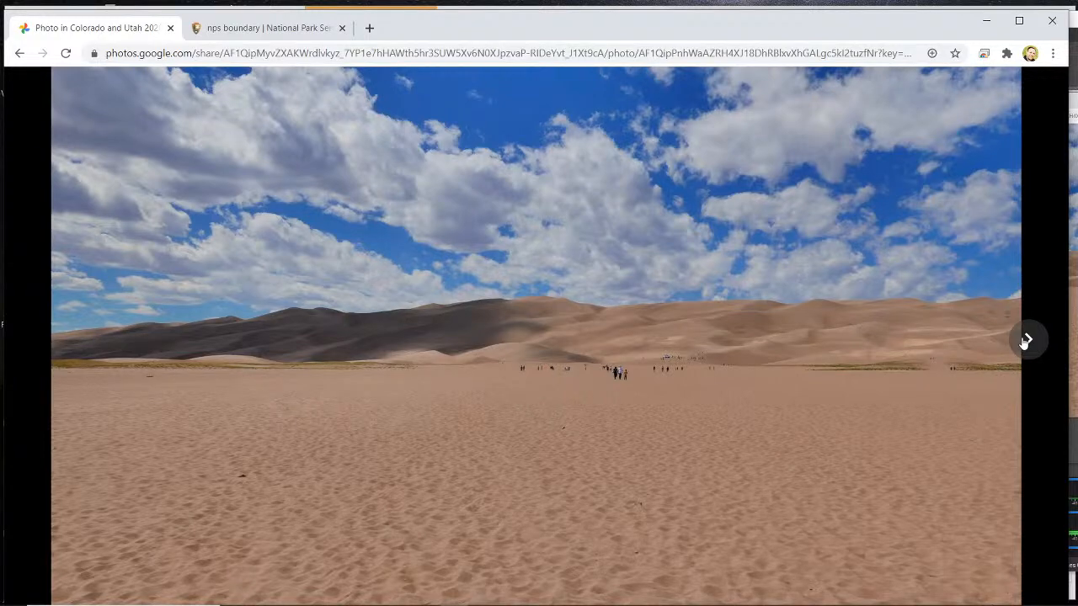
click(1026, 340)
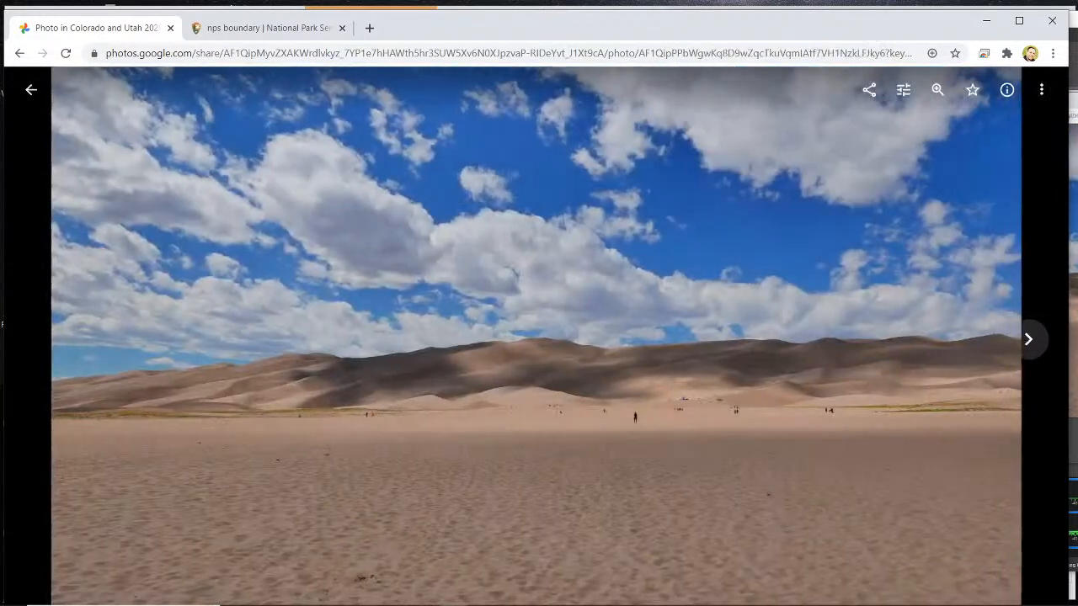
key(alt+Tab)
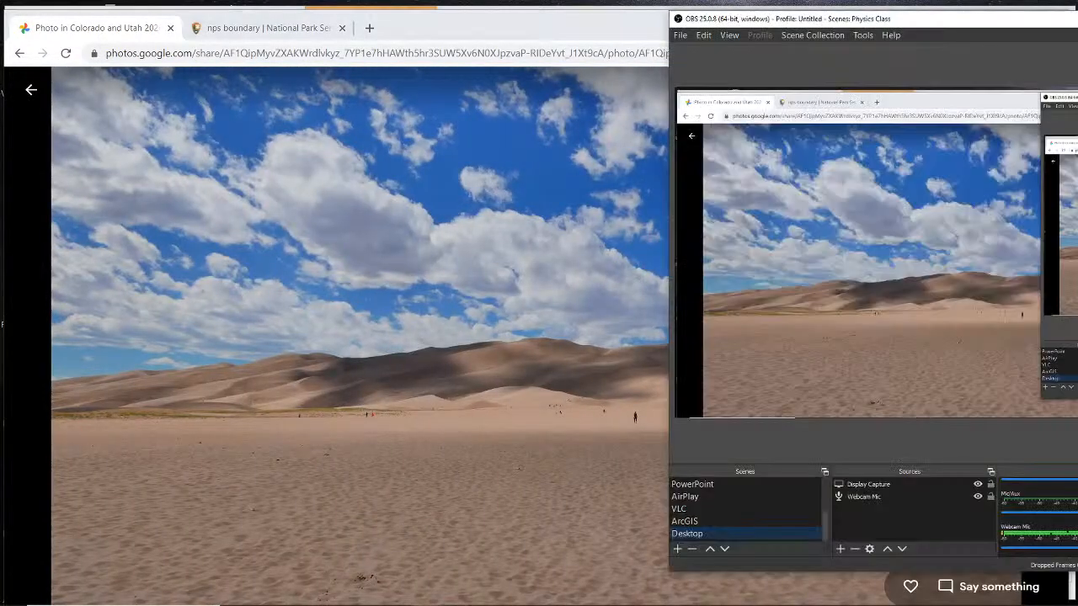
scroll(753, 506, up, 3)
click(740, 506)
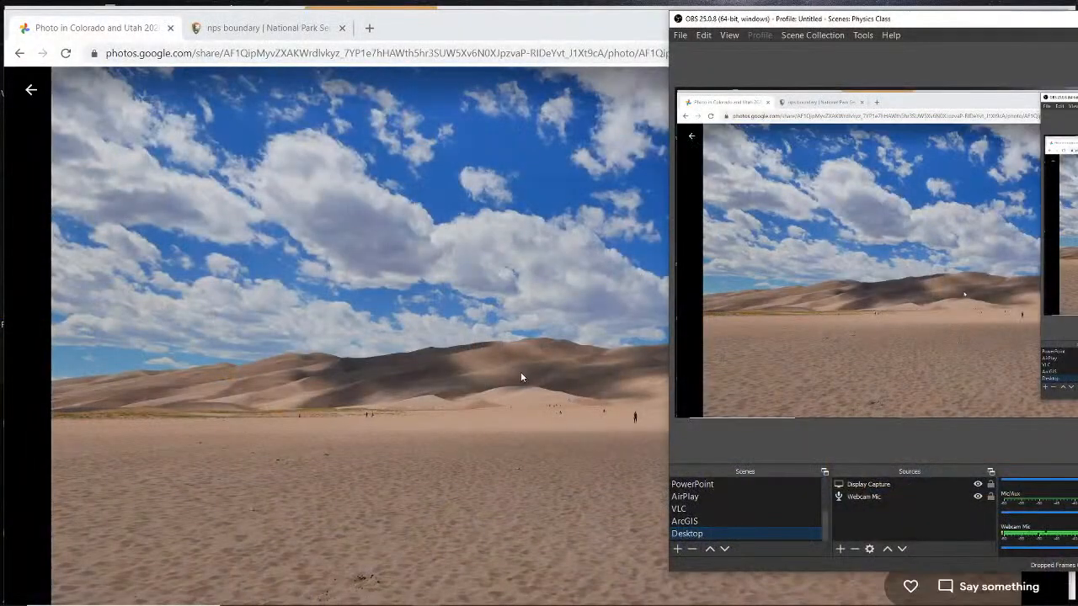
click(520, 377)
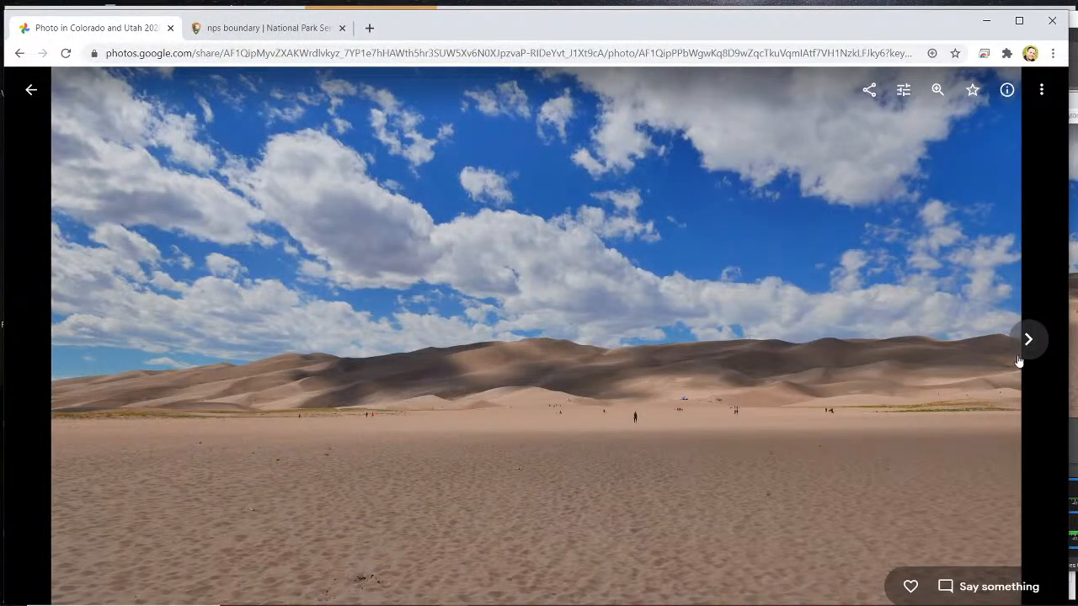
- Return to the Colorado and Utah 2020 album and look over the sand dune photos
click(1022, 354)
click(31, 89)
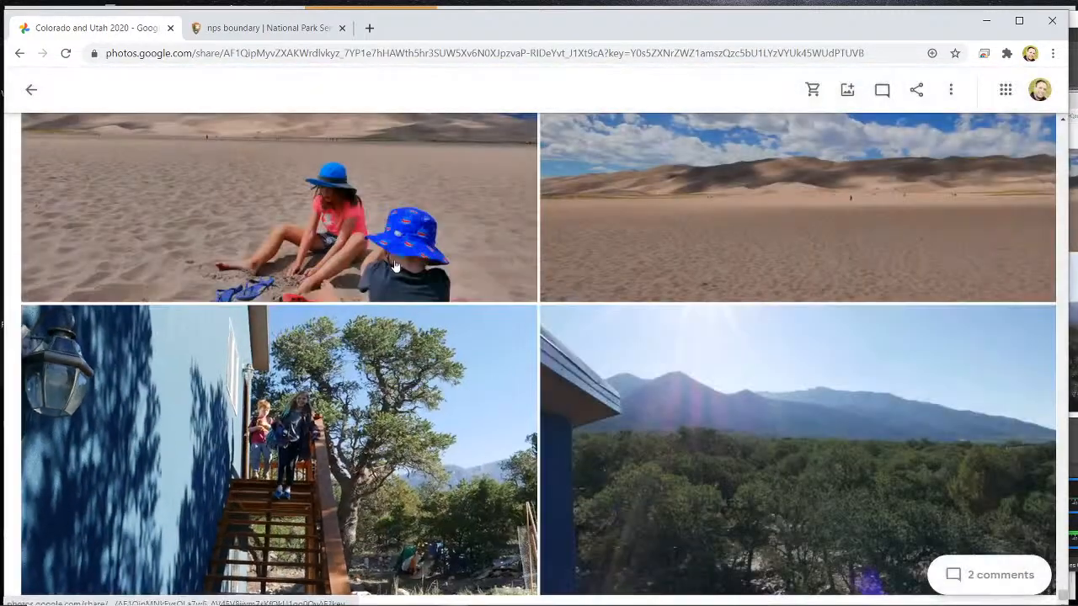
scroll(803, 365, down, 10)
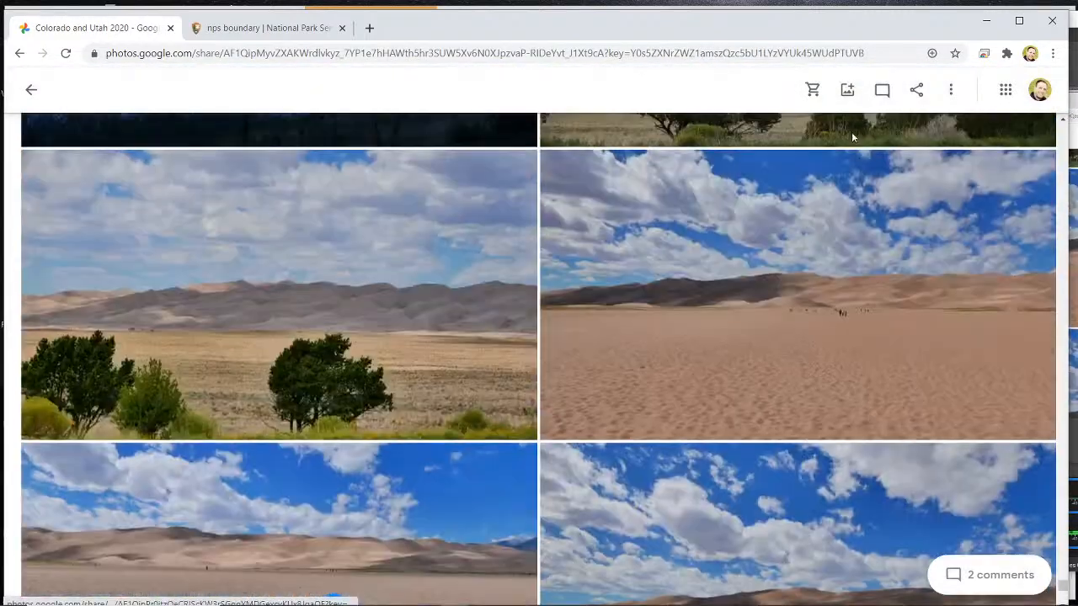
- Switch to the National Parks in the States project in ArcGIS Pro and select Utah on the map
click(987, 25)
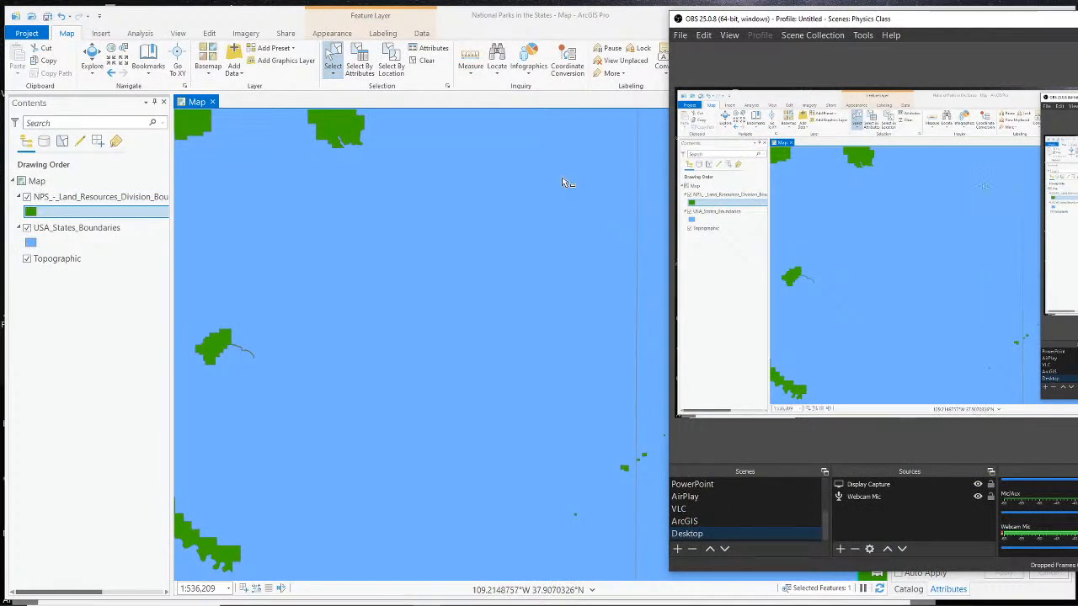
click(400, 222)
click(567, 361)
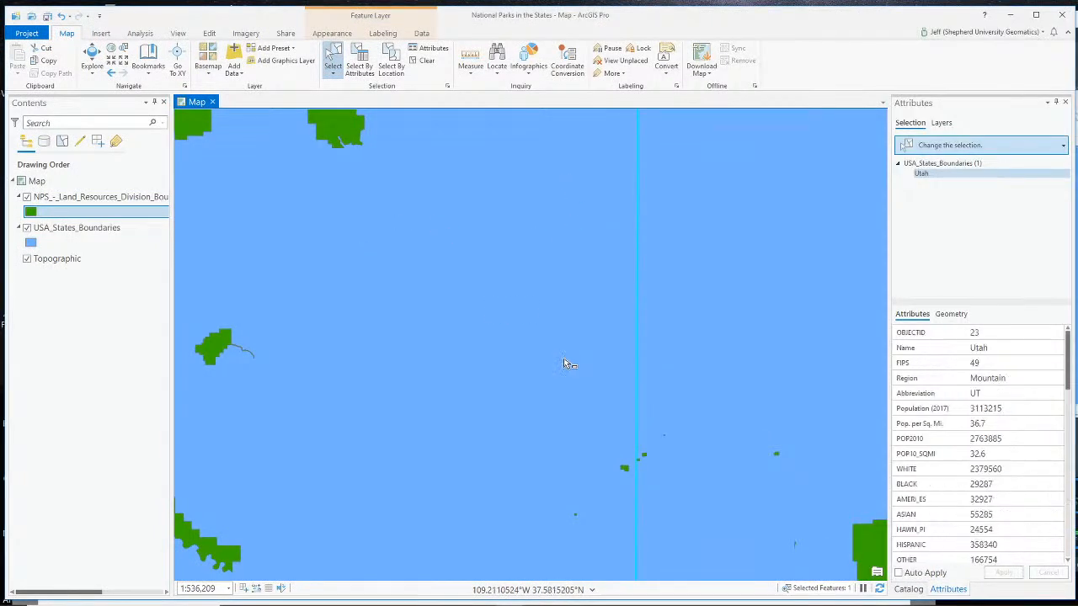
scroll(618, 400, up, 3)
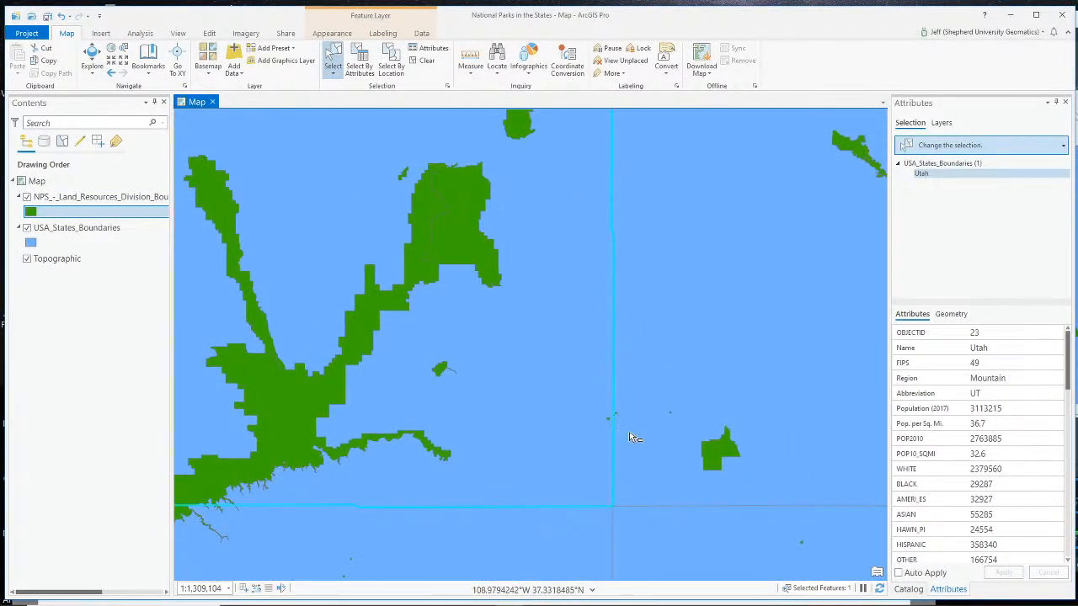
- Select Hovenweep National Monument, Mesa Verde National Park, and Hovenweep again on the map to view their attributes
click(609, 419)
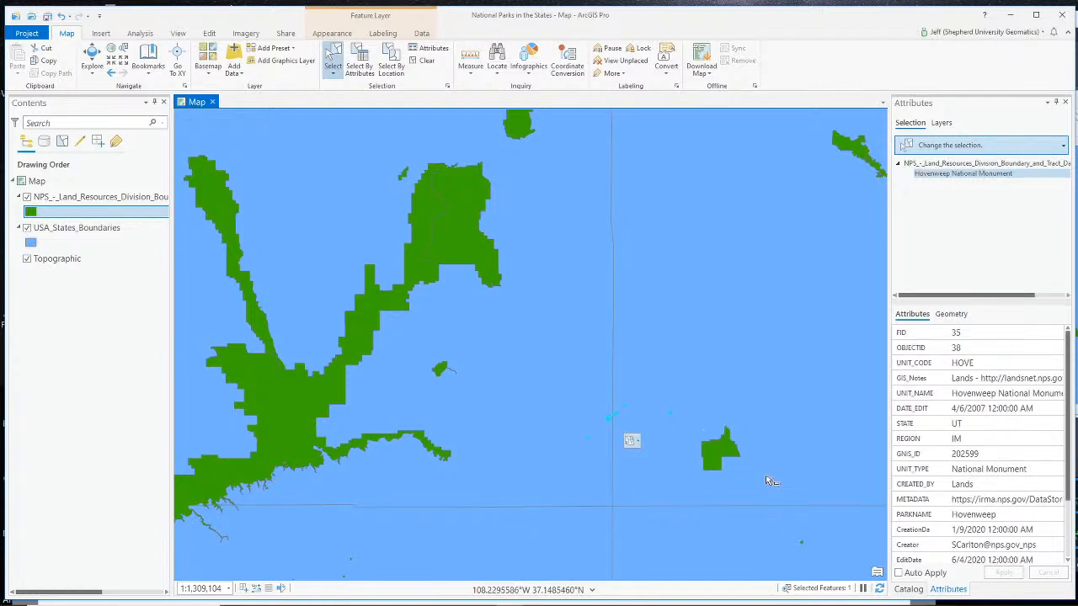
click(729, 453)
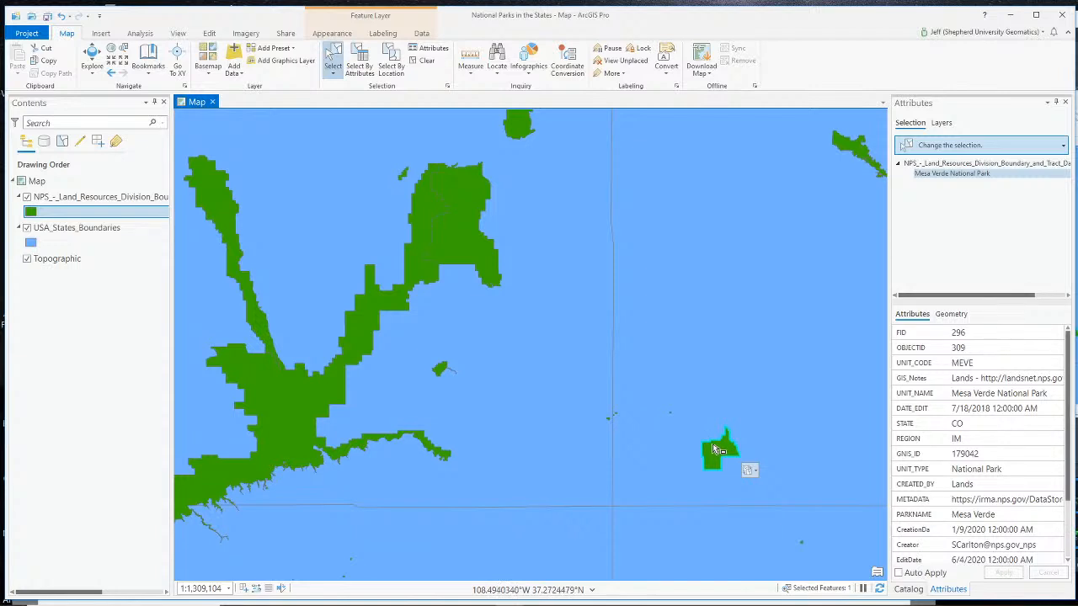
click(672, 414)
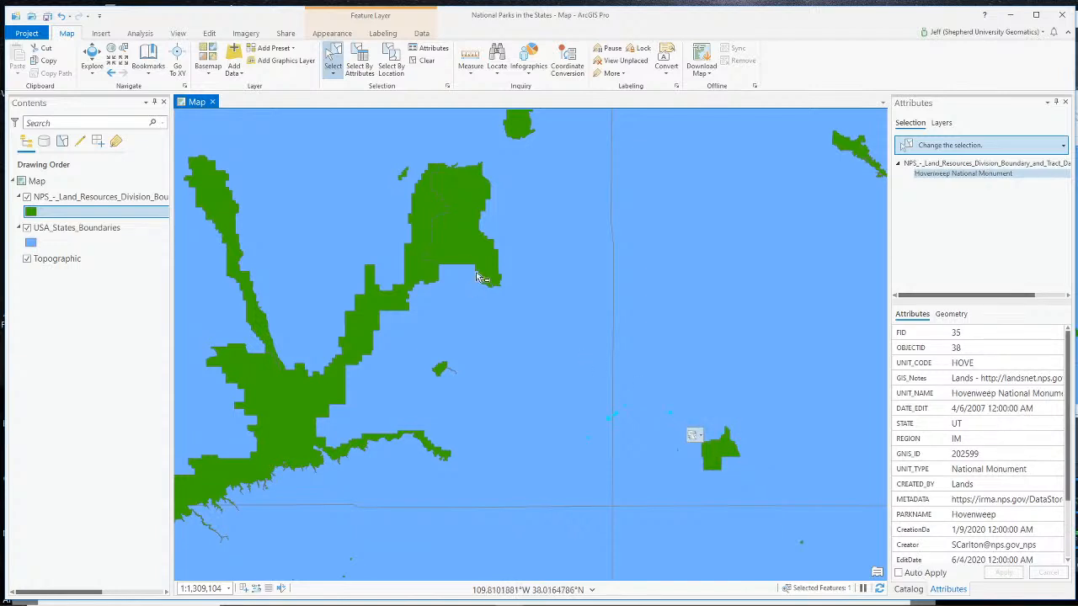
- Select Canyonlands National Park, Glen Canyon National Recreation Area and Arches National Park in turn to view their attributes
click(469, 251)
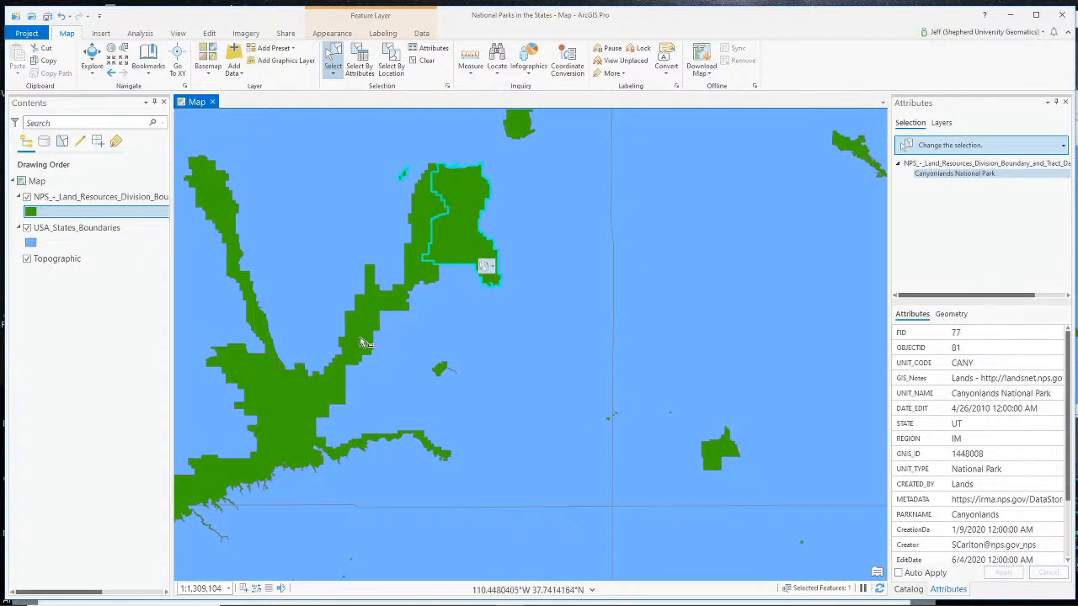
click(361, 342)
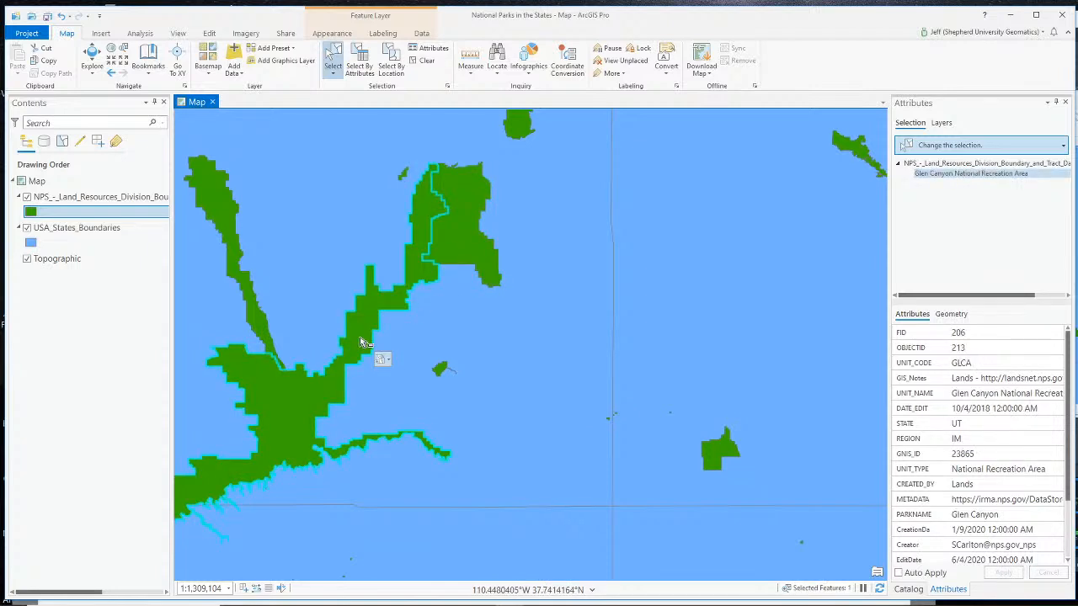
scroll(488, 313, down, 2)
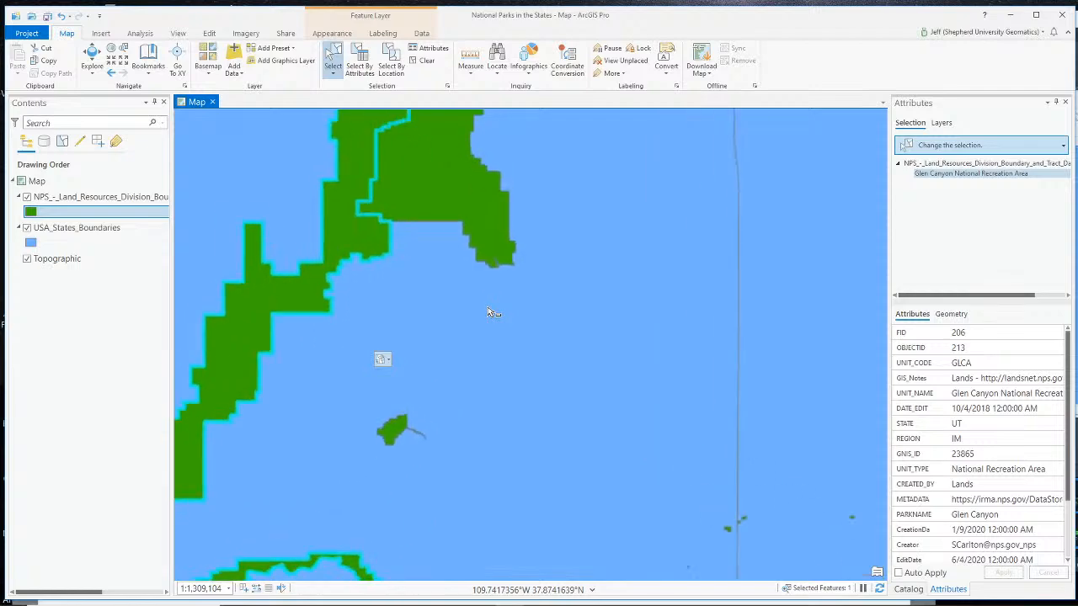
click(507, 184)
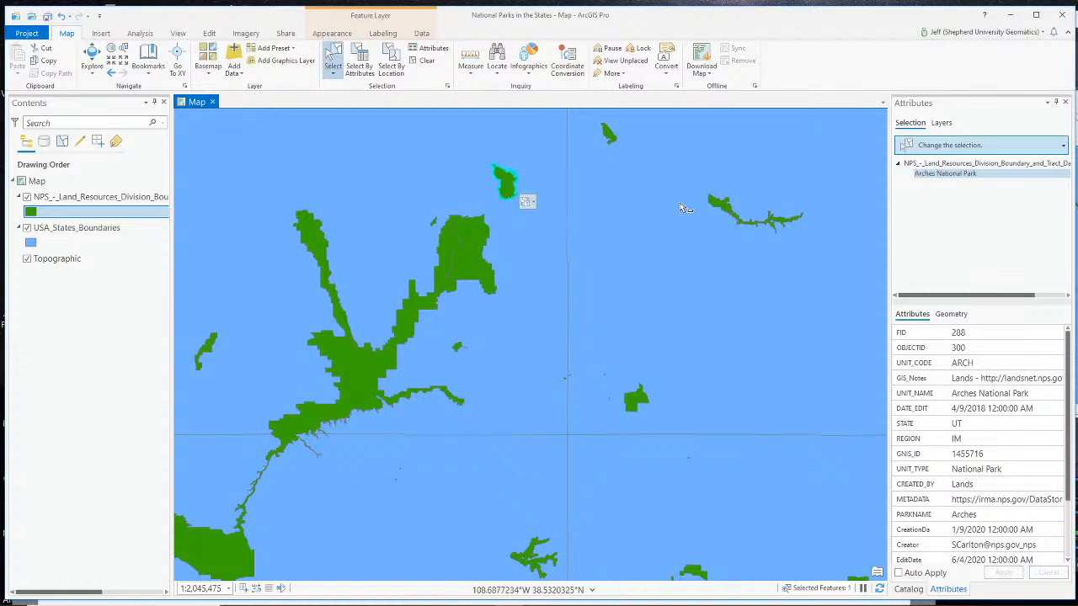
scroll(731, 295, down, 4)
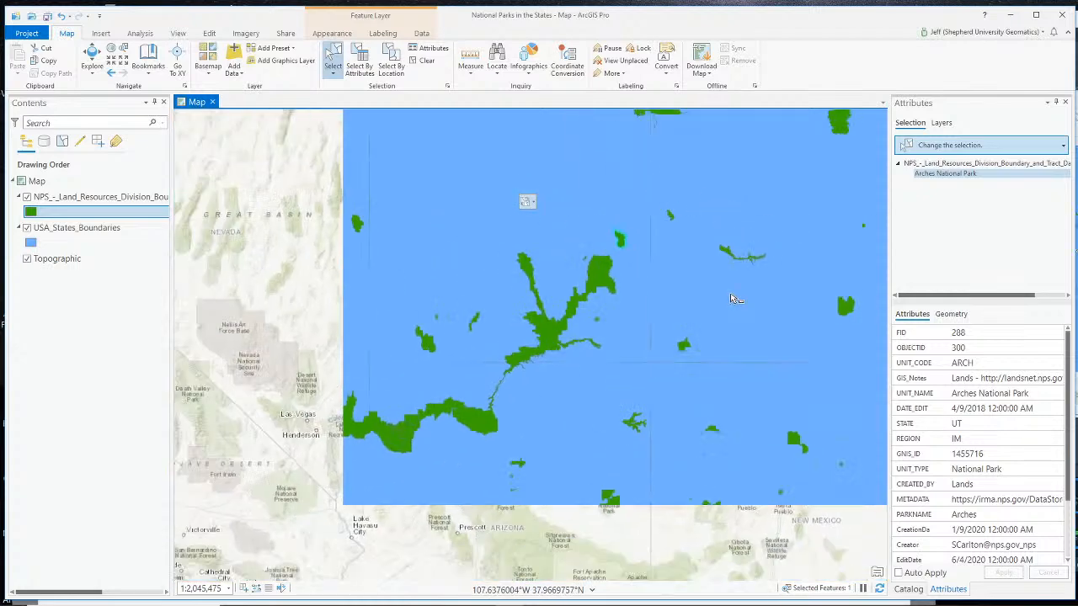
- Alternately select the Great Sand Dunes National Preserve and Great Sand Dunes National Park polygons in Colorado to compare their attributes
click(829, 305)
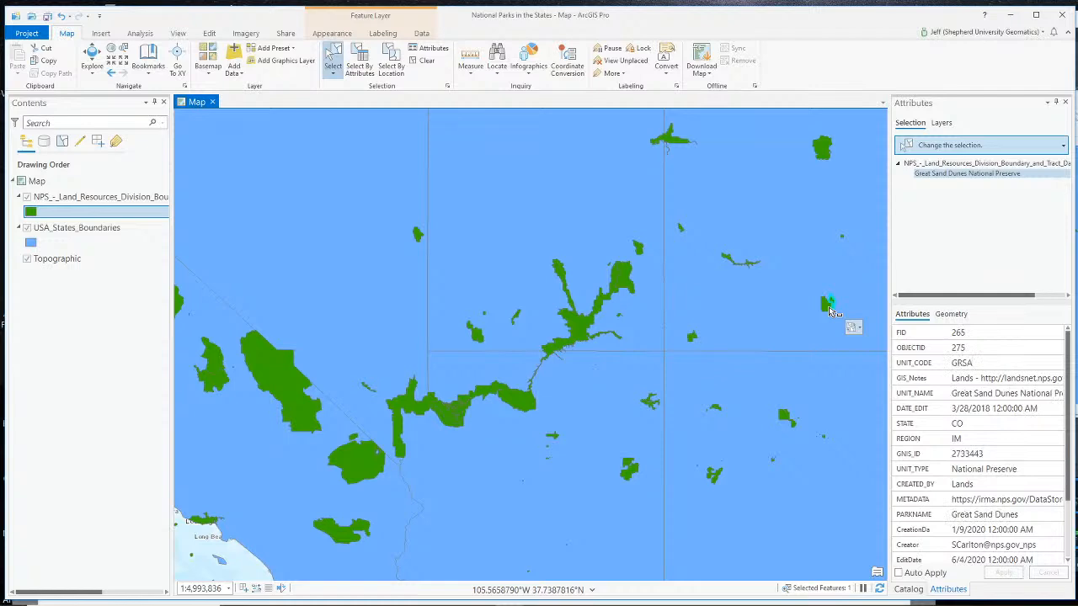
scroll(825, 313, up, 8)
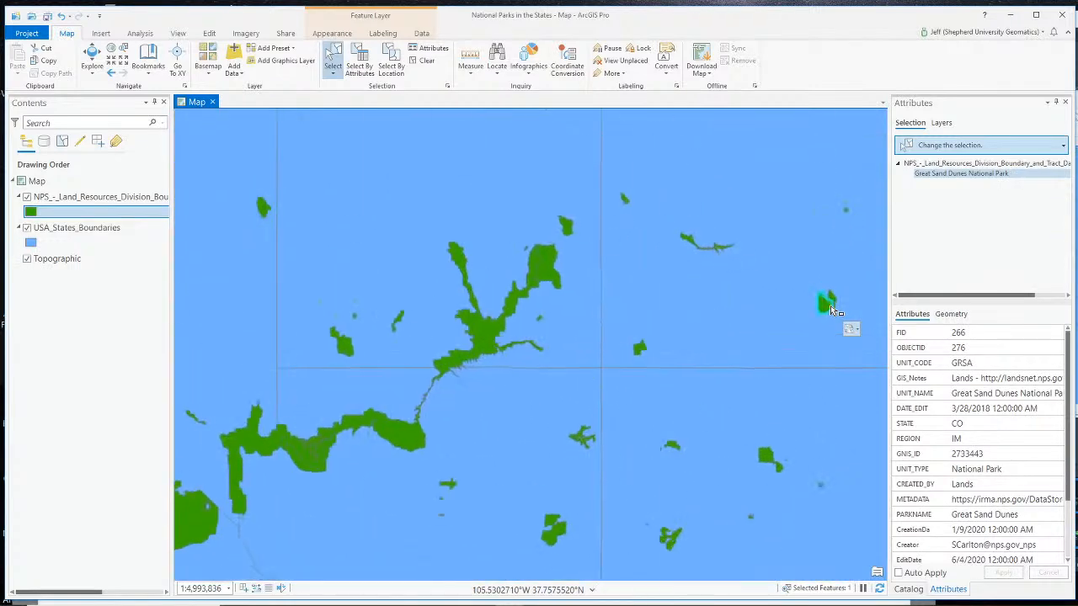
click(838, 305)
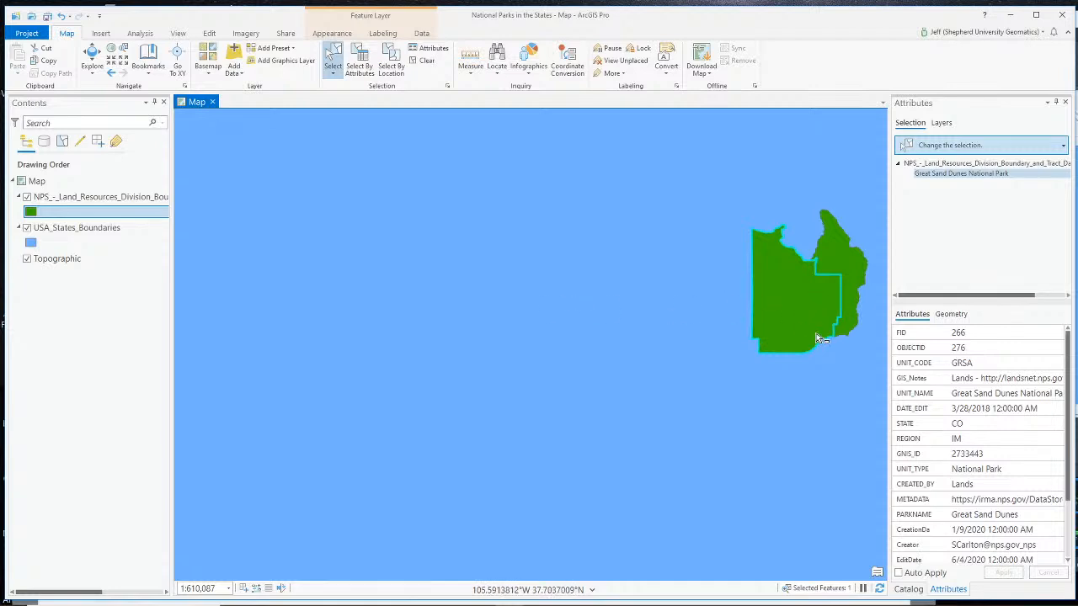
click(852, 286)
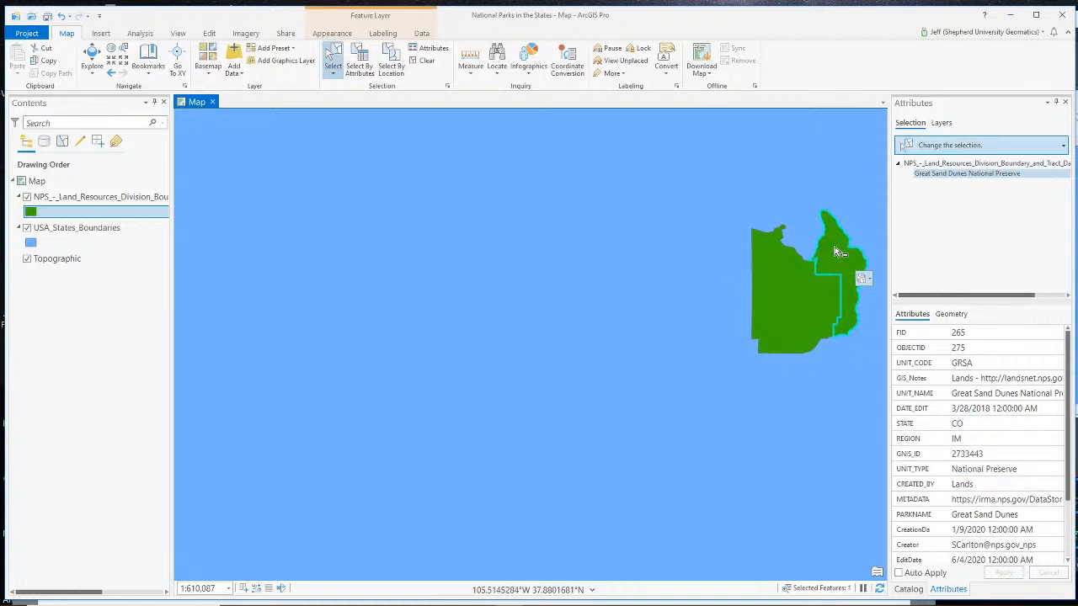
click(796, 304)
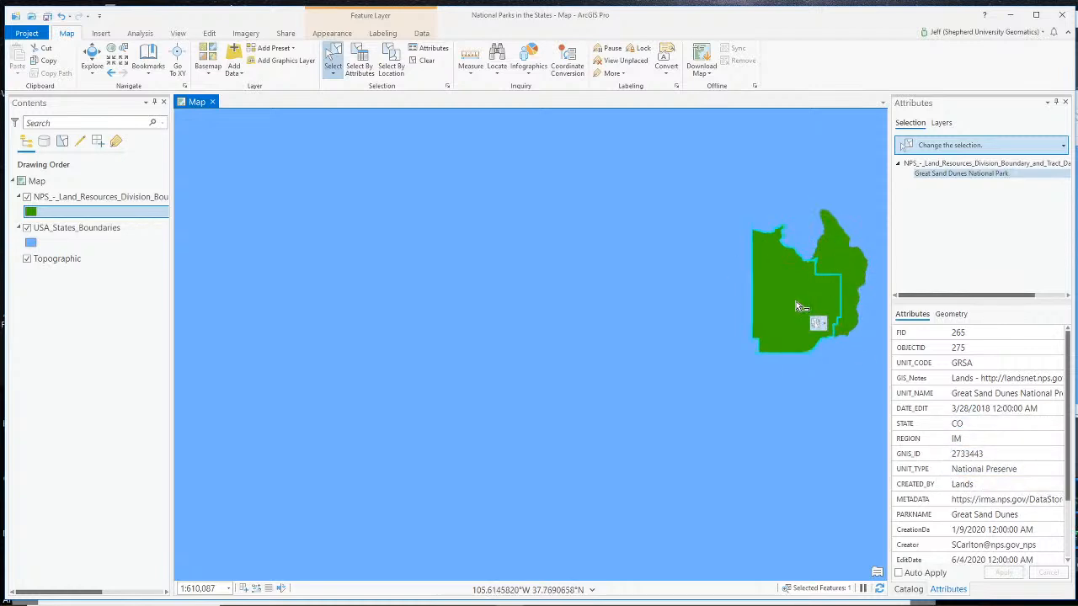
click(838, 269)
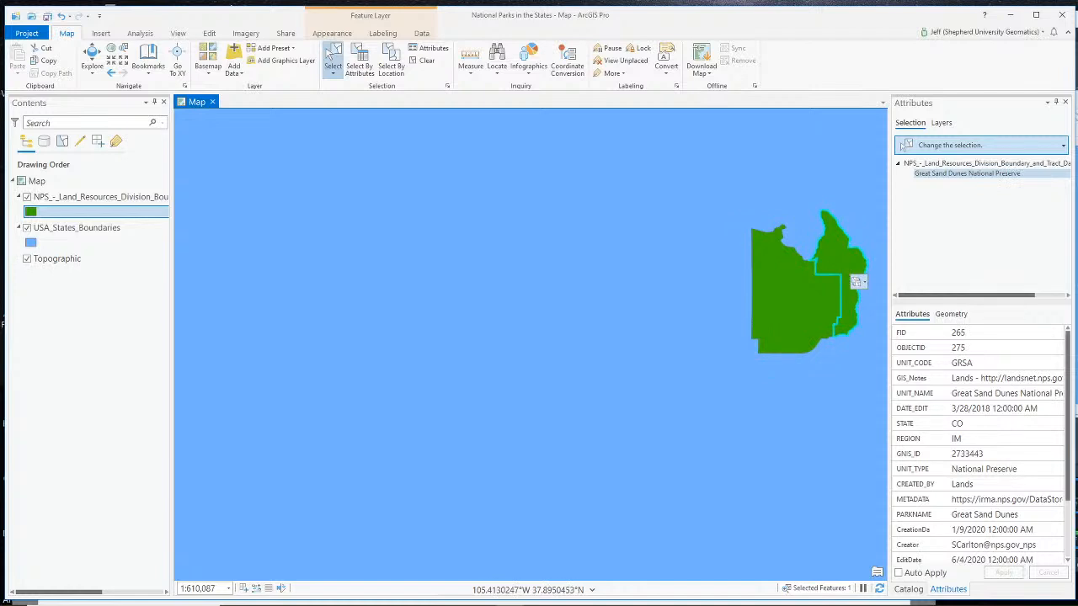
- Switch to OBS and activate the Webcam Only scene
key(alt+Tab)
scroll(742, 503, up, 3)
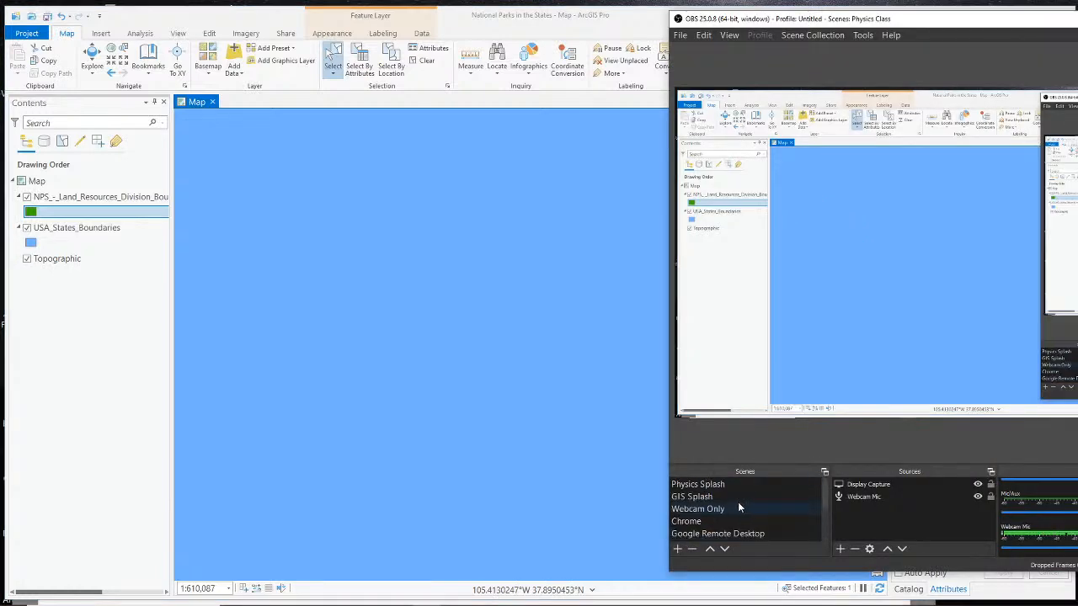
click(740, 512)
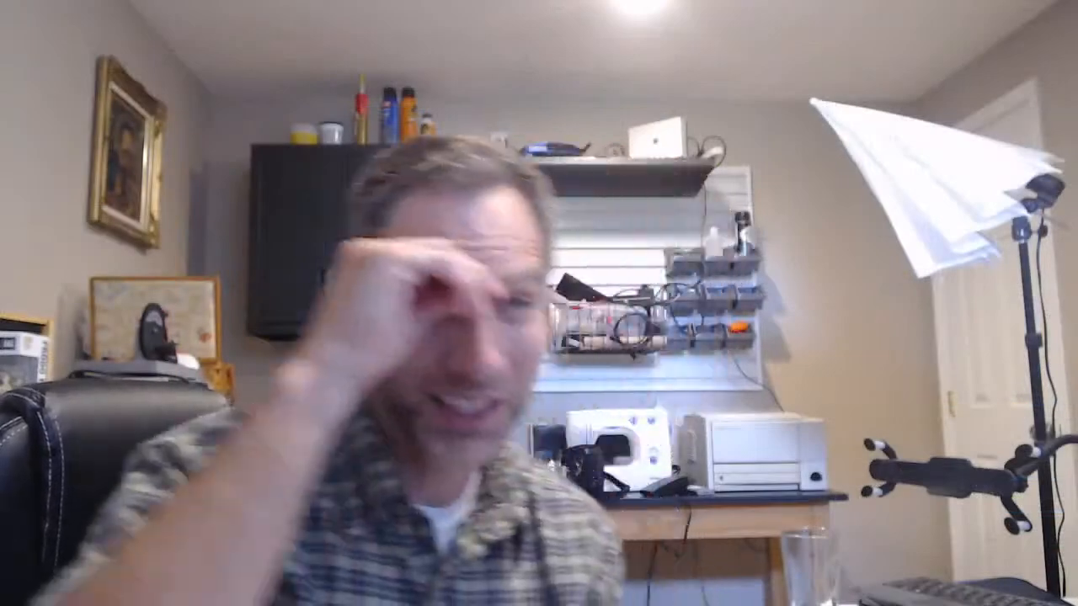
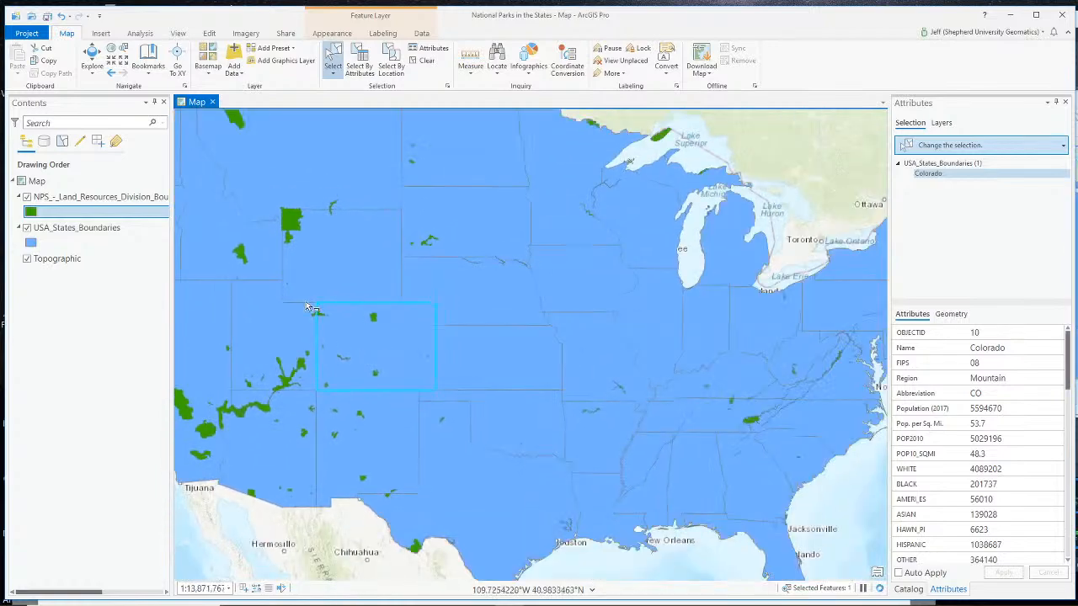
- Clear the map selection and reposition the view to show the whole contiguous United States
drag(260, 271, 343, 331)
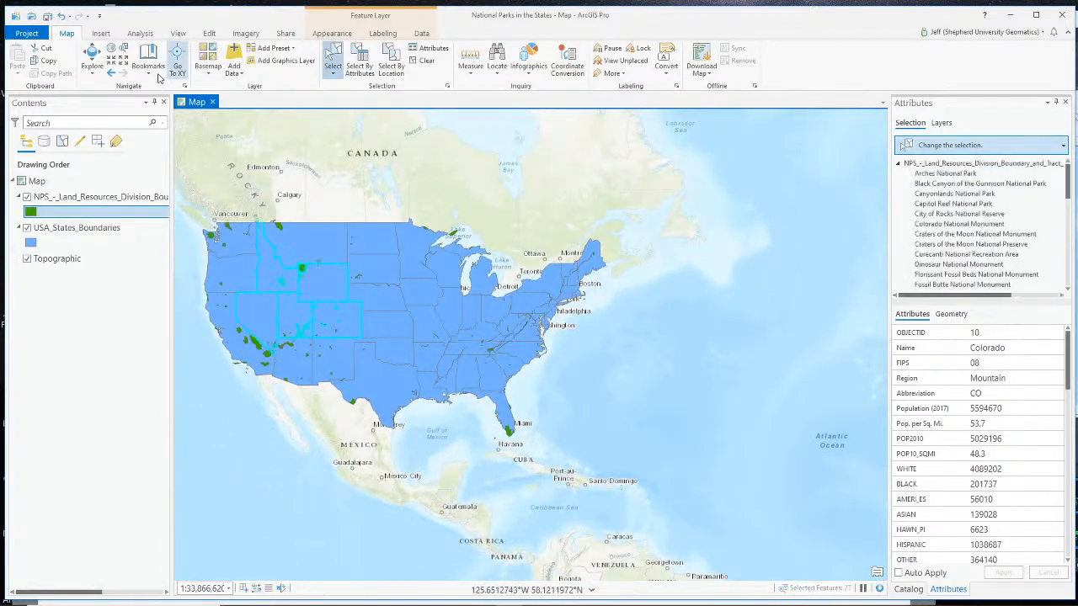
click(93, 57)
drag(268, 261, 356, 313)
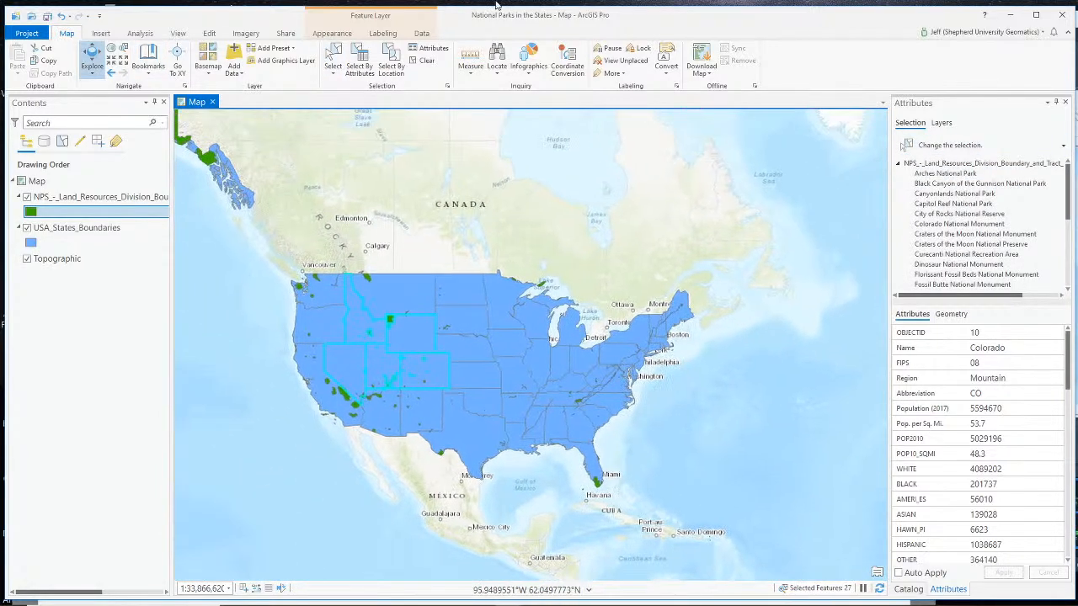
click(424, 60)
drag(261, 319, 300, 299)
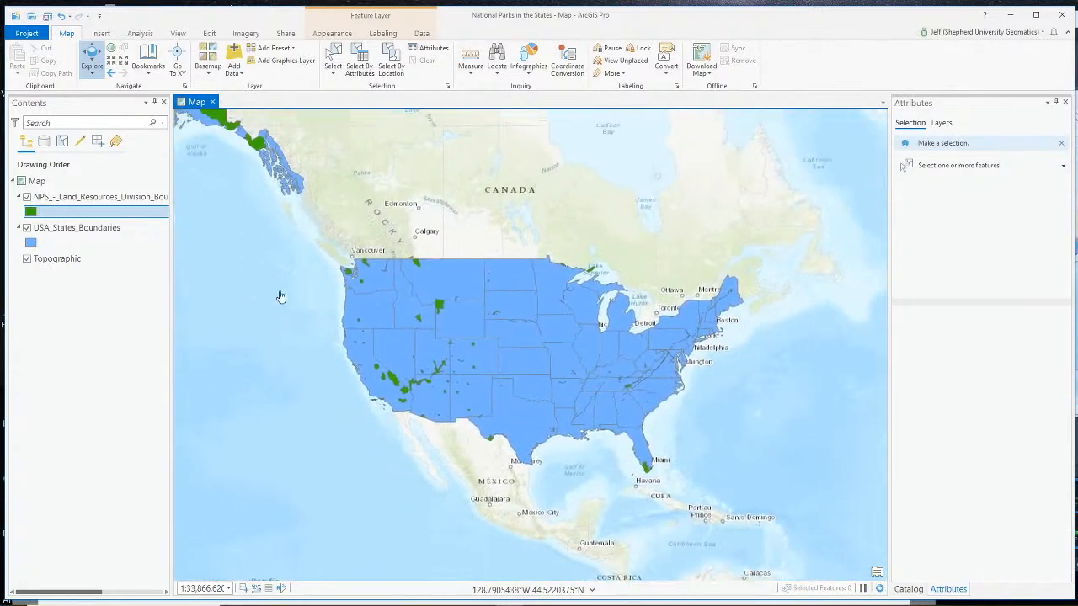
- Export the NPS Land Resources Division boundary layer to National Parks in the States.gdb as National_Park_Service_Boundaries
click(70, 198)
right_click(70, 199)
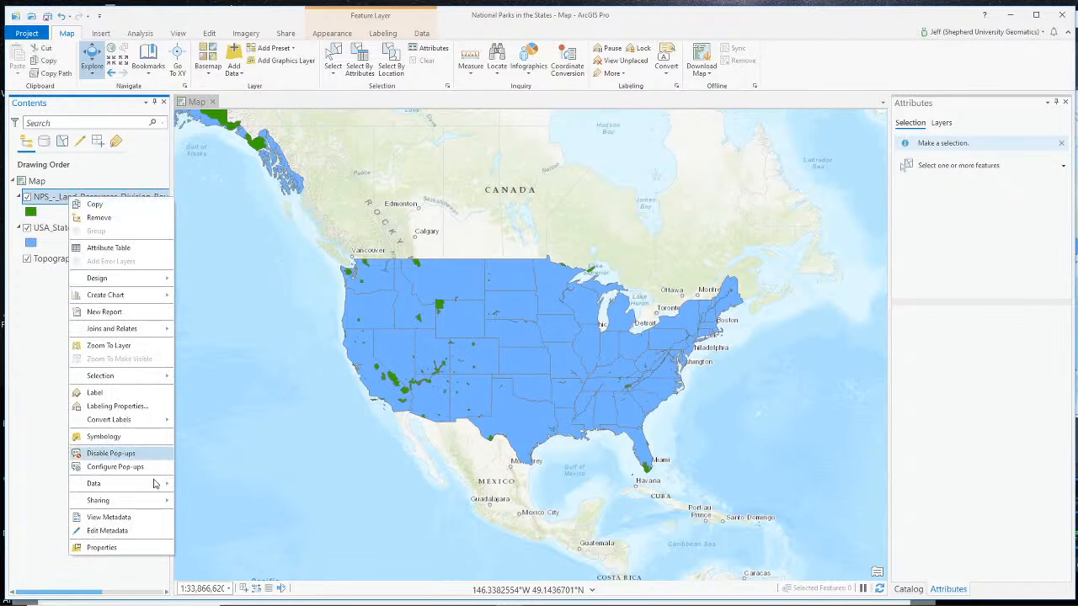
mouse_move(146, 486)
click(195, 486)
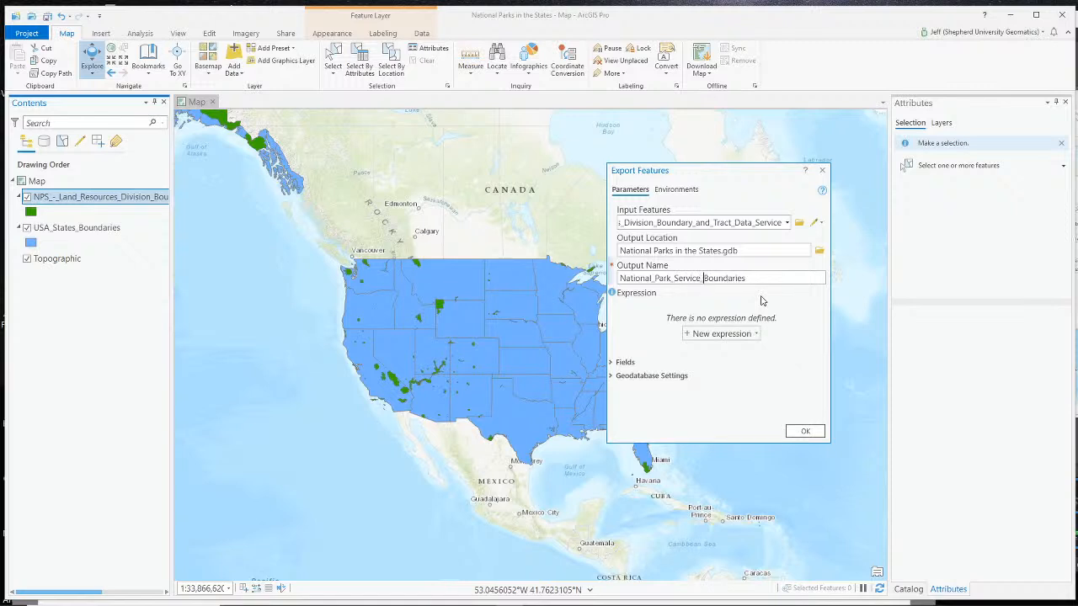
click(805, 431)
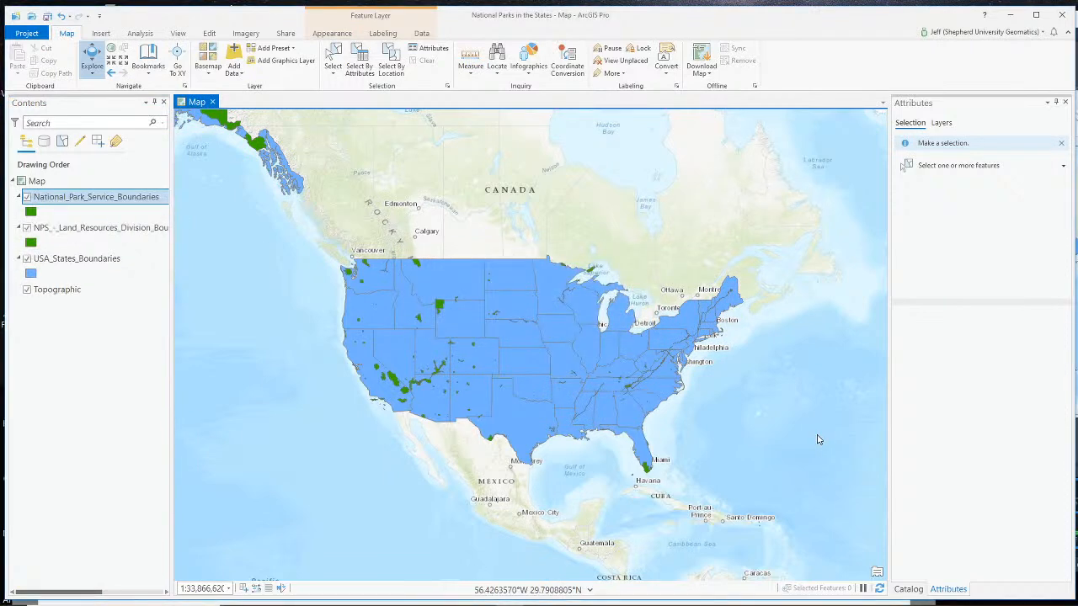
- Remove the original NPS Land Resources Division layer from the map and toggle the National_Park_Service_Boundaries layer's visibility off and on
right_click(124, 228)
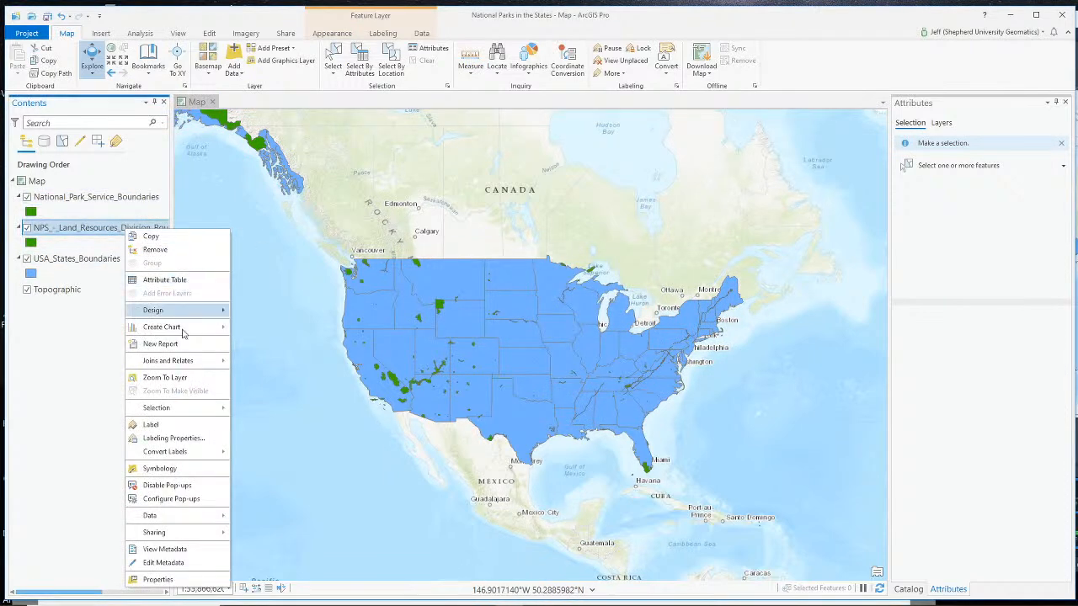
click(158, 250)
click(80, 202)
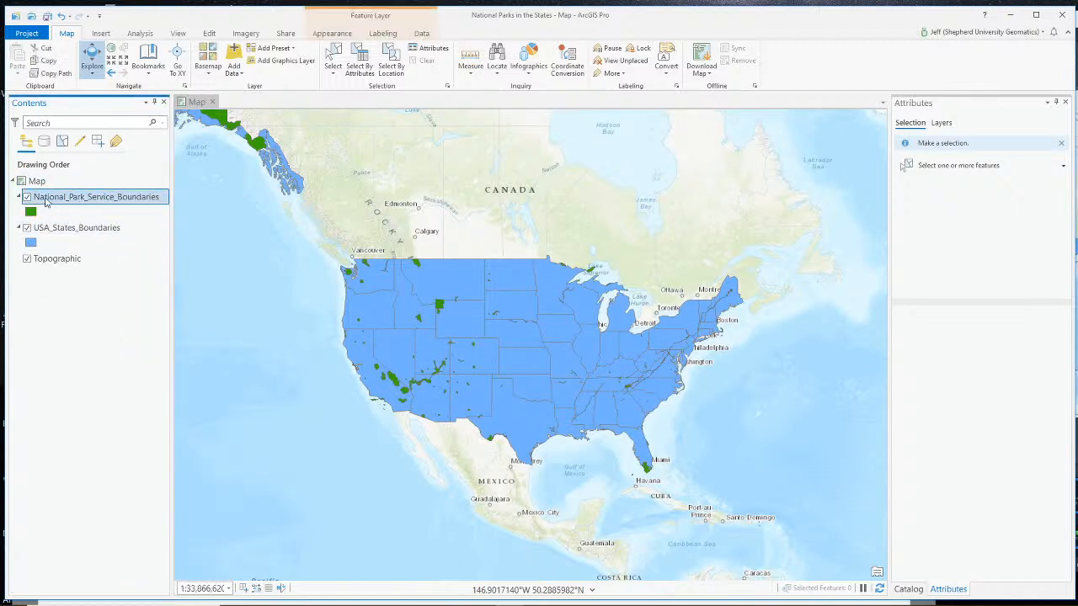
click(26, 198)
click(27, 198)
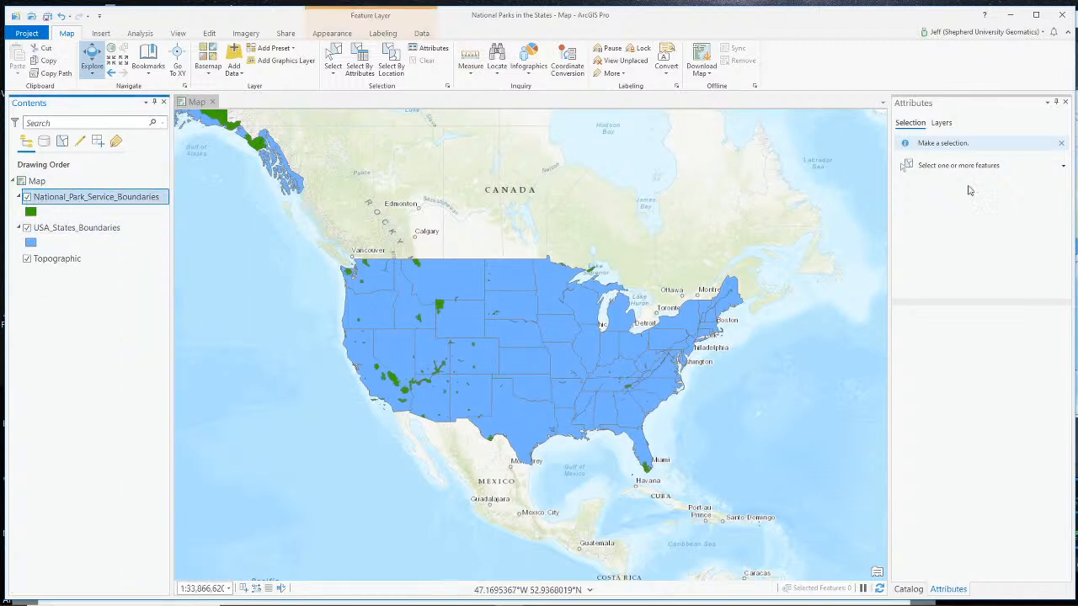
- Refresh National Parks in the States.gdb in the project catalog so it lists the exported feature class
click(908, 589)
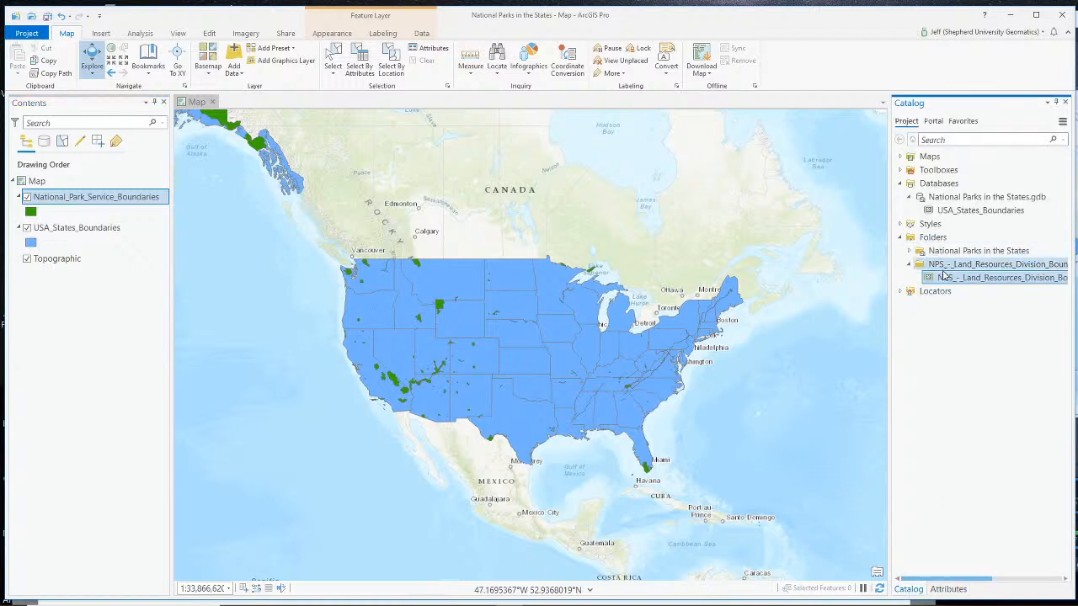
click(909, 197)
click(909, 197)
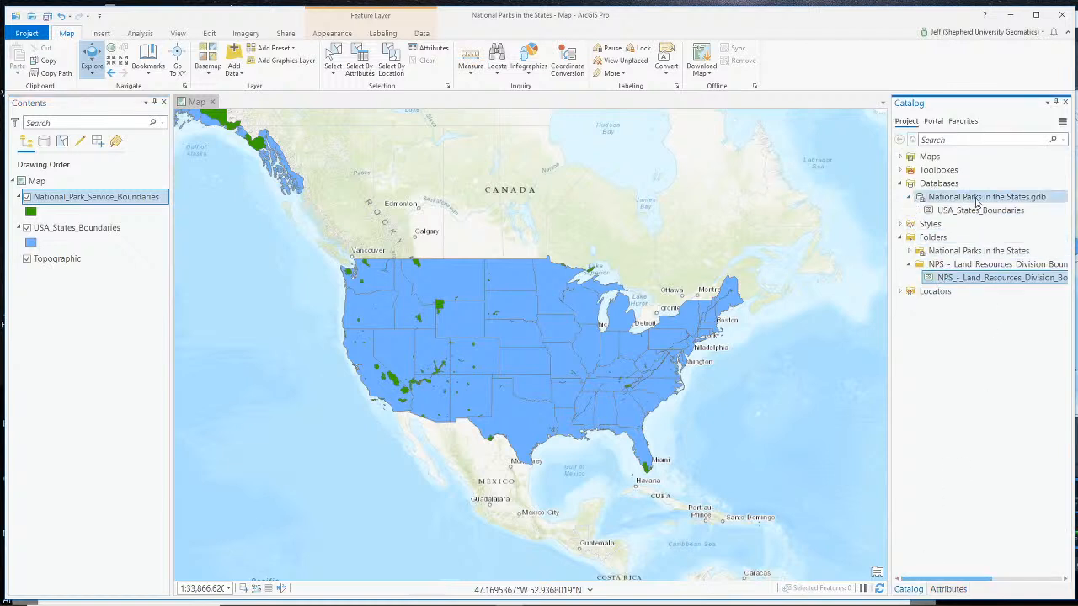
right_click(975, 199)
click(1004, 415)
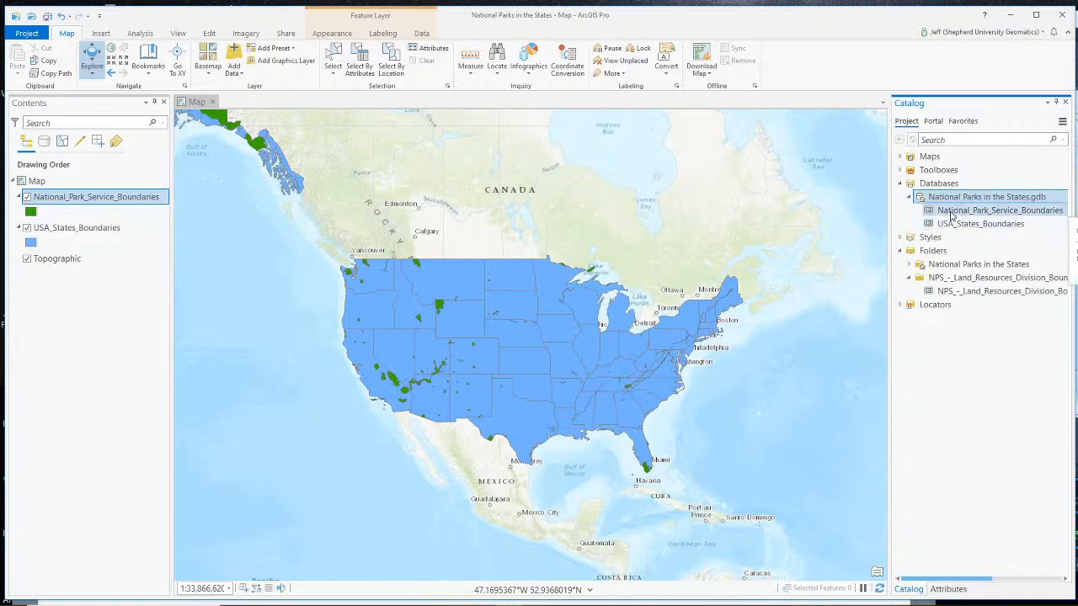
- Open the USA_States_Boundaries attribute table, enlarge it over the map and review its fields
right_click(86, 233)
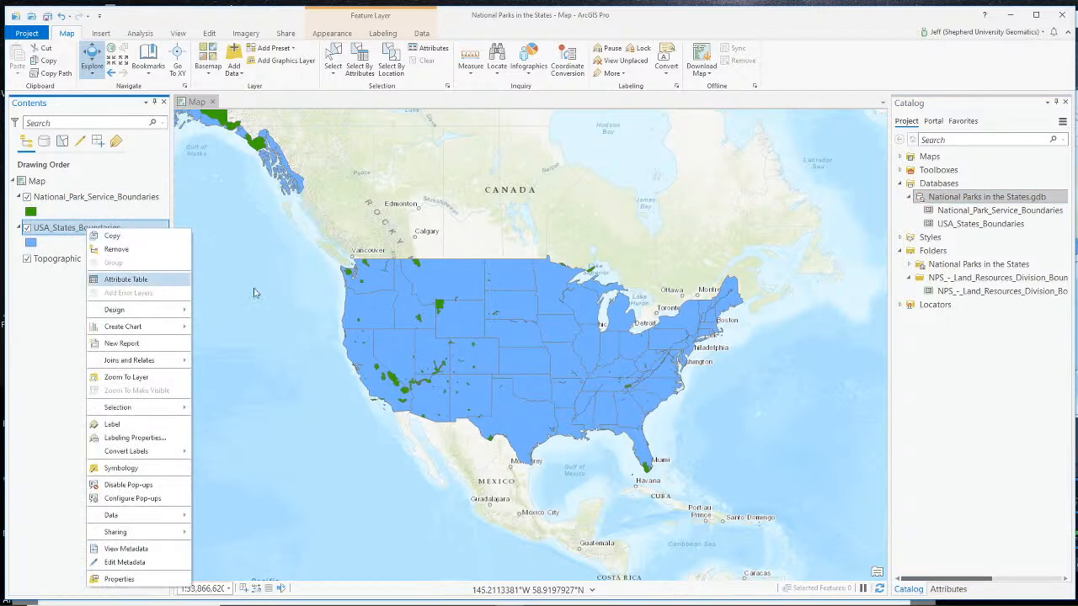
click(118, 279)
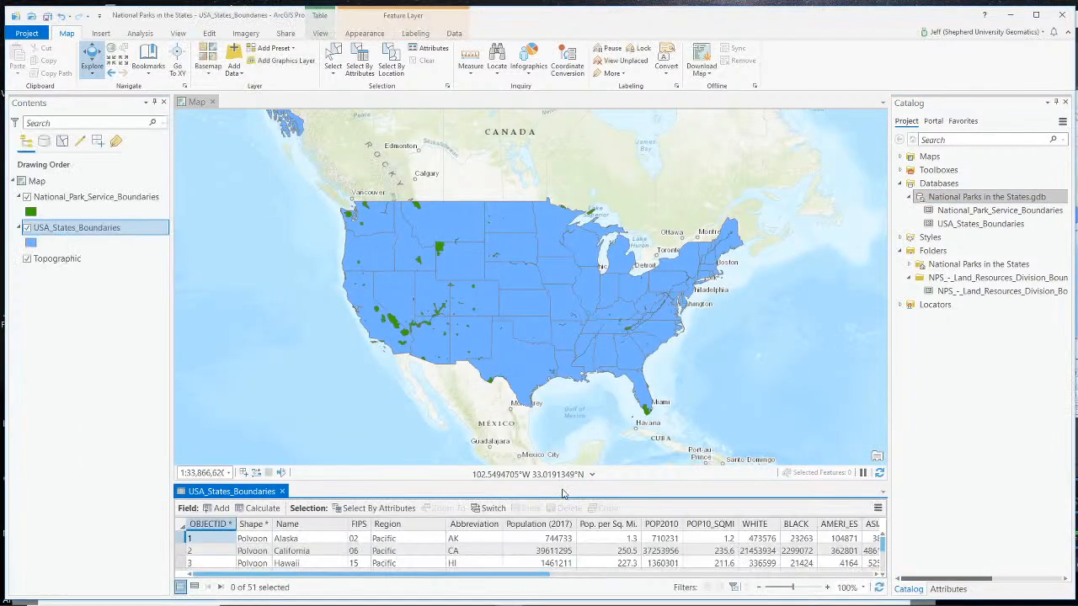
drag(569, 480, 569, 274)
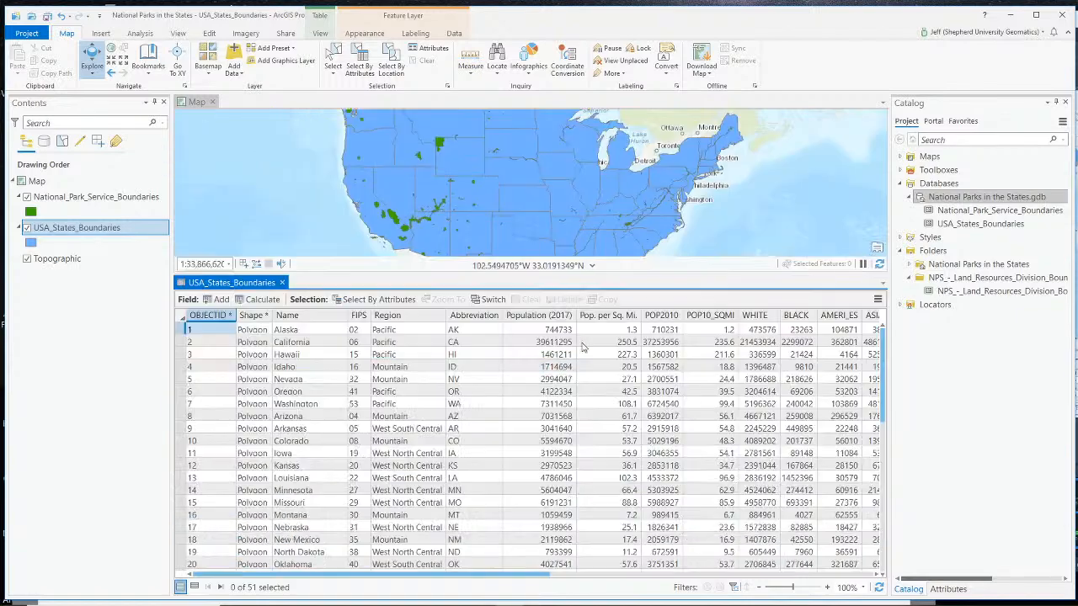
drag(460, 578, 430, 569)
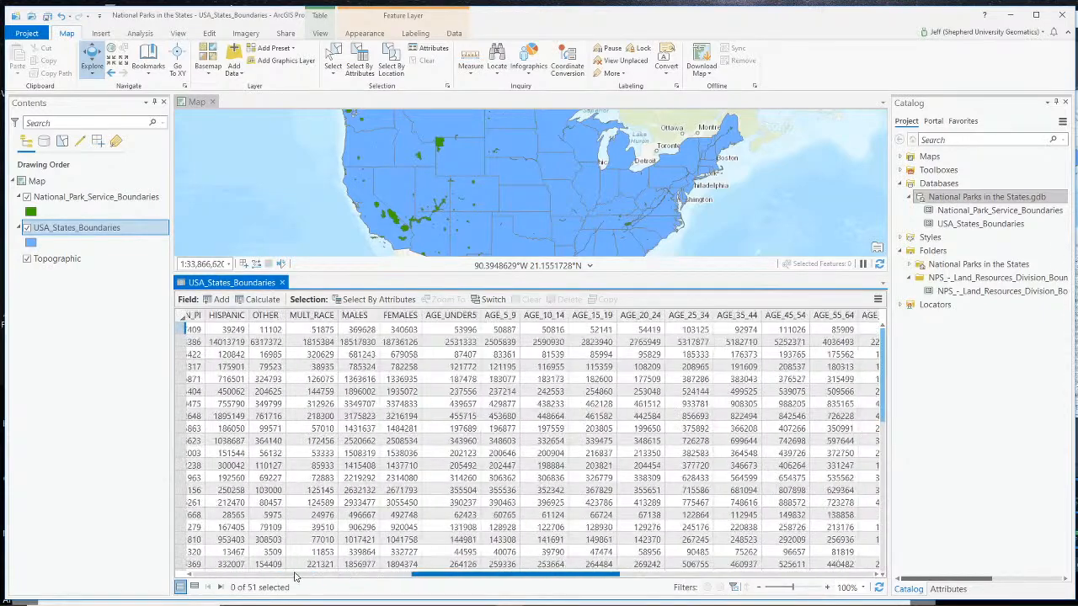
drag(294, 577, 245, 575)
drag(415, 580, 270, 579)
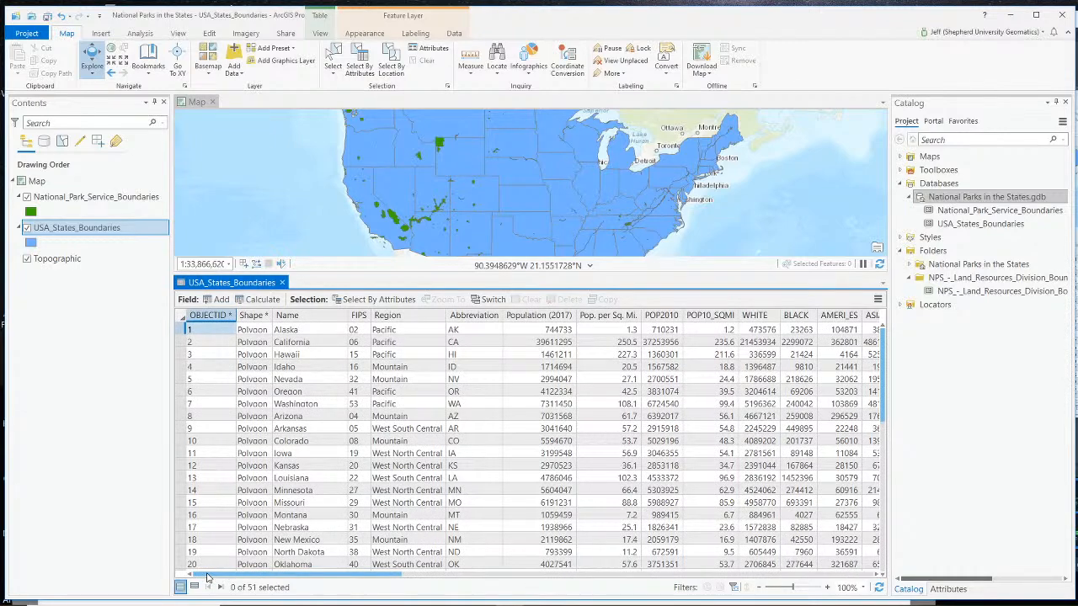
drag(362, 576, 202, 574)
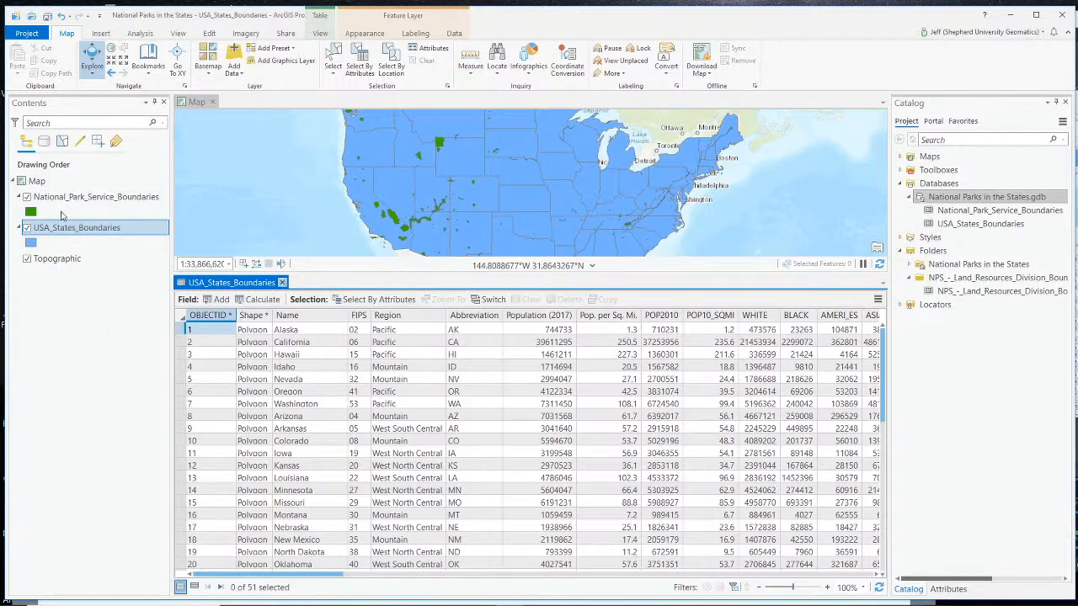
- Open the National_Park_Service_Boundaries attribute table in place of the states table and review its fields and records
click(59, 196)
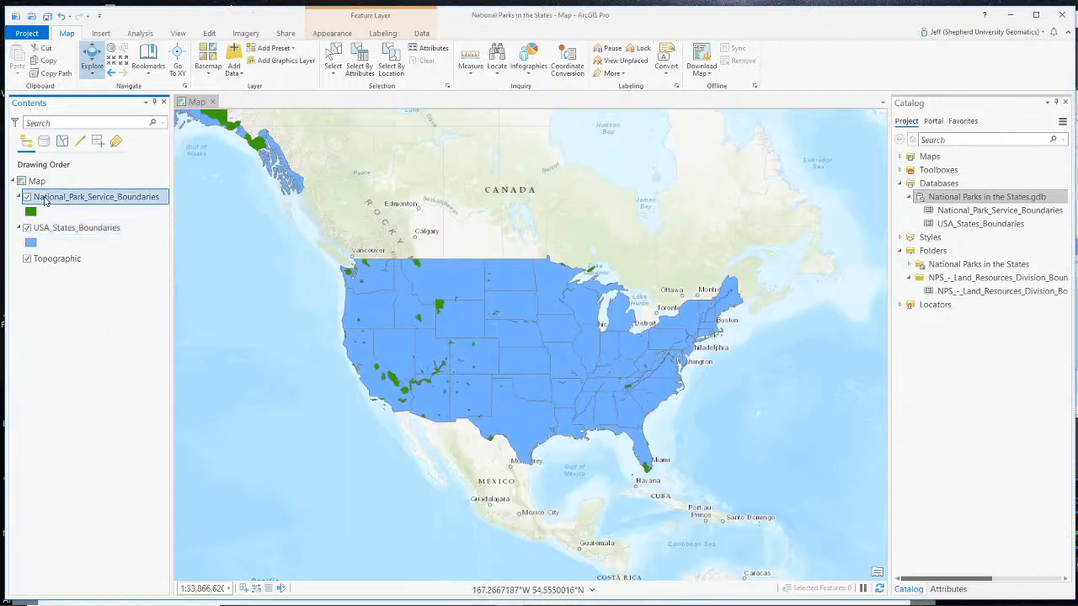
right_click(46, 197)
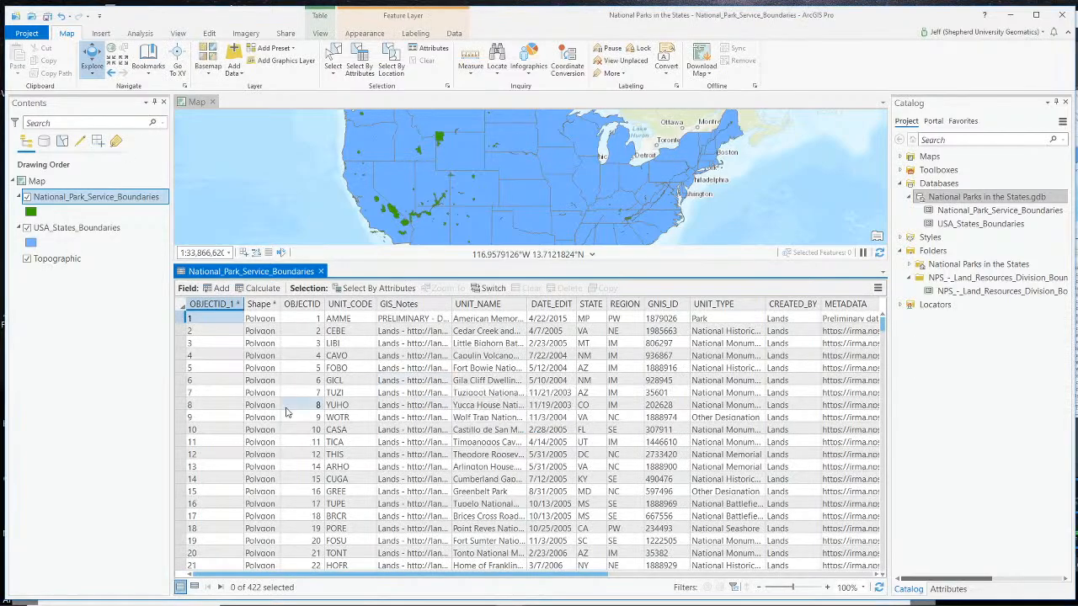
drag(500, 578, 769, 581)
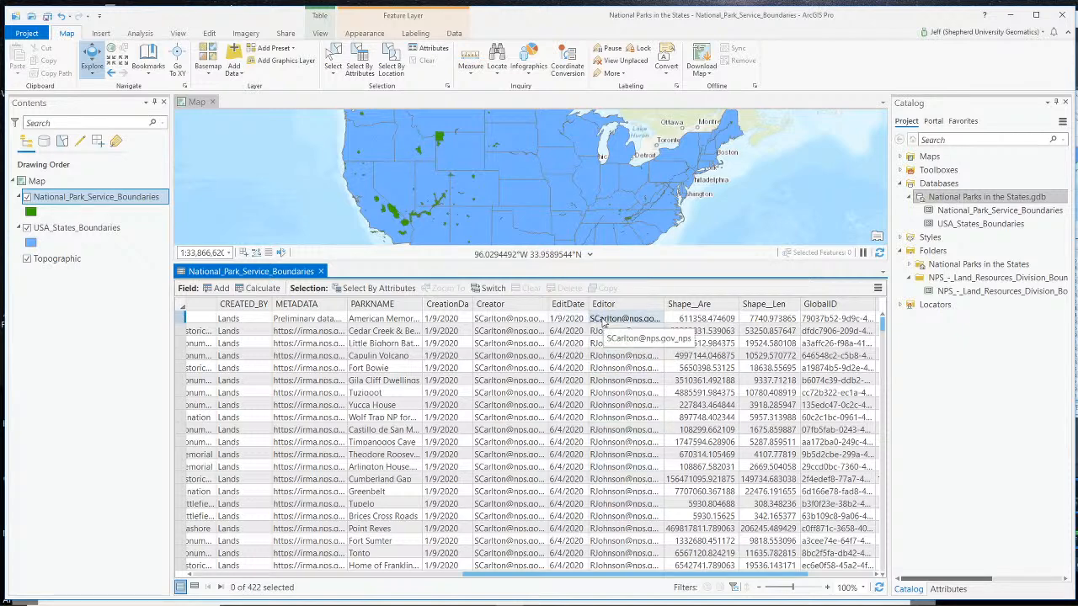
scroll(619, 410, down, 5)
scroll(623, 417, down, 1)
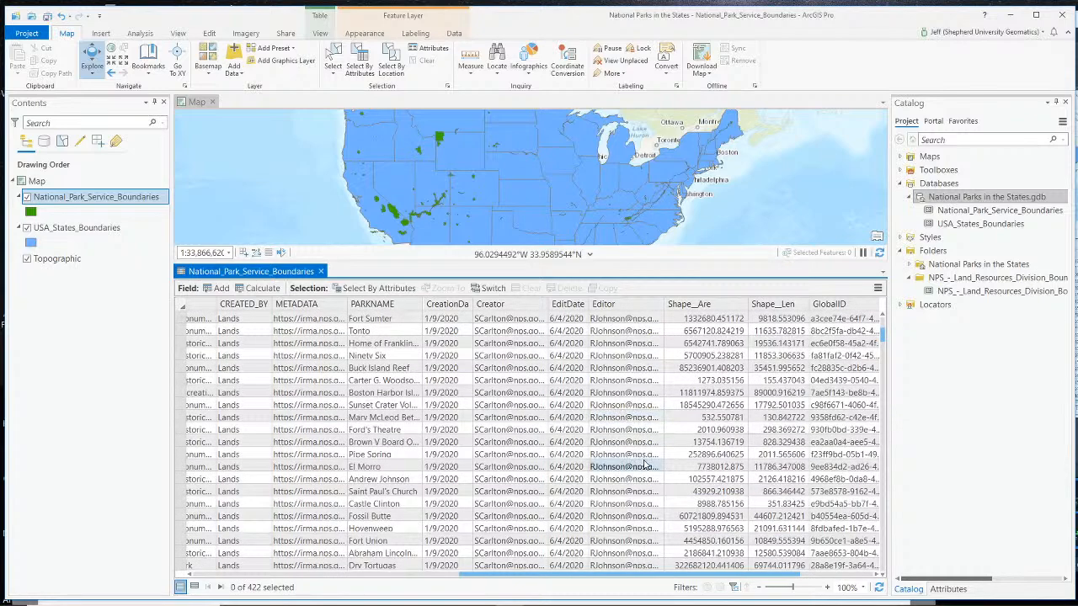
scroll(309, 452, up, 6)
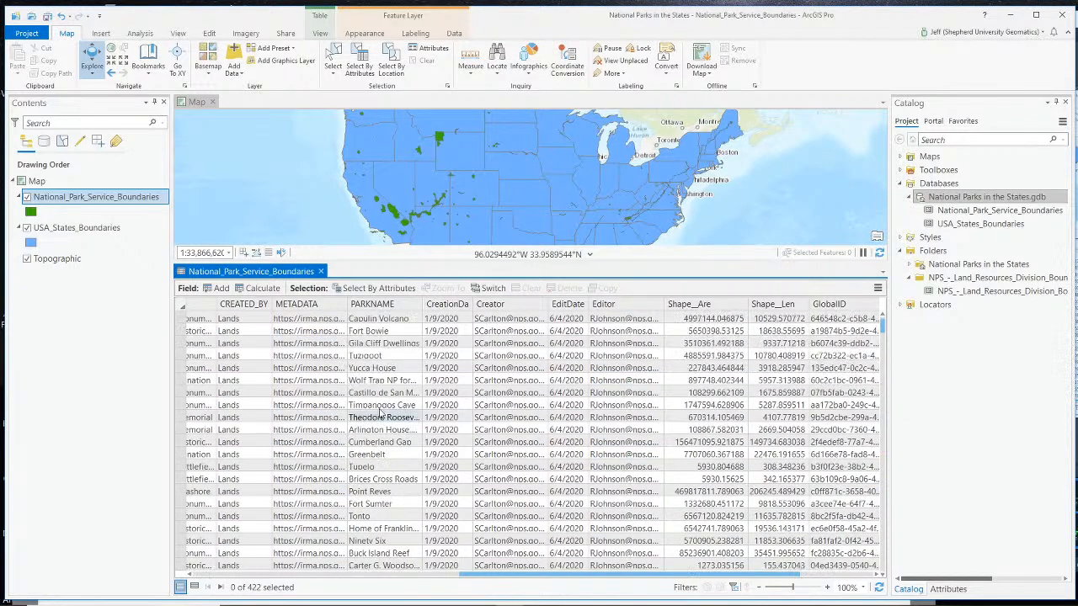
drag(545, 576, 449, 581)
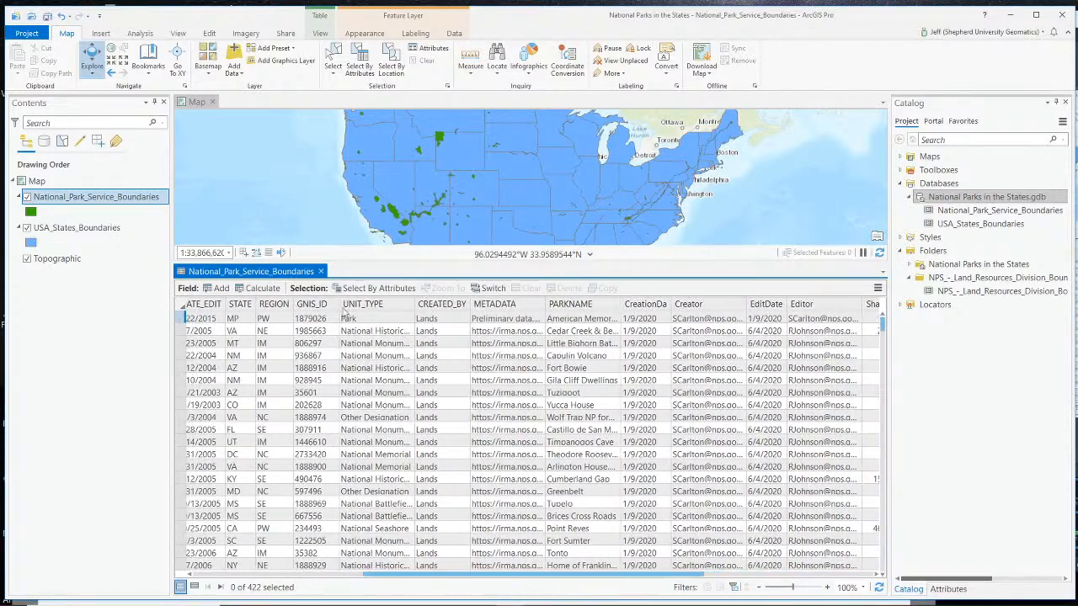
- Examine the UNIT_TYPE values in the park boundaries table, down to the record for Manzanar
mouse_move(365, 311)
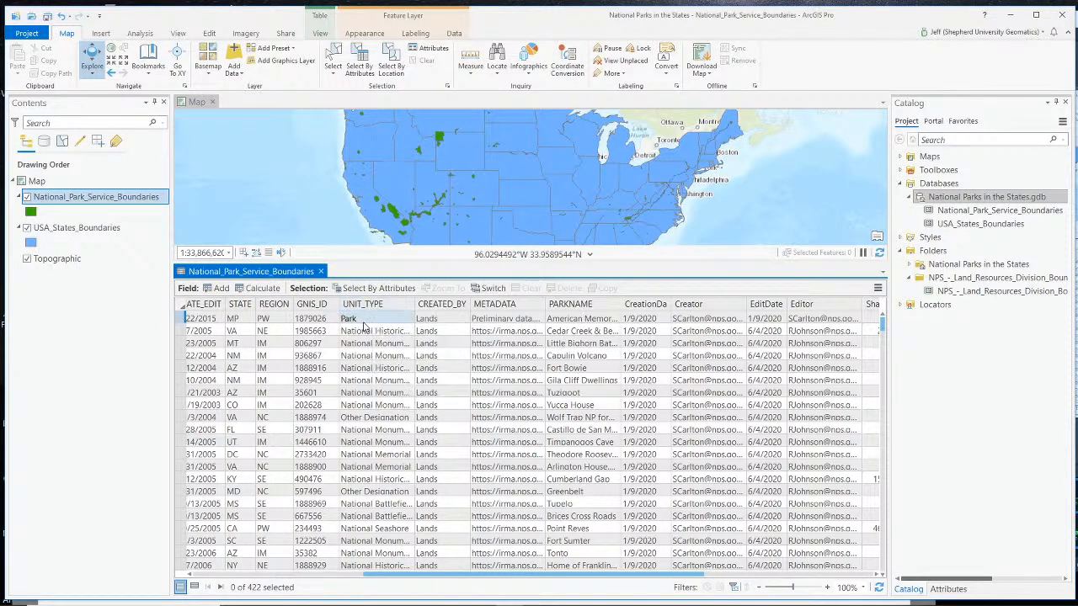
scroll(365, 329, down, 4)
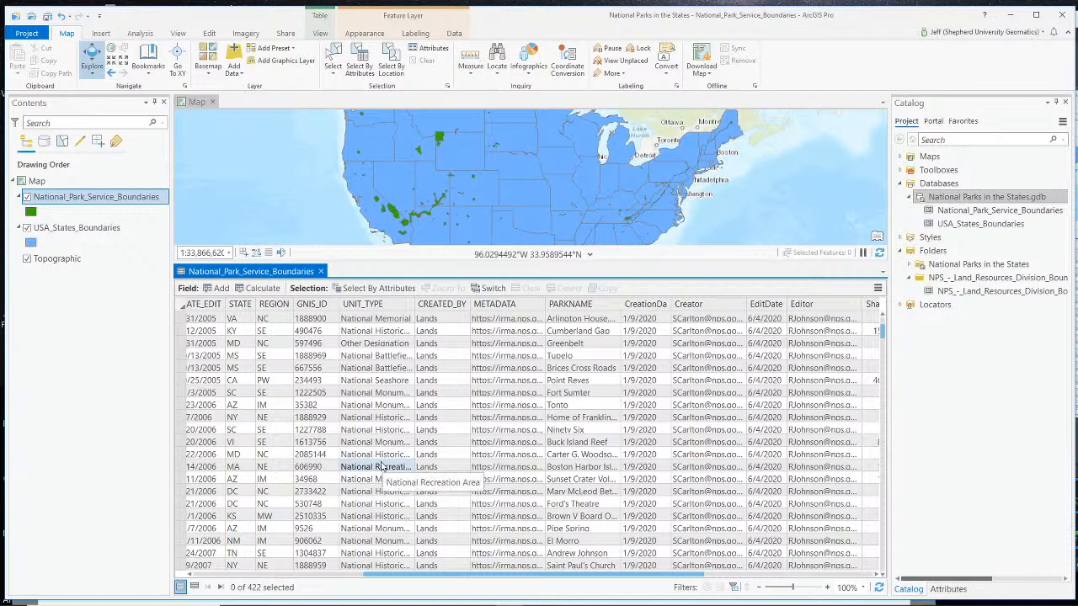
scroll(402, 458, down, 4)
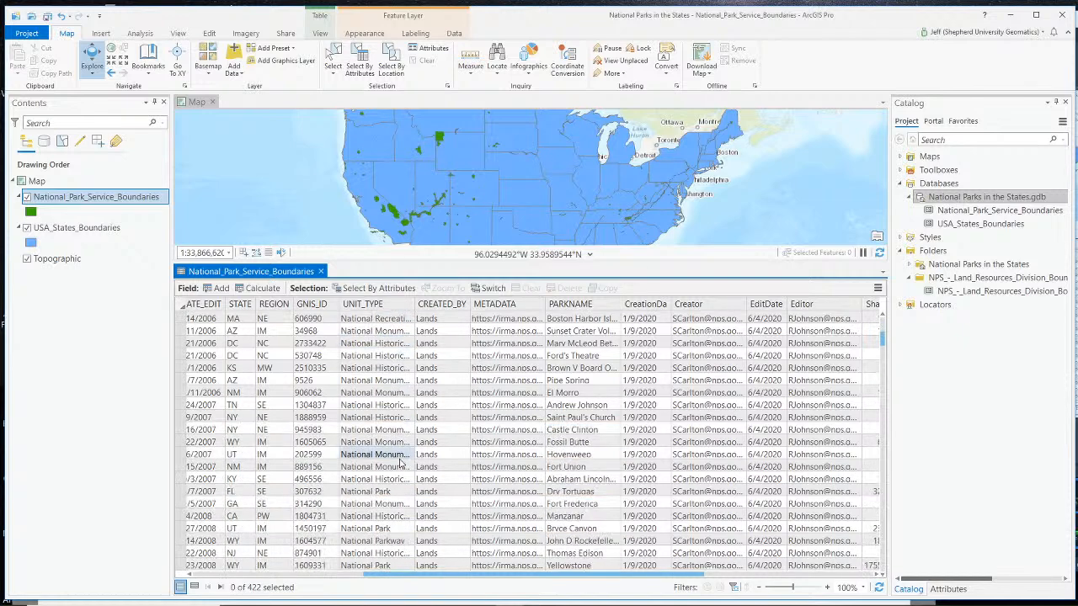
click(387, 518)
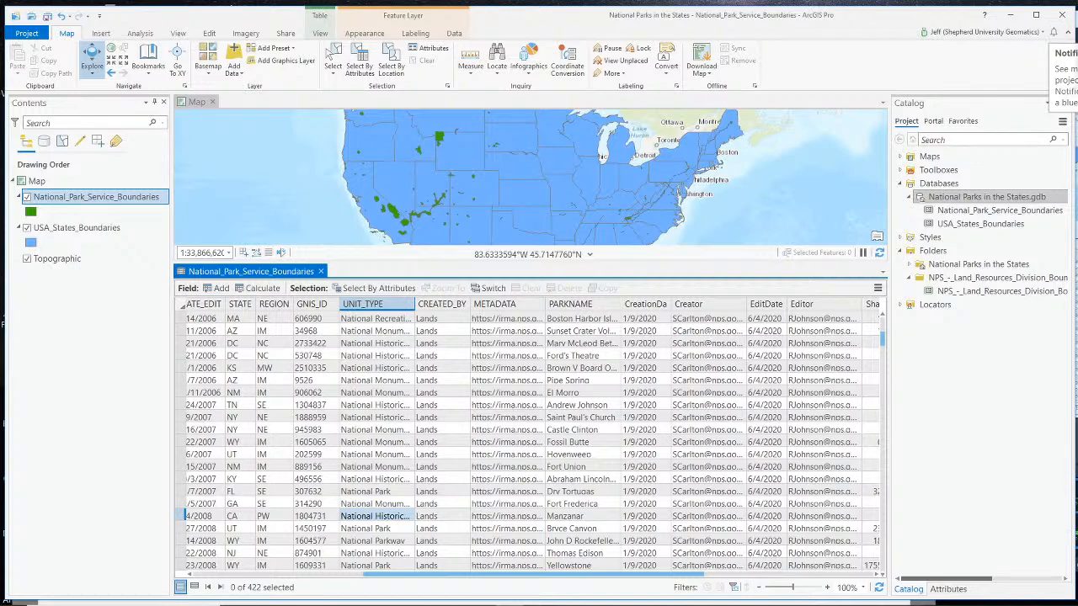
- Switch to OBS and change the active scene to Webcam Only
key(alt+Tab)
scroll(685, 493, up, 3)
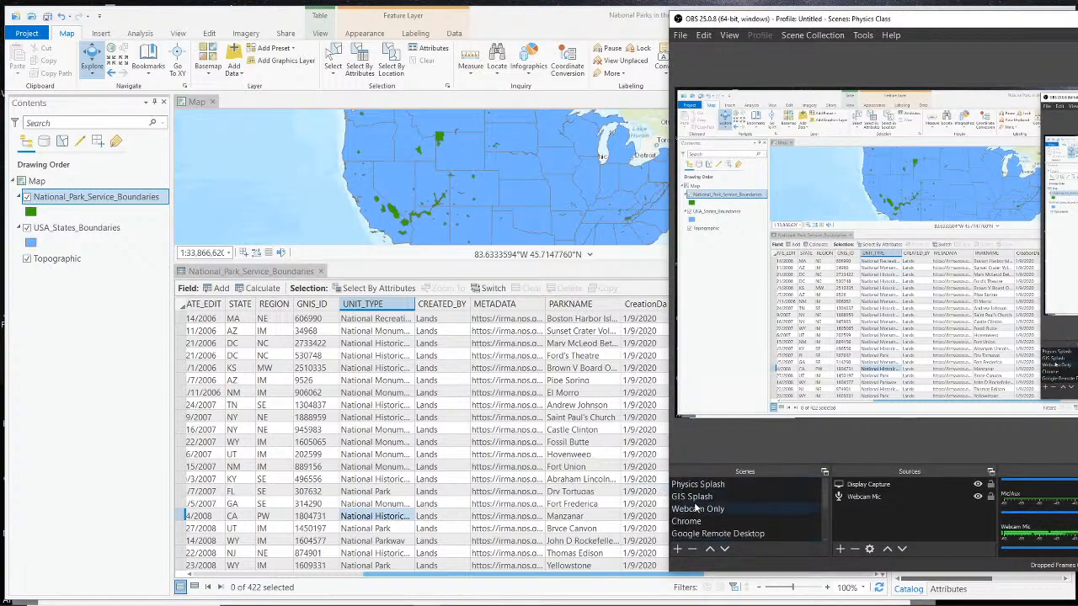
click(695, 509)
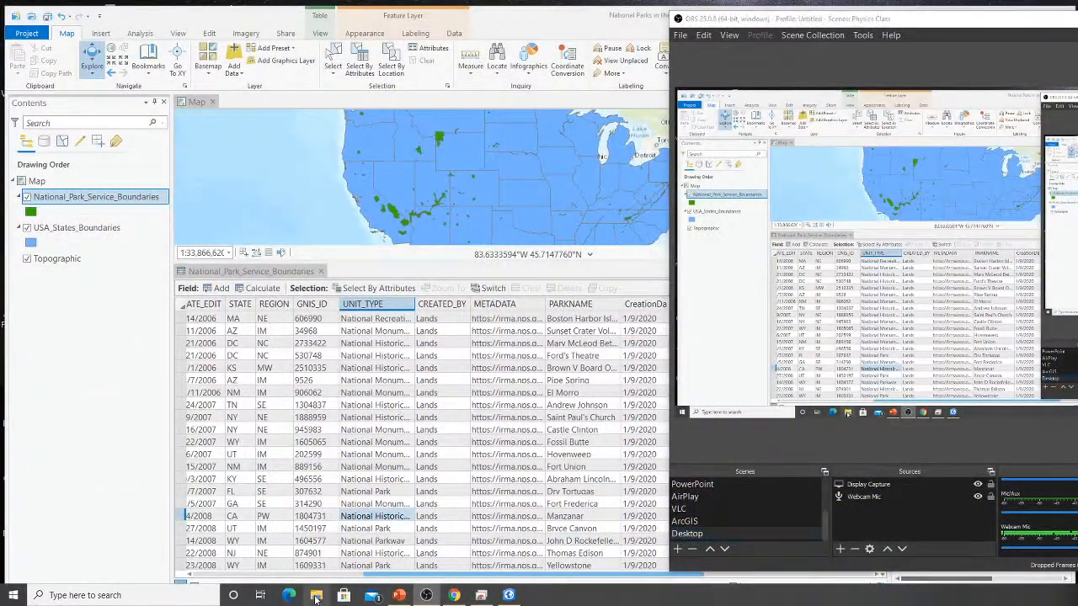
- Browse in File Explorer to the personal user folder under Users on Local Disk (C:)
key(super+e)
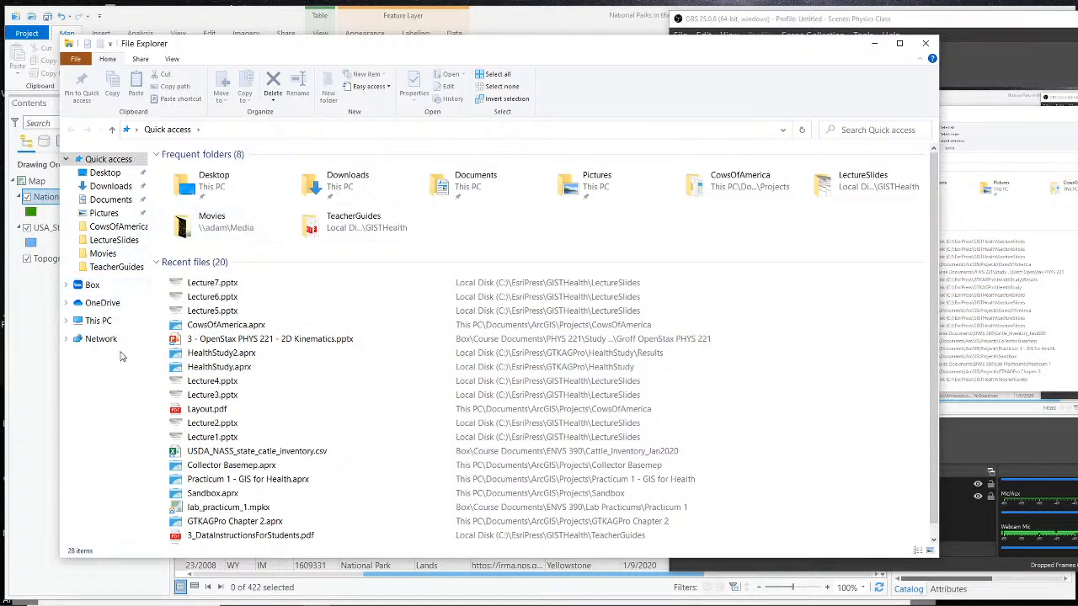
click(99, 321)
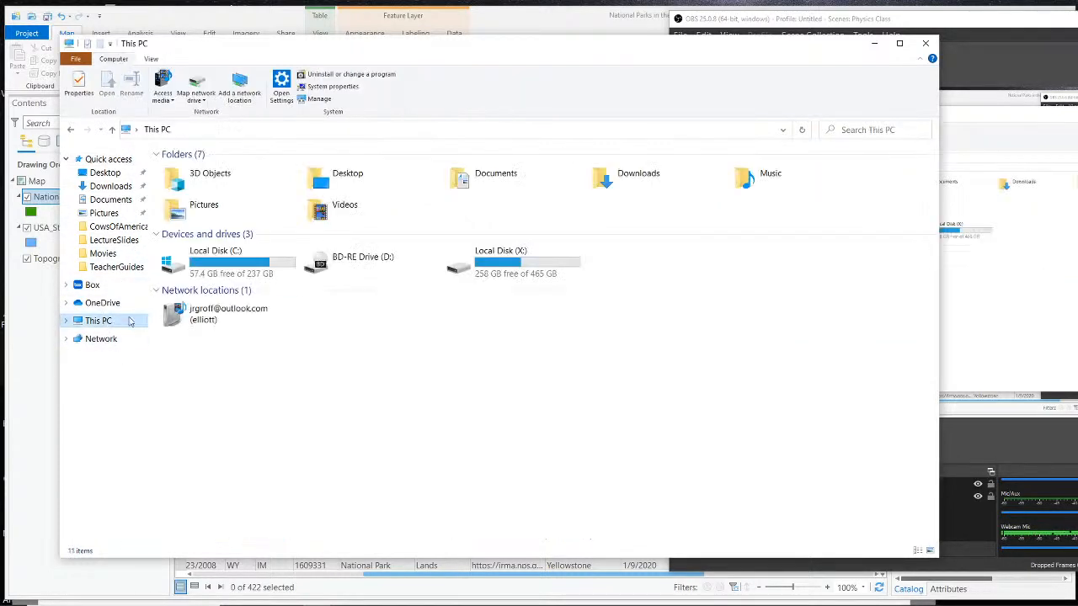
double_click(231, 266)
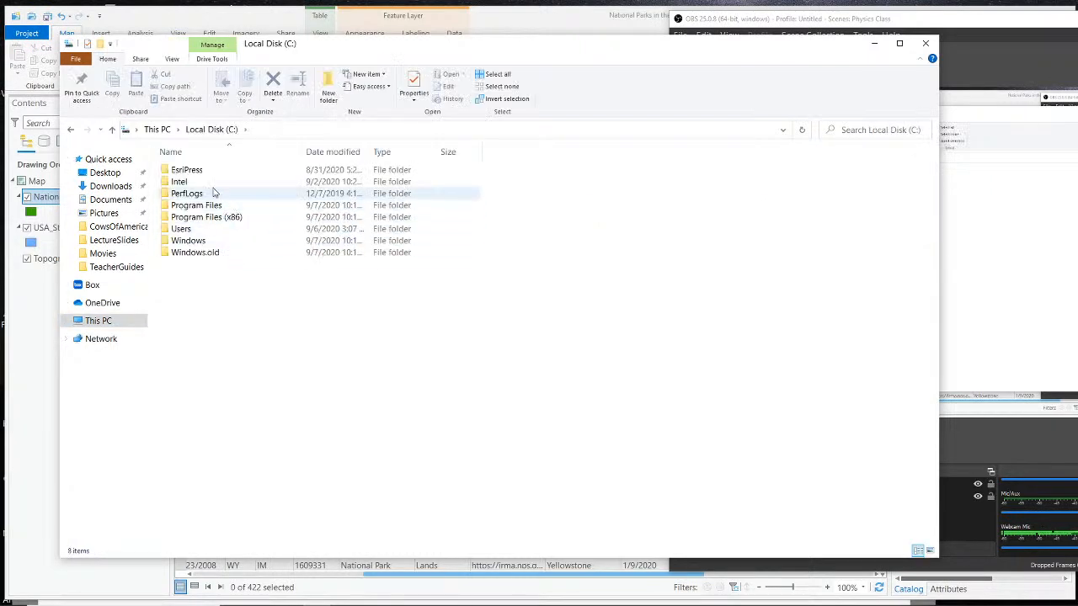
double_click(203, 229)
double_click(199, 172)
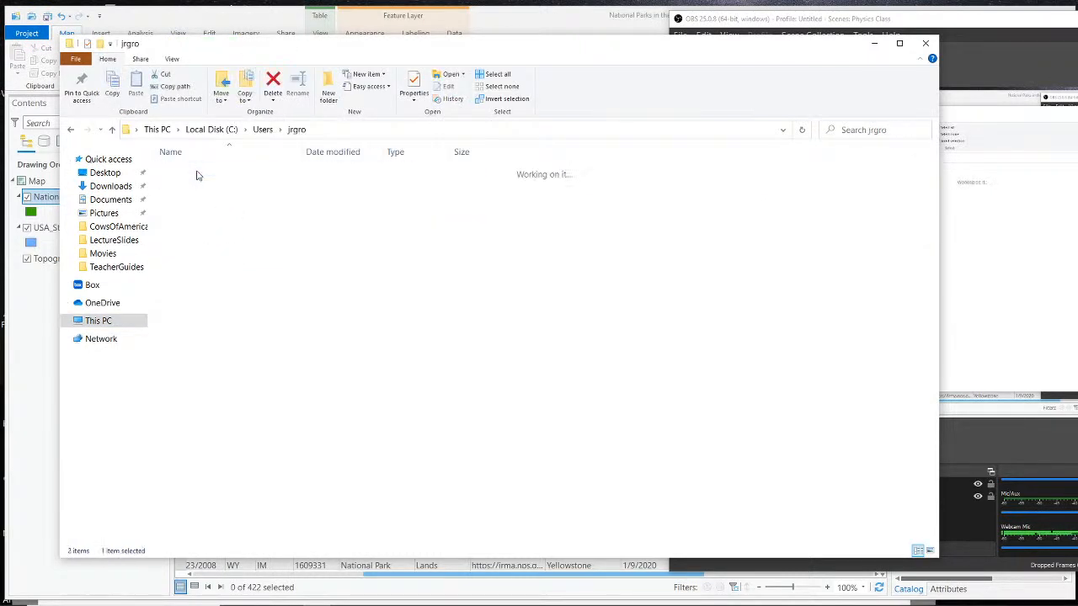
- Look inside resultslesson2.zip in Downloads, check the available actions for its LARiverParkSiteLesson2 folder, and close File Explorer
click(110, 186)
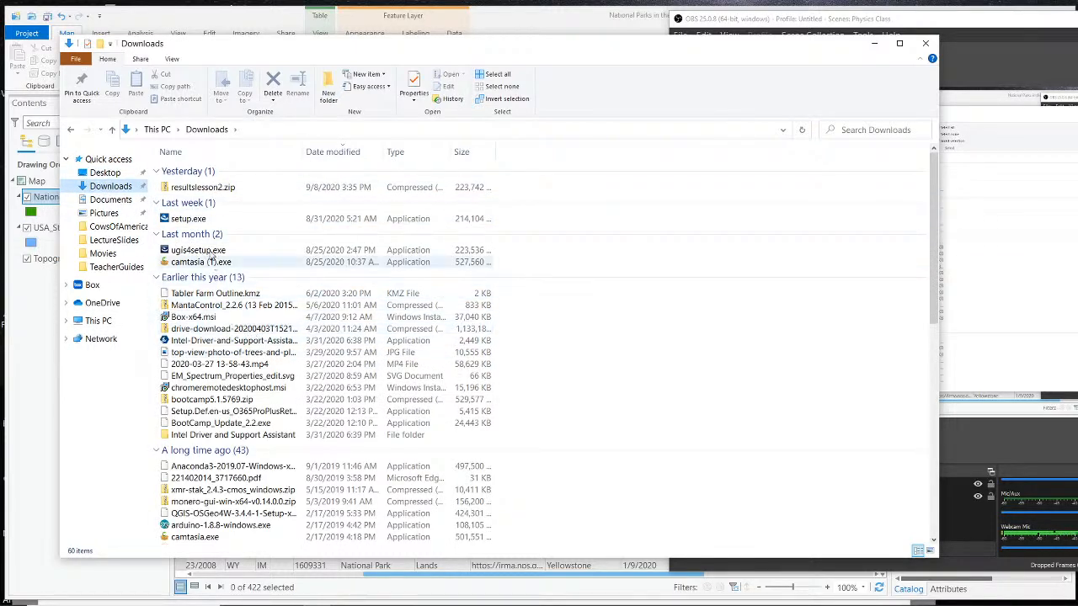
double_click(204, 188)
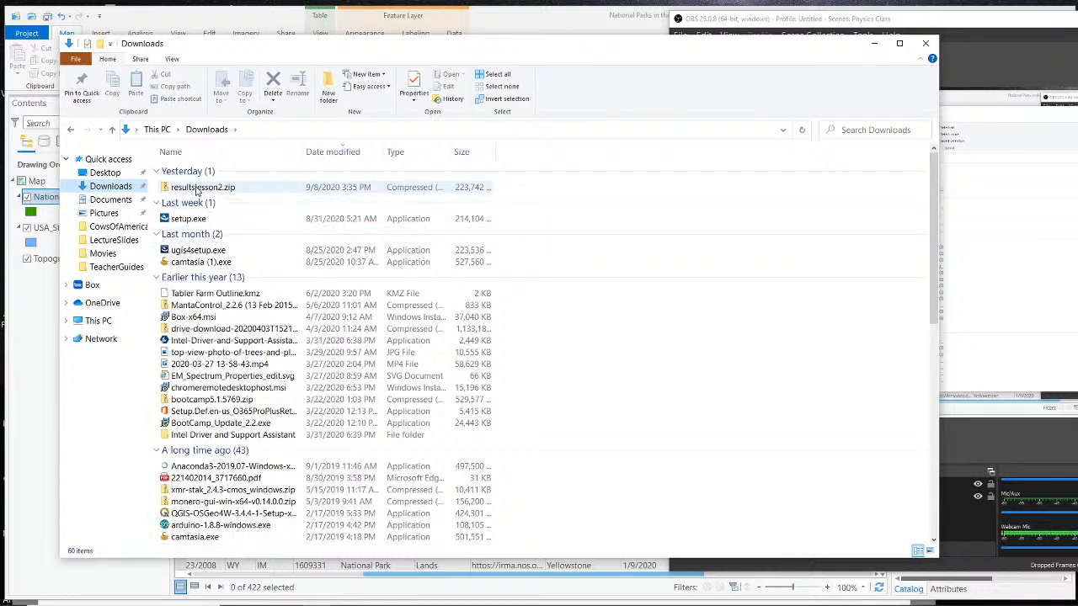
right_click(203, 172)
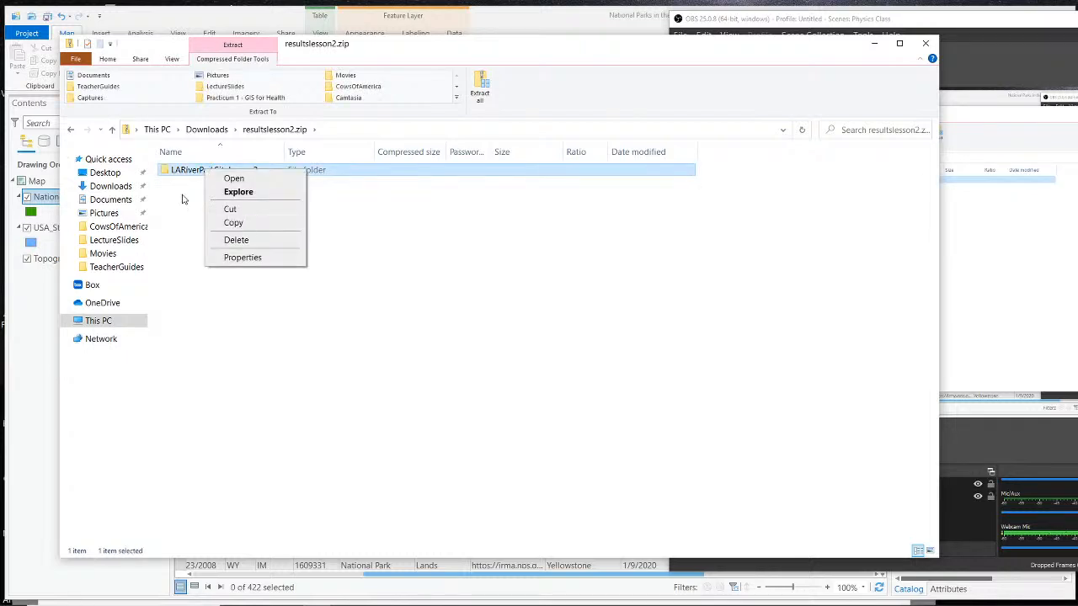
click(184, 197)
right_click(184, 174)
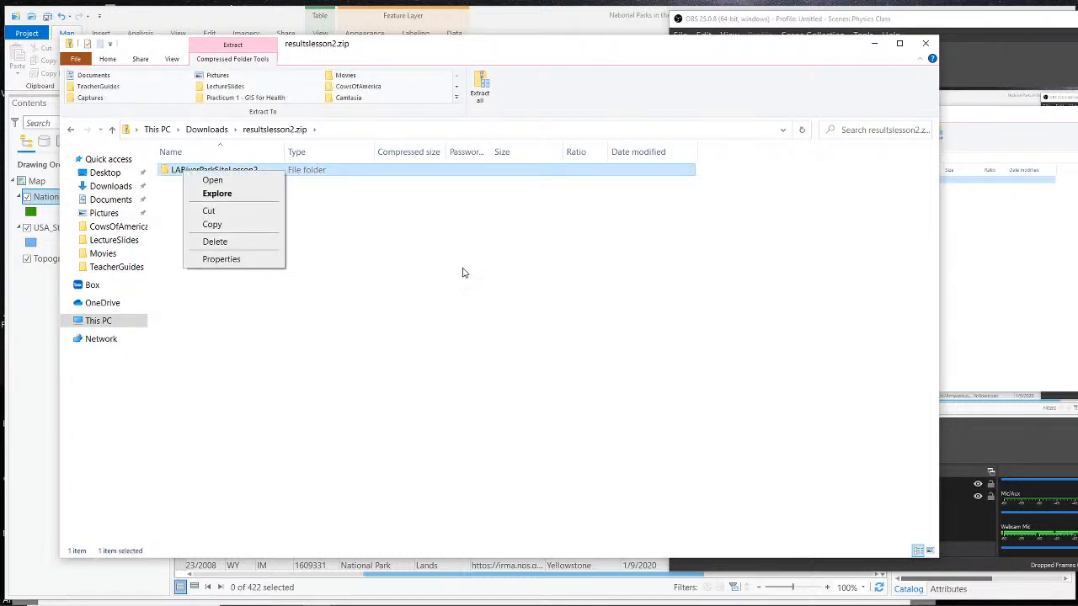
click(466, 274)
click(928, 44)
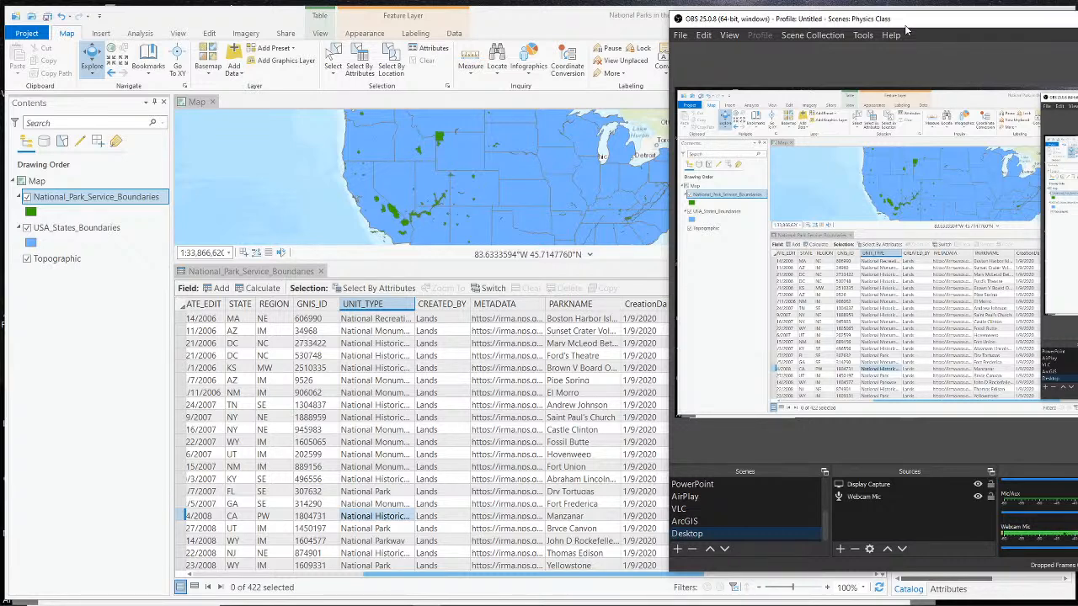
- Return to ArcGIS Pro and enlarge the map view by shrinking the attribute table, with Alaska, Hawaii and the contiguous states in view
click(480, 206)
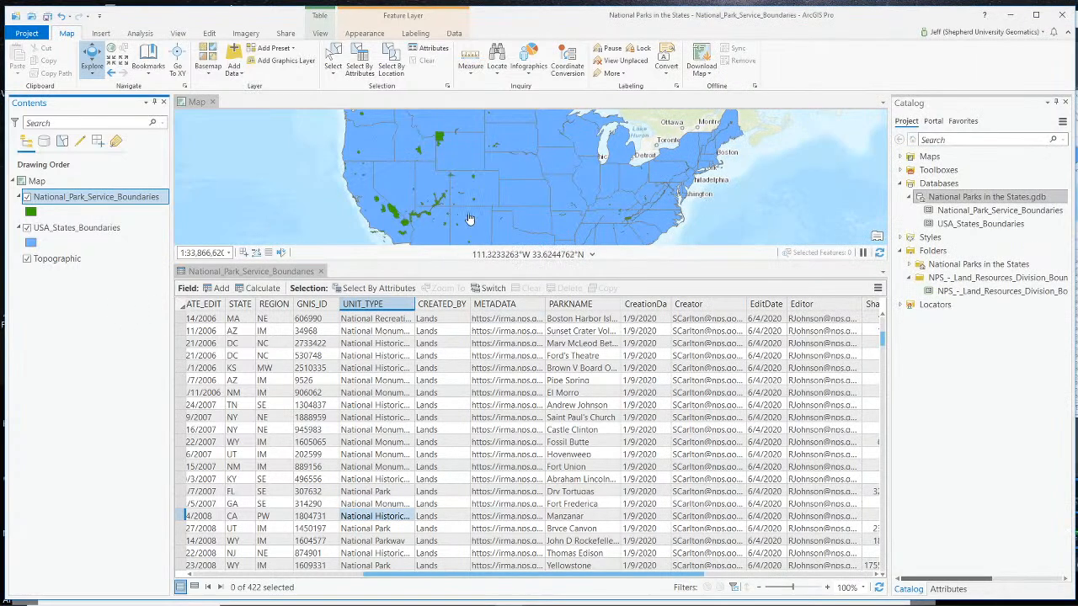
scroll(480, 206, down, 2)
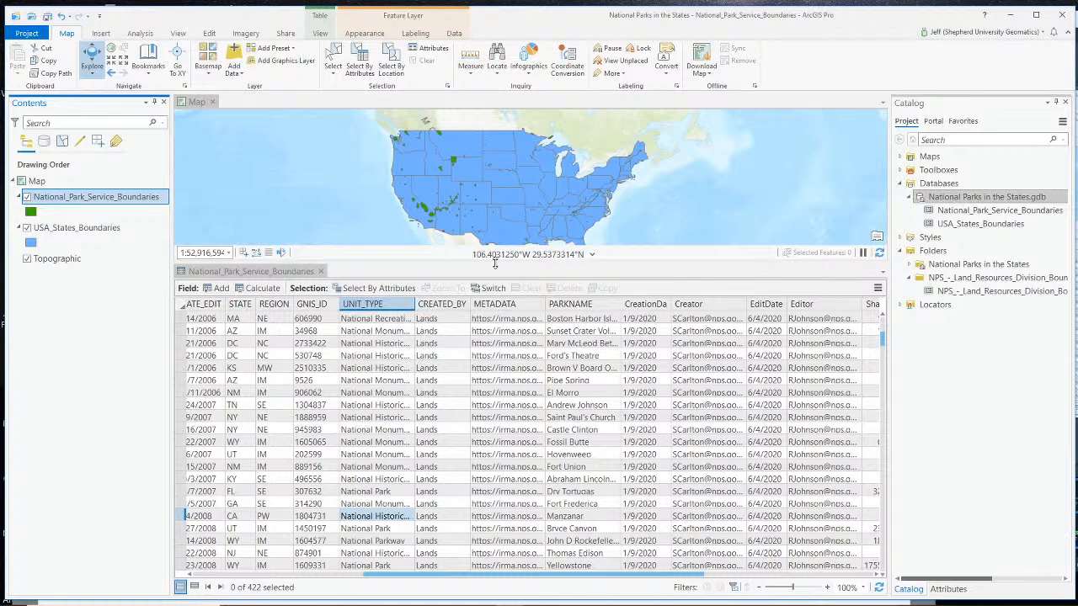
drag(523, 264, 522, 433)
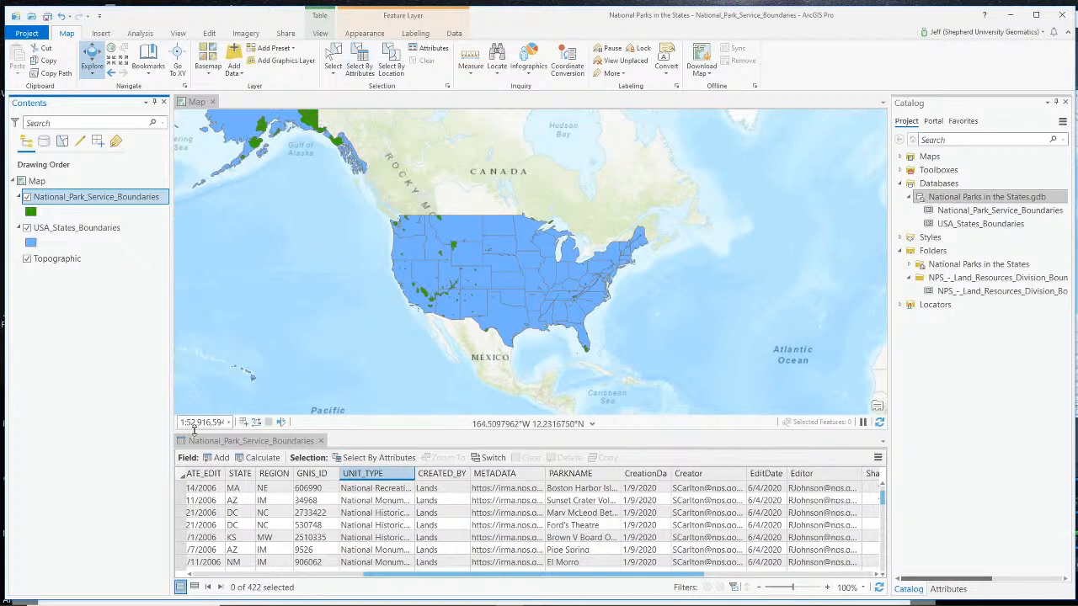
- Start a Select By Attributes query on National_Park_Service_Boundaries as a new selection with a new expression
click(360, 65)
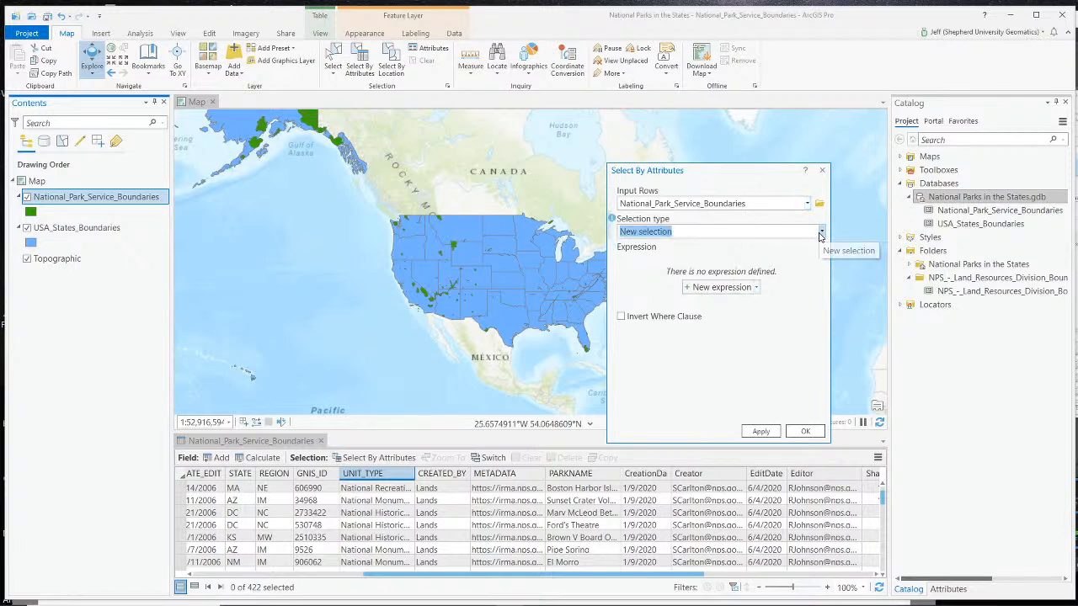
click(712, 288)
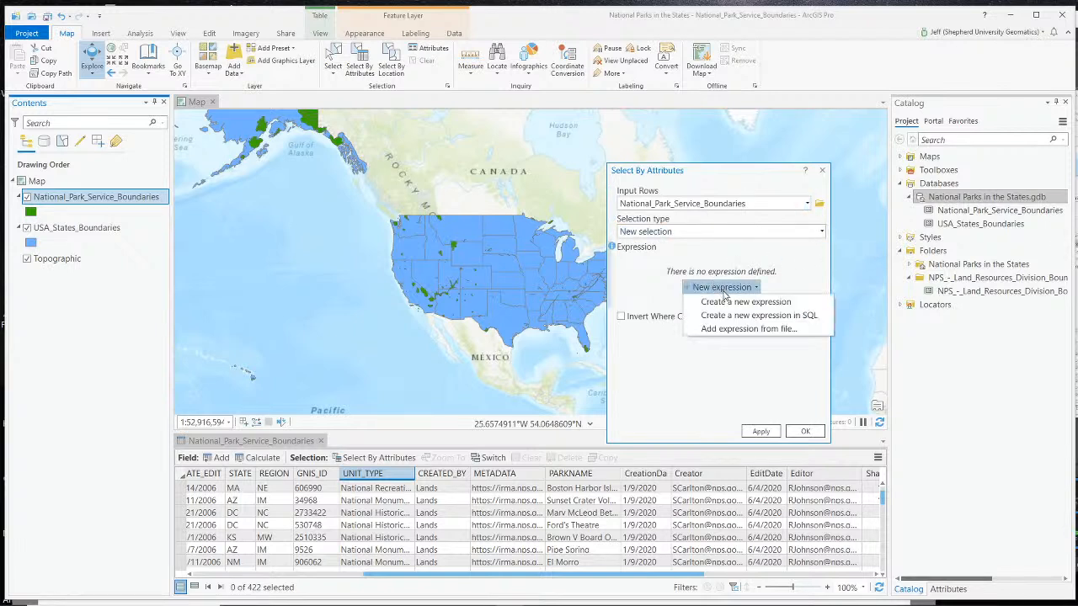
click(726, 302)
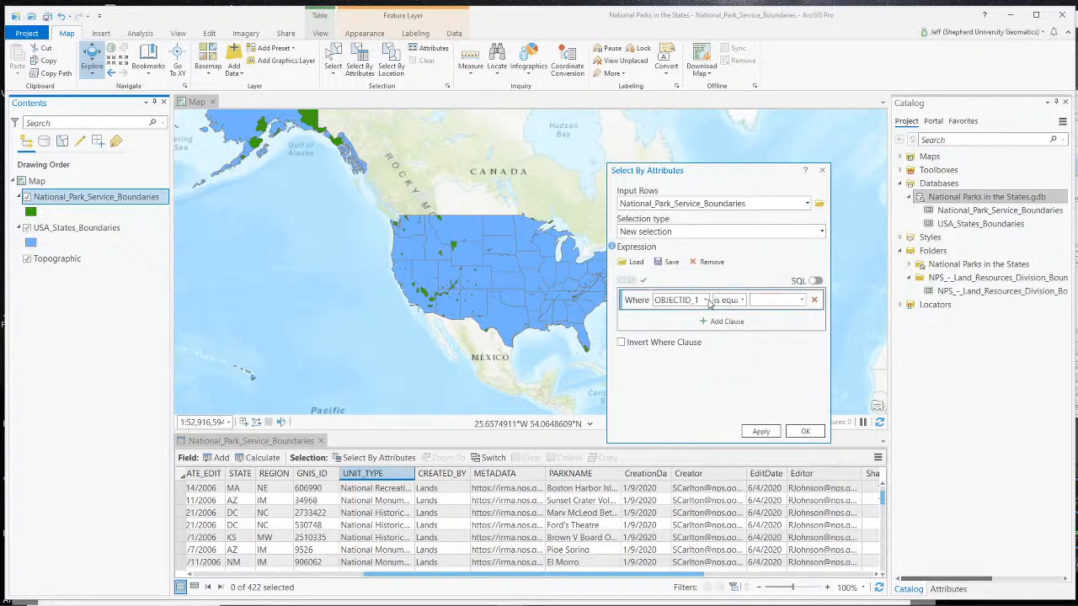
click(705, 301)
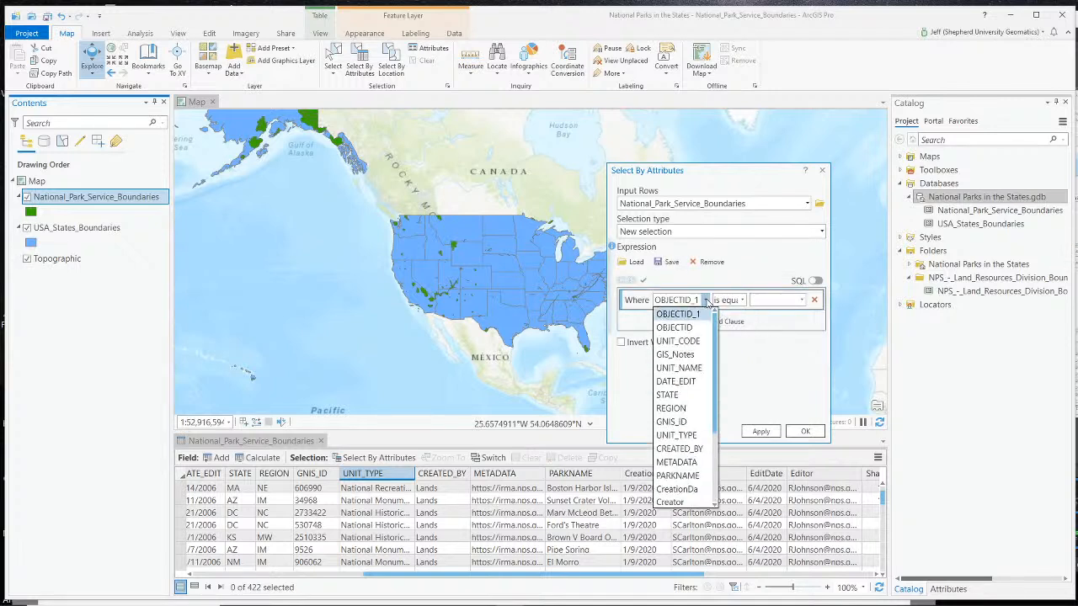
click(688, 372)
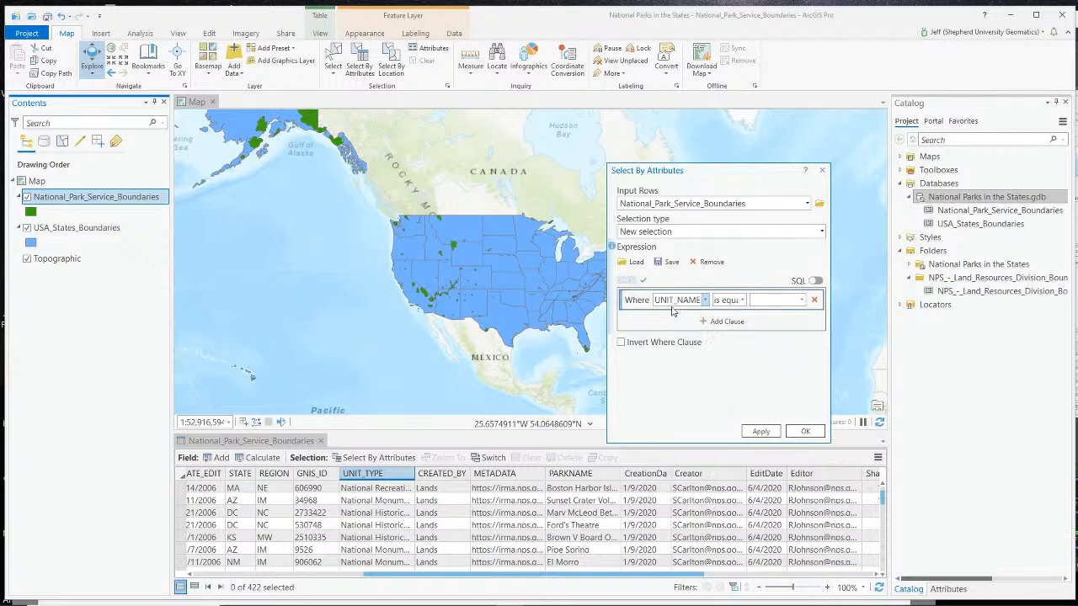
click(802, 300)
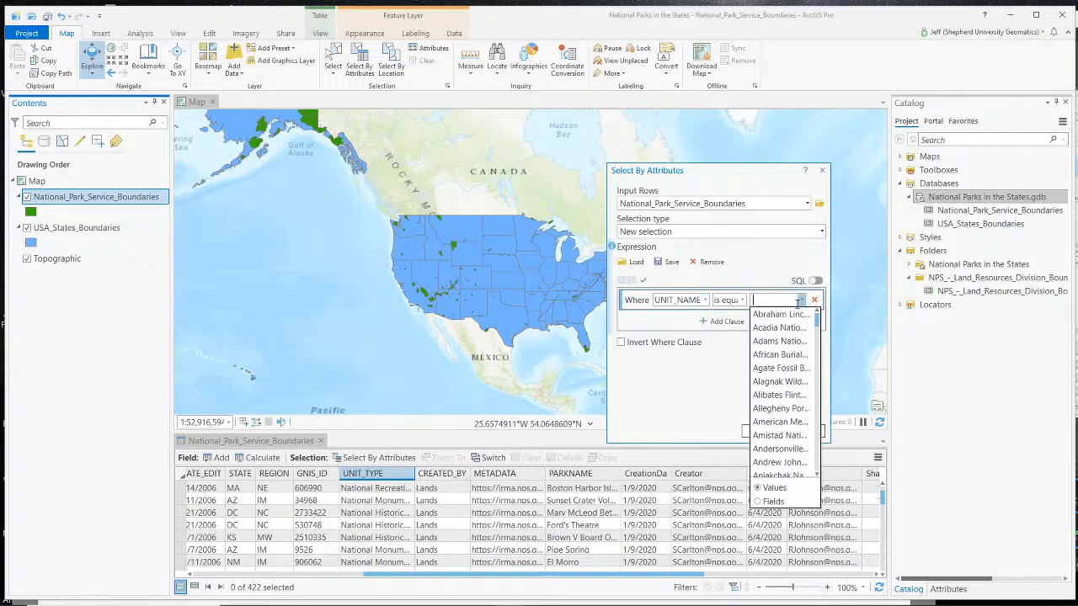
click(705, 301)
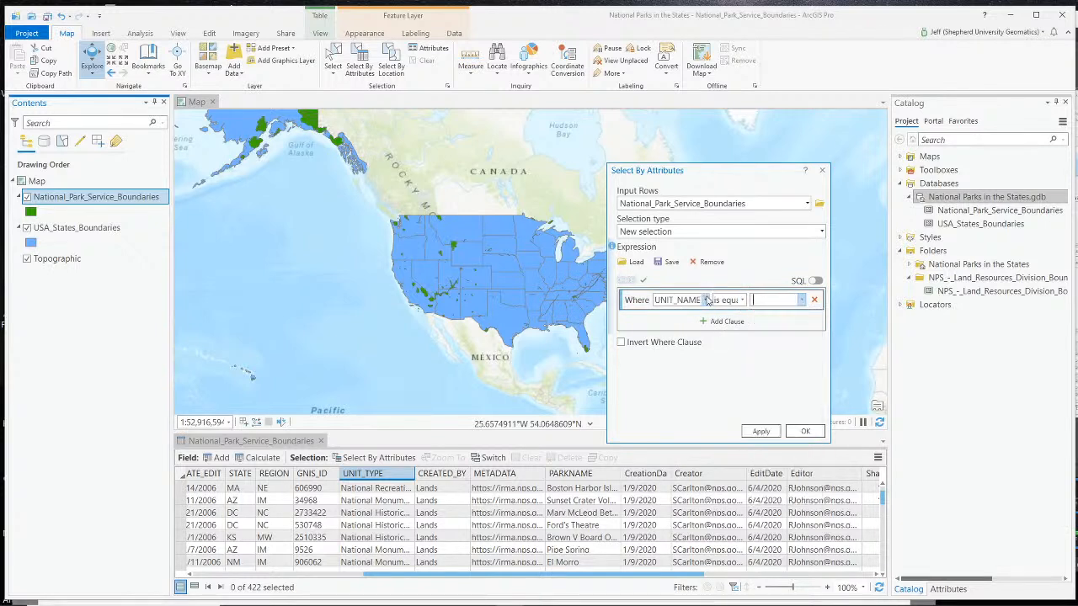
- Set the first clause to UNIT_TYPE is equal to National Park and widen the dialog to show the full expression
click(705, 301)
scroll(701, 353, up, 2)
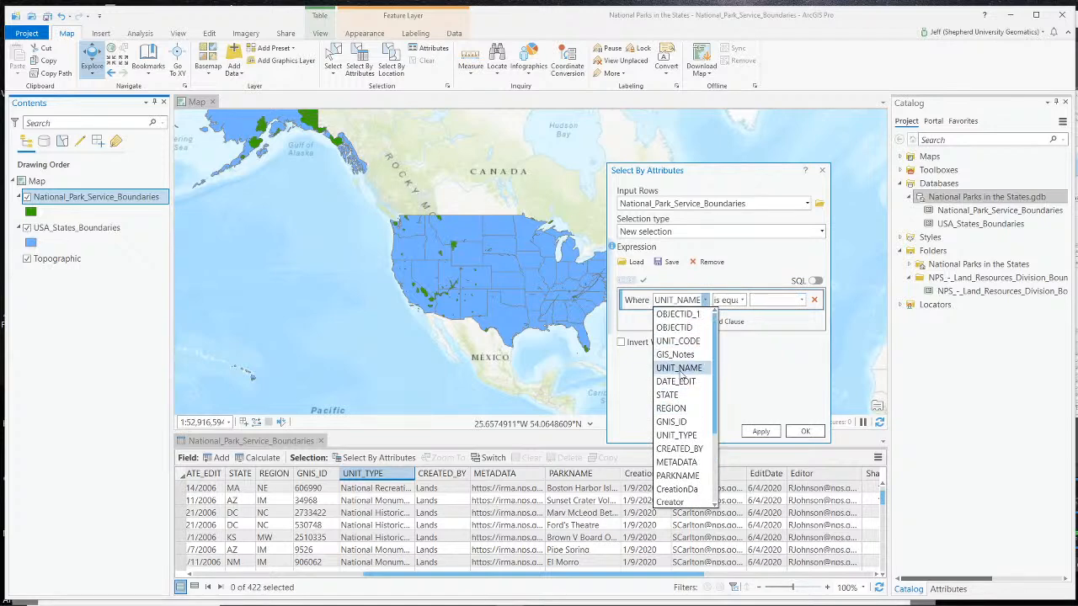
click(679, 435)
click(801, 300)
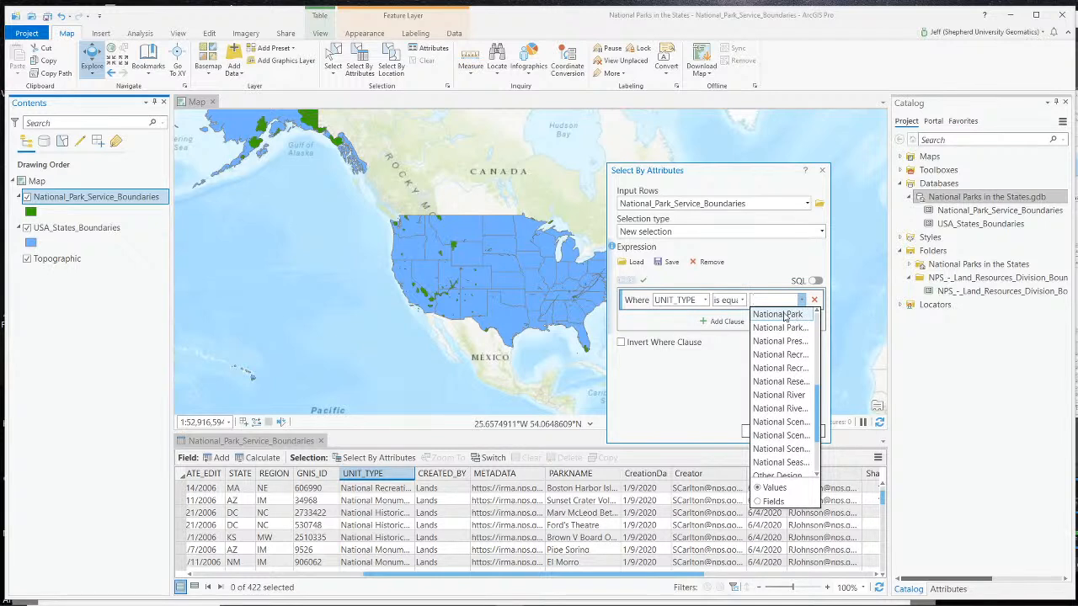
scroll(783, 337, up, 2)
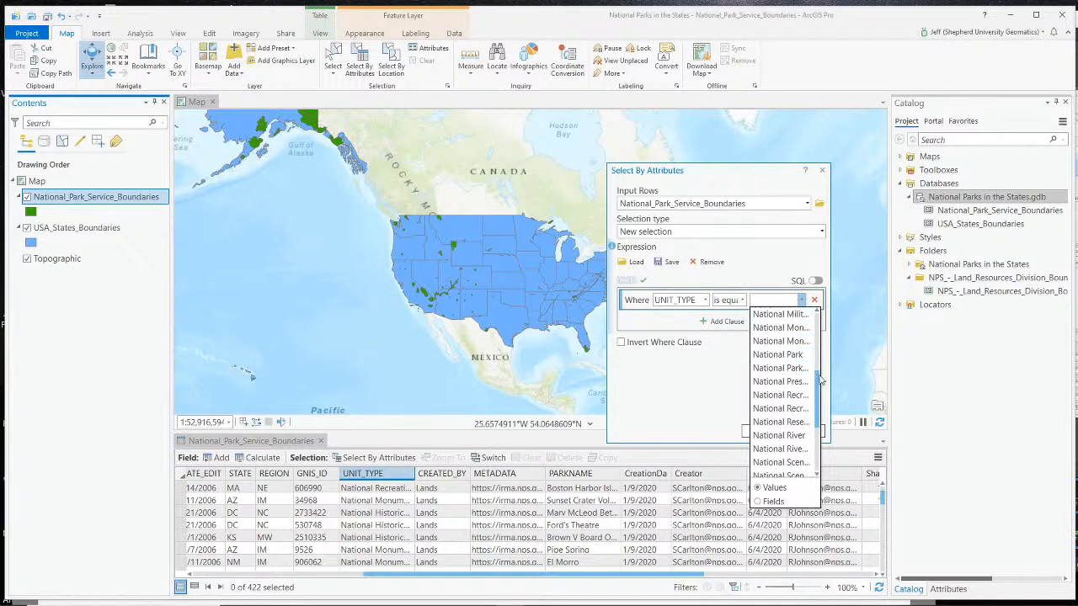
click(790, 355)
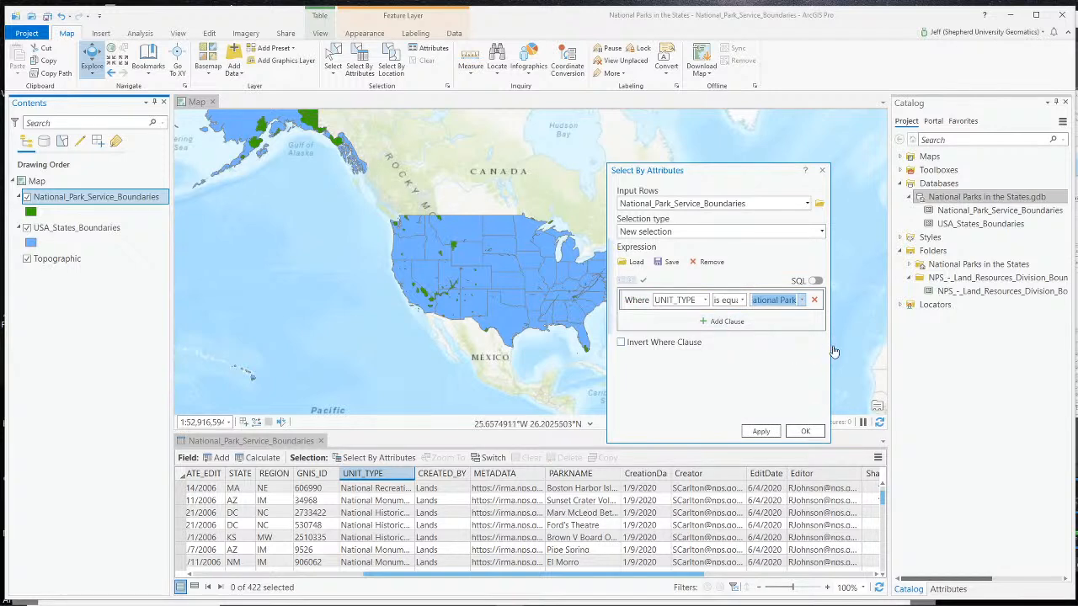
drag(830, 346, 944, 357)
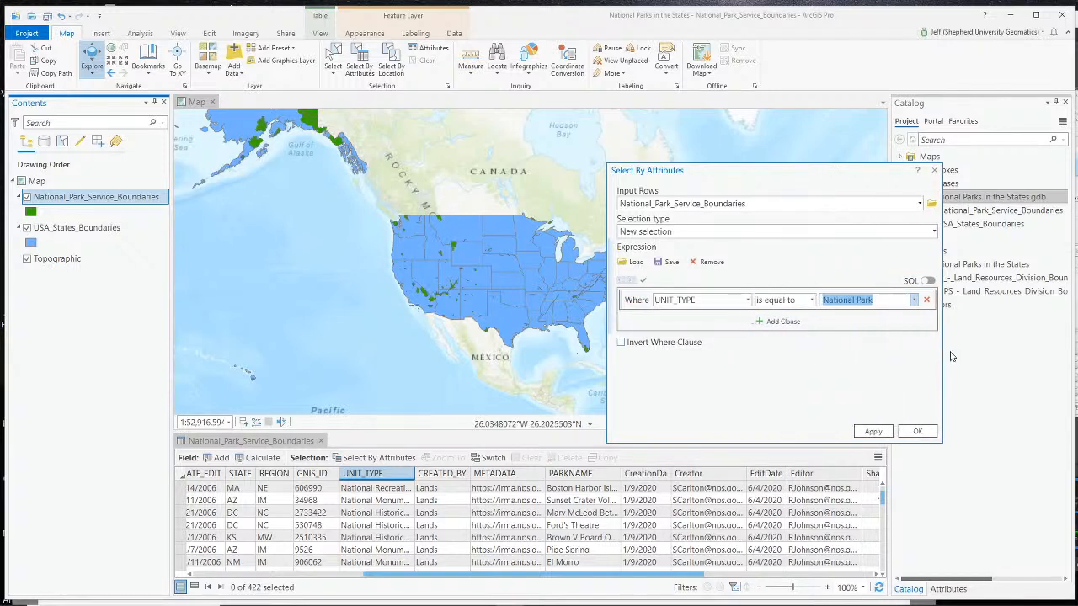
- Add a second clause to the selection expression, joined to the first with Or
click(771, 321)
click(646, 324)
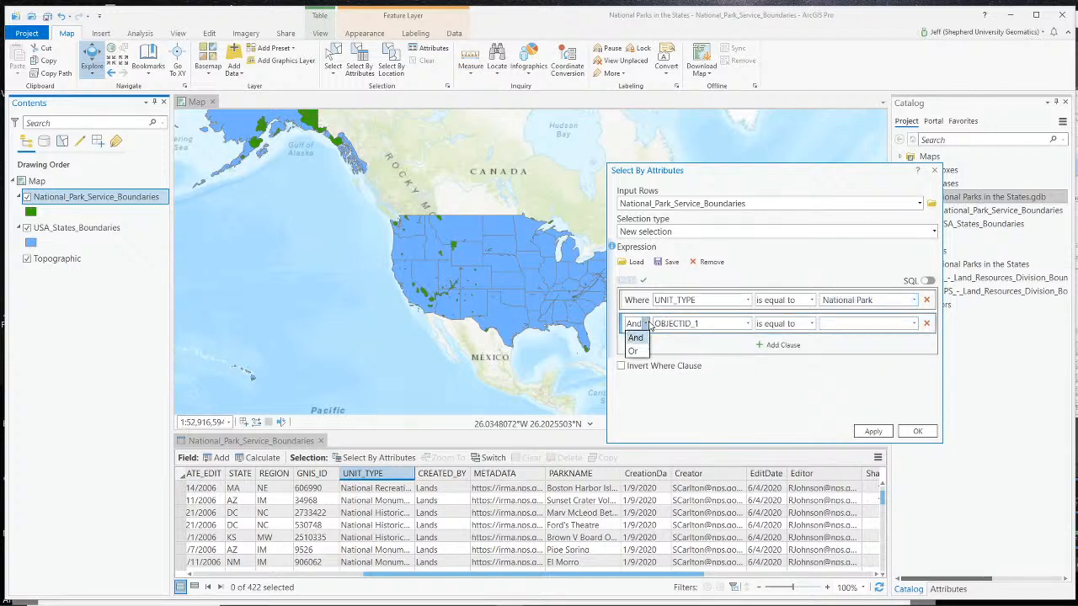
click(633, 351)
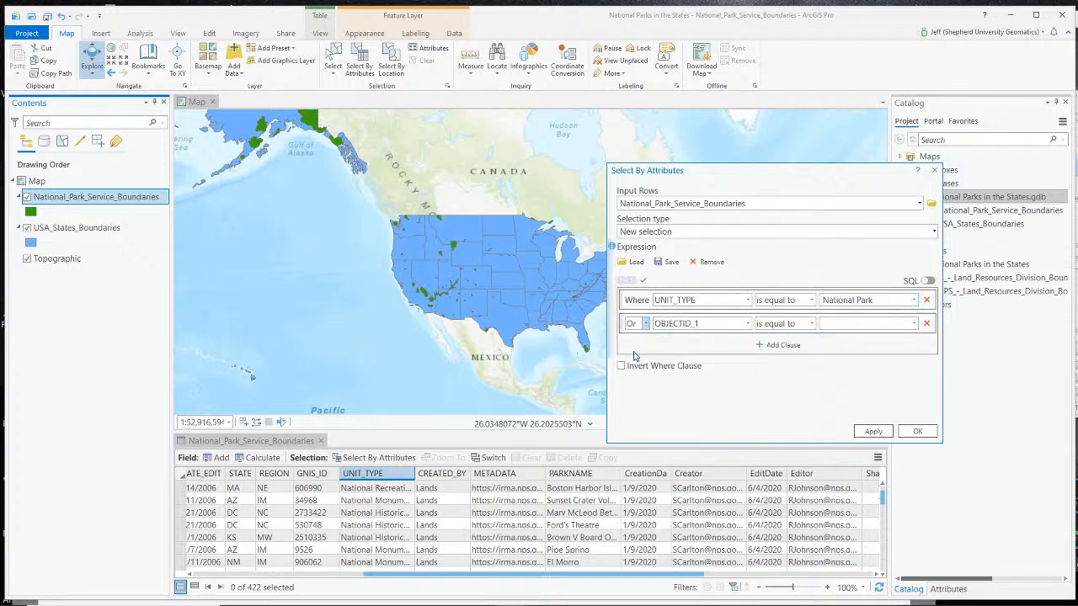
click(747, 323)
click(707, 393)
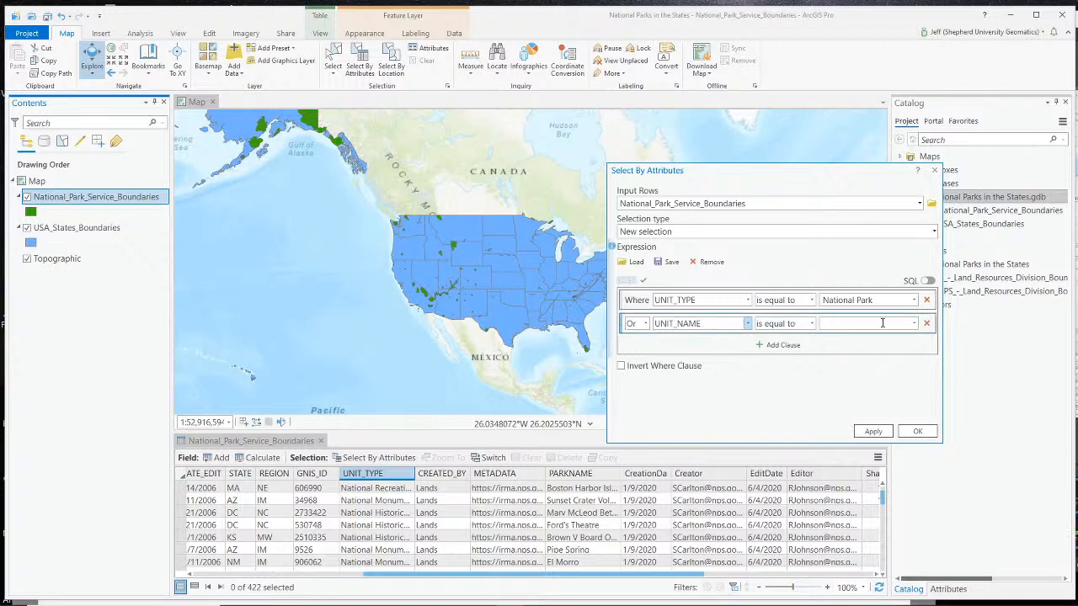
click(913, 323)
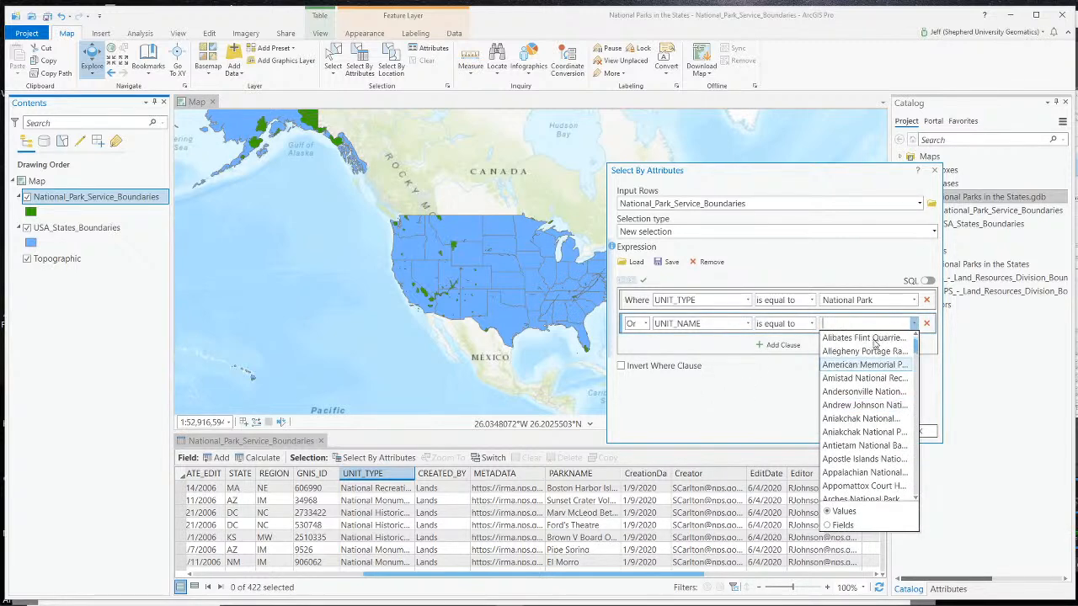
click(747, 323)
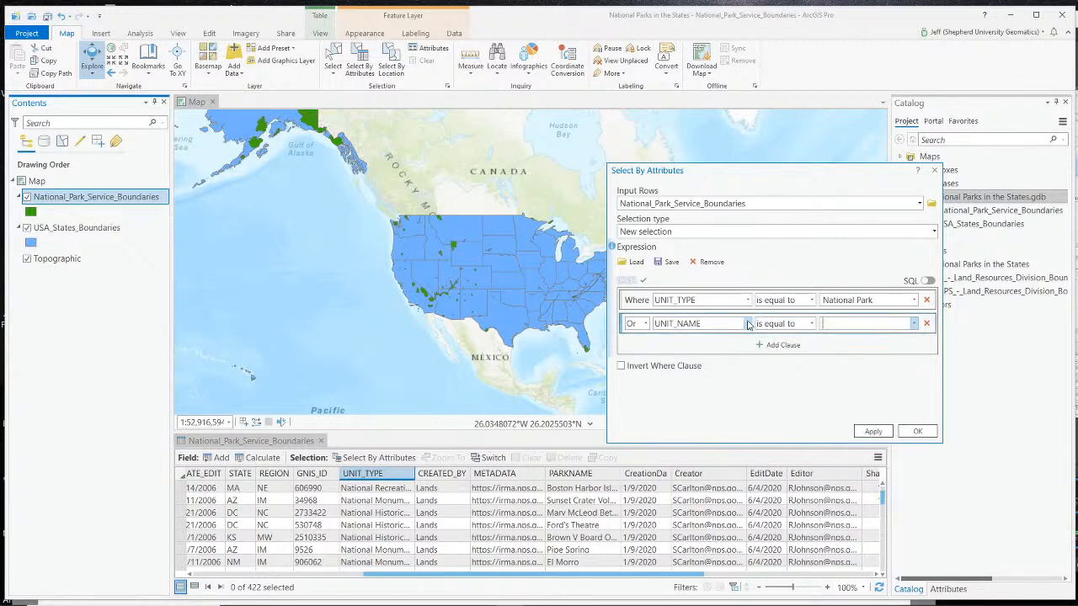
- Set the second clause to UNIT_TYPE is equal to National Historical Park and run the selection
click(747, 323)
scroll(715, 395, up, 3)
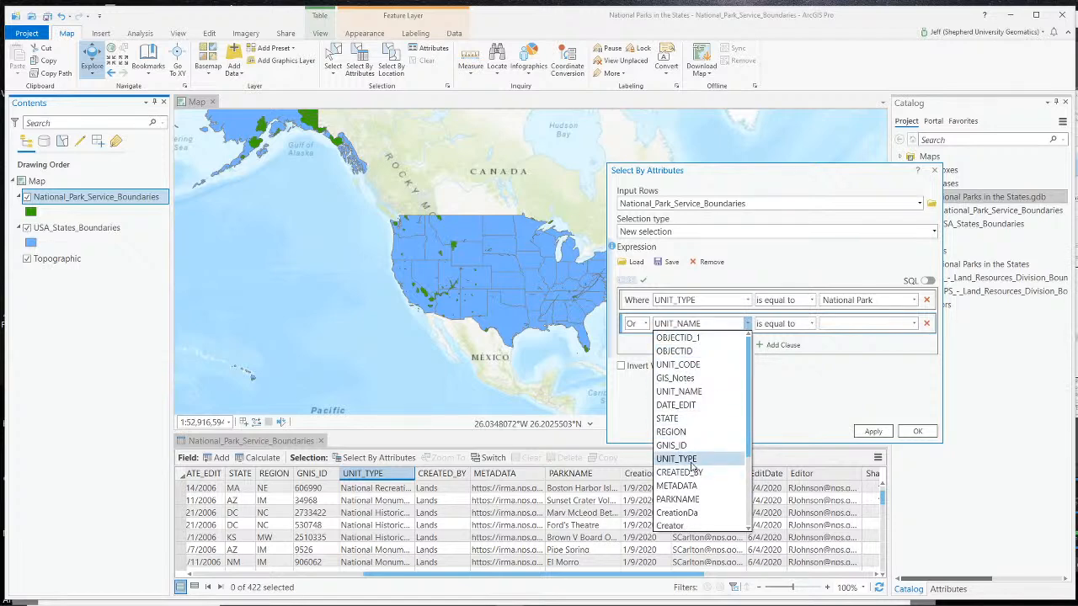
click(678, 458)
click(913, 325)
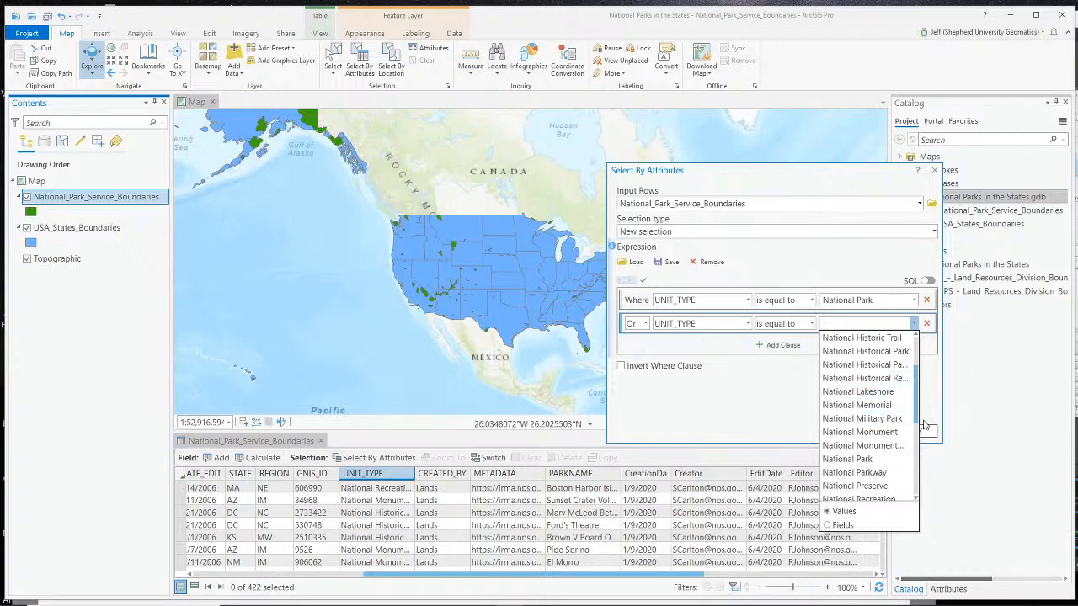
scroll(886, 363, up, 1)
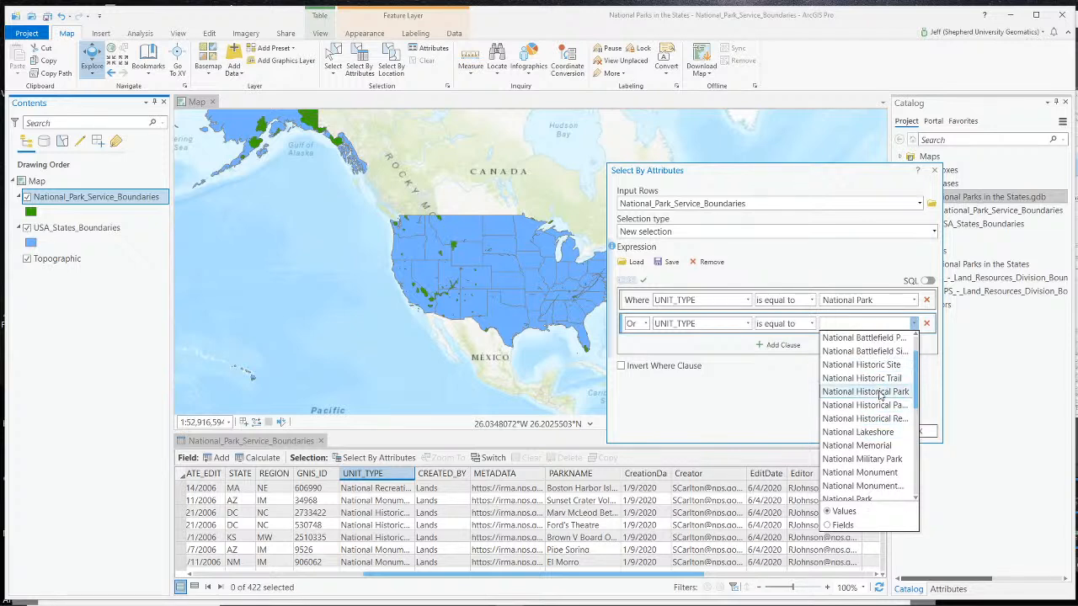
click(880, 392)
click(912, 432)
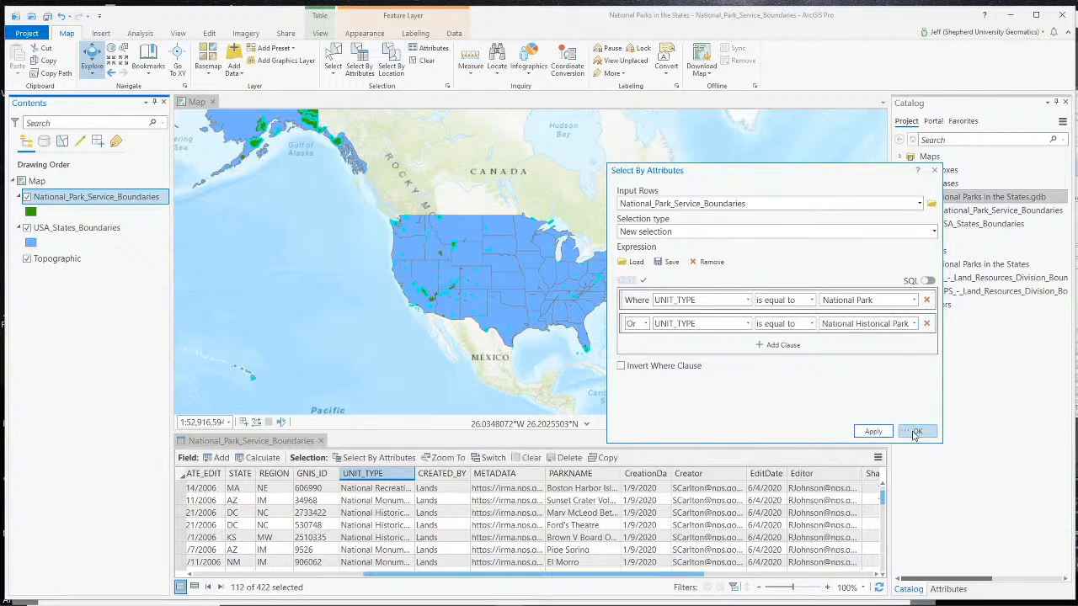
- Examine the selected park boundaries on the map across the Southwest, closing in on the park in Colorado's southwest corner
scroll(446, 294, up, 4)
scroll(447, 294, up, 3)
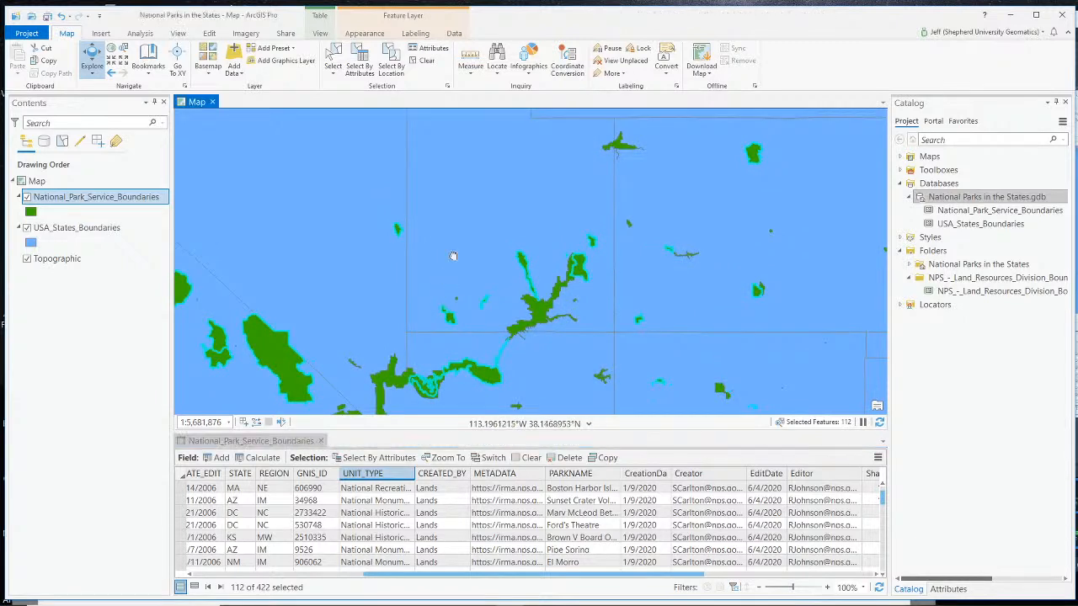
drag(446, 276, 480, 160)
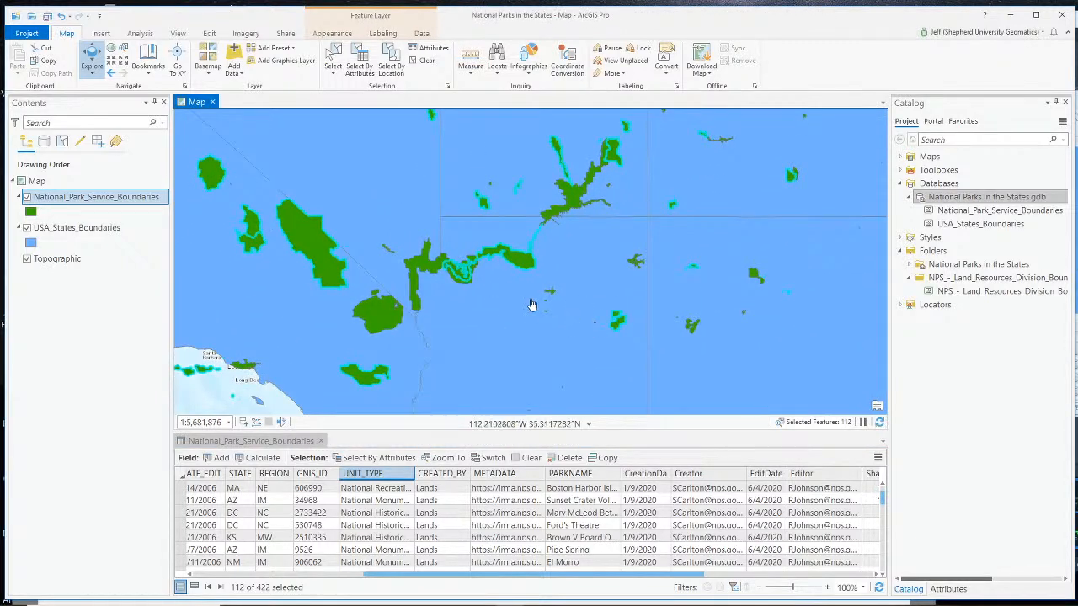
drag(601, 238, 397, 378)
scroll(470, 356, up, 4)
drag(438, 346, 466, 291)
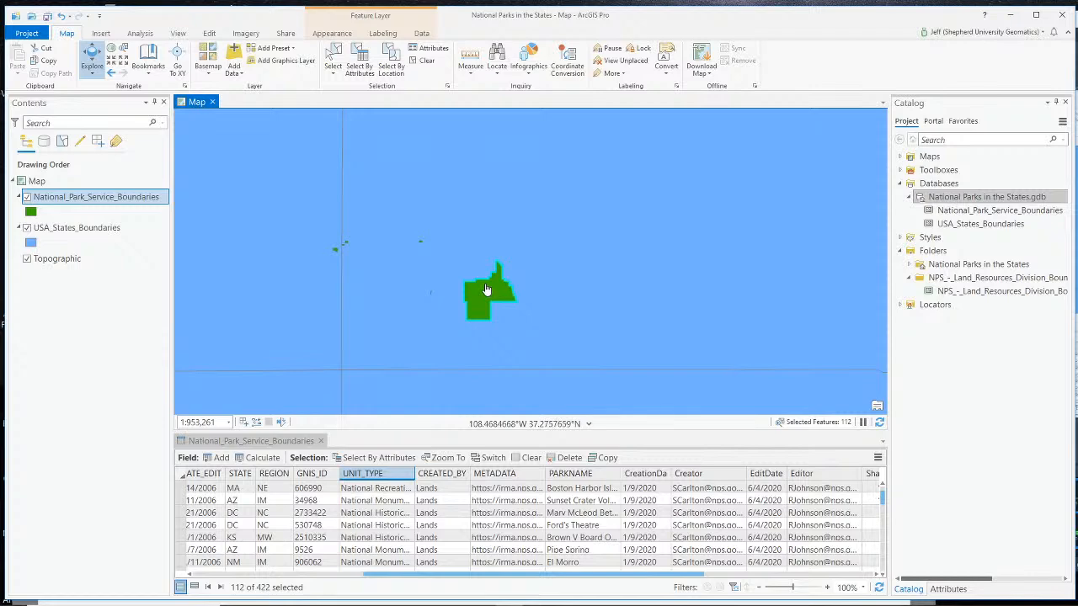
- Compare selected and unselected park boundaries on the map around northern Colorado and along the Potomac River in the East
scroll(486, 290, down, 3)
drag(437, 361, 439, 379)
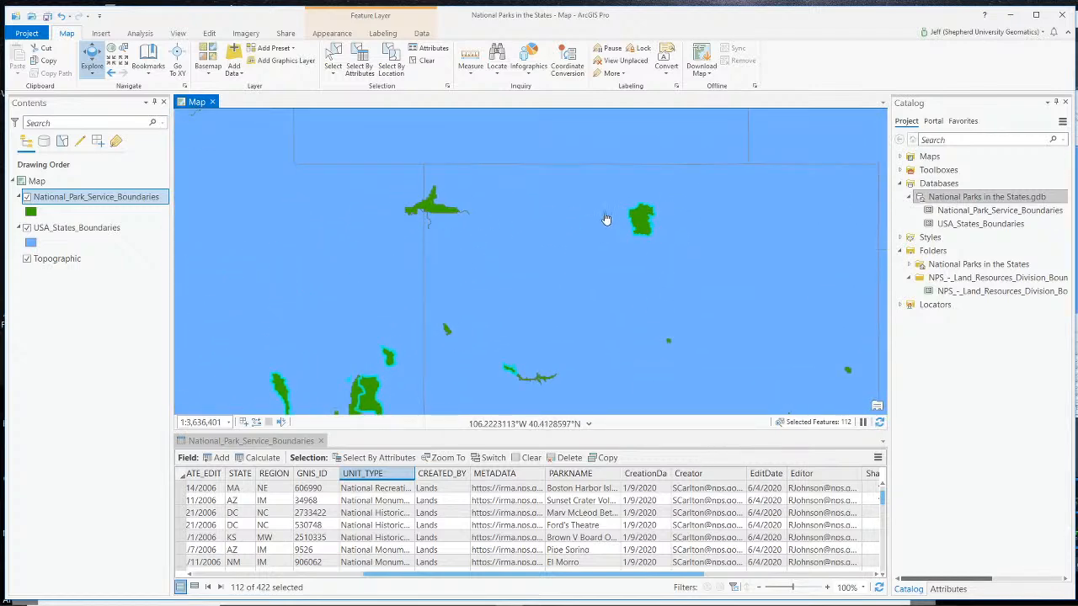
scroll(602, 221, up, 2)
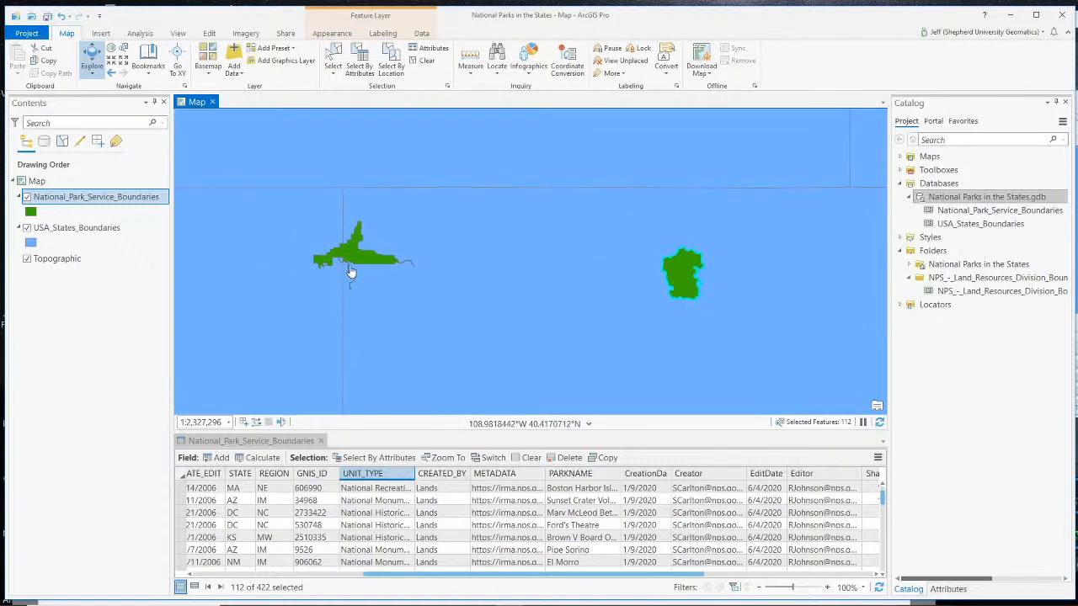
scroll(387, 281, up, 1)
scroll(388, 282, down, 4)
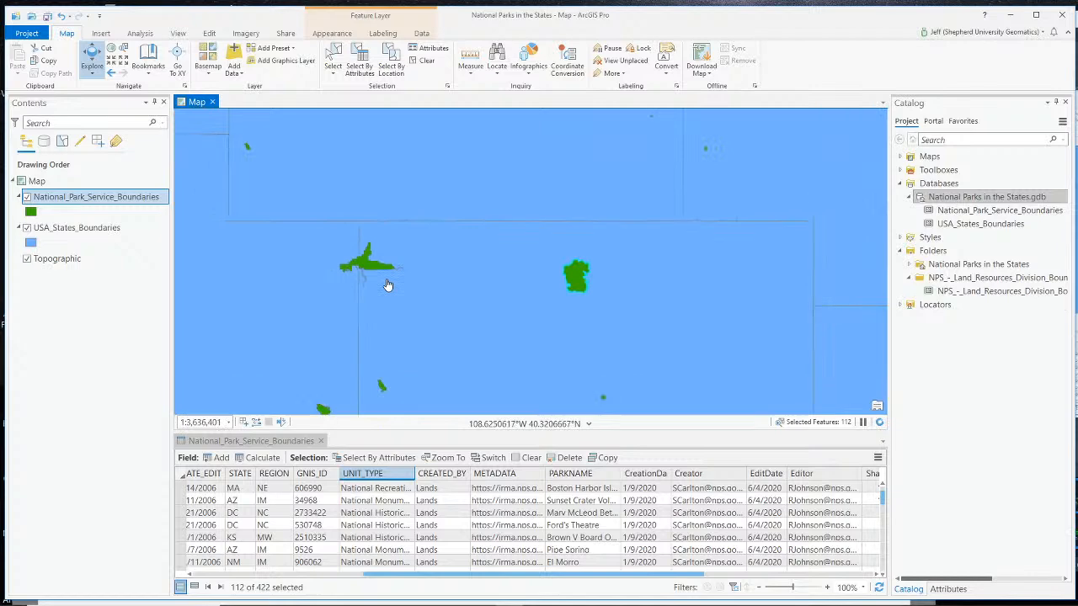
scroll(710, 315, down, 2)
drag(710, 315, 337, 294)
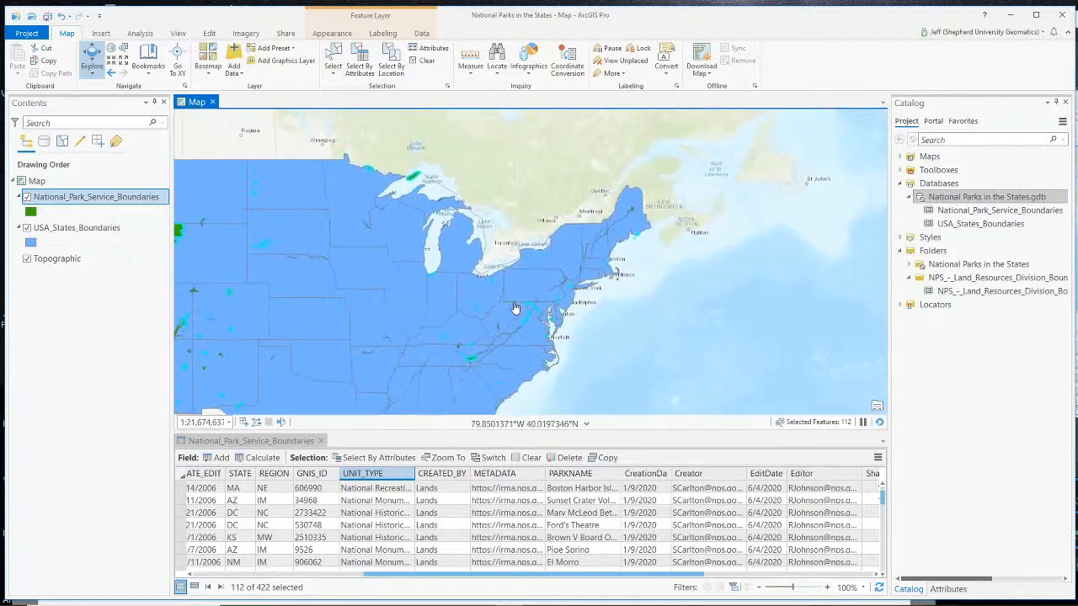
scroll(524, 315, up, 1)
scroll(523, 315, up, 5)
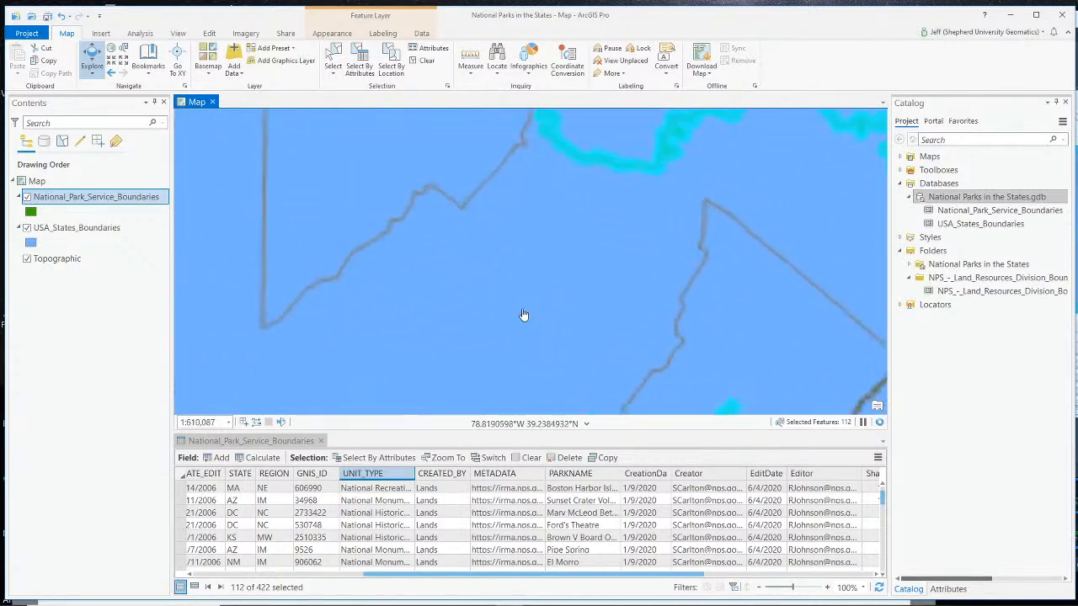
drag(659, 281, 393, 361)
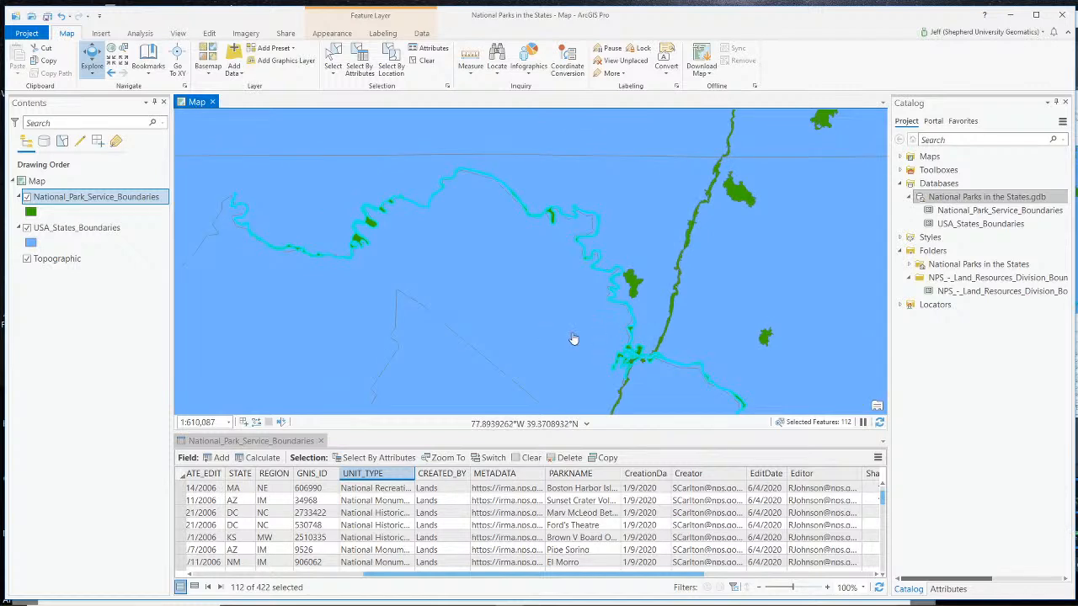
drag(573, 337, 492, 309)
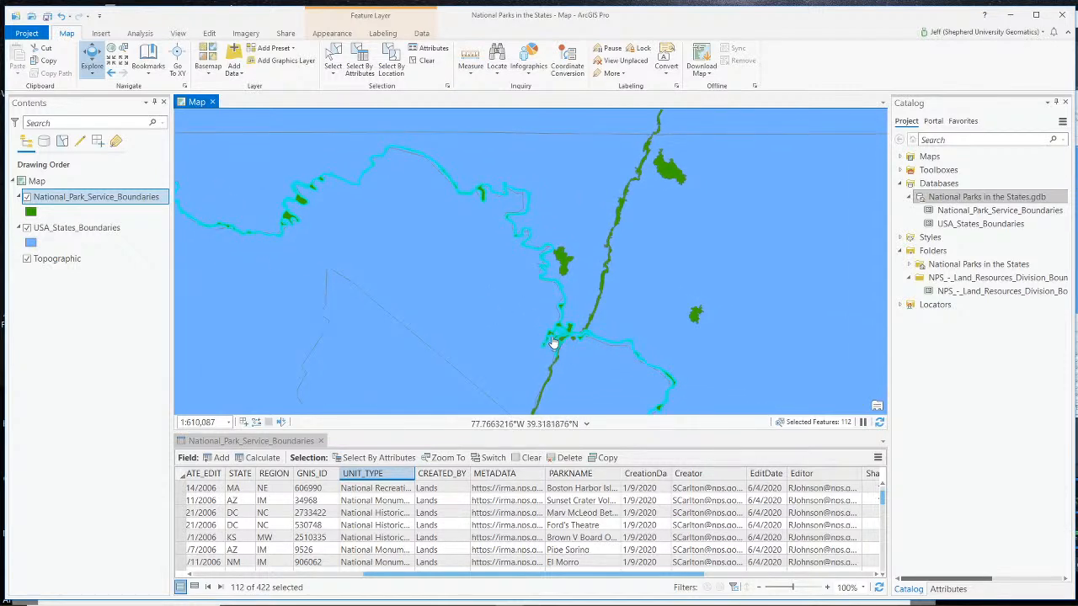
- Inspect the attributes of the unselected New River Gorge boundary in southern West Virginia and close its pop-up
scroll(497, 334, down, 3)
drag(304, 346, 693, 216)
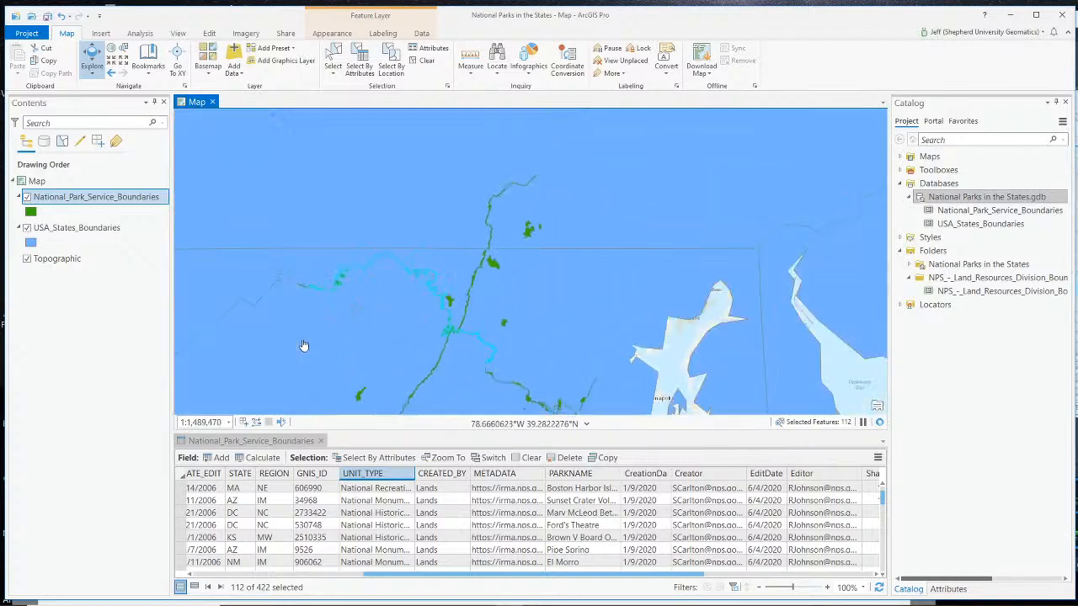
drag(413, 371, 621, 295)
drag(596, 359, 603, 279)
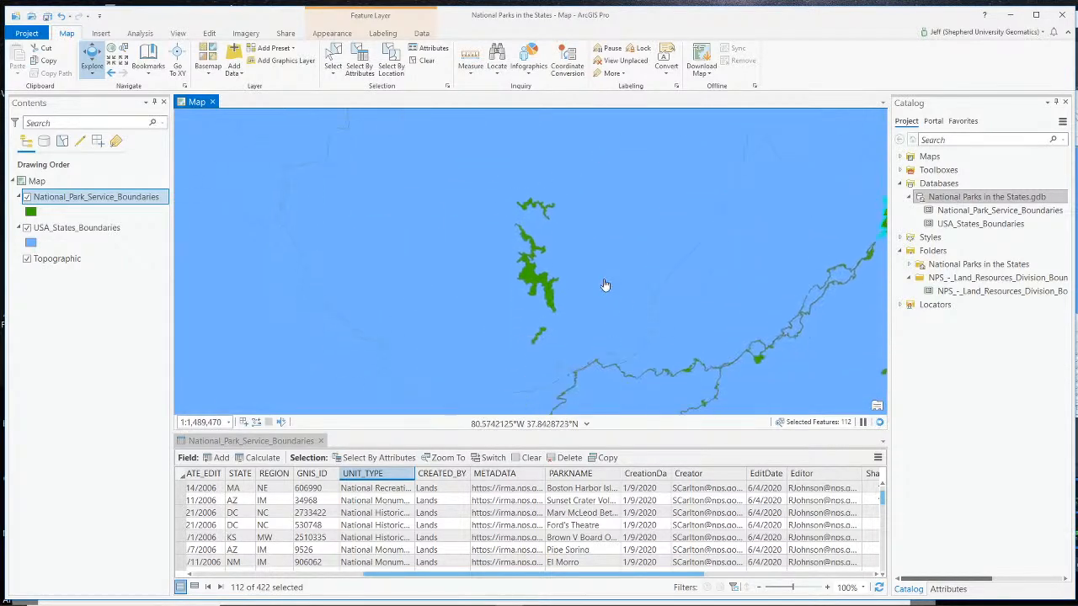
scroll(524, 284, up, 3)
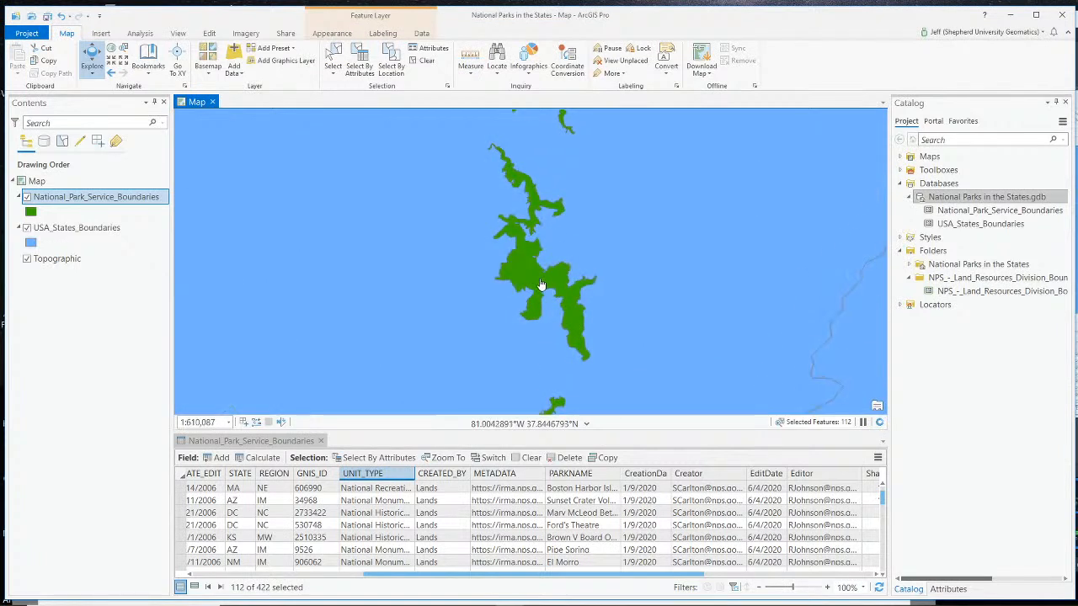
click(541, 284)
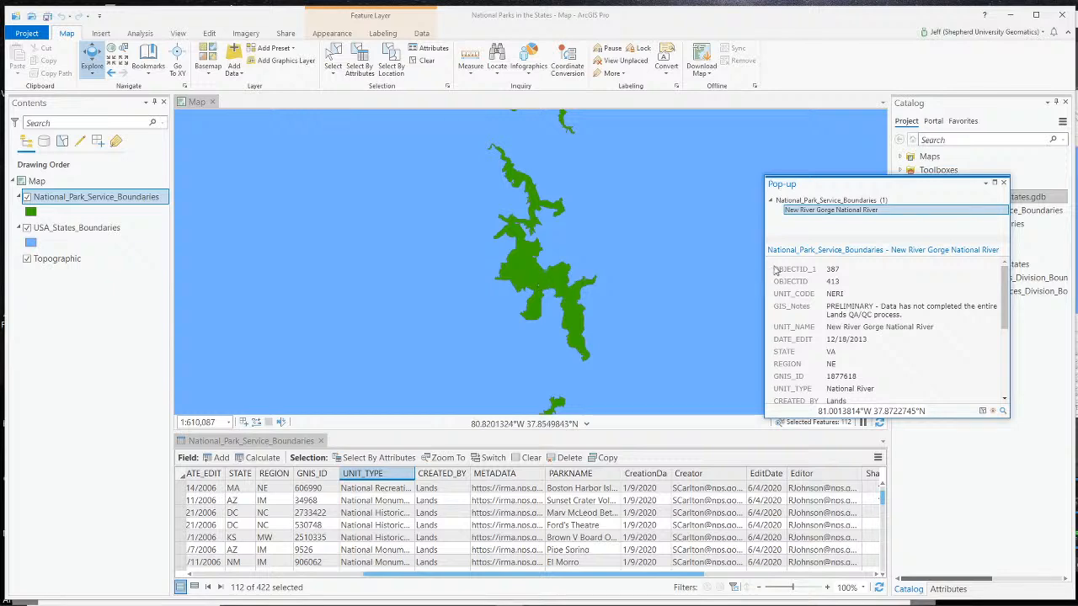
click(1003, 183)
scroll(630, 230, down, 5)
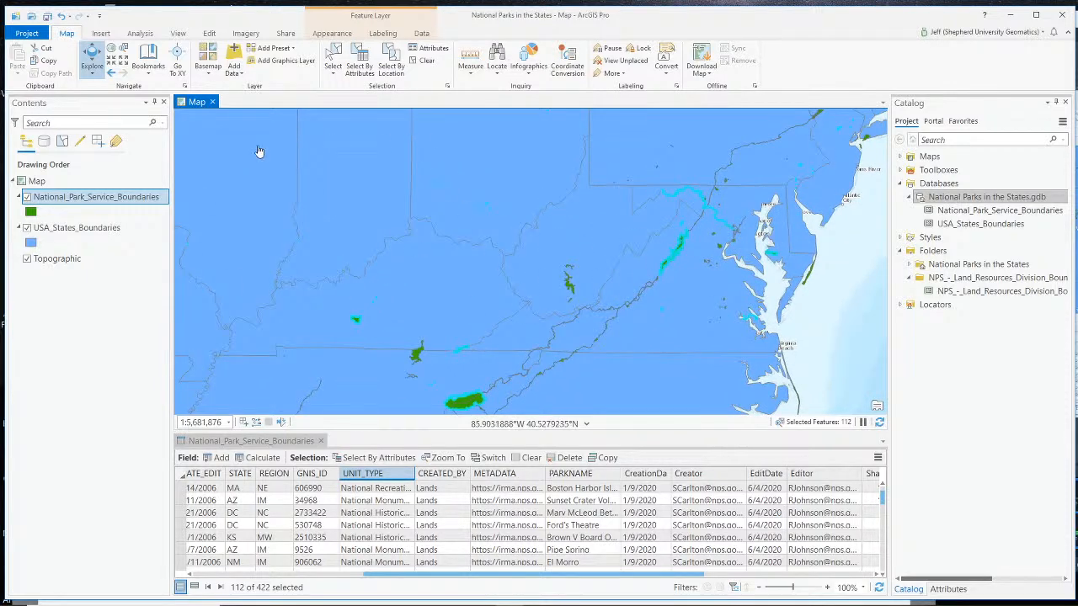
- Export the selected park boundaries to National Parks in the States.gdb as Nationa_Parks_Only_Boundaries
right_click(104, 199)
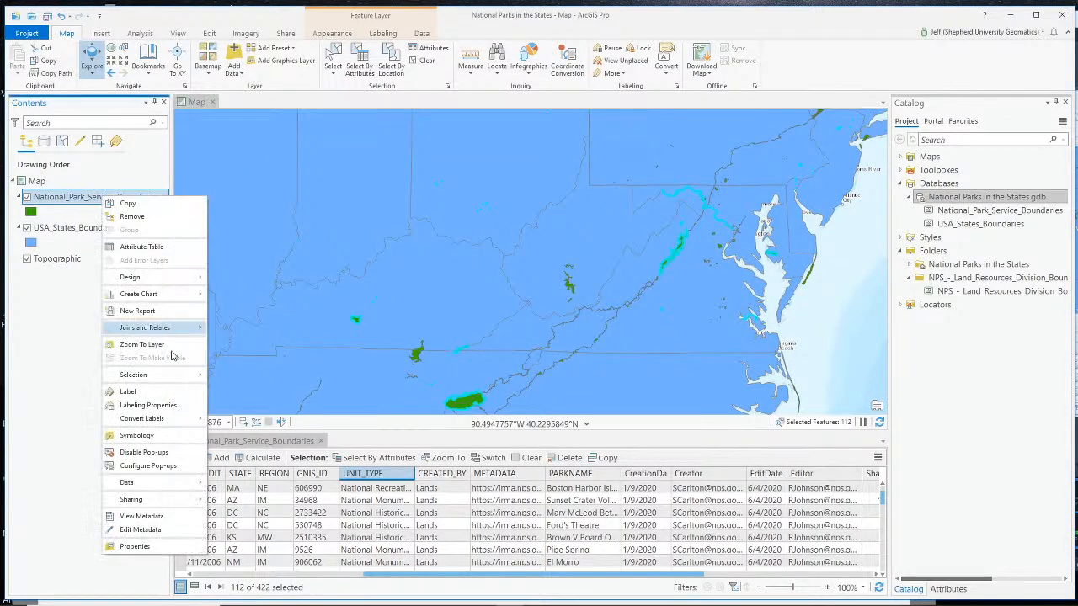
mouse_move(166, 488)
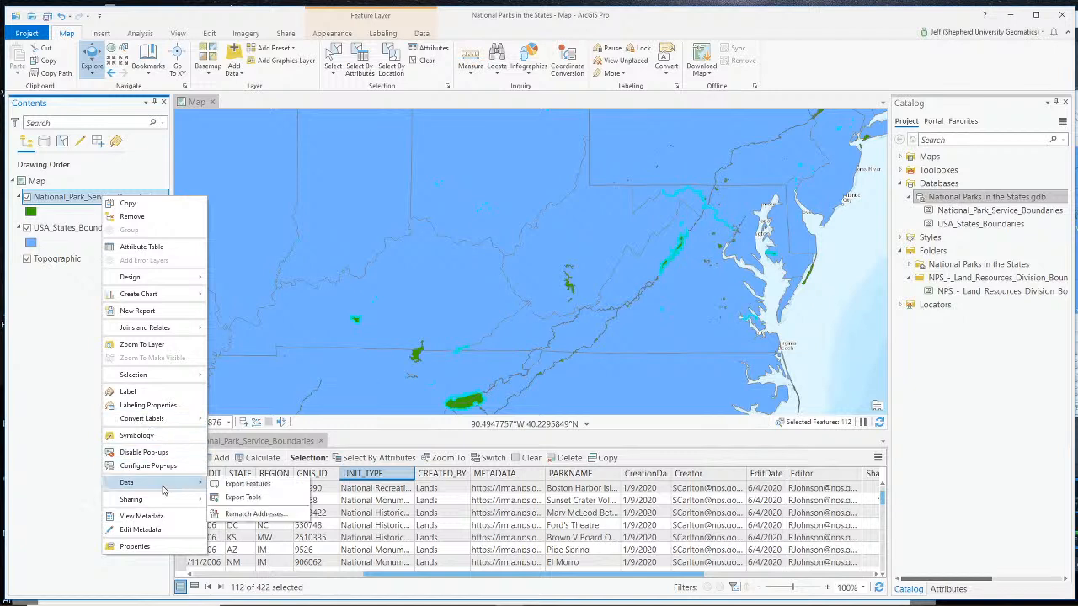
click(266, 487)
click(685, 279)
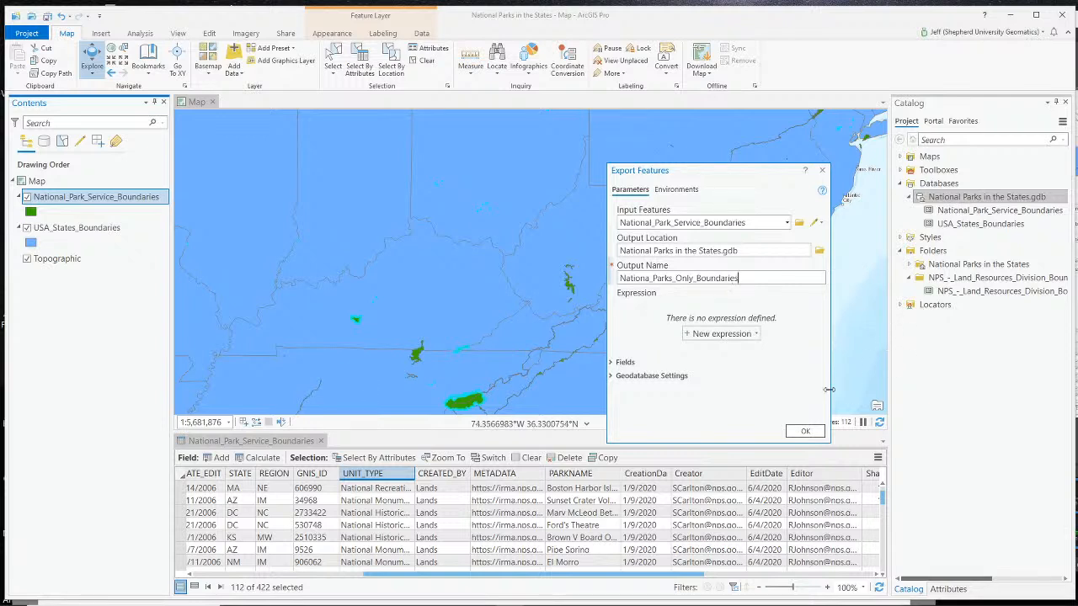
click(814, 435)
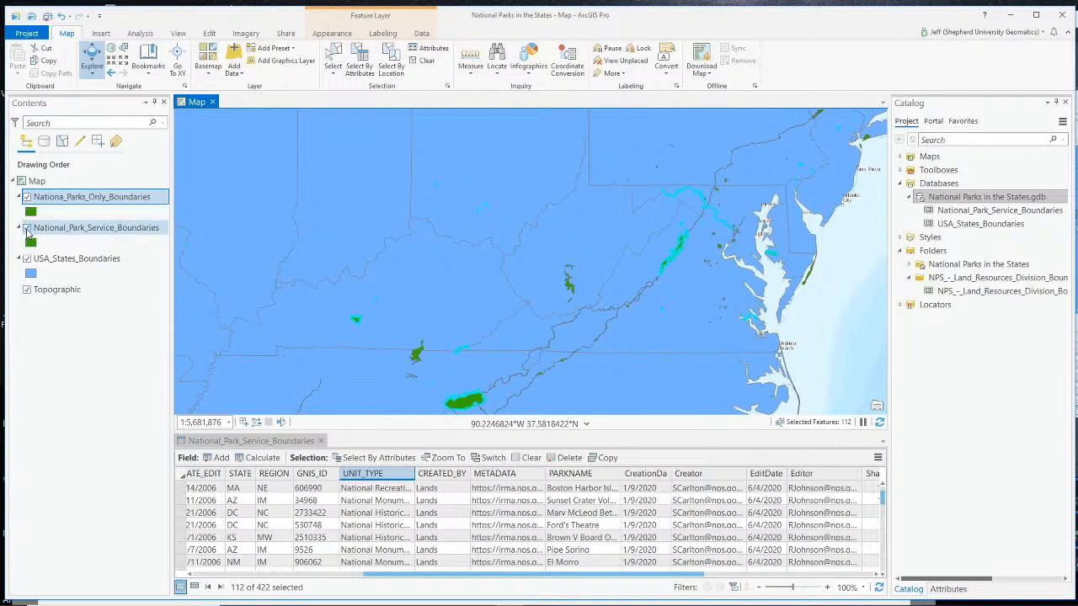
- Hide the National_Park_Service_Boundaries layer to check the exported parks on the map, and clear the selection
click(27, 229)
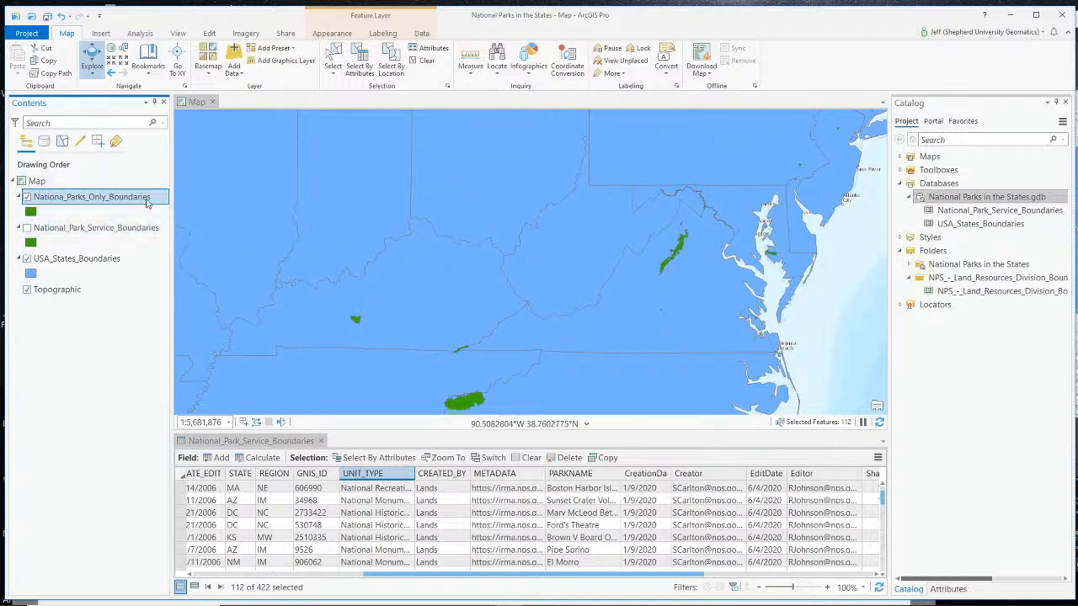
click(27, 228)
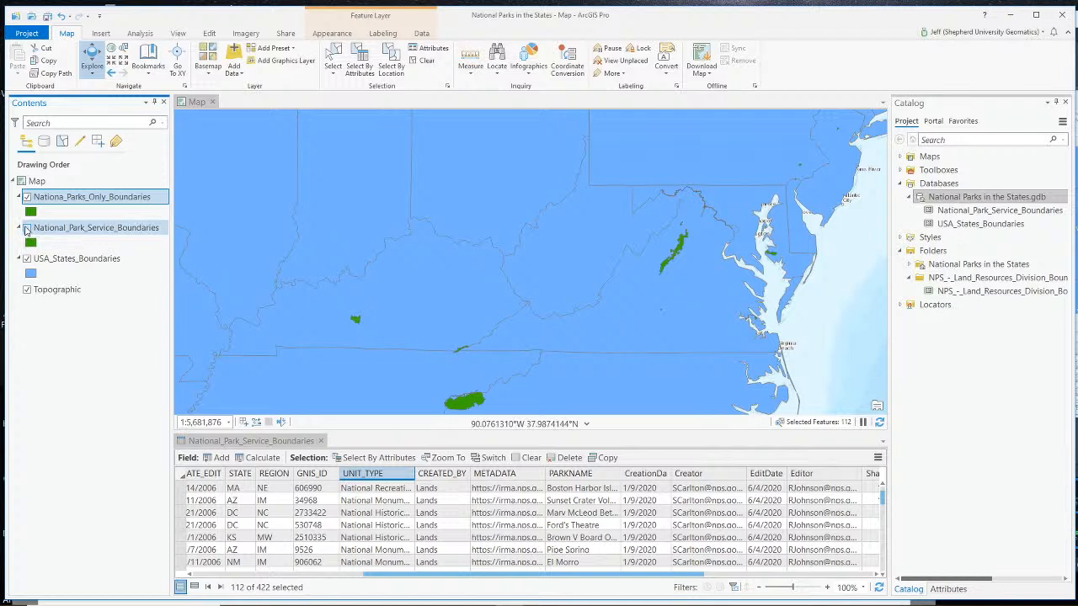
click(27, 228)
click(423, 60)
right_click(69, 200)
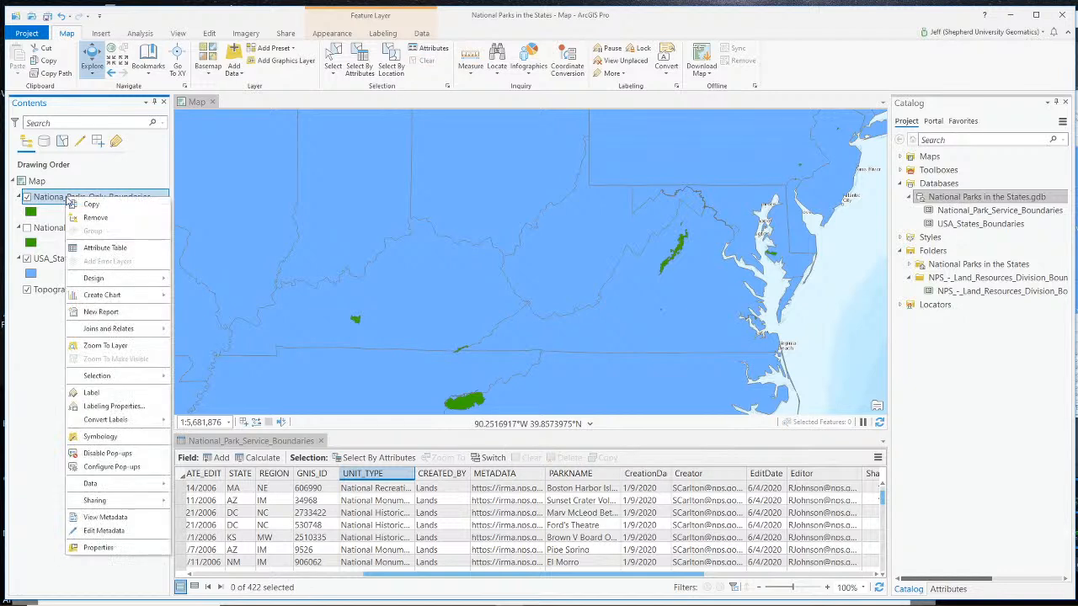
click(40, 322)
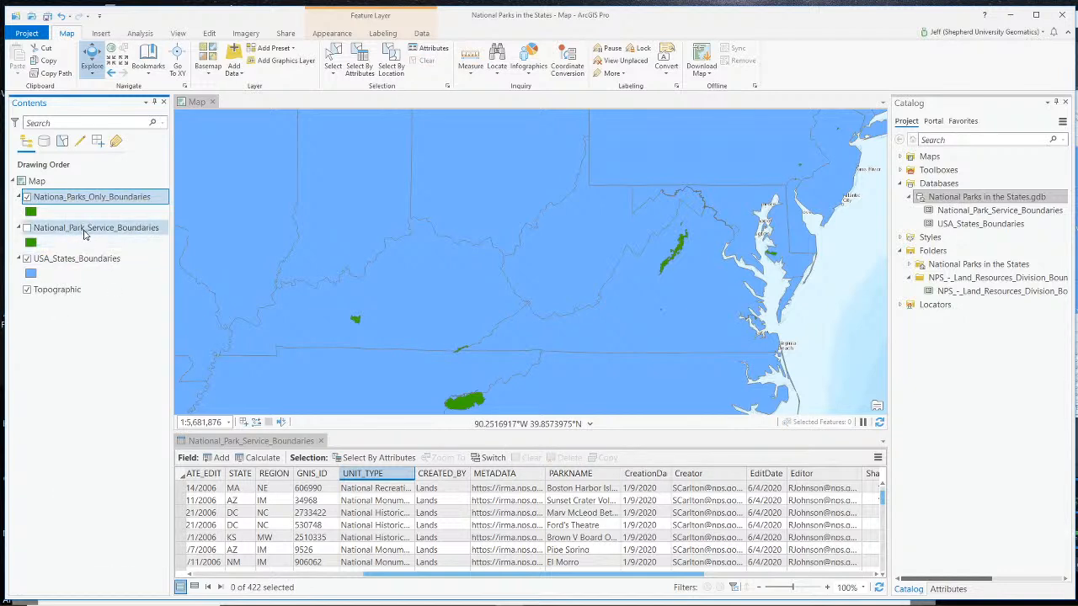
- Display National_Park_Service_Boundaries instead of the exported parks layer and start a new definition query on it
click(27, 198)
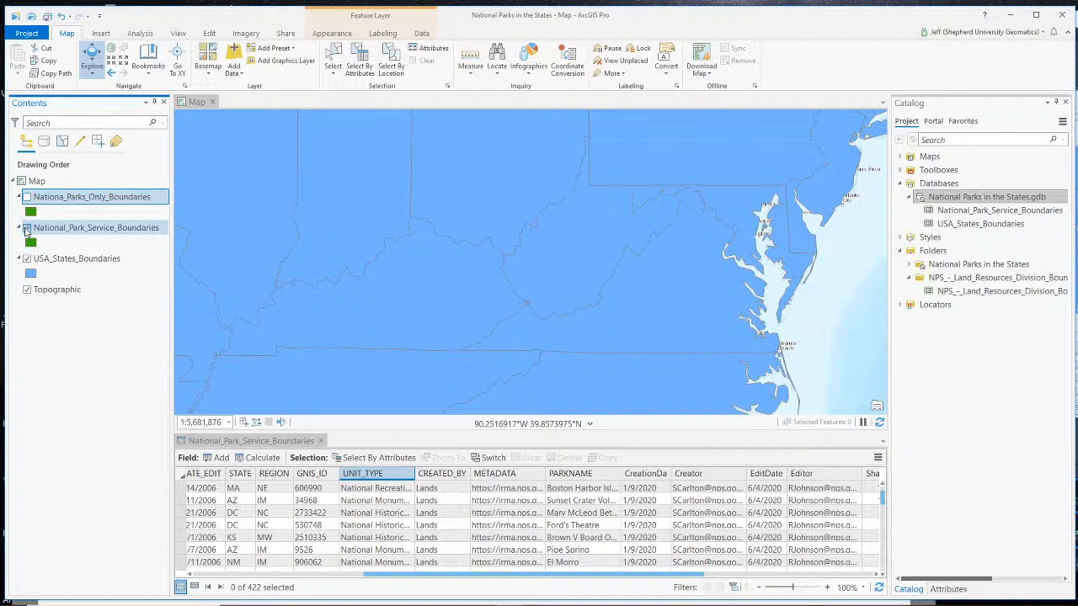
click(27, 228)
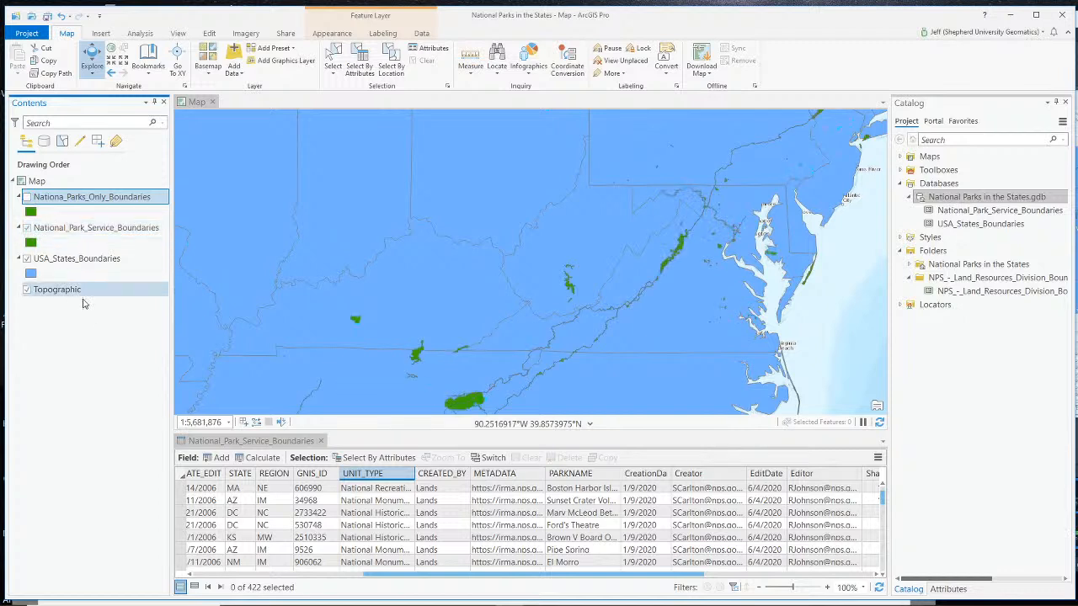
right_click(94, 227)
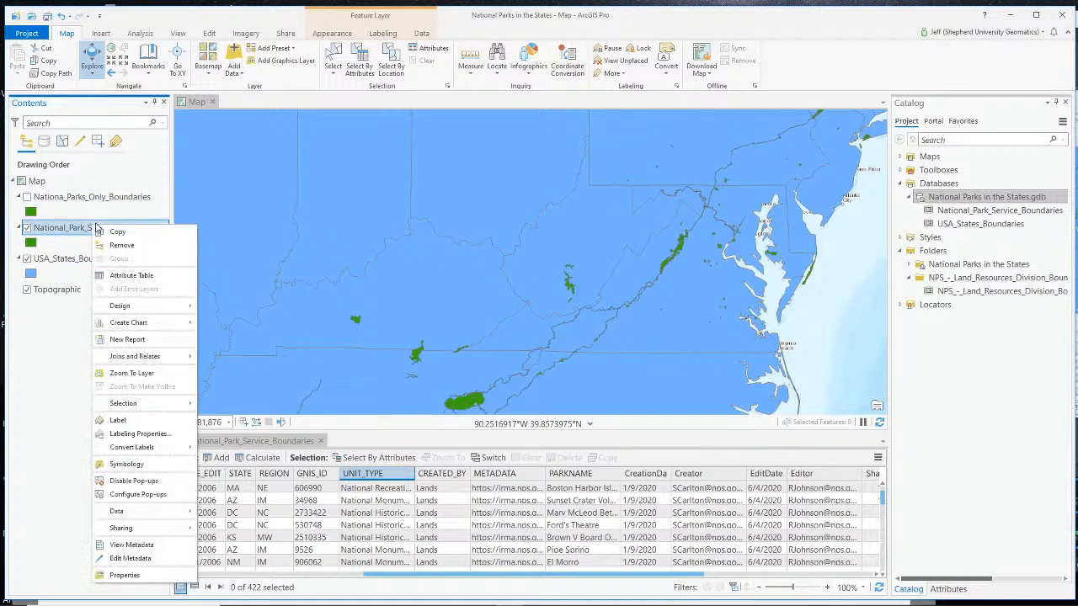
click(149, 575)
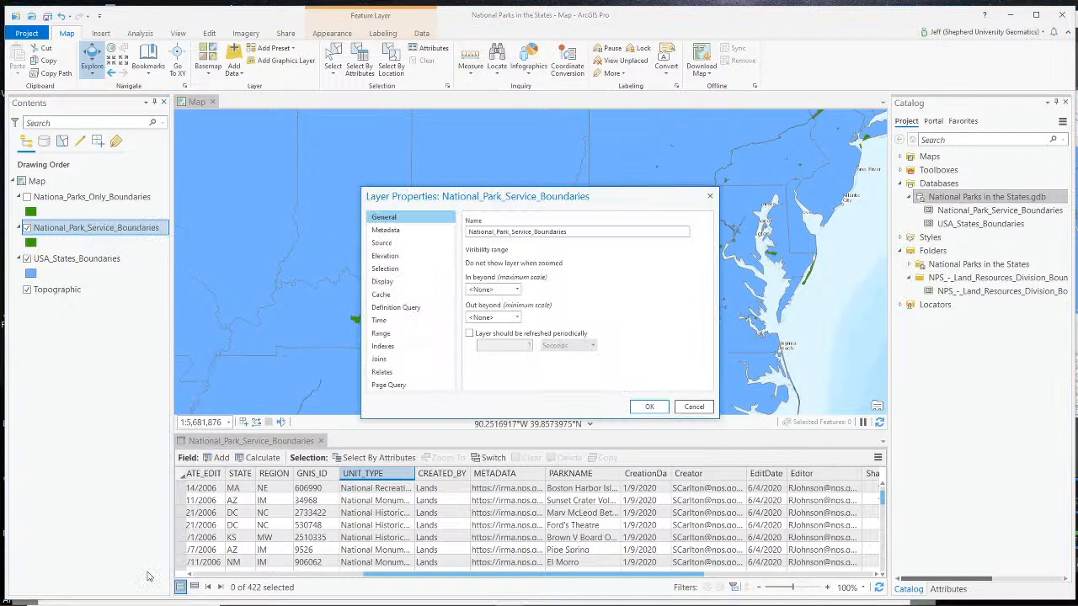
click(396, 307)
click(567, 310)
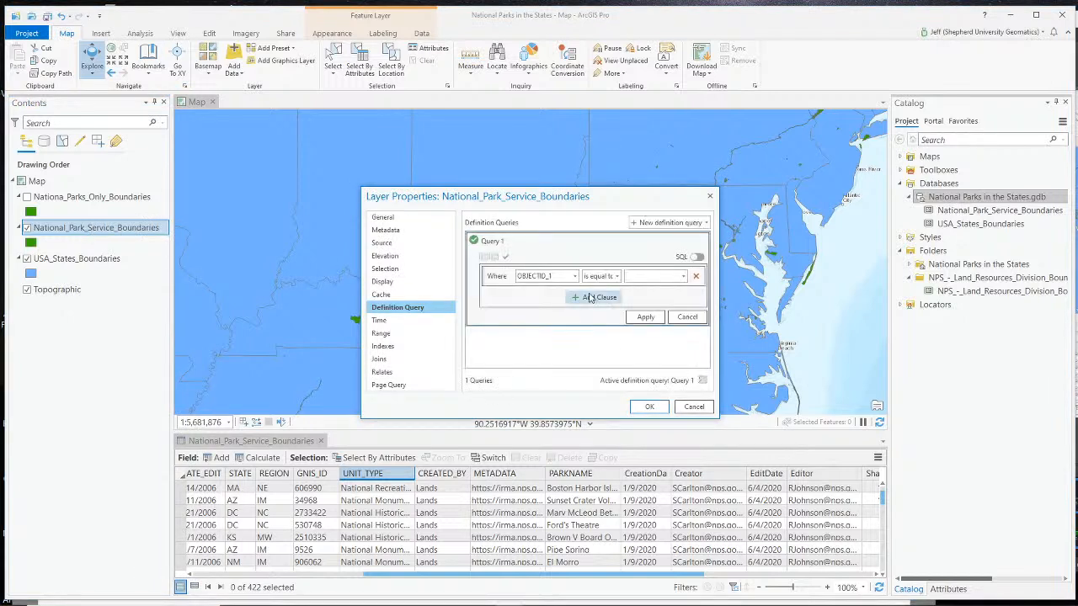
- Set the definition query's first clause to UNIT_TYPE is equal to National Park
click(574, 278)
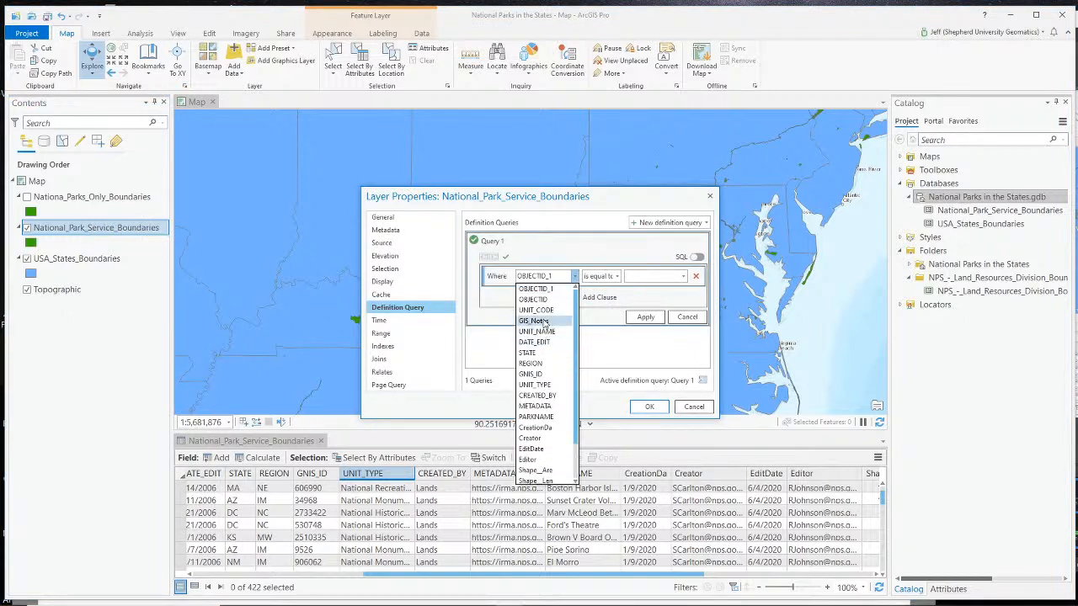
click(545, 388)
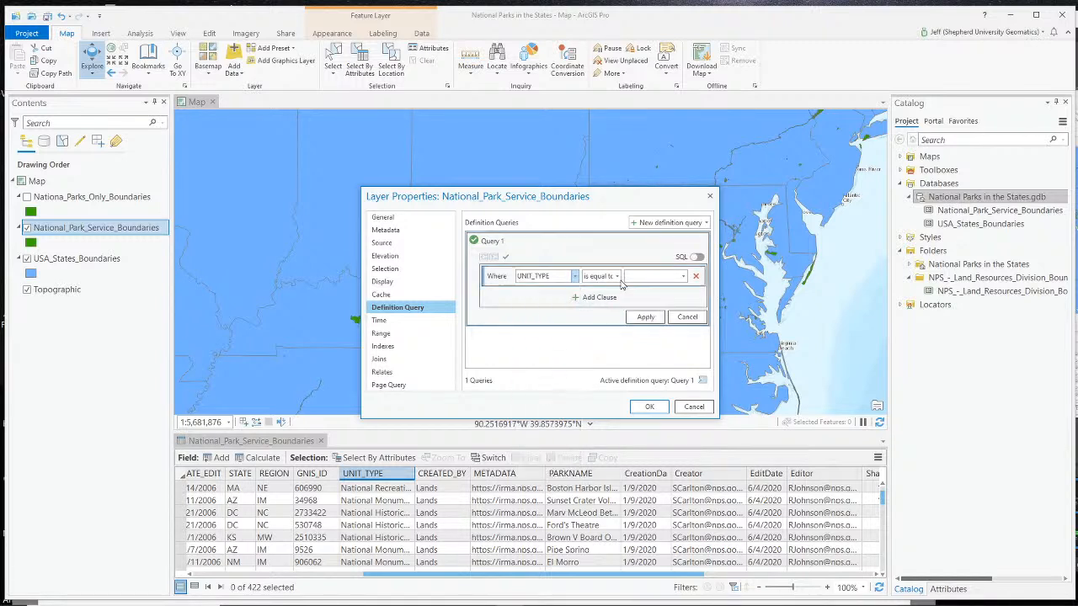
click(599, 277)
click(662, 277)
click(683, 278)
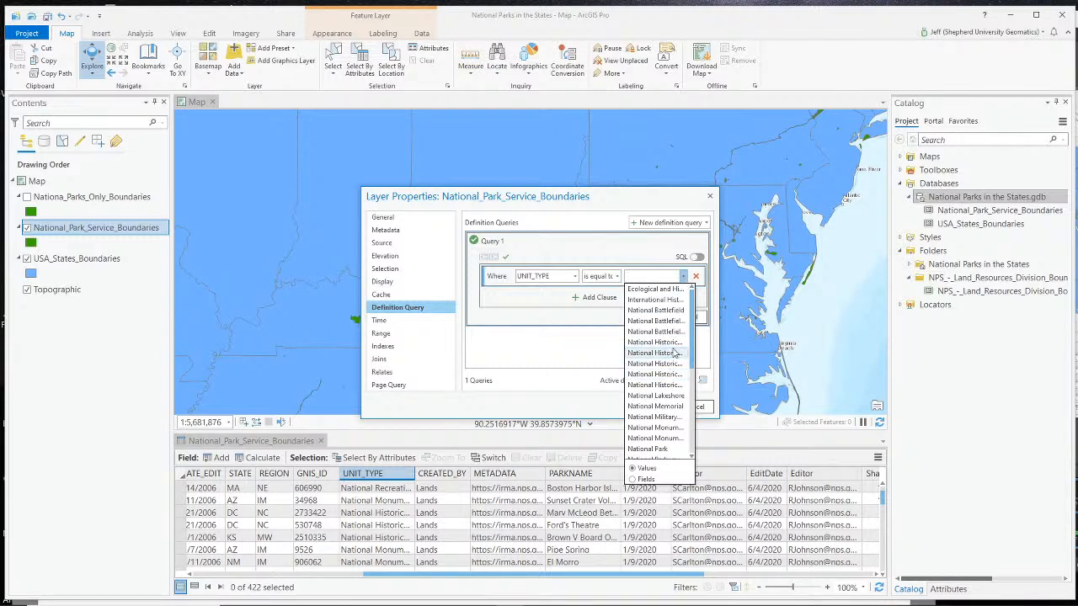
click(666, 450)
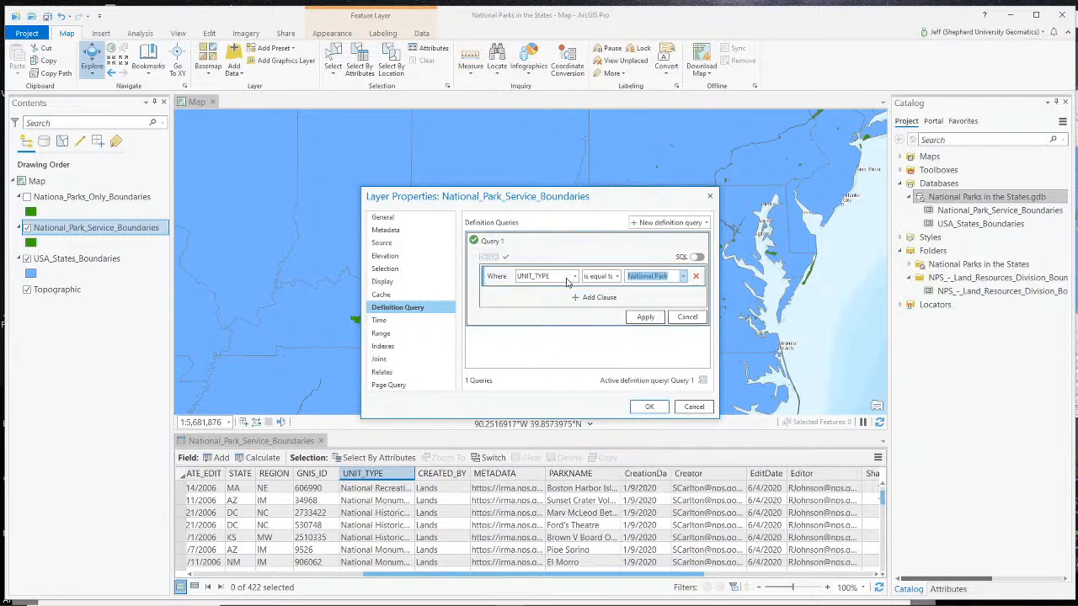
- Add an Or clause with UNIT_TYPE is equal to National Historical Park and apply the definition query to the layer
click(582, 298)
click(497, 323)
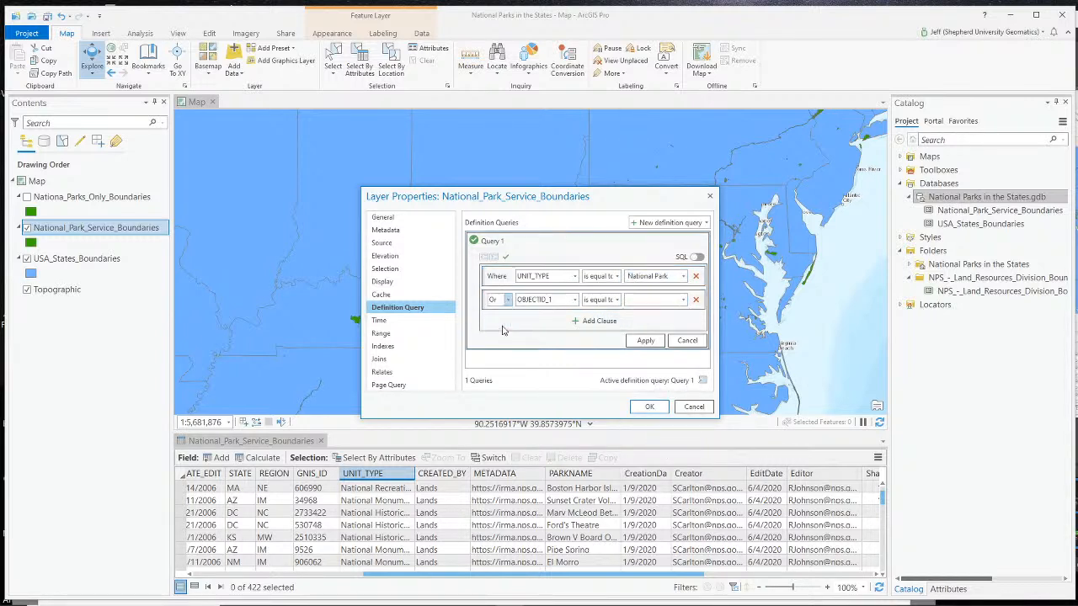
click(574, 300)
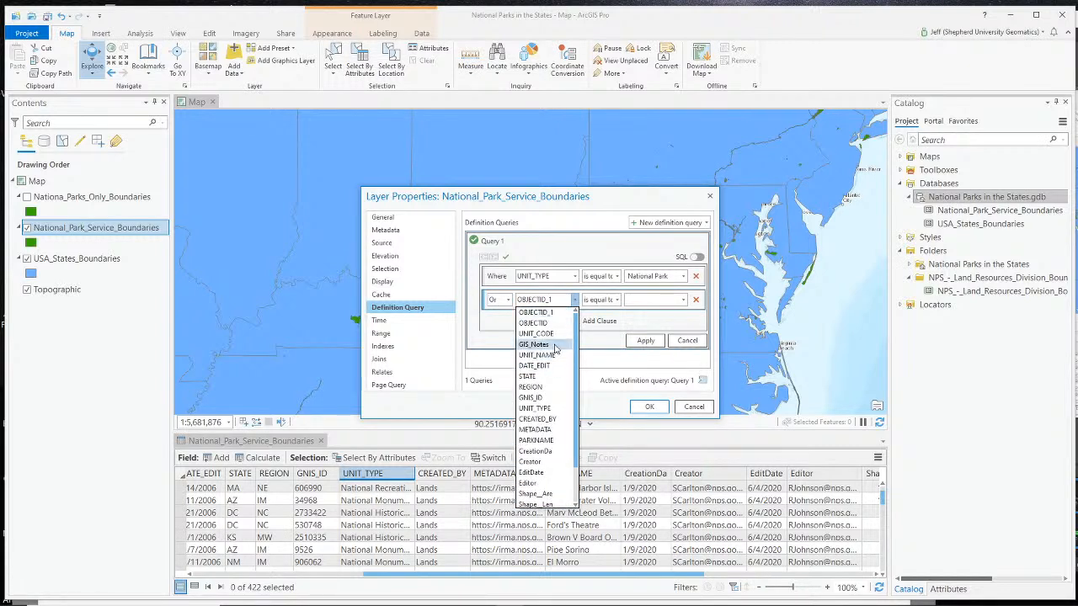
click(535, 408)
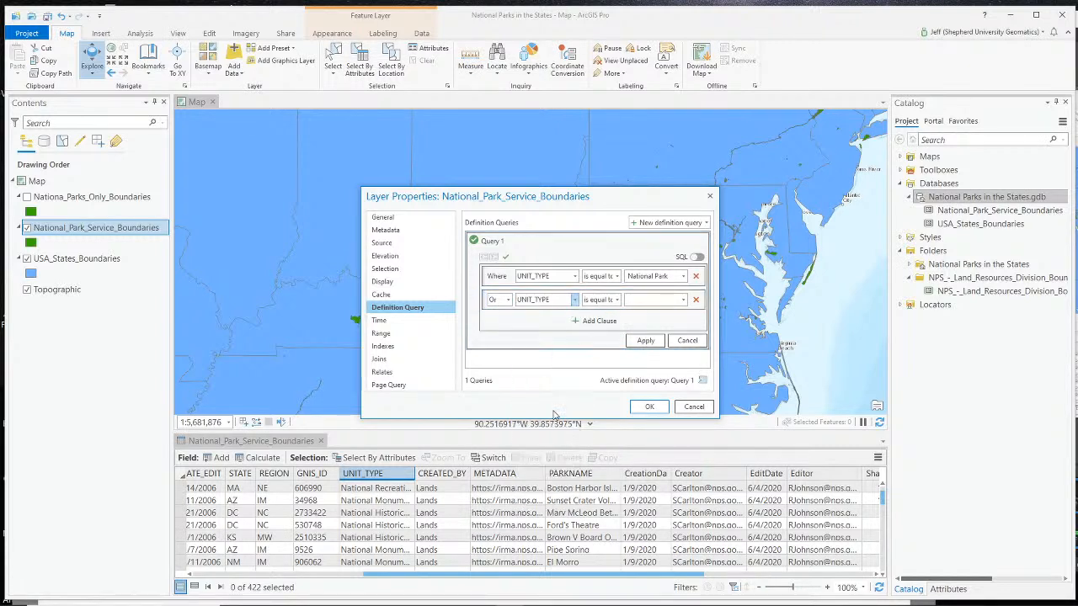
click(661, 300)
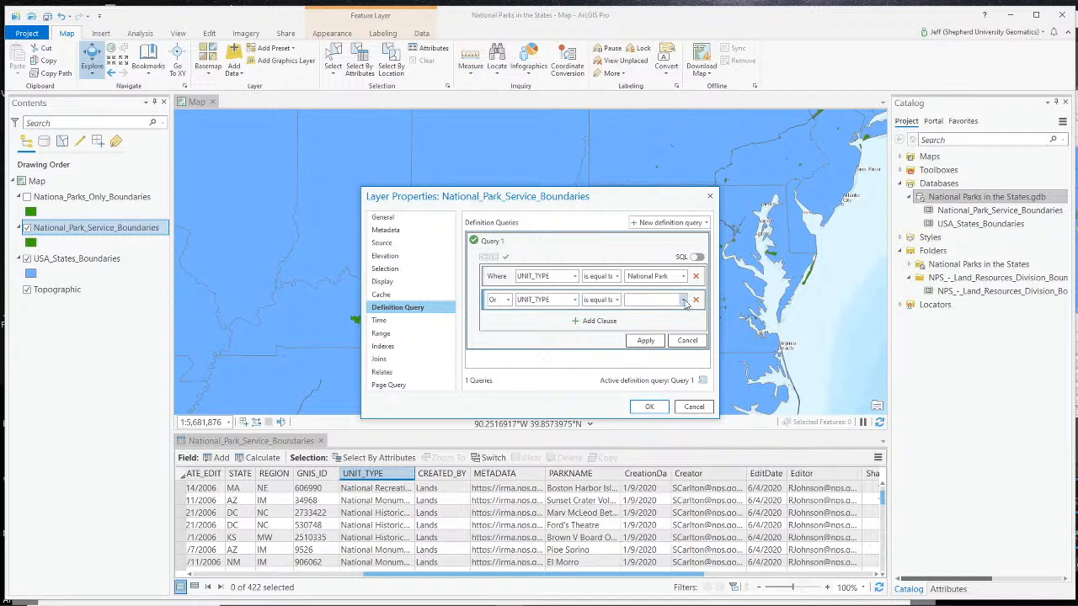
click(684, 301)
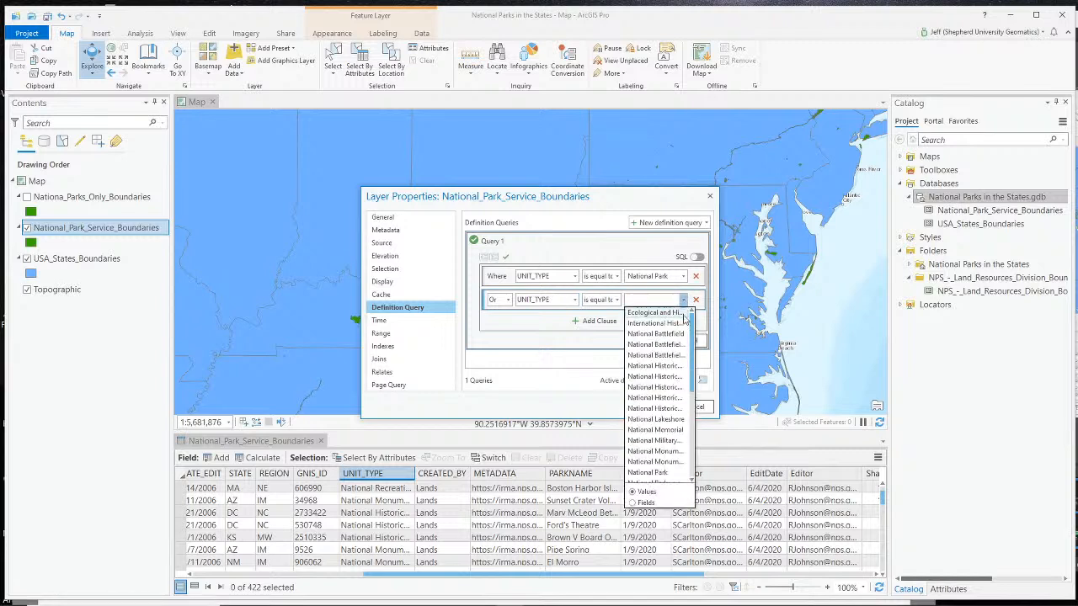
click(673, 393)
click(650, 408)
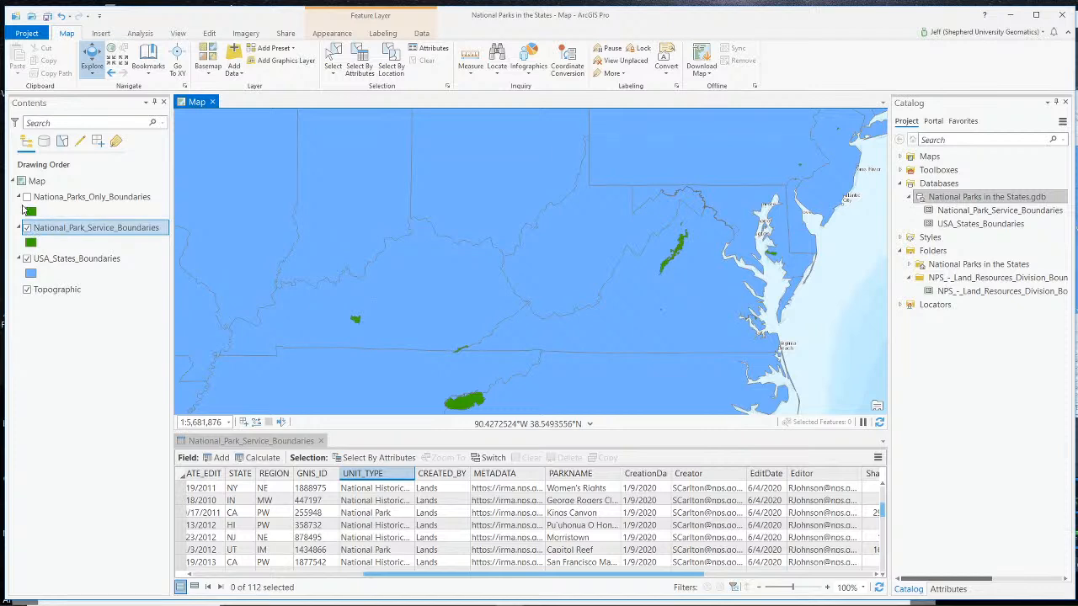
- Toggle both park layers to compare them, leaving Nationa_Parks_Only_Boundaries displayed and National_Park_Service_Boundaries hidden
click(28, 197)
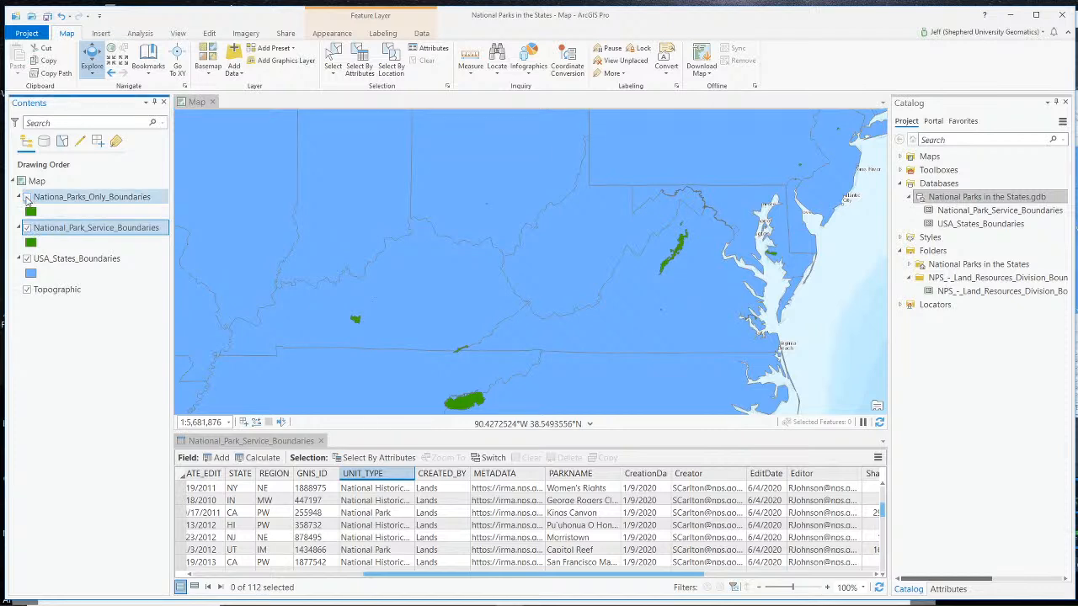
click(28, 229)
click(27, 198)
click(27, 198)
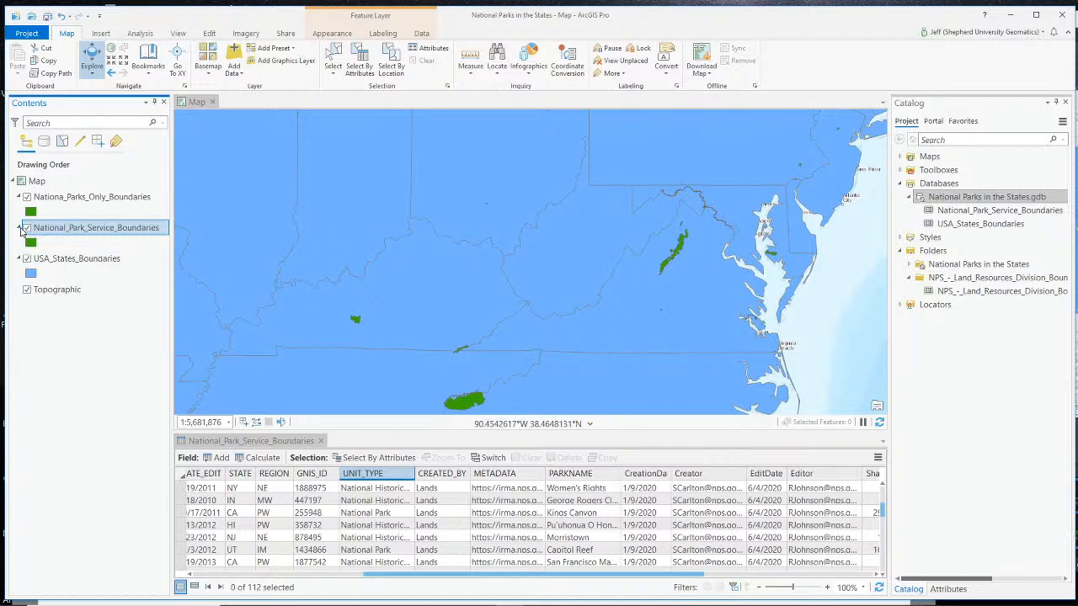
click(26, 229)
- Remove the National_Park_Service_Boundaries layer from the map and view the exported parks across the contiguous United States
right_click(57, 232)
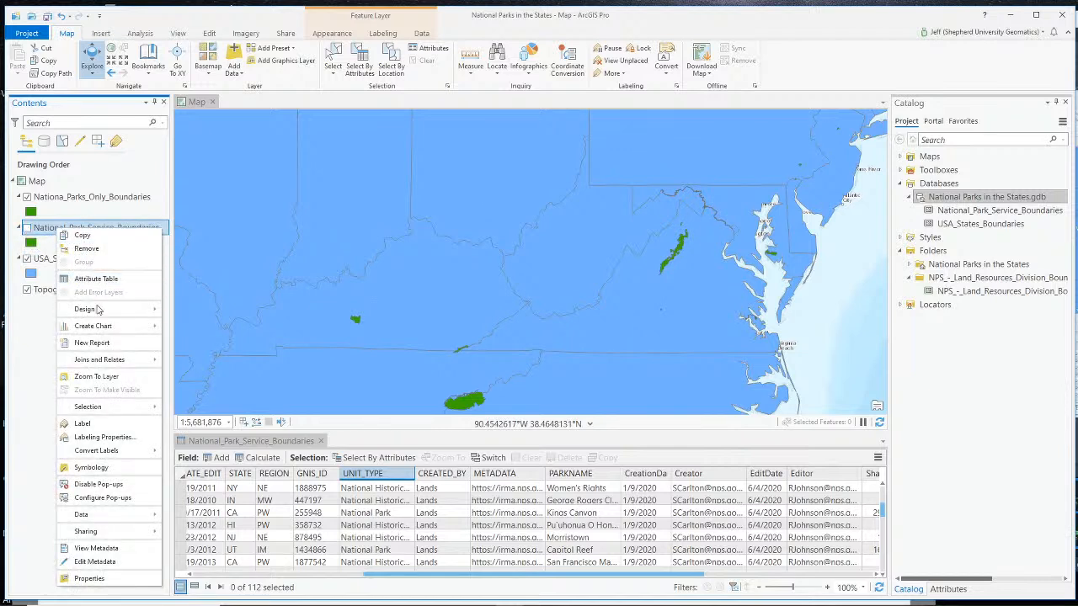
click(86, 249)
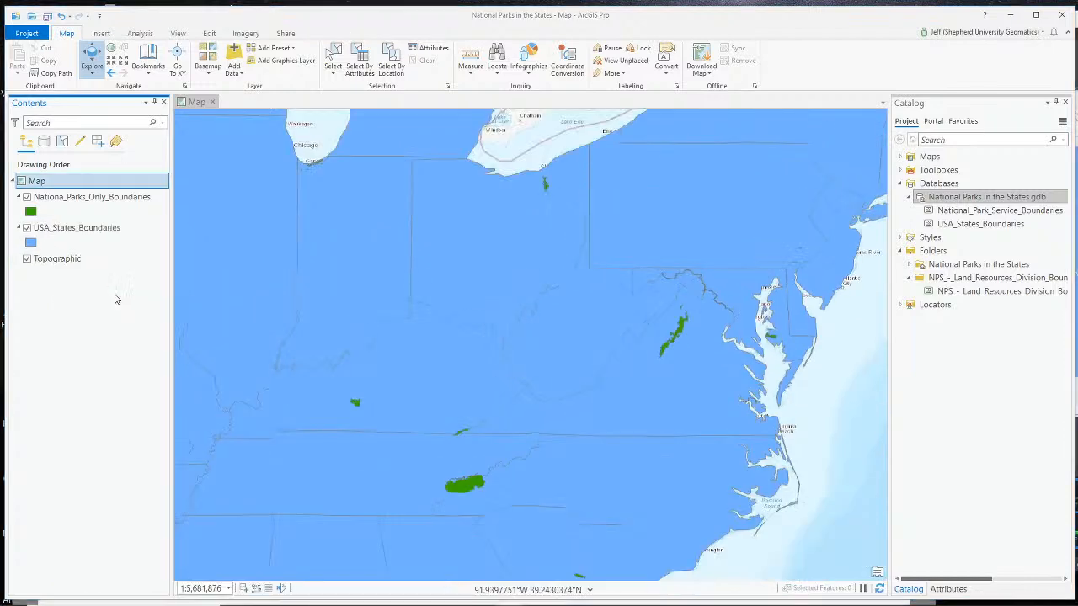
scroll(530, 274, down, 3)
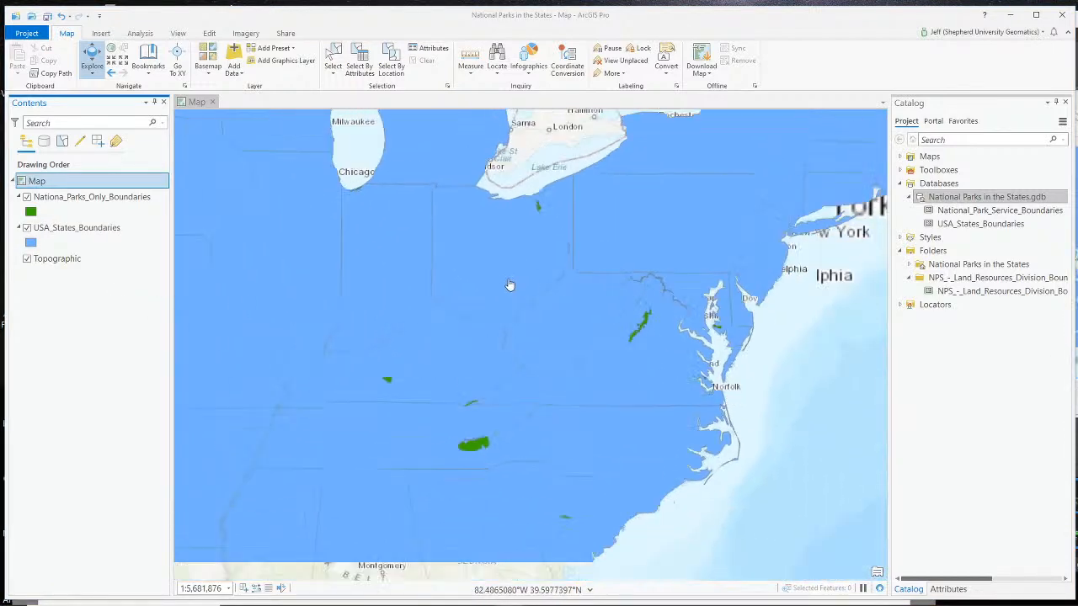
drag(333, 308, 536, 373)
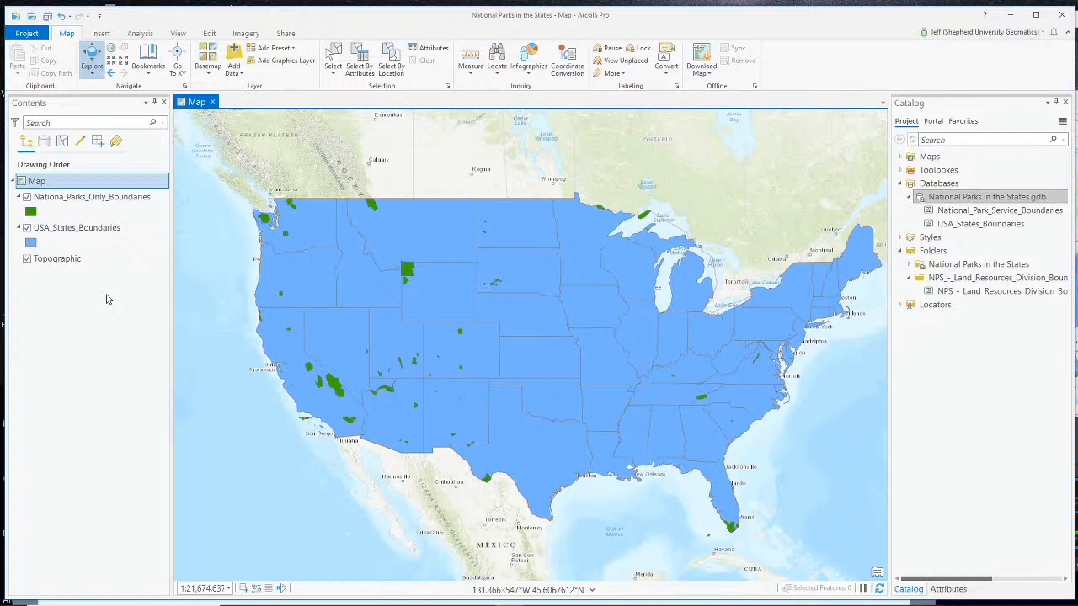
key(alt+Tab)
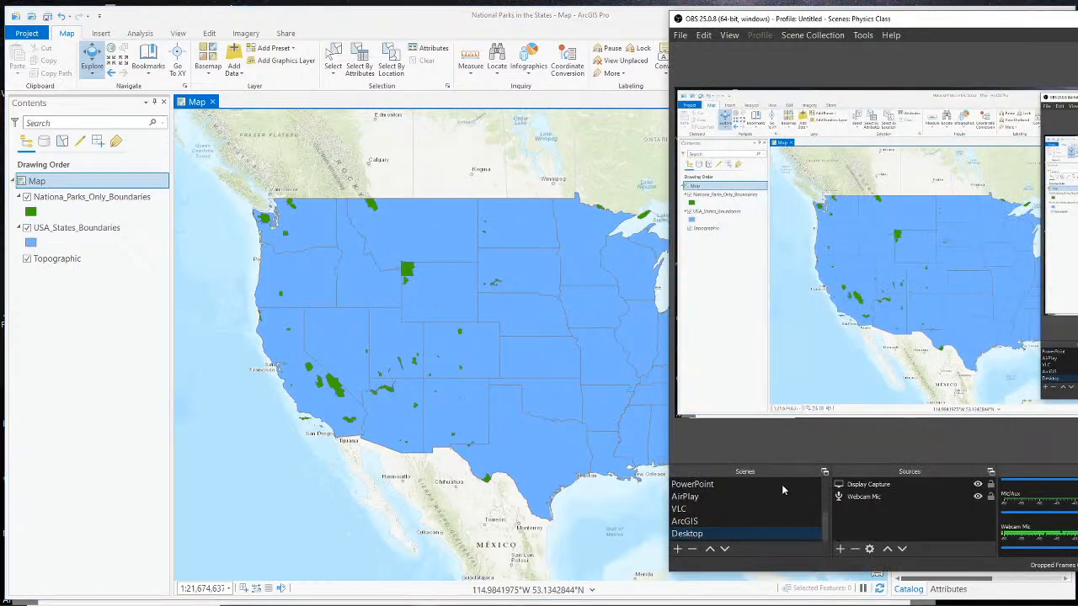
scroll(776, 510, up, 3)
click(767, 507)
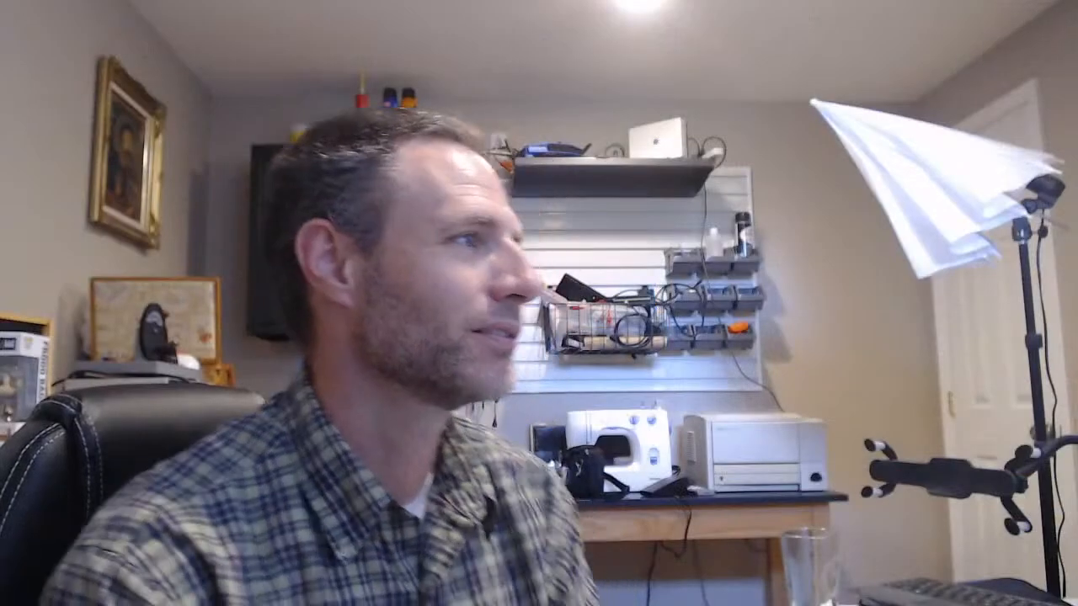